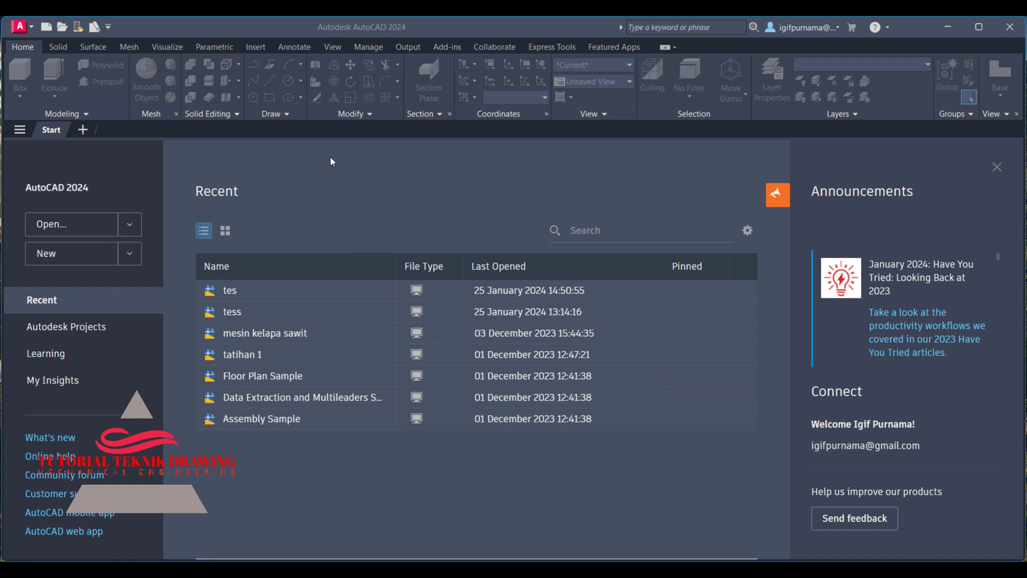
# Review the 4 Cylinder Engine reference image, then start a new blank drawing, Drawing1.dwg
pyautogui.click(617, 559)
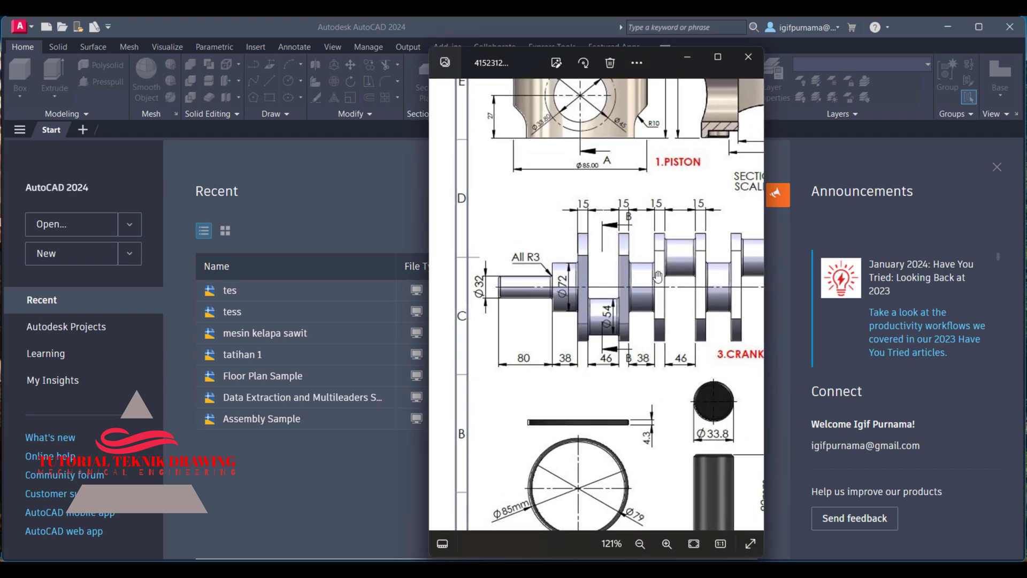
pyautogui.scroll(-3, 655, 264)
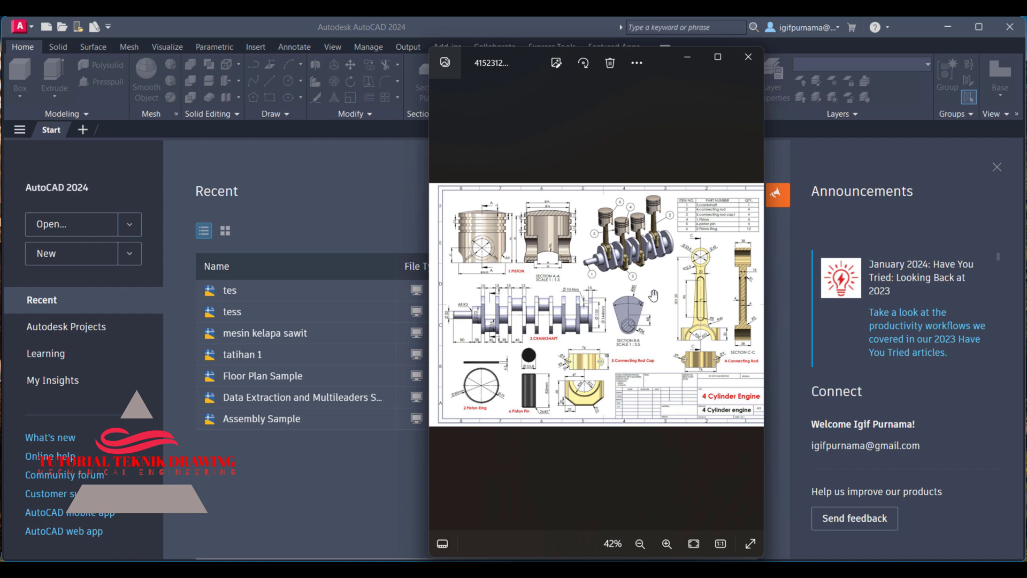
pyautogui.click(300, 196)
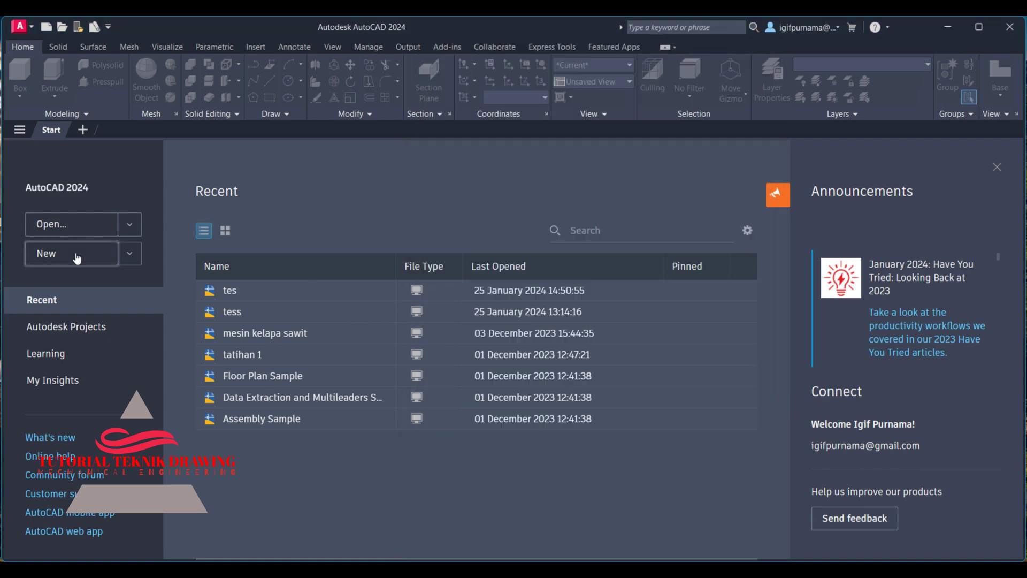
pyautogui.click(78, 259)
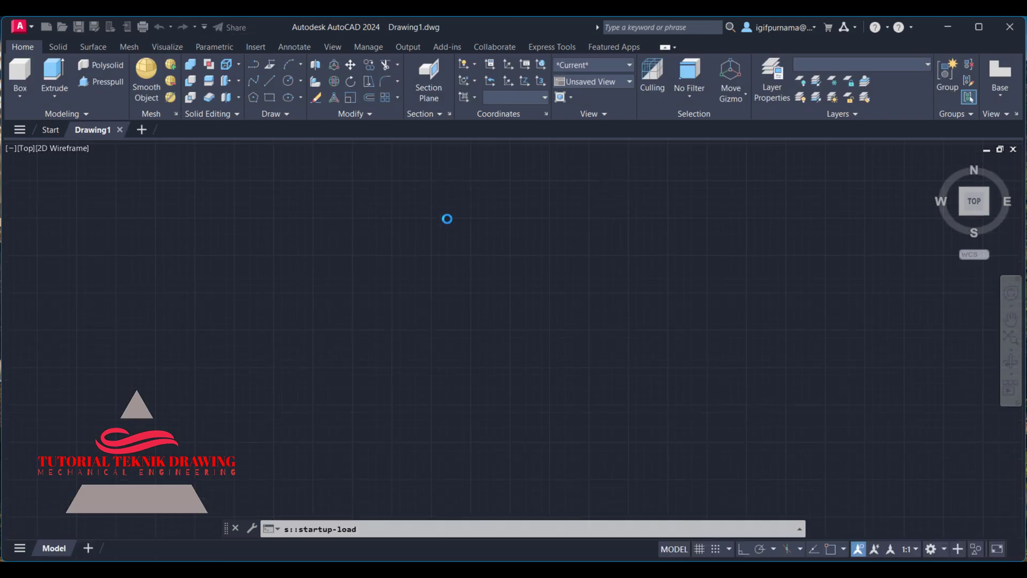
# Inspect the R36 boss in the Section B-B reference image
pyautogui.hotkey('alt', 'Tab')
pyautogui.scroll(3, 628, 508)
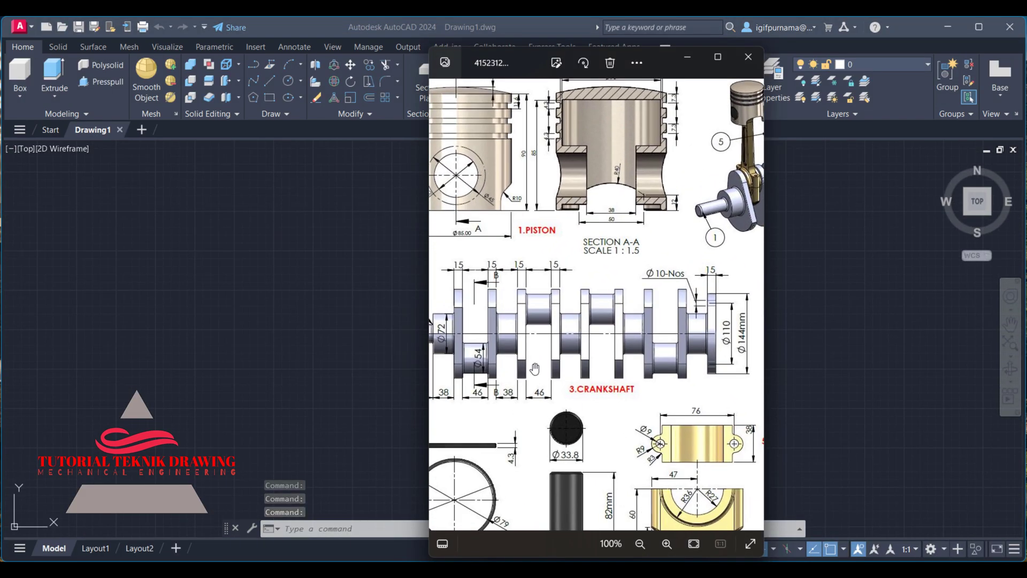
pyautogui.scroll(-2, 535, 369)
pyautogui.scroll(2, 546, 353)
pyautogui.scroll(2, 556, 337)
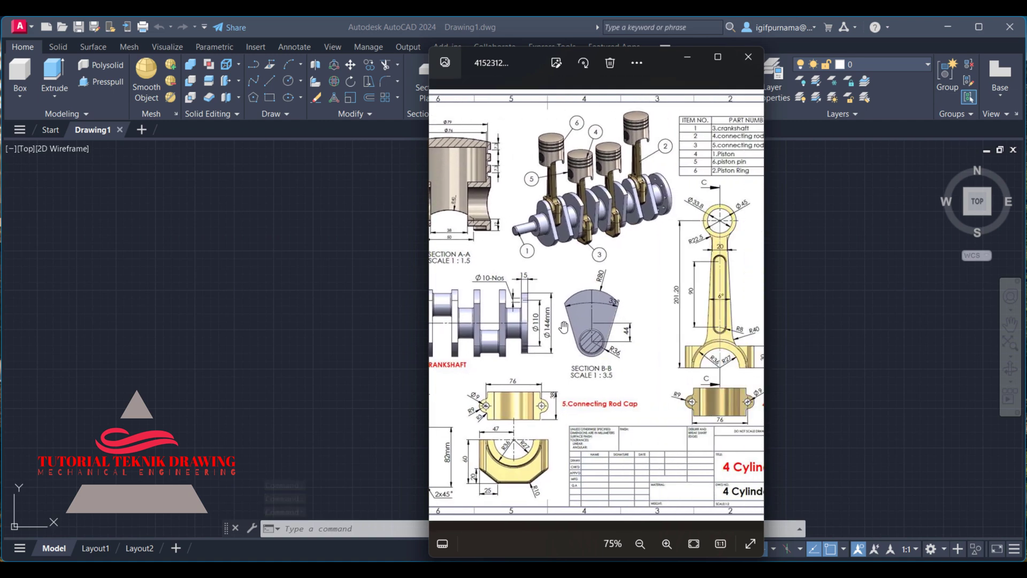
pyautogui.scroll(2, 564, 328)
pyautogui.scroll(1, 564, 328)
pyautogui.scroll(1, 554, 278)
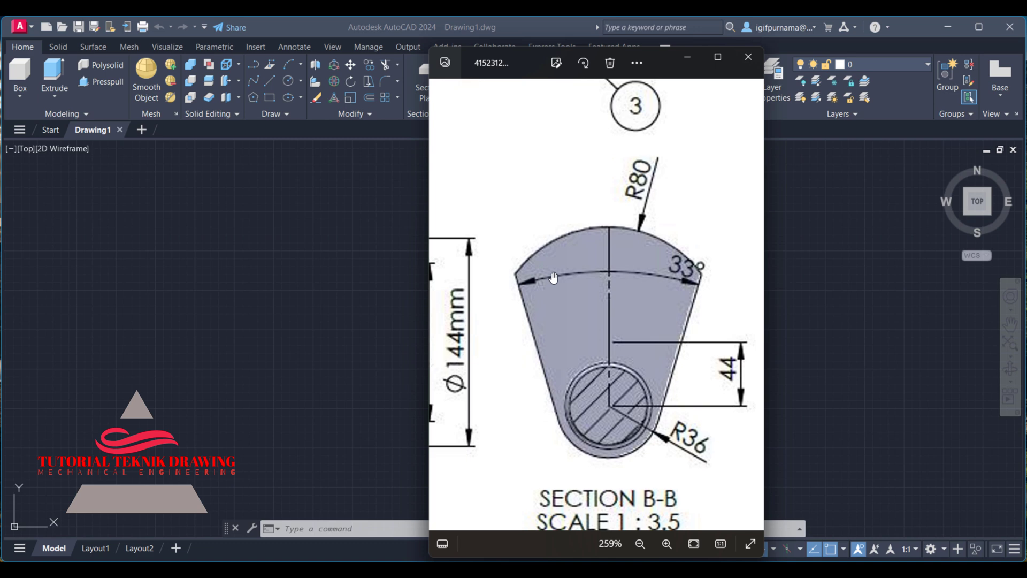
pyautogui.click(298, 274)
# Draw a radius-36 crank-pin circle and zoom to fit it
pyautogui.click(288, 81)
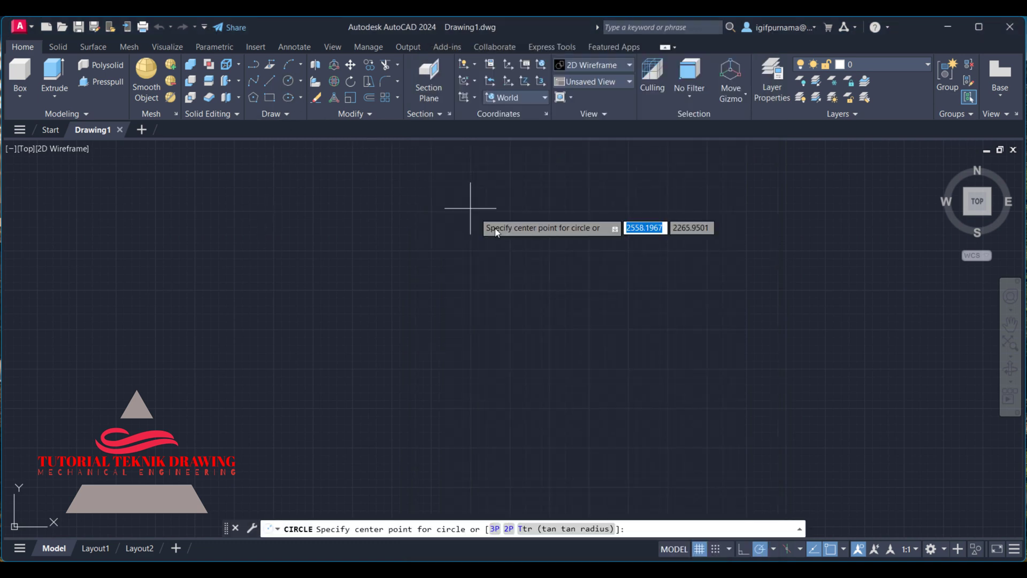
pyautogui.click(554, 304)
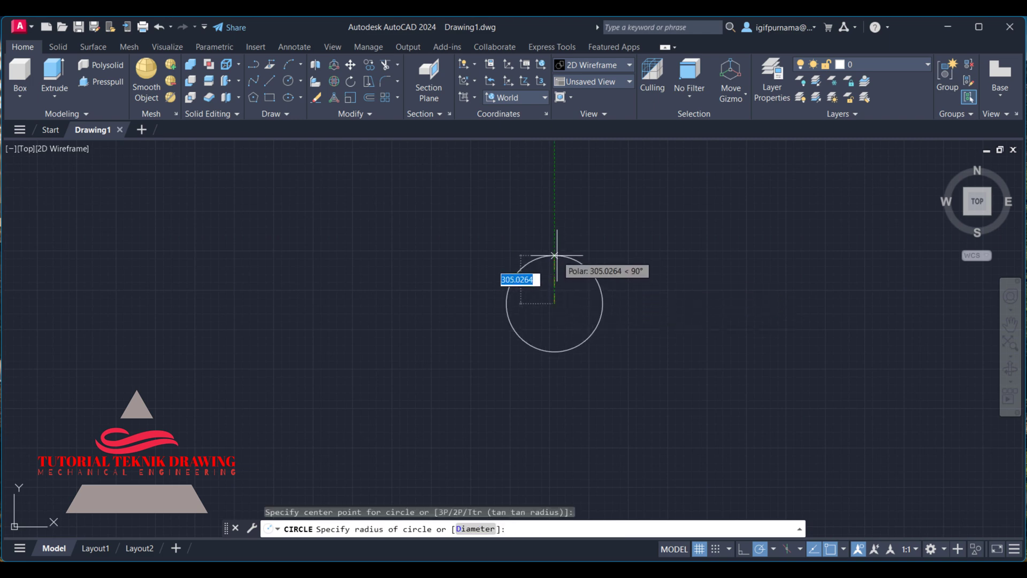
pyautogui.write('36')
pyautogui.press('Return')
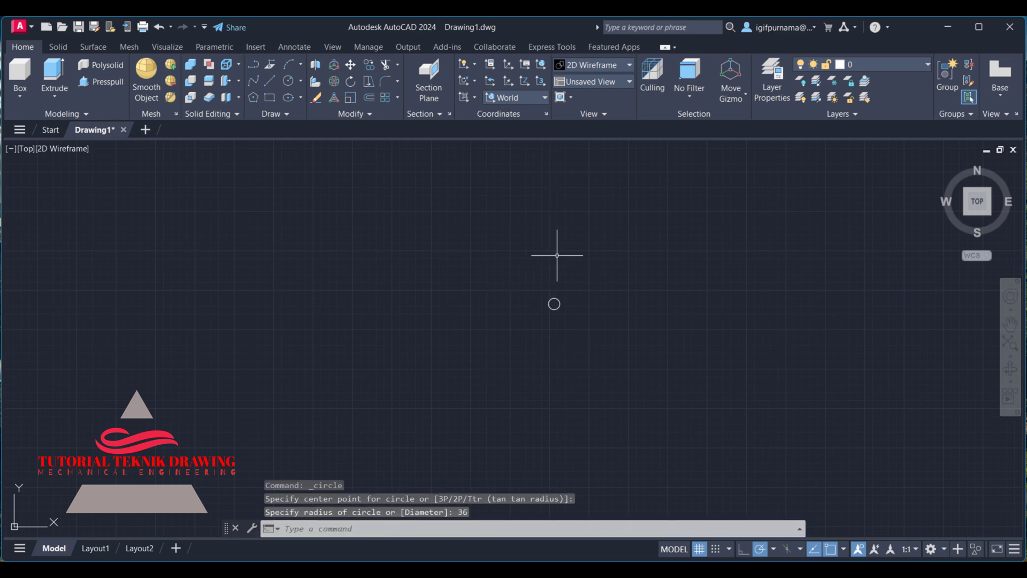
pyautogui.click(985, 197)
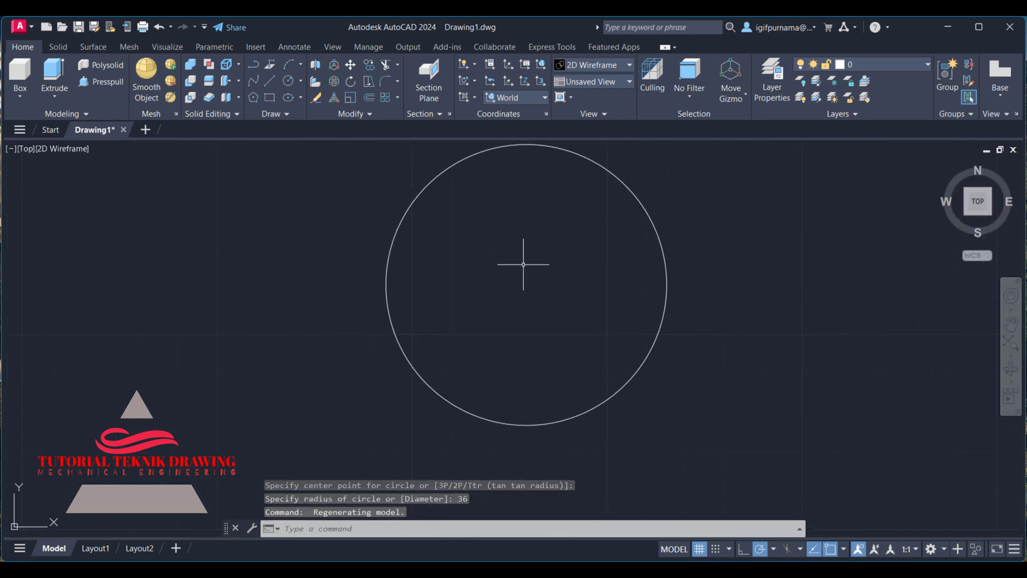
# Recheck Section B-B in the reference image and return to the drawing
pyautogui.hotkey('alt', 'Tab')
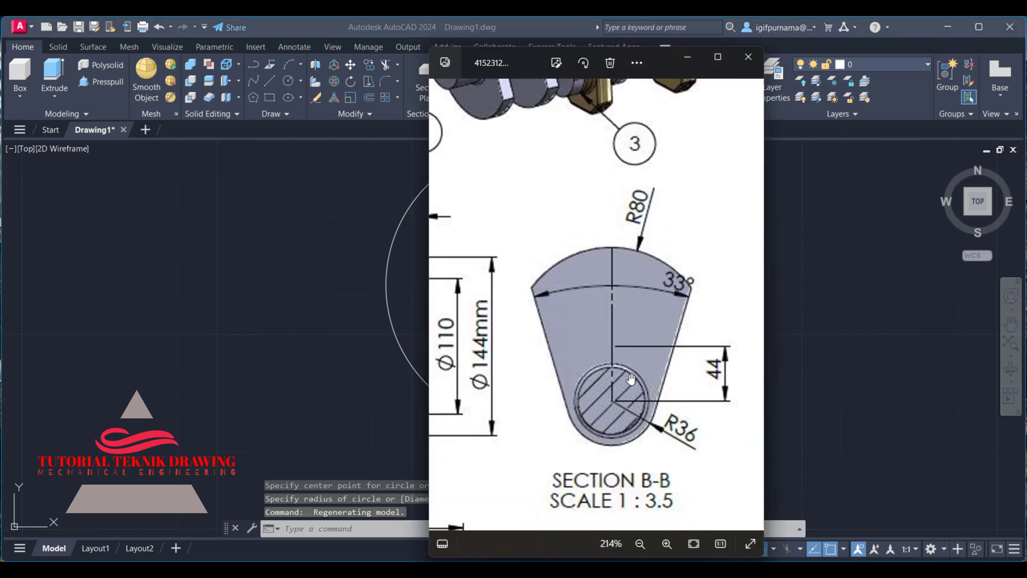
pyautogui.scroll(1, 620, 396)
pyautogui.scroll(-1, 610, 405)
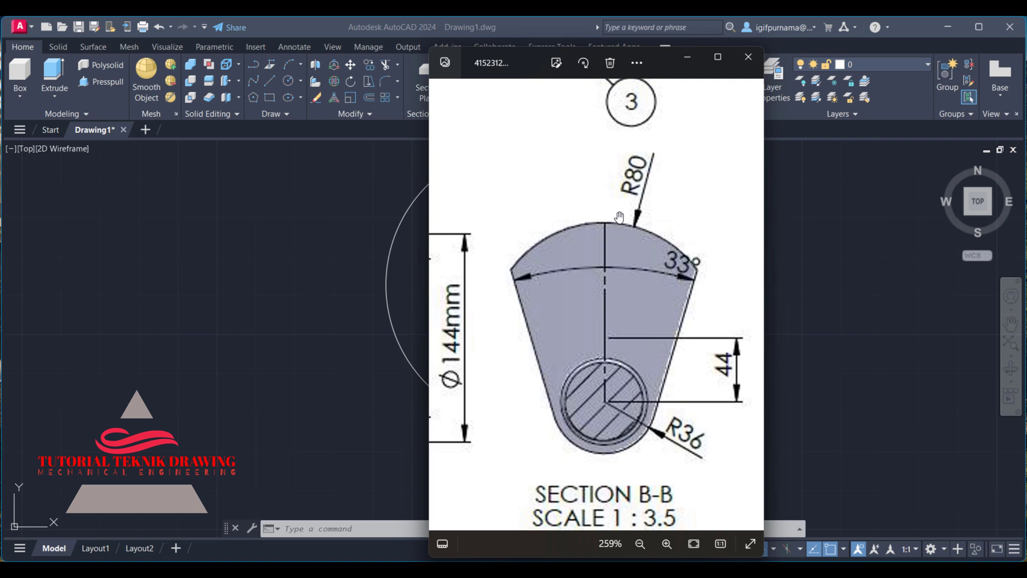
pyautogui.click(422, 313)
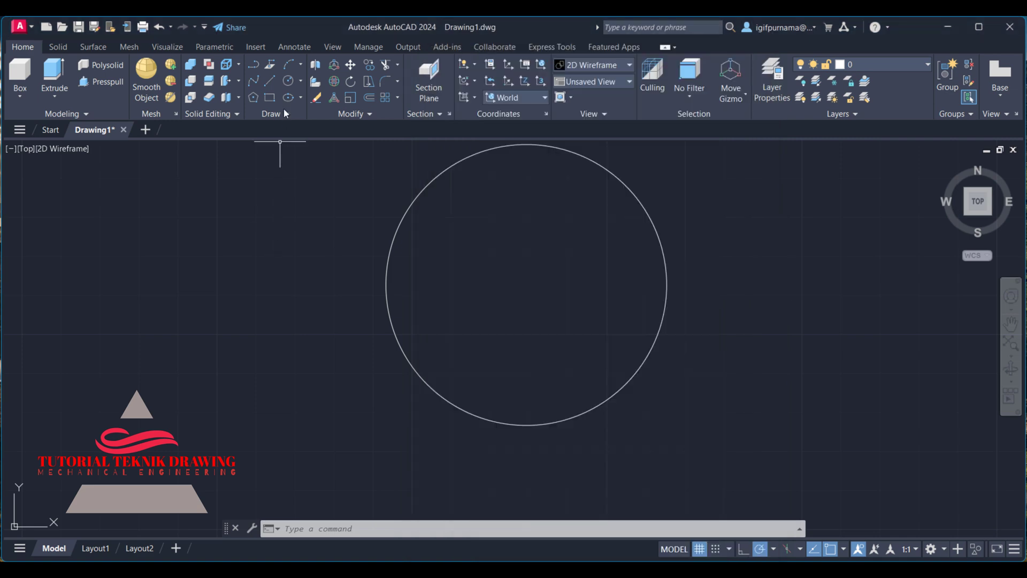
# Draw a vertical line up from the circle's bottom point through its centre
pyautogui.click(272, 78)
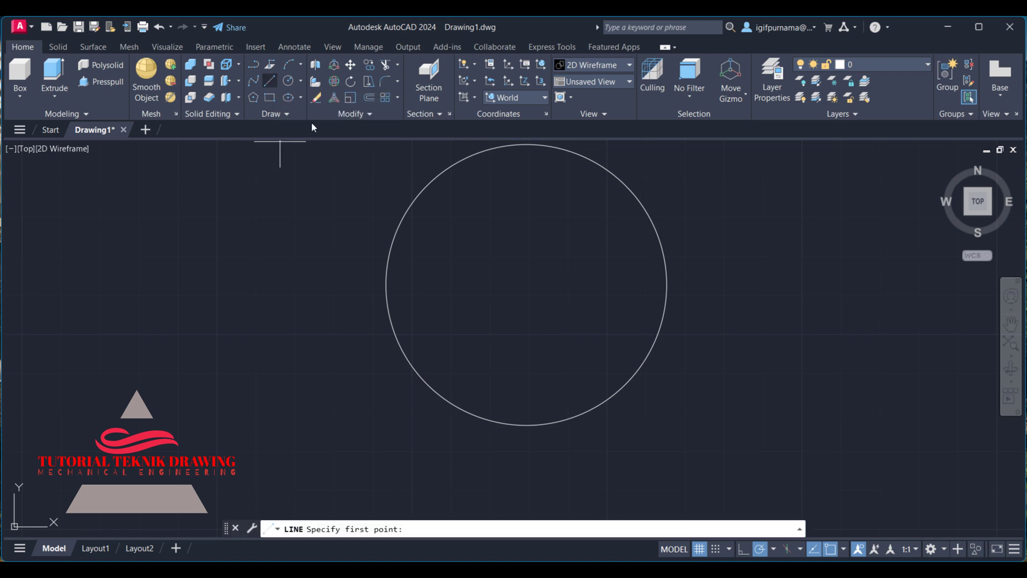
pyautogui.click(526, 424)
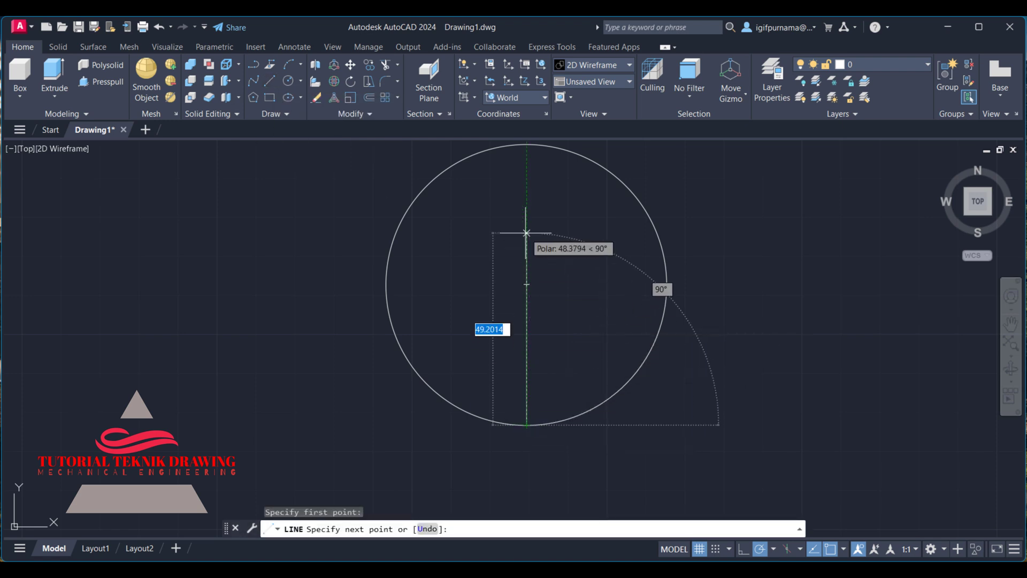
pyautogui.write('10')
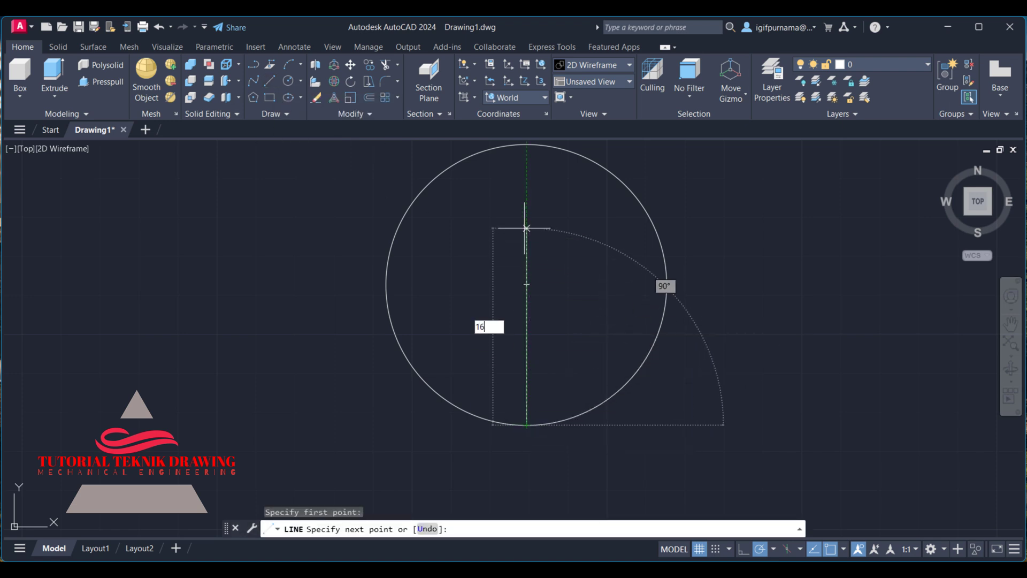
pyautogui.write('0')
pyautogui.press('Return')
pyautogui.rightClick(526, 227)
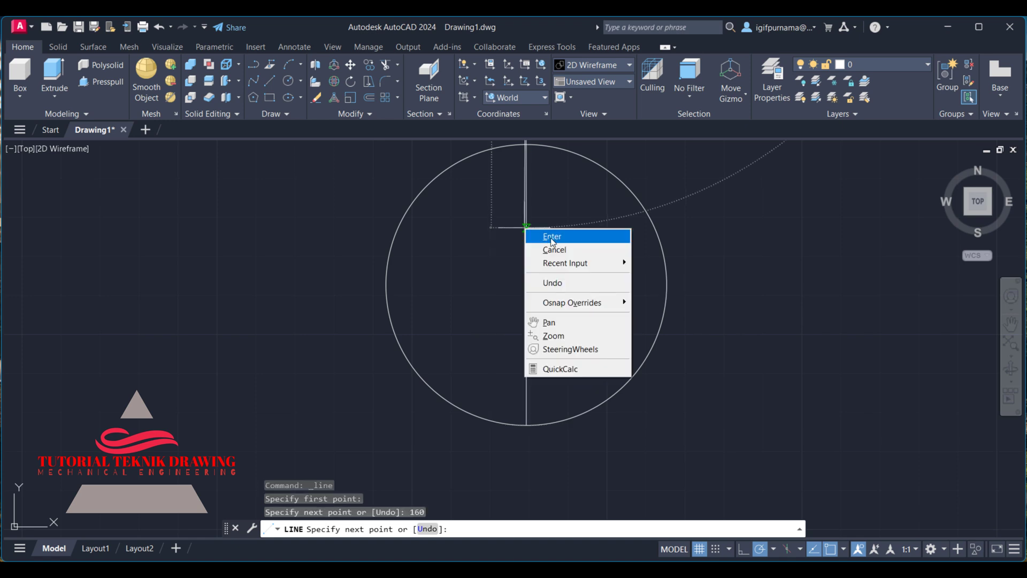
pyautogui.click(537, 232)
# Recentre the view on the drawing and bring up the Section B-B reference
pyautogui.middleClick(637, 305)
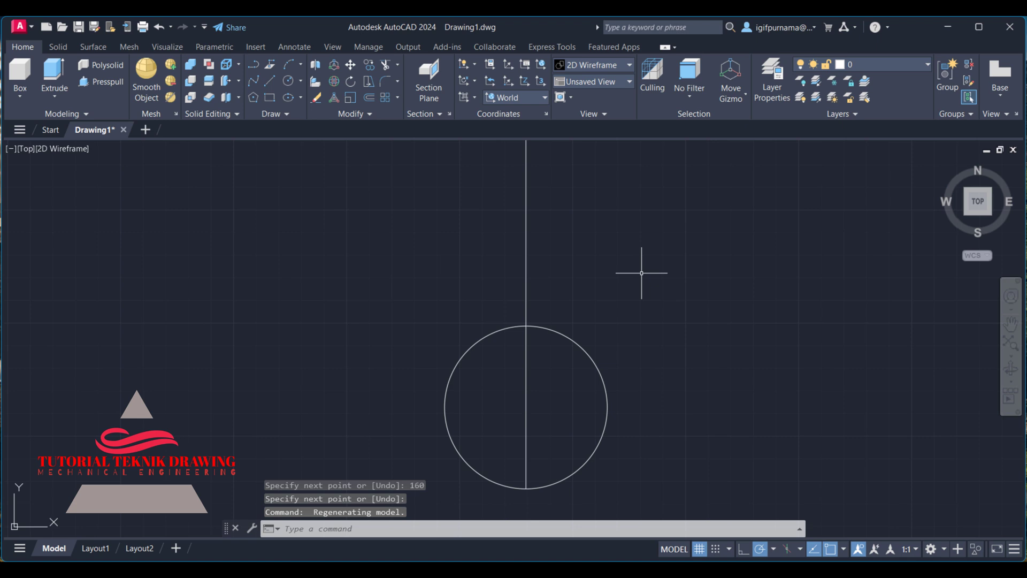
pyautogui.moveTo(642, 273)
pyautogui.mouseDown(button='middle')
pyautogui.moveTo(638, 315)
pyautogui.moveTo(635, 278)
pyautogui.mouseUp(button='middle')
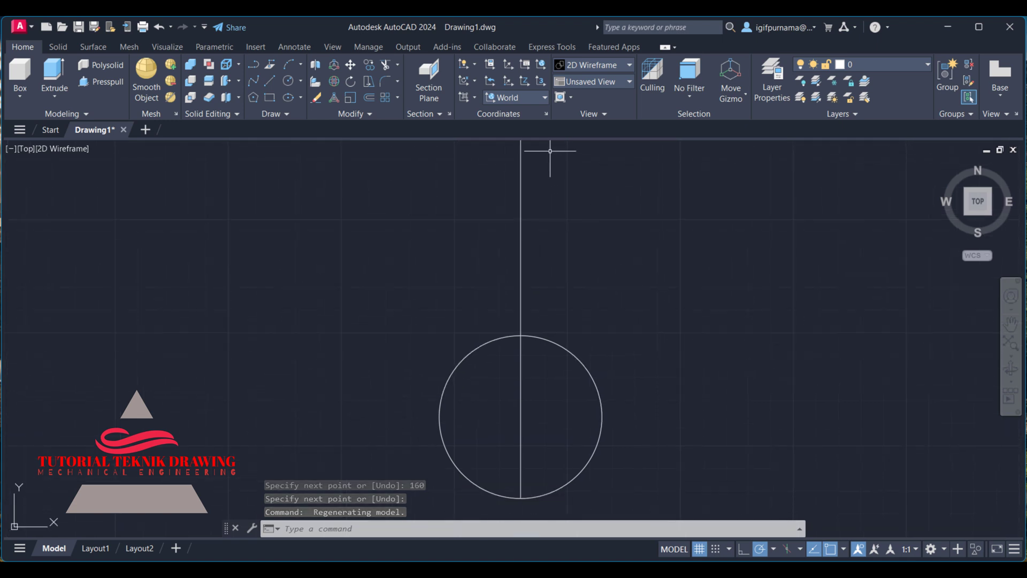
pyautogui.moveTo(553, 173); pyautogui.dragTo(556, 188, button='middle')
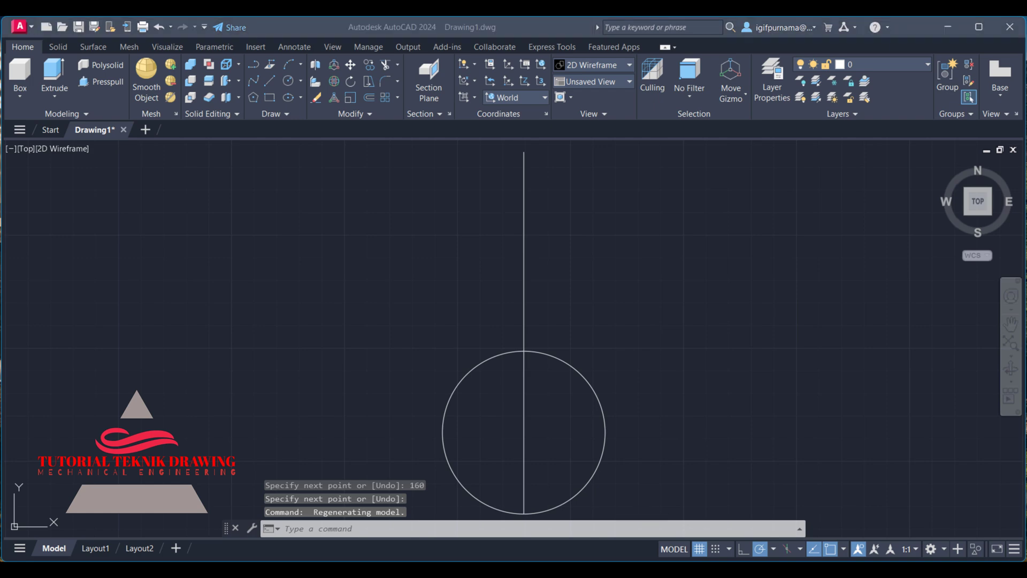
pyautogui.hotkey('alt', 'Tab')
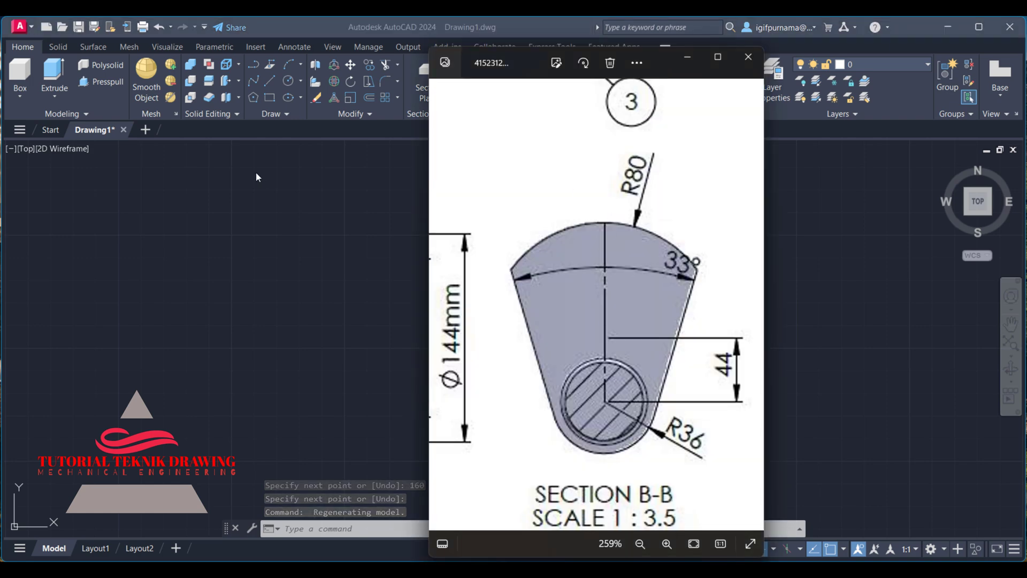
# Draw a radius-80 circle with the C command
pyautogui.click(257, 177)
pyautogui.write('c')
pyautogui.press('Return')
pyautogui.click(686, 290)
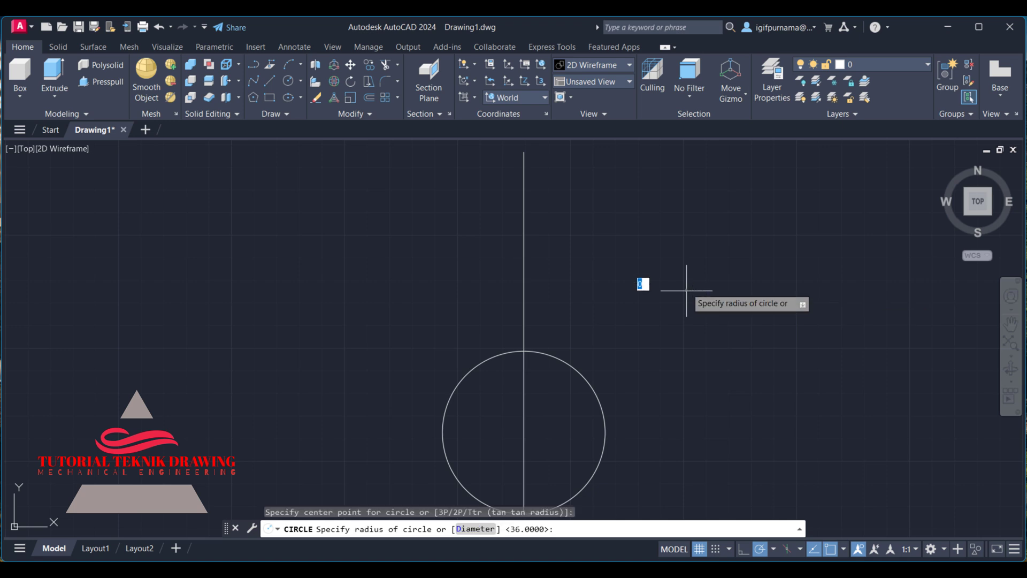
pyautogui.write('80')
pyautogui.press('Return')
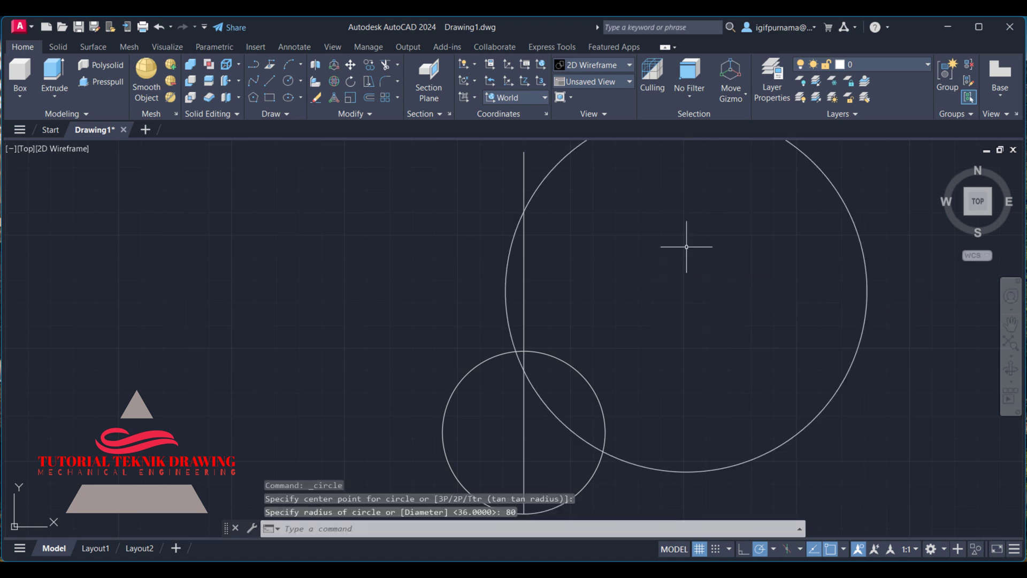
# Move the radius-80 circle so its top quadrant sits on the vertical line's upper end
pyautogui.click(351, 65)
pyautogui.moveTo(666, 213); pyautogui.dragTo(666, 280, button='middle')
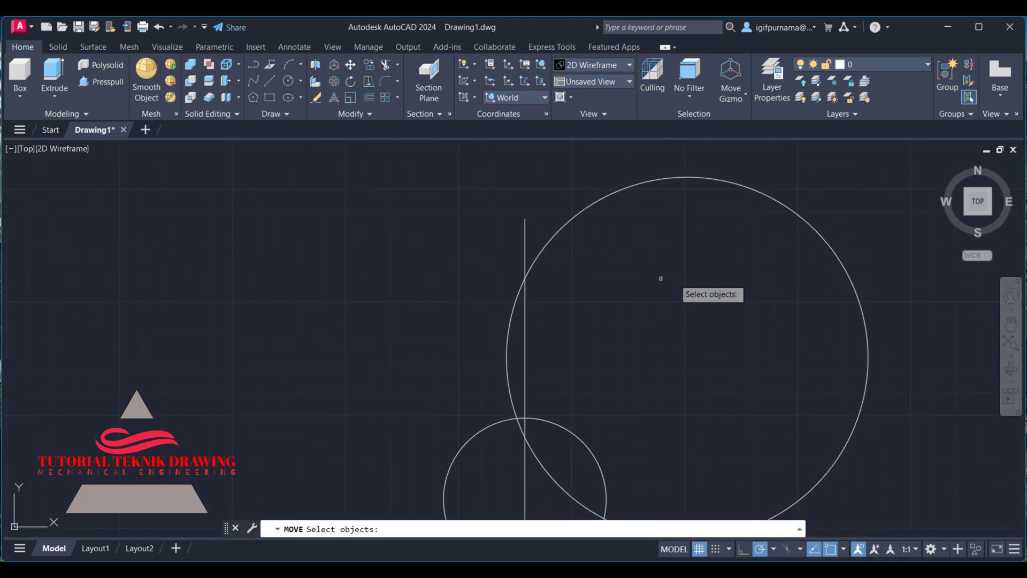
pyautogui.moveTo(665, 280); pyautogui.dragTo(665, 160)
pyautogui.press('Return')
pyautogui.click(689, 177)
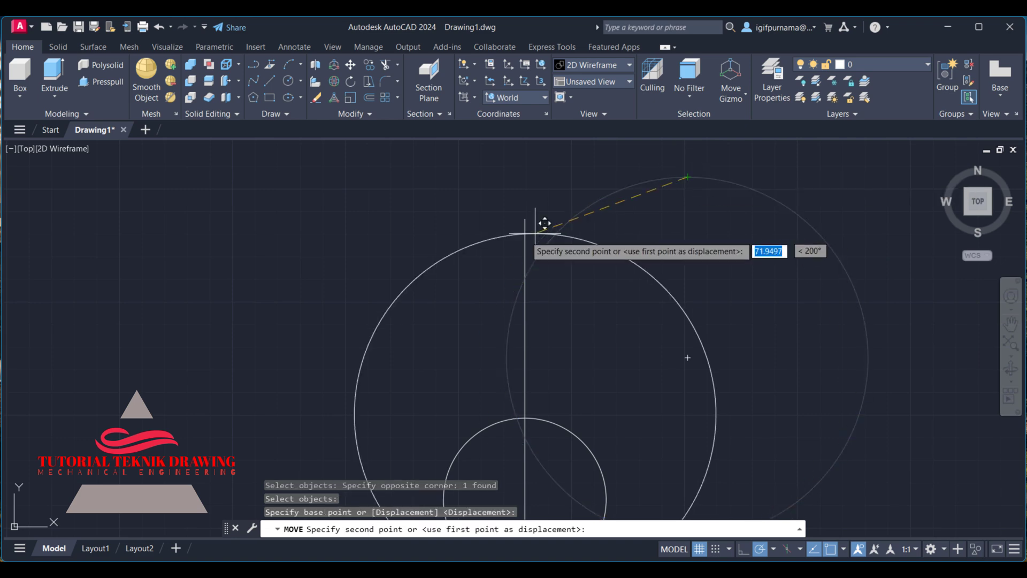
pyautogui.click(526, 221)
pyautogui.moveTo(526, 220); pyautogui.dragTo(540, 126, button='middle')
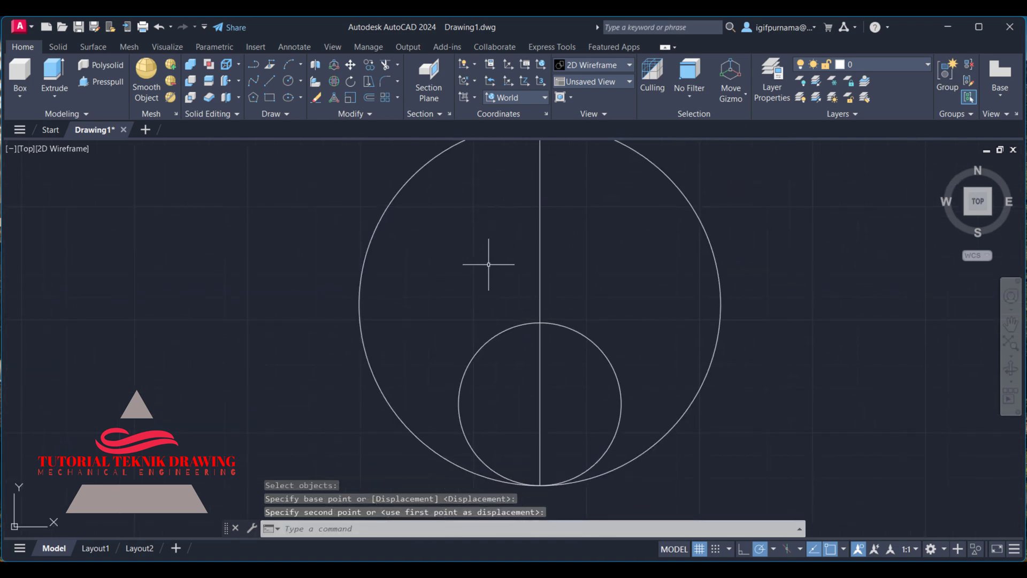
pyautogui.hotkey('alt', 'Tab')
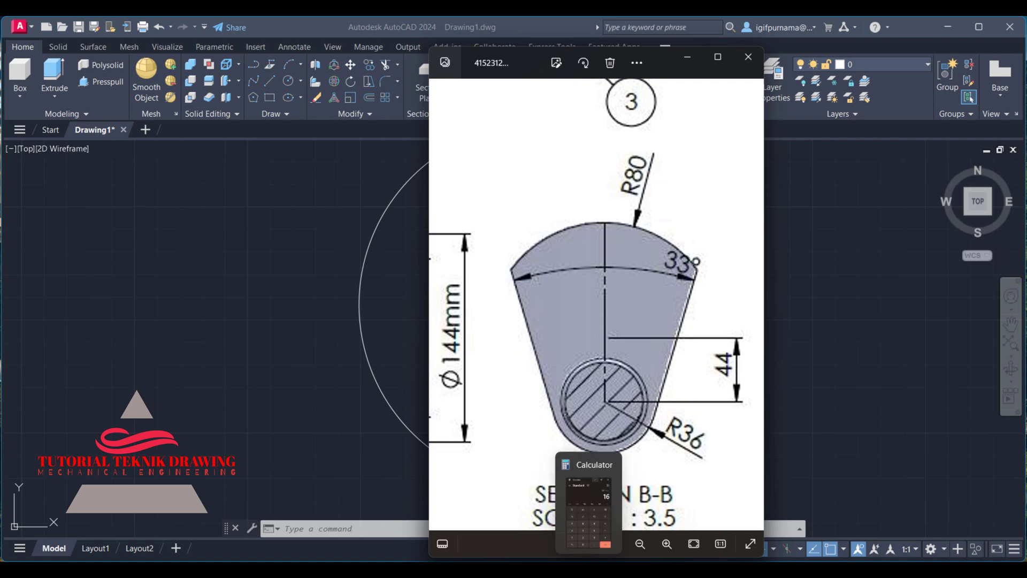
# Compute 33 ÷ 2 = 16,5 in Calculator, then return to AutoCAD
pyautogui.click(589, 503)
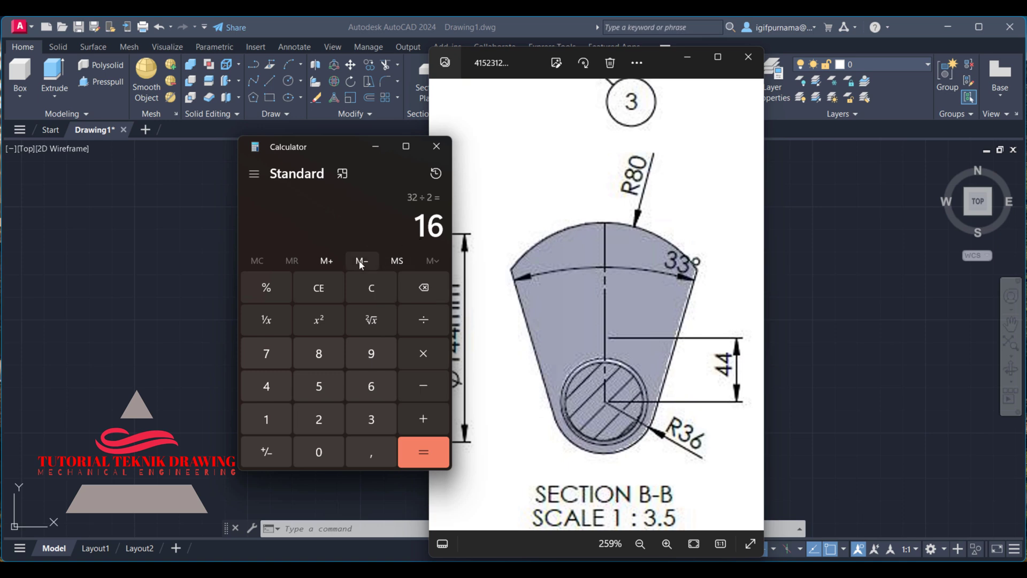
pyautogui.click(351, 293)
pyautogui.click(371, 420)
pyautogui.click(423, 320)
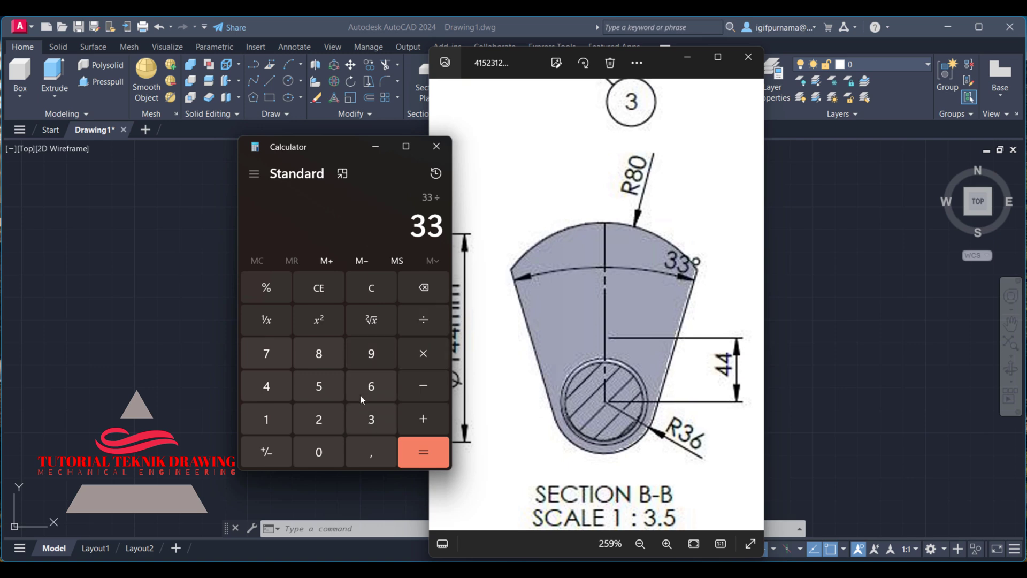
pyautogui.click(319, 428)
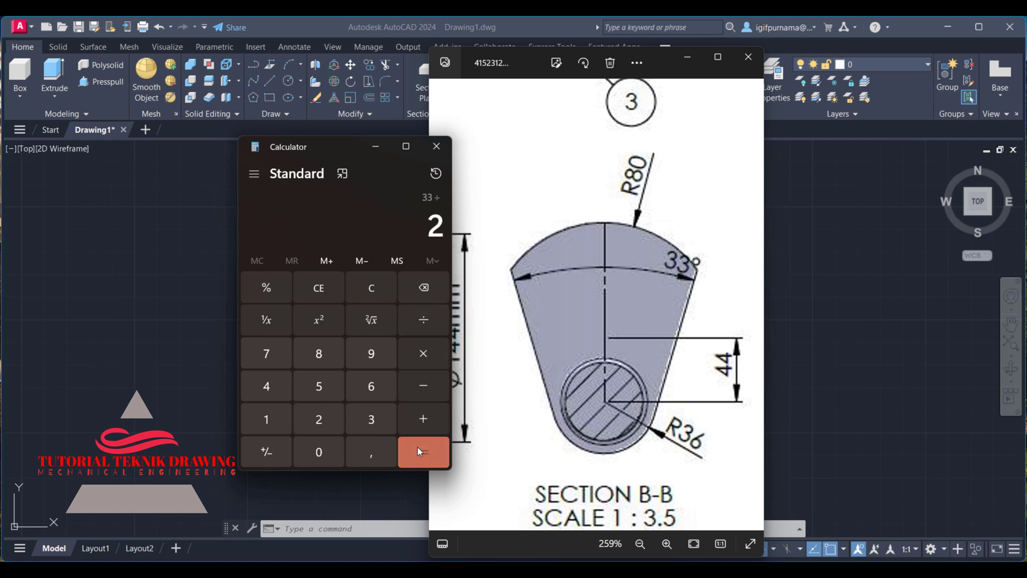
pyautogui.click(417, 448)
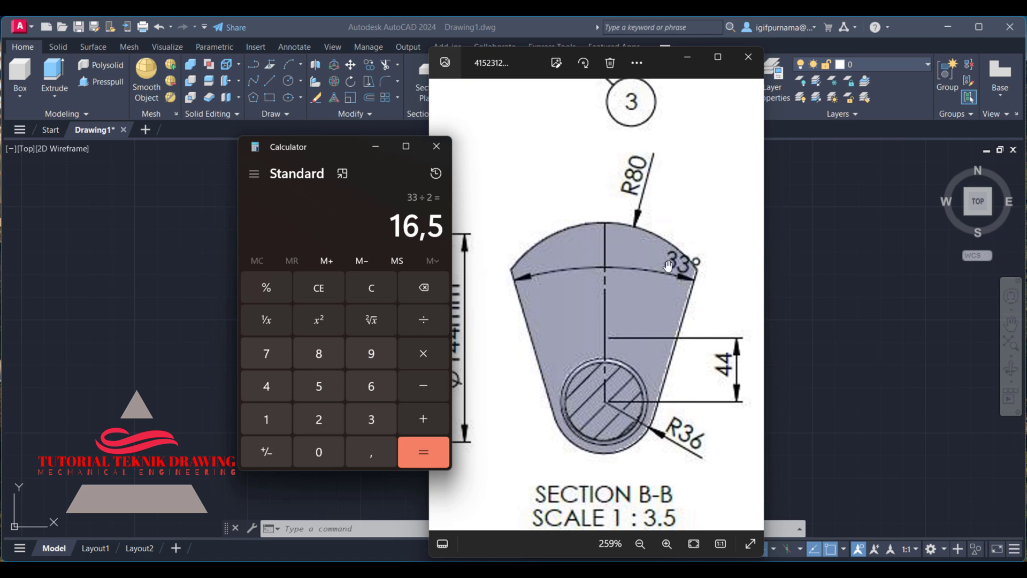
pyautogui.click(841, 226)
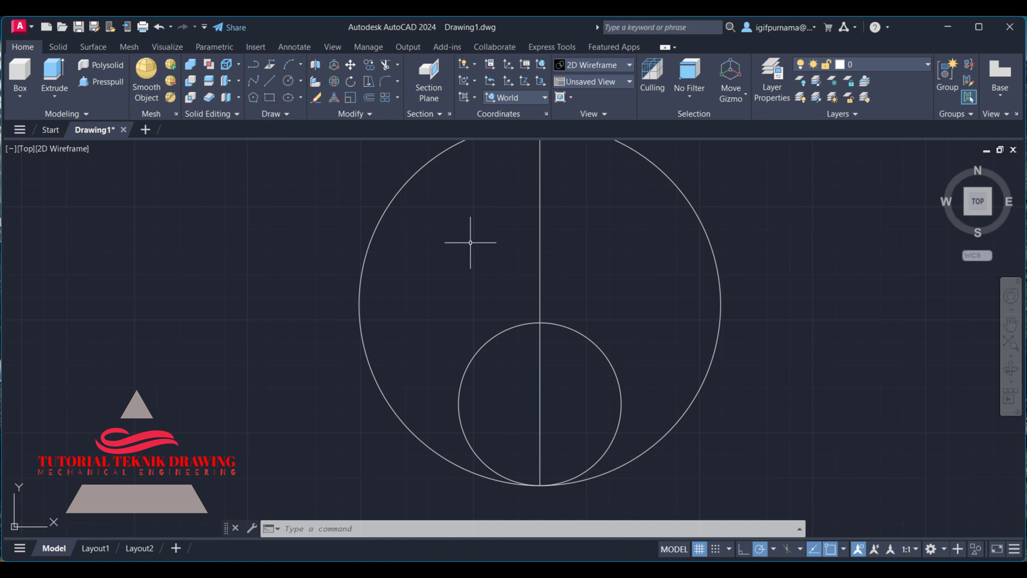
# Draw a 33° Center-Start-Angle arc centred on the small circle, starting at the large circle's top
pyautogui.moveTo(471, 238); pyautogui.dragTo(494, 291, button='middle')
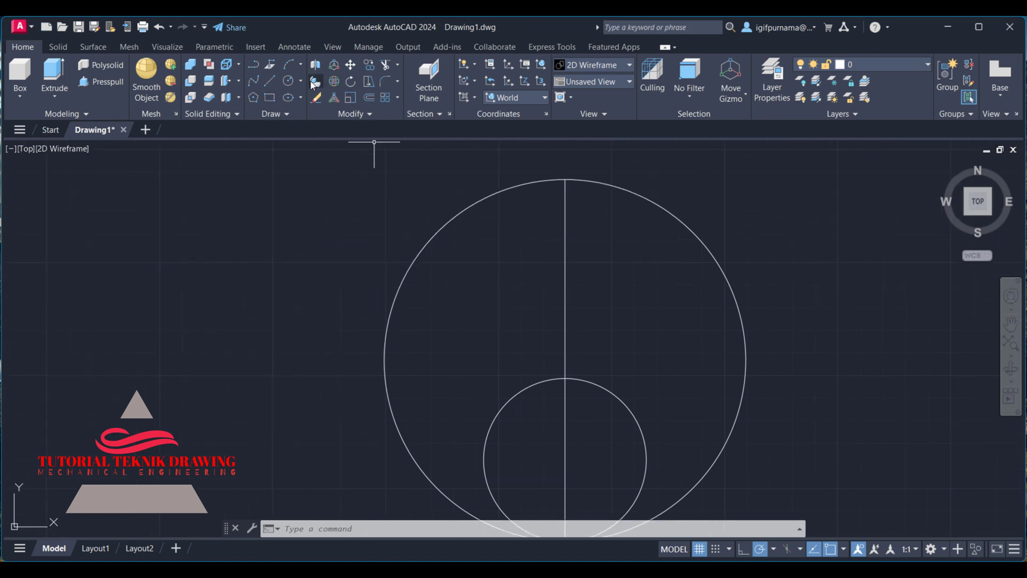
pyautogui.click(300, 64)
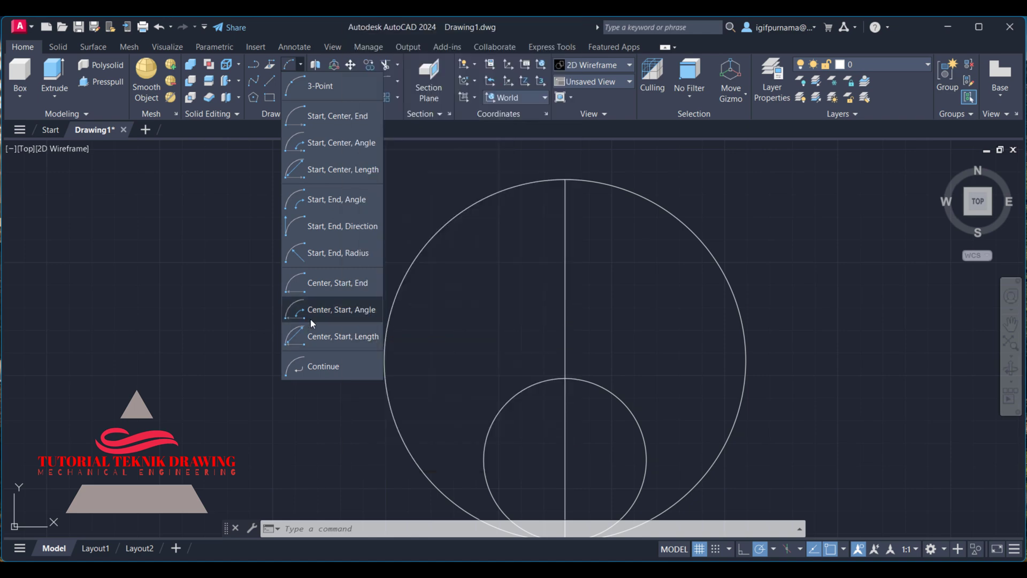
pyautogui.click(337, 313)
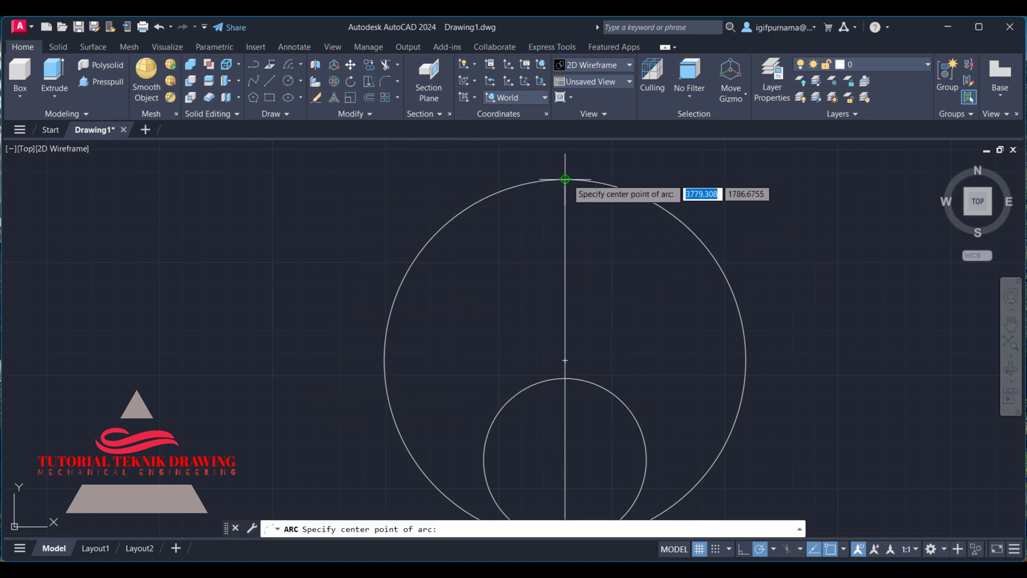
pyautogui.scroll(-2, 563, 335)
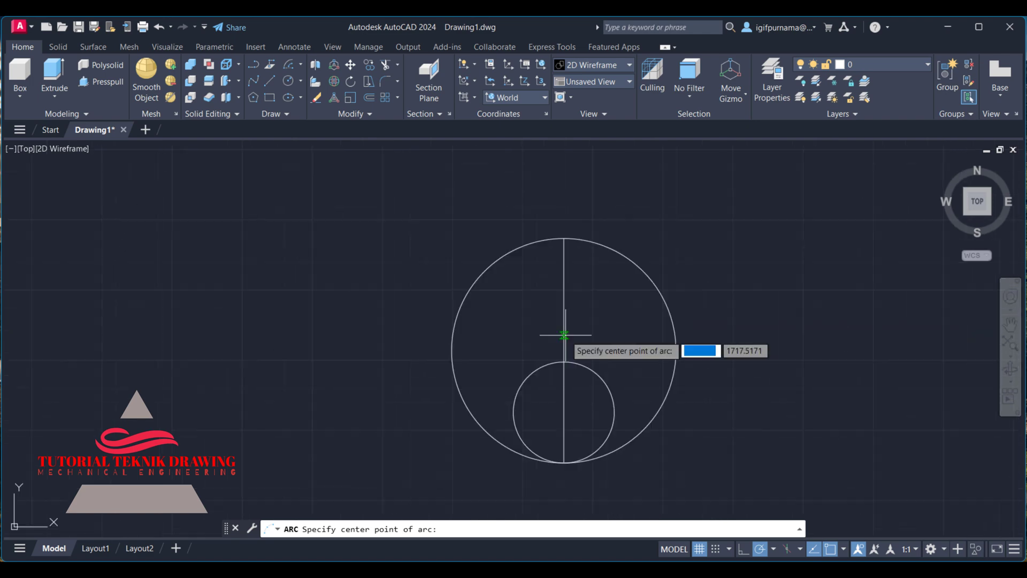
pyautogui.click(563, 412)
pyautogui.click(564, 238)
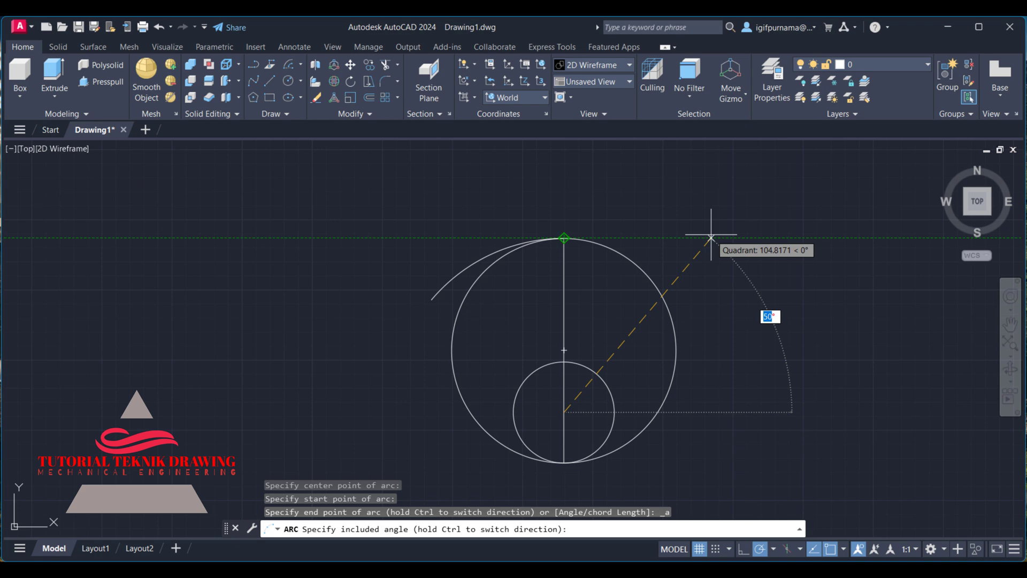
pyautogui.write('33')
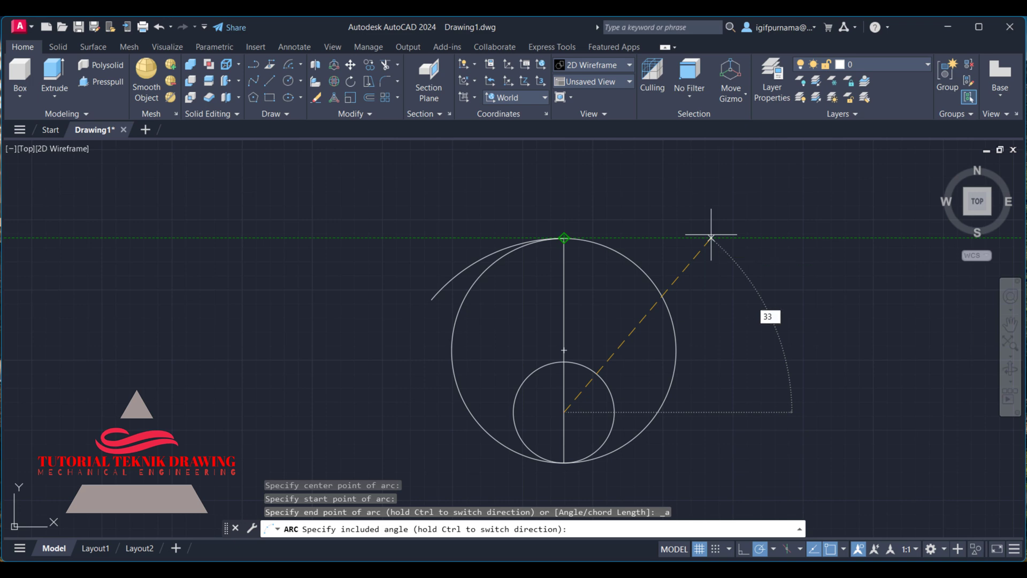
pyautogui.press('Return')
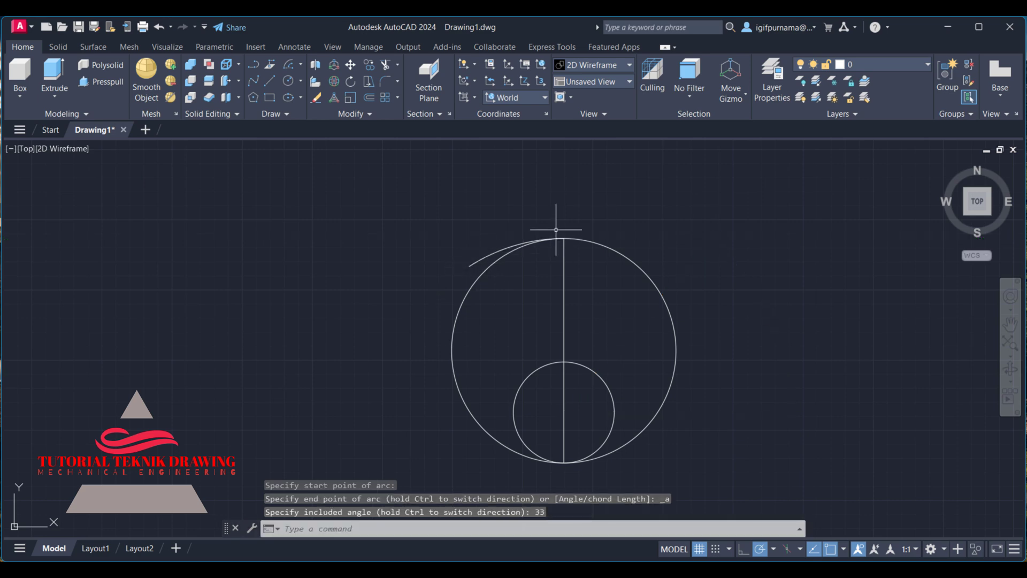
pyautogui.click(268, 84)
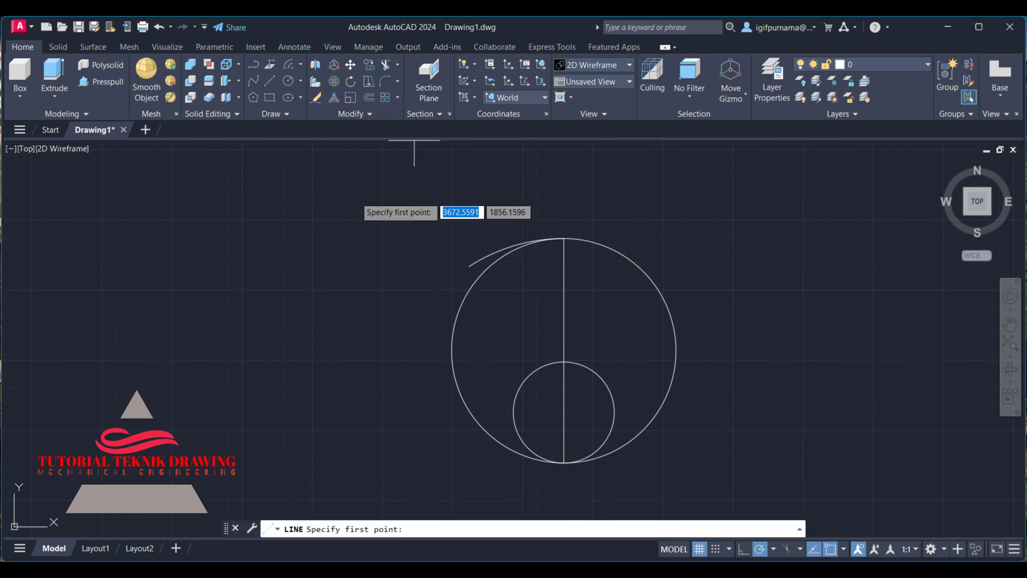
# Draw a slanted line from the small circle's tangent point to the arc's end
pyautogui.click(514, 412)
pyautogui.click(470, 266)
pyautogui.rightClick(469, 262)
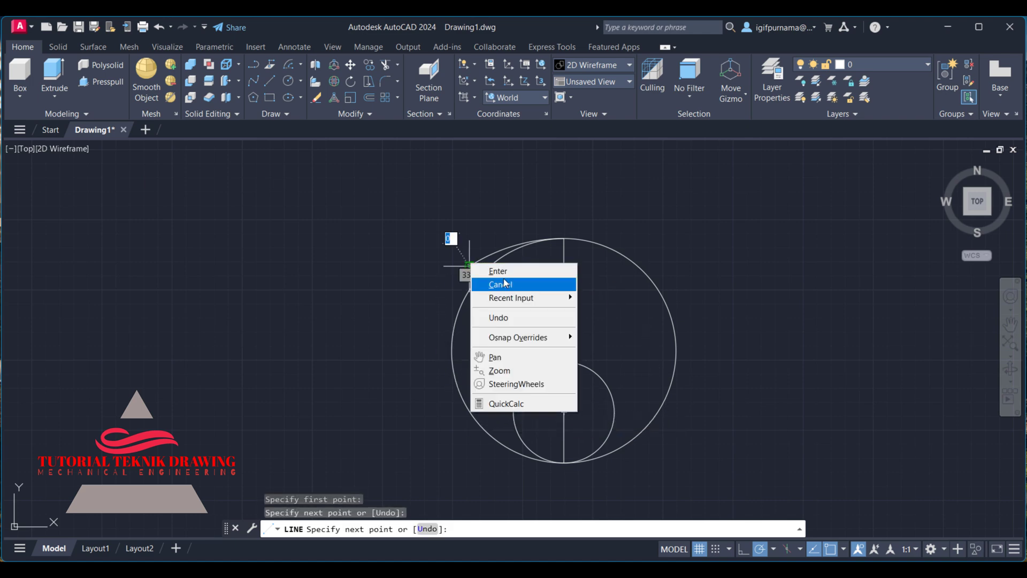
pyautogui.click(491, 282)
# Add a 17° angular dimension between the slanted line and the vertical centre line
pyautogui.click(302, 47)
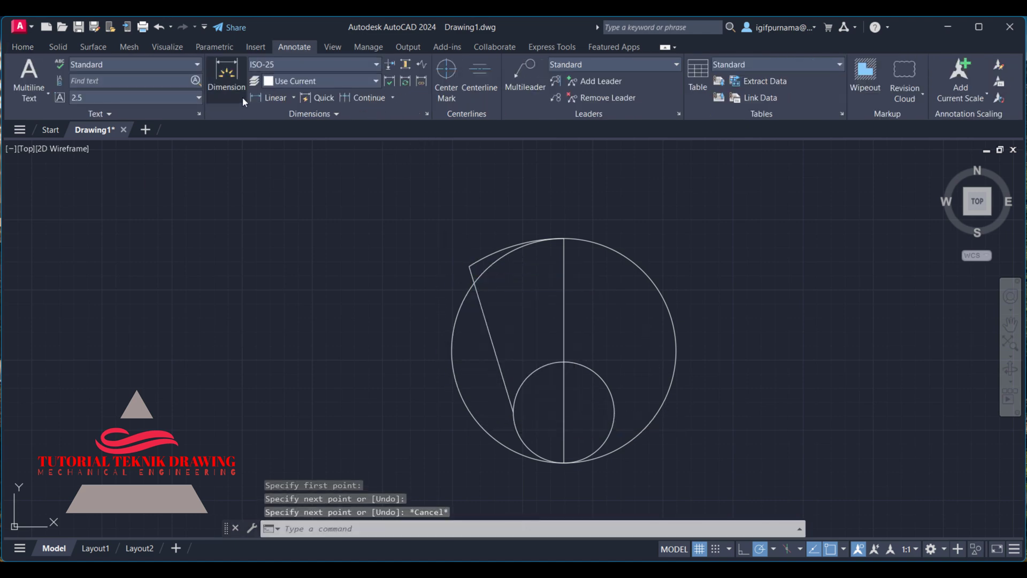
pyautogui.click(294, 98)
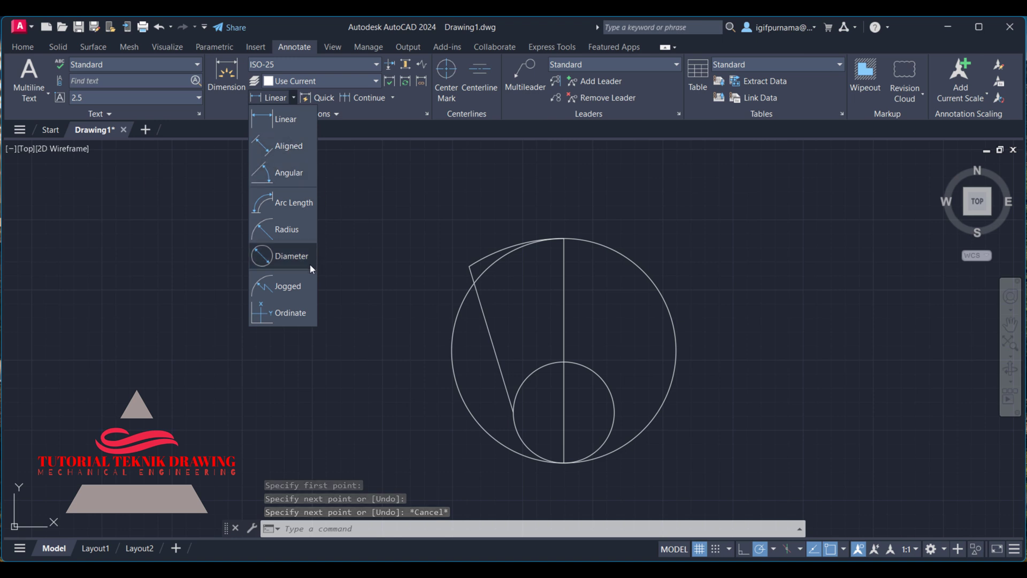
pyautogui.click(299, 178)
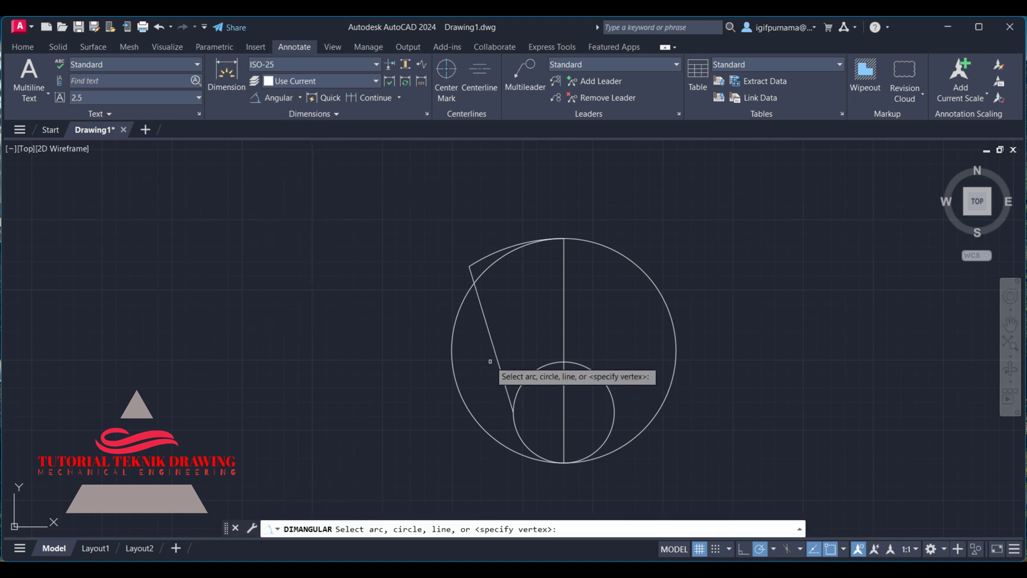
pyautogui.click(496, 353)
pyautogui.click(564, 344)
pyautogui.click(534, 314)
pyautogui.scroll(5, 529, 309)
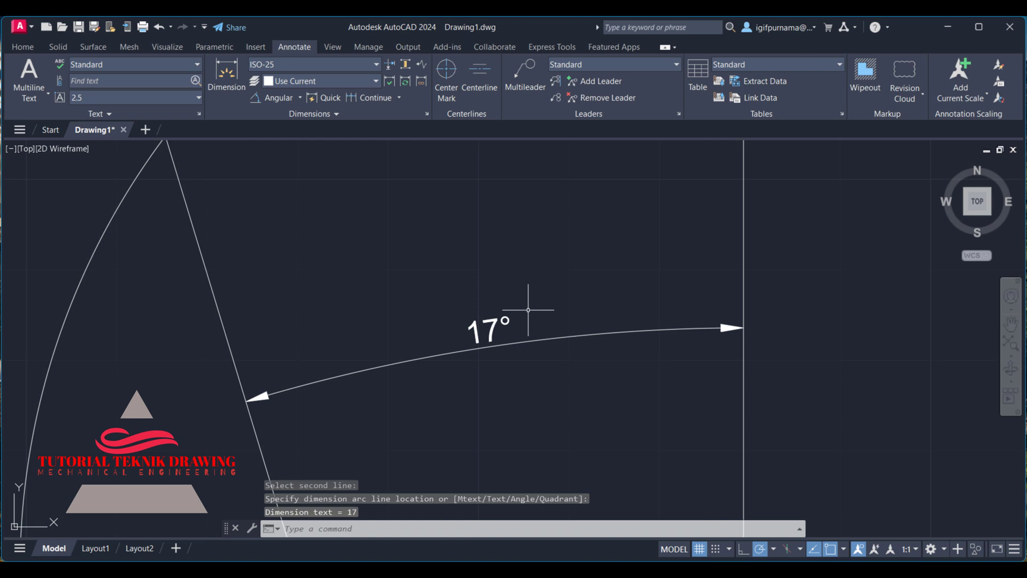
pyautogui.scroll(-5, 528, 310)
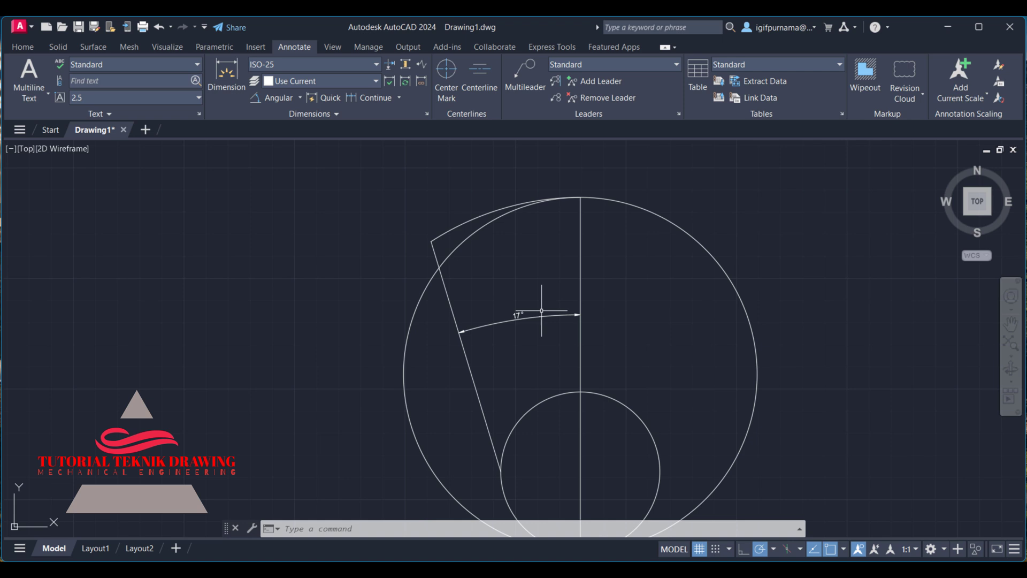
pyautogui.scroll(2, 541, 310)
pyautogui.scroll(-2, 495, 266)
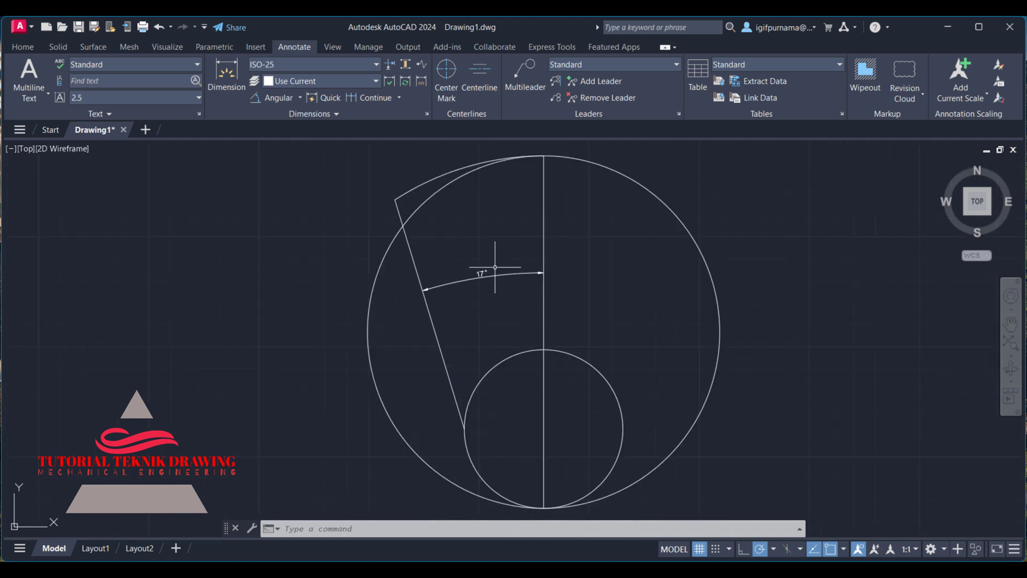
# Mirror the slanted line about the vertical centre line, keeping the original
pyautogui.click(24, 48)
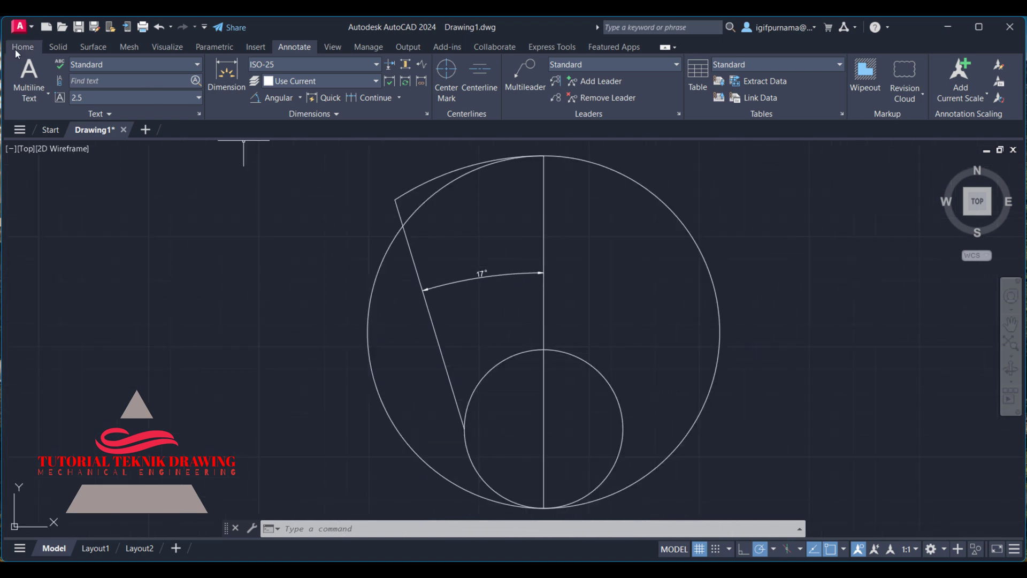
pyautogui.click(355, 113)
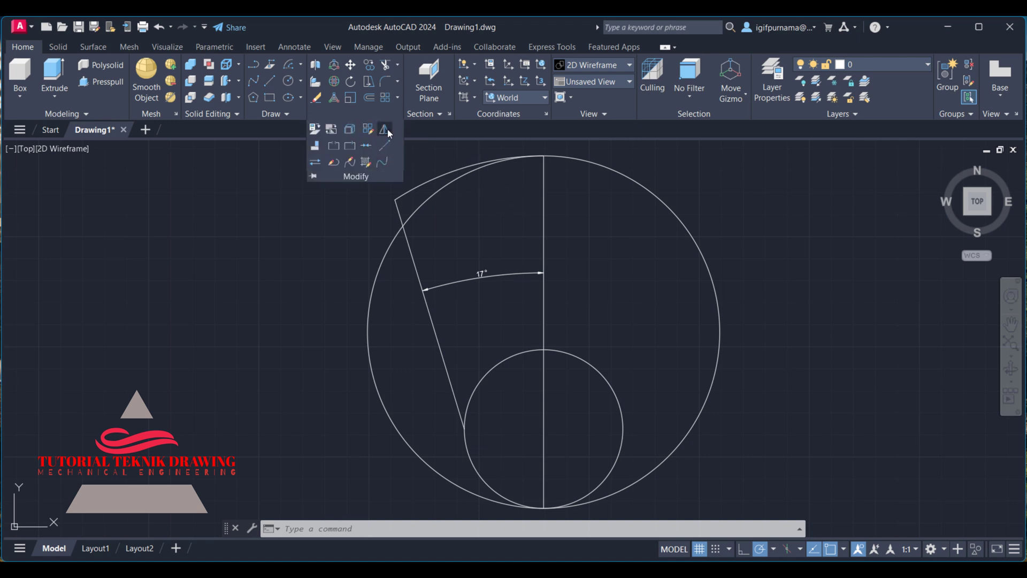
pyautogui.click(387, 130)
pyautogui.moveTo(459, 350); pyautogui.dragTo(410, 303)
pyautogui.press('Return')
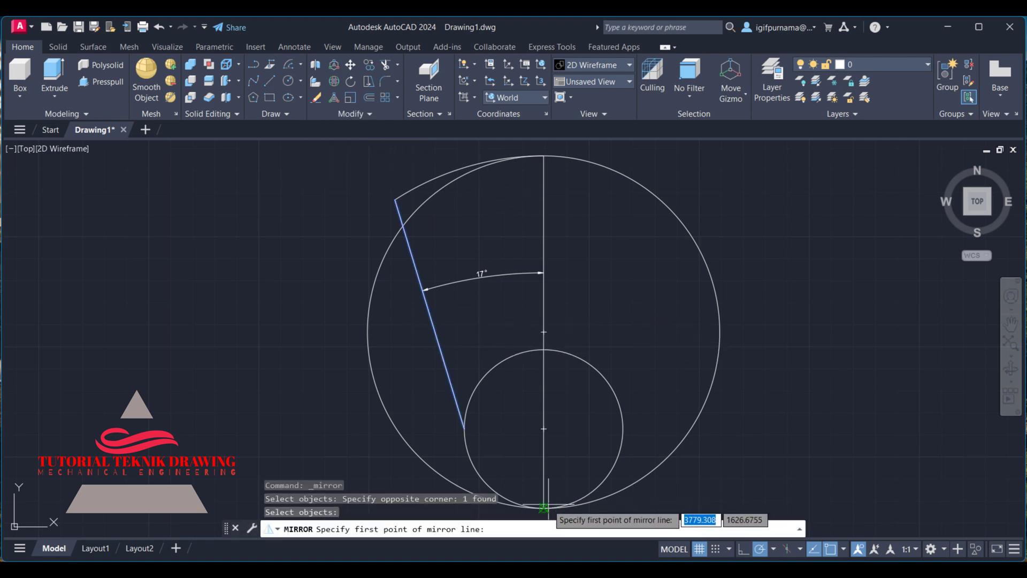
pyautogui.click(544, 507)
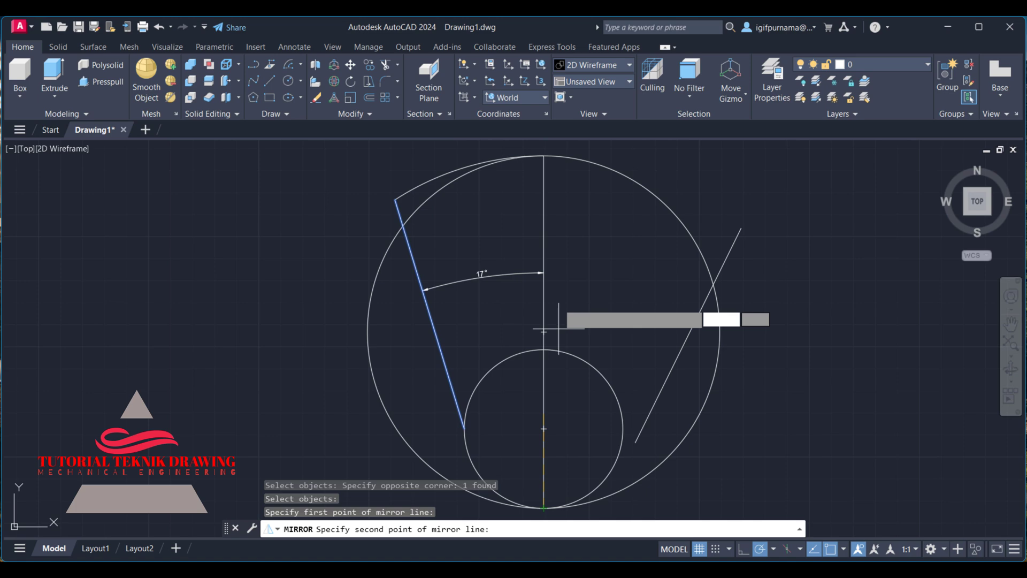
pyautogui.click(544, 156)
pyautogui.press('Return')
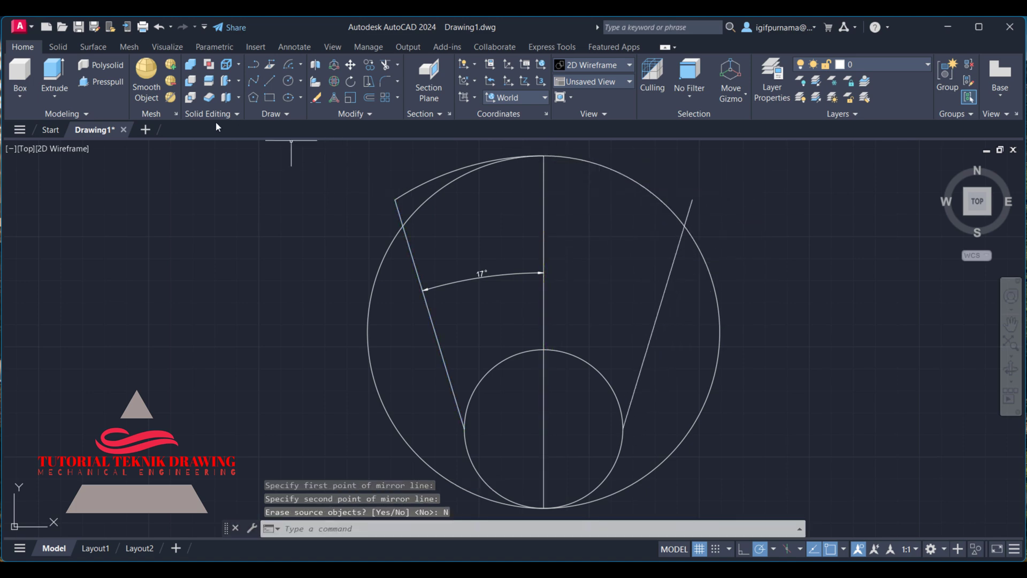
# Trim the excess circle arcs and line stubs, then select the leftover upper-left arc to erase
pyautogui.click(386, 66)
pyautogui.click(388, 249)
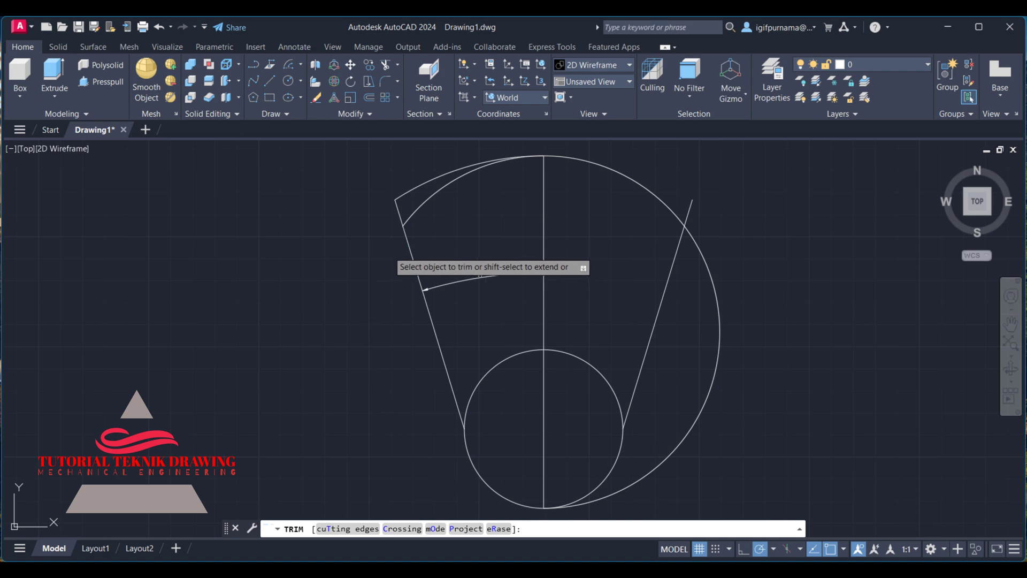
pyautogui.click(701, 255)
pyautogui.click(690, 209)
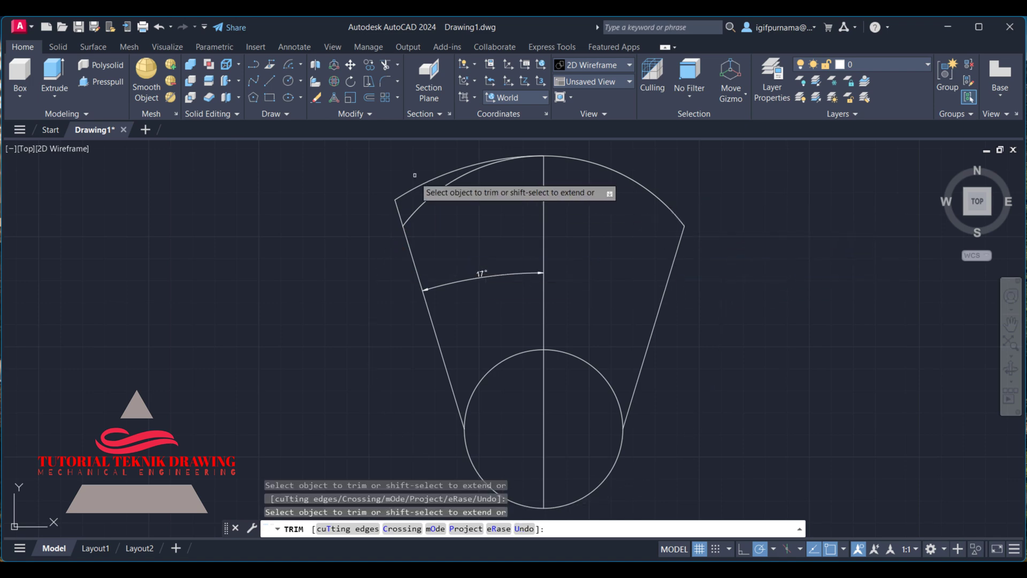
pyautogui.click(399, 213)
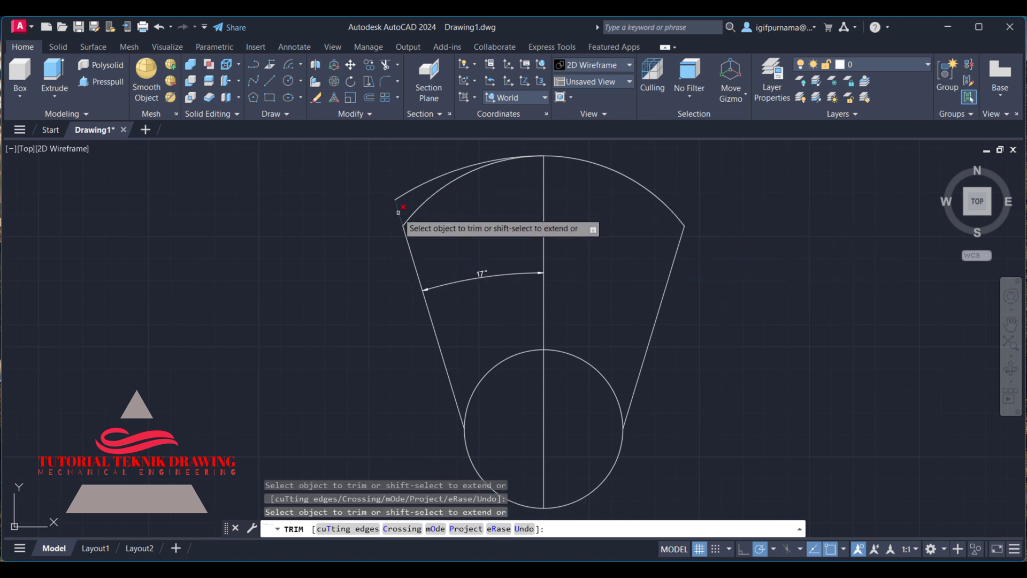
pyautogui.click(599, 370)
pyautogui.rightClick(595, 278)
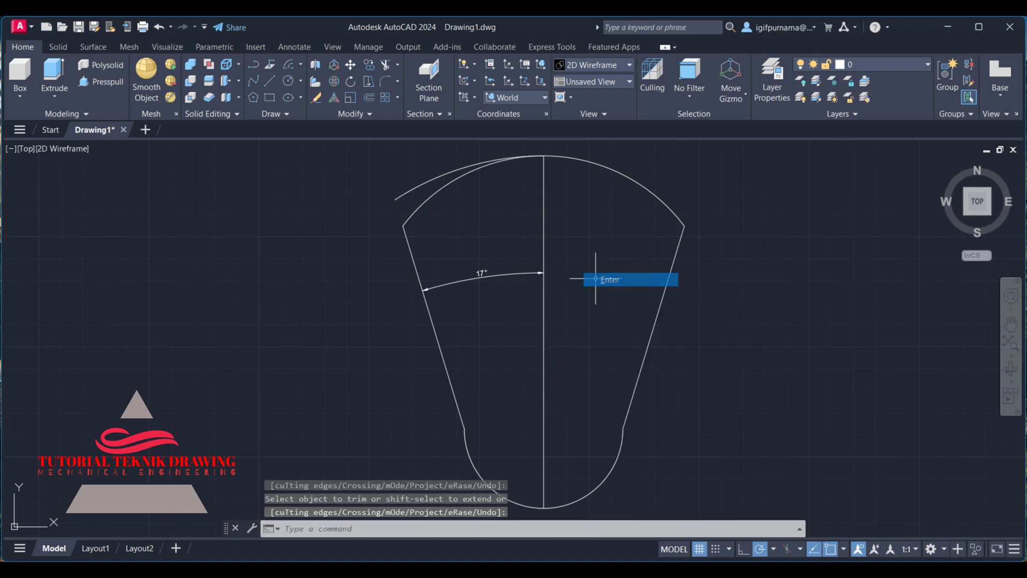
pyautogui.click(317, 98)
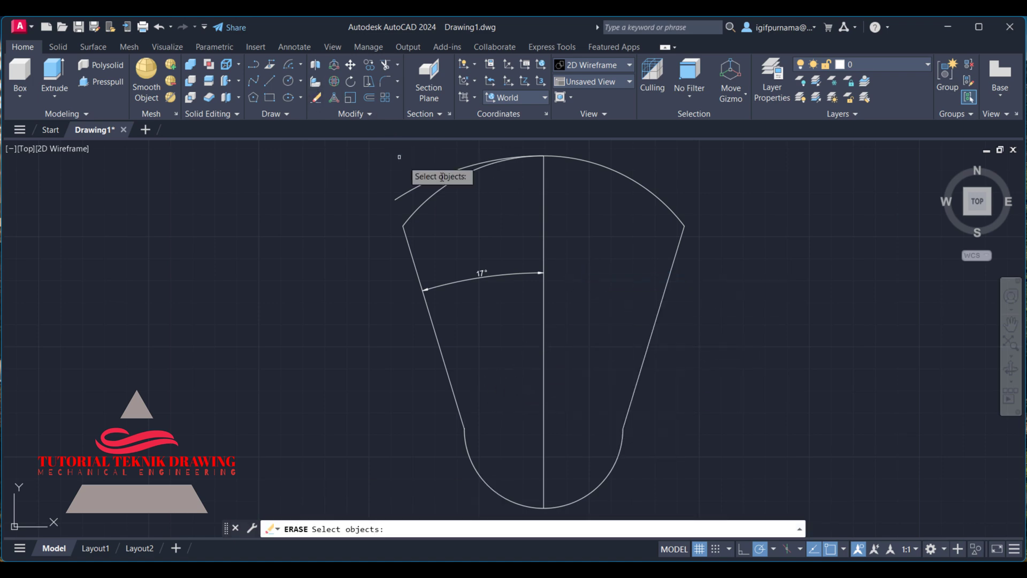
pyautogui.click(427, 185)
pyautogui.click(509, 209)
# Delete the leftover arc and review the whole outline
pyautogui.rightClick(543, 270)
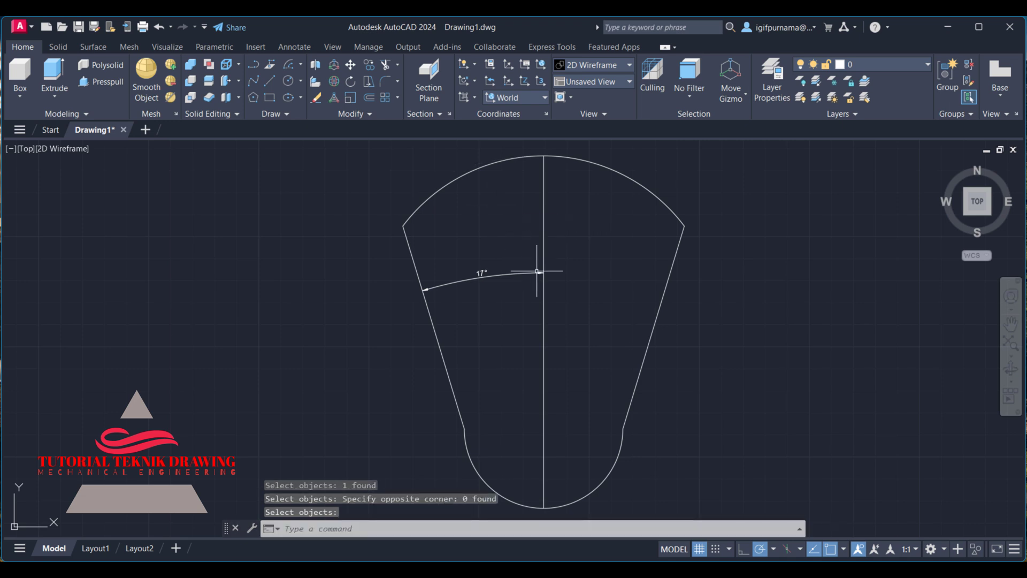
pyautogui.scroll(2, 500, 340)
pyautogui.scroll(2, 486, 389)
pyautogui.scroll(-2, 485, 389)
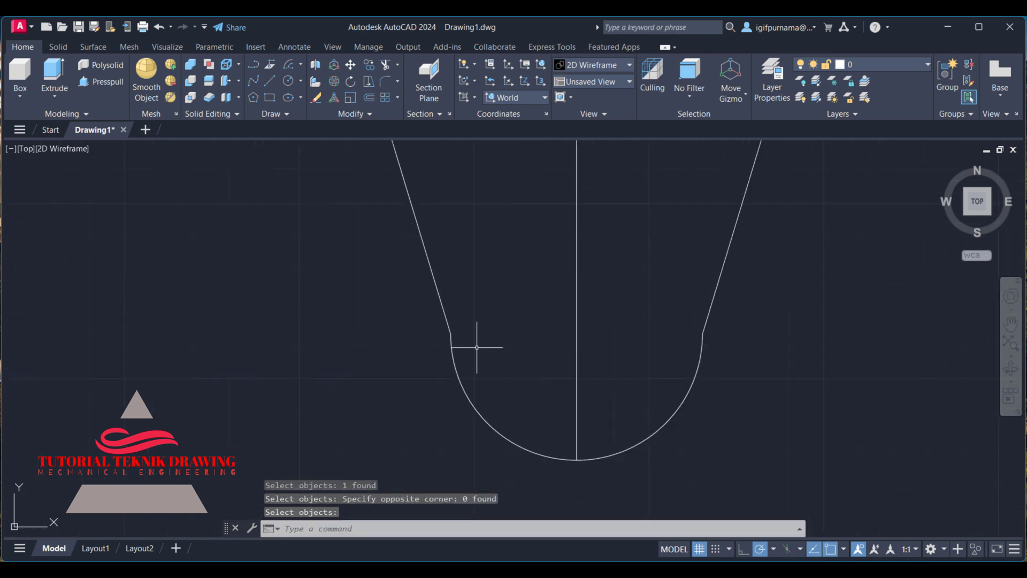
pyautogui.moveTo(477, 347)
pyautogui.mouseDown(button='middle')
pyautogui.moveTo(528, 425)
pyautogui.moveTo(562, 514)
pyautogui.moveTo(530, 364)
pyautogui.mouseUp(button='middle')
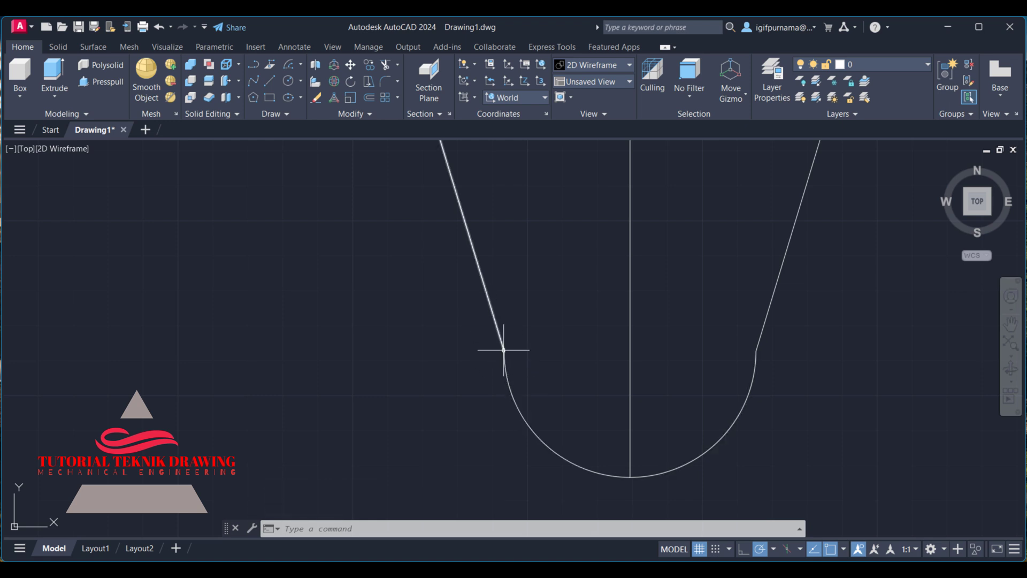
pyautogui.scroll(3, 509, 375)
pyautogui.scroll(1, 493, 343)
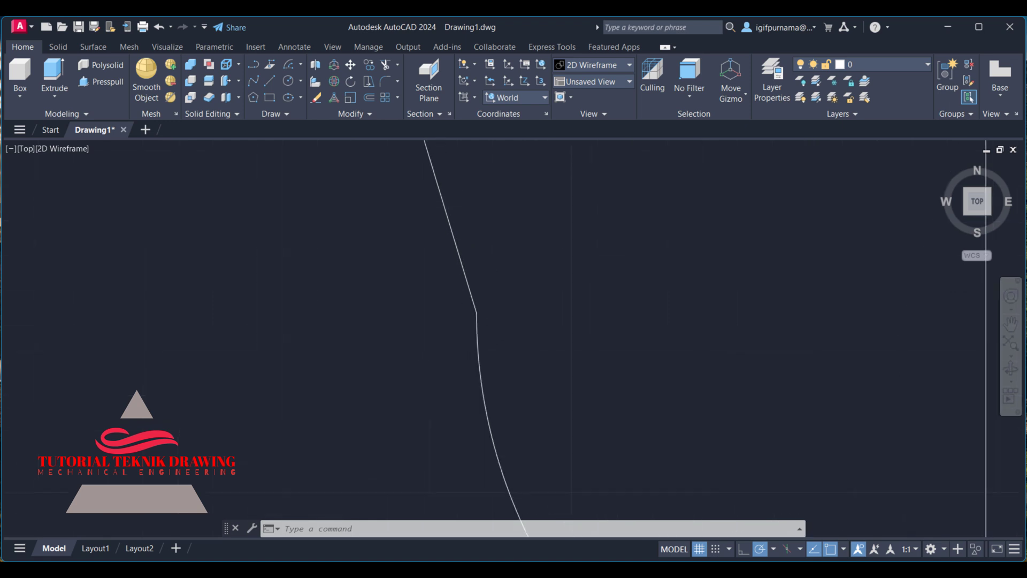
pyautogui.scroll(-4, 498, 353)
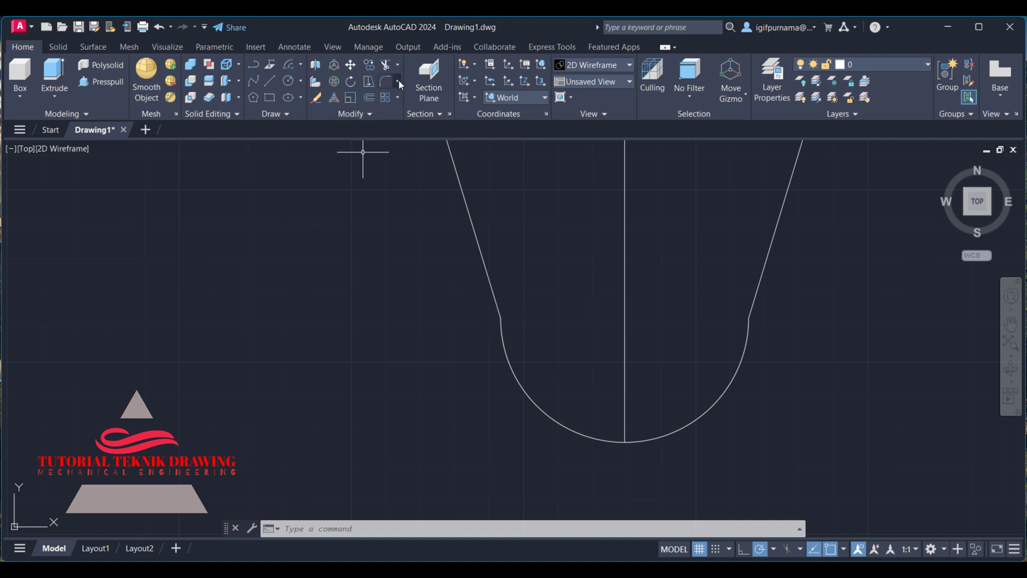
# Extend both slanted lines down to the bottom arc
pyautogui.click(407, 113)
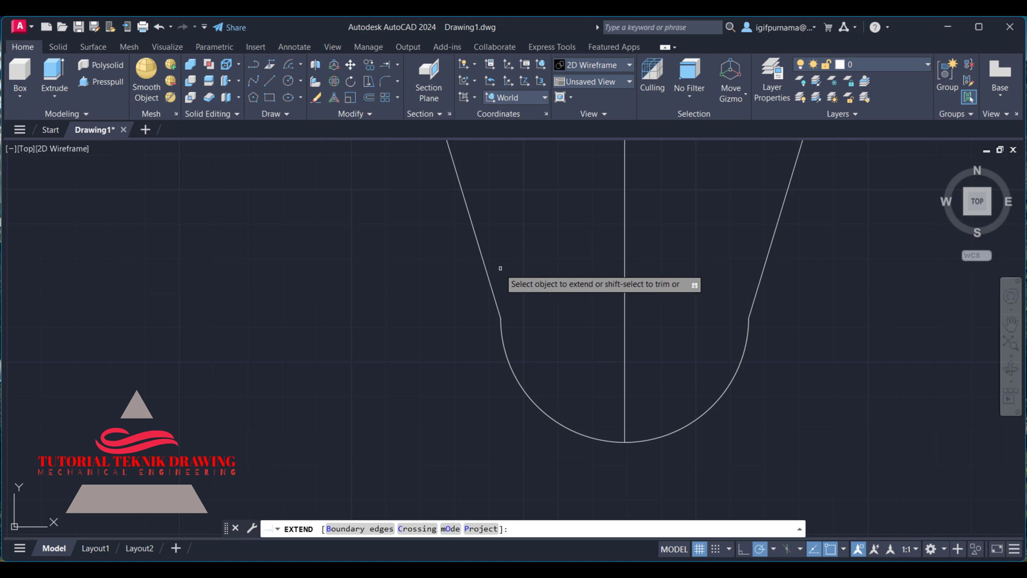
pyautogui.click(485, 267)
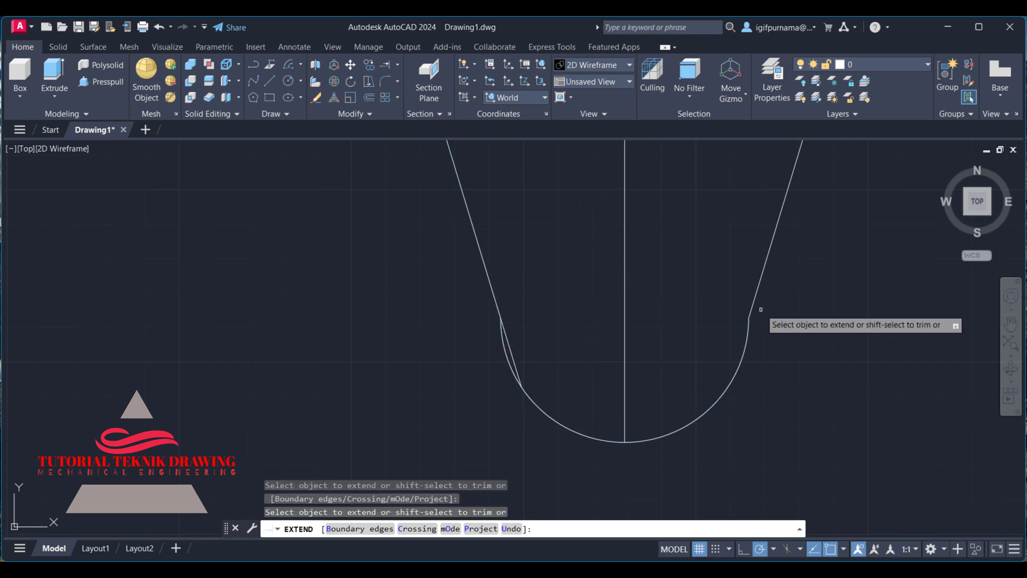
pyautogui.click(758, 292)
pyautogui.rightClick(800, 323)
pyautogui.click(832, 341)
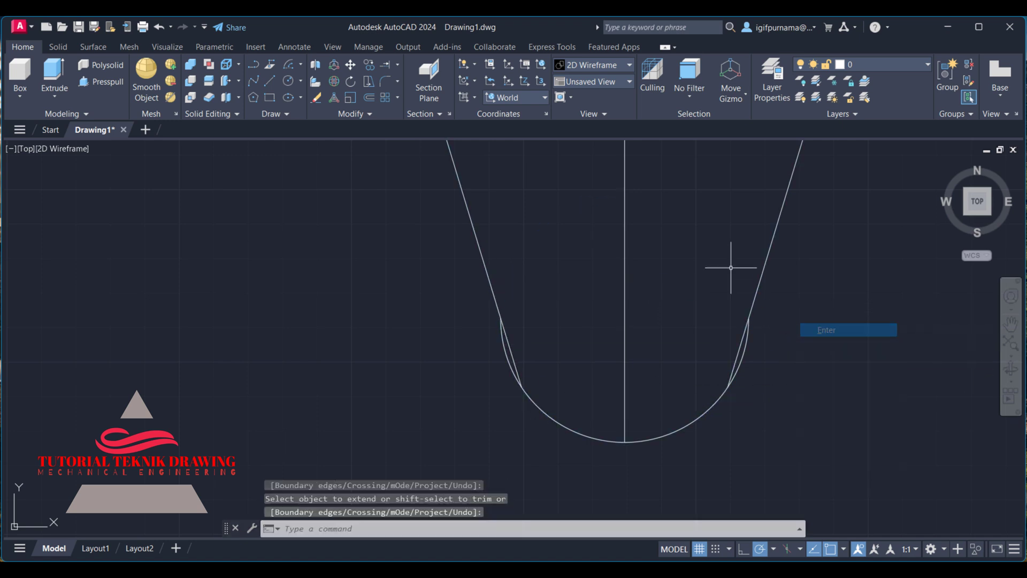
# Trim the arc pieces beside the left and right slanted lines
pyautogui.click(397, 64)
pyautogui.click(406, 81)
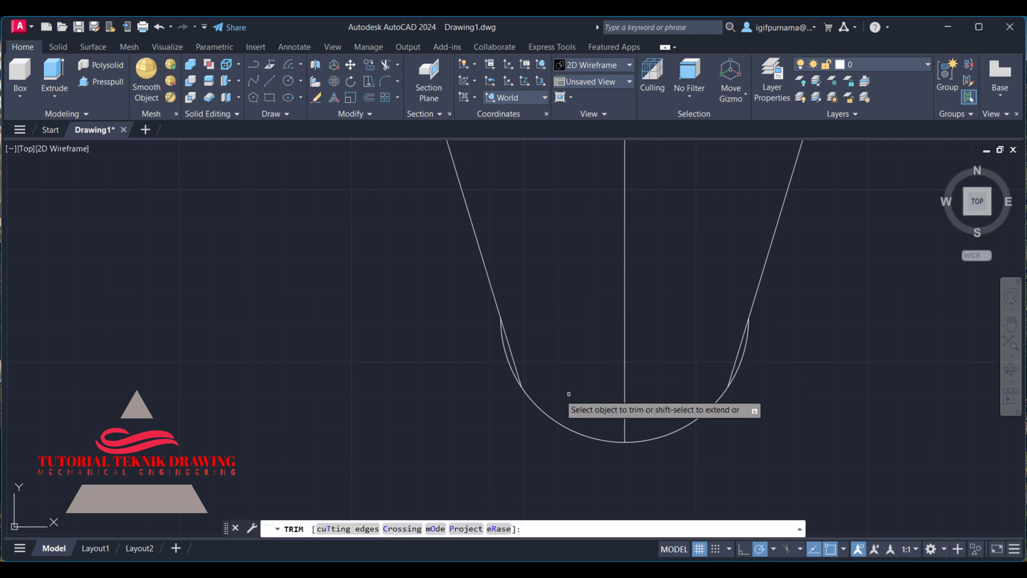
pyautogui.click(507, 353)
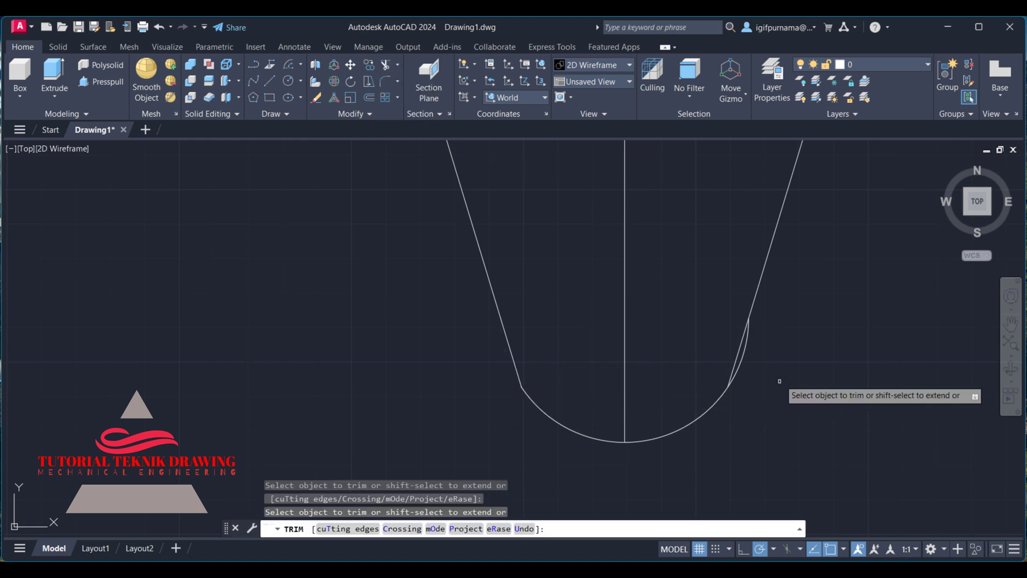
pyautogui.click(745, 339)
pyautogui.rightClick(789, 269)
pyautogui.click(802, 277)
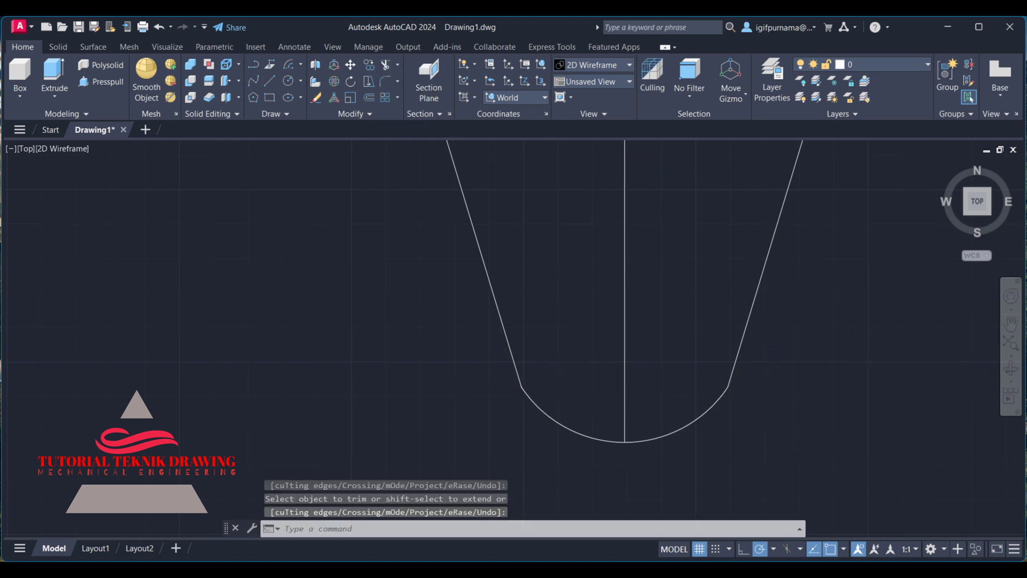
pyautogui.scroll(-3, 552, 444)
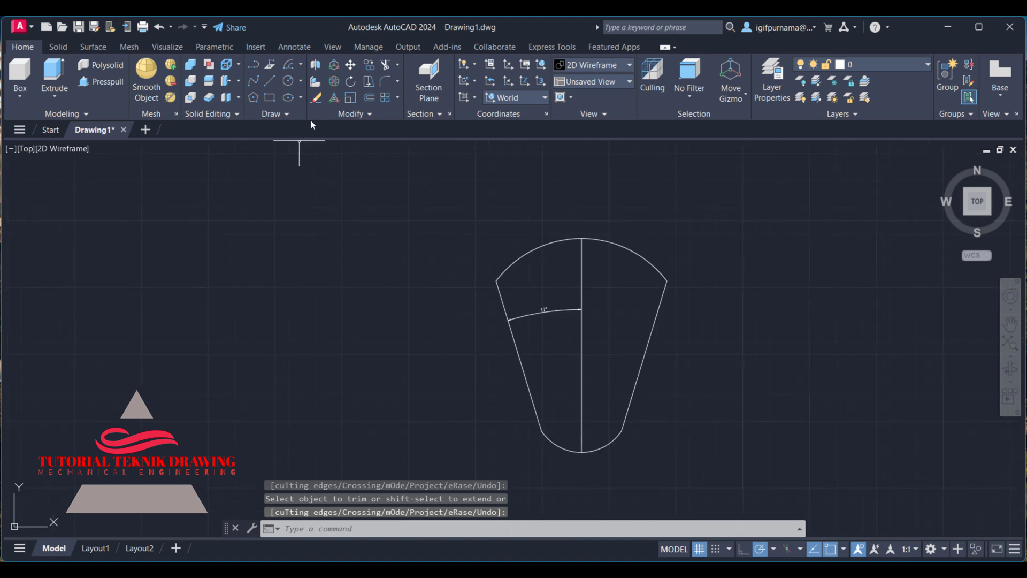
# Erase the vertical centre line and 17° angle dimension
pyautogui.click(316, 101)
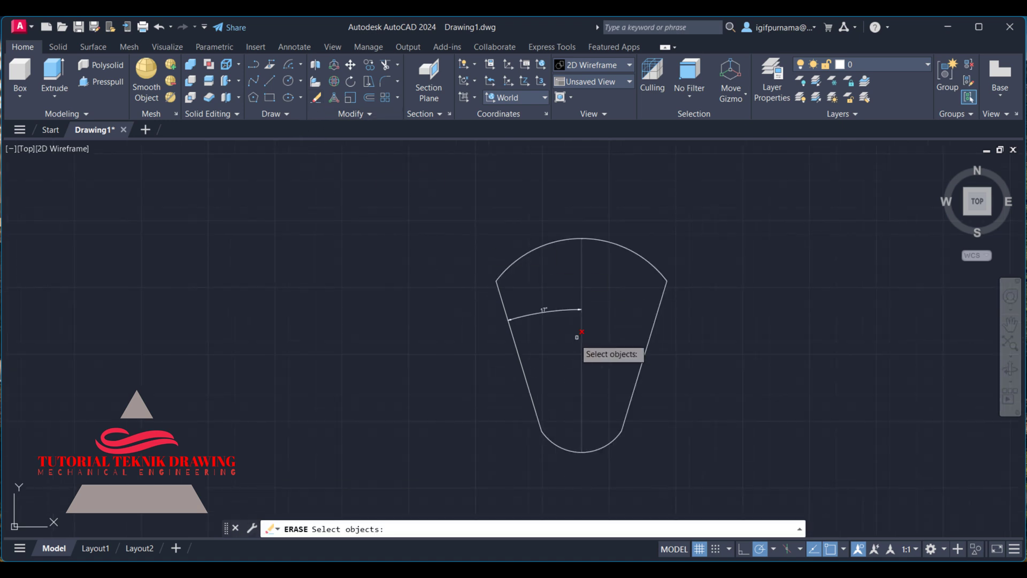
pyautogui.click(607, 344)
pyautogui.click(553, 288)
pyautogui.press('Return')
pyautogui.moveTo(702, 310); pyautogui.dragTo(447, 277, button='middle')
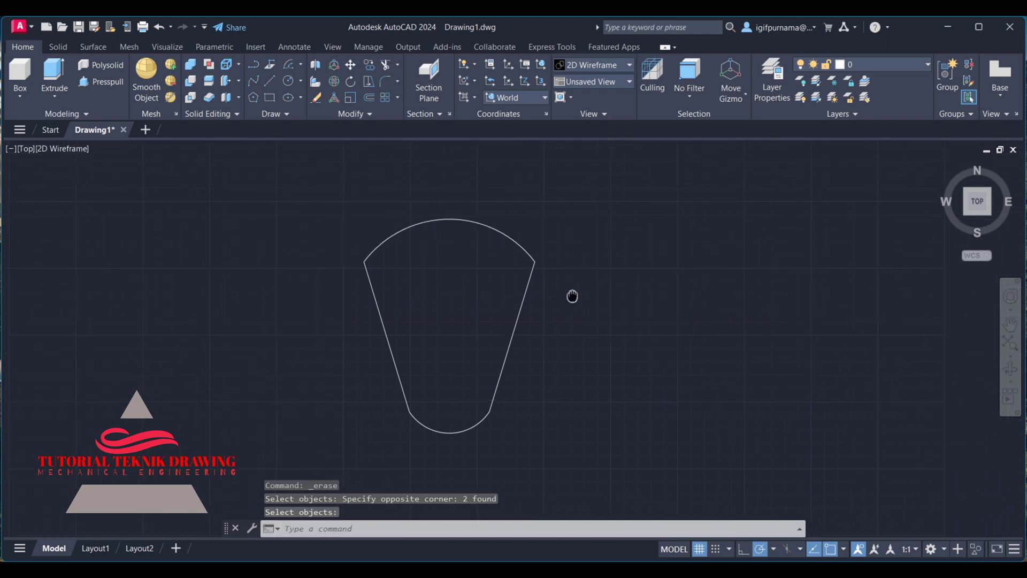
pyautogui.hotkey('alt', 'Tab')
pyautogui.scroll(-3, 629, 316)
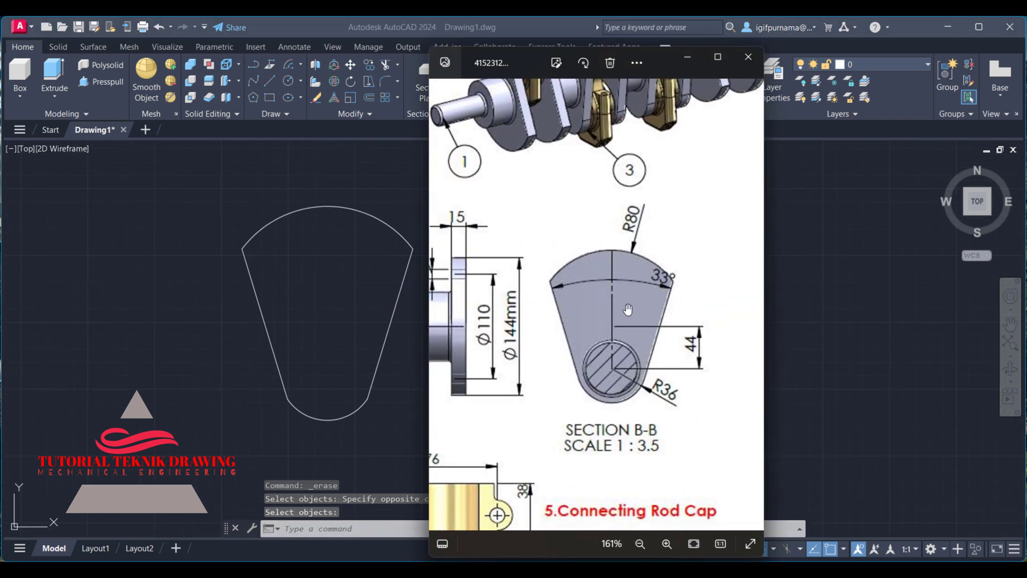
pyautogui.scroll(-3, 589, 321)
pyautogui.scroll(3, 523, 339)
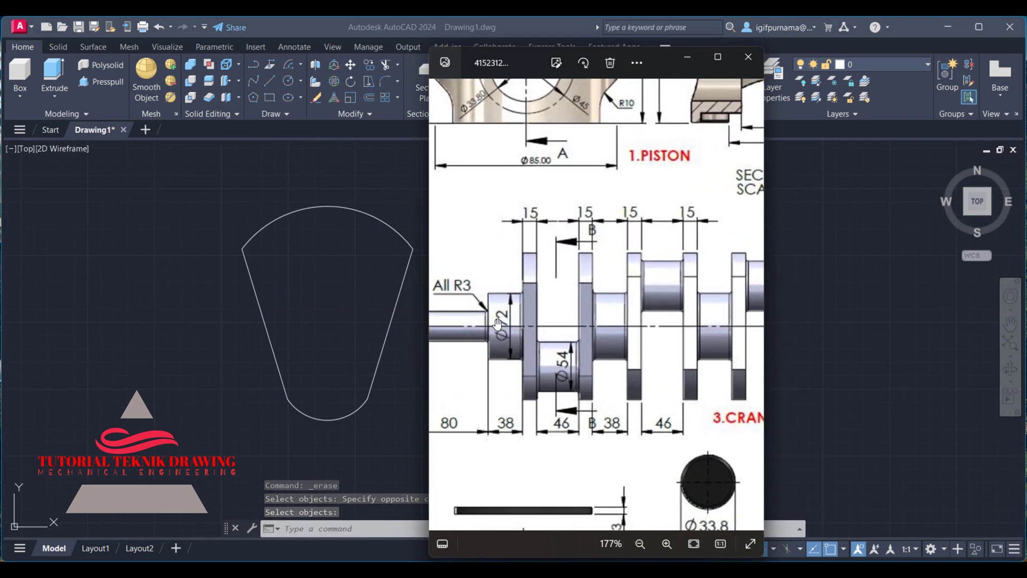
pyautogui.scroll(3, 580, 316)
pyautogui.moveTo(548, 387); pyautogui.dragTo(659, 374)
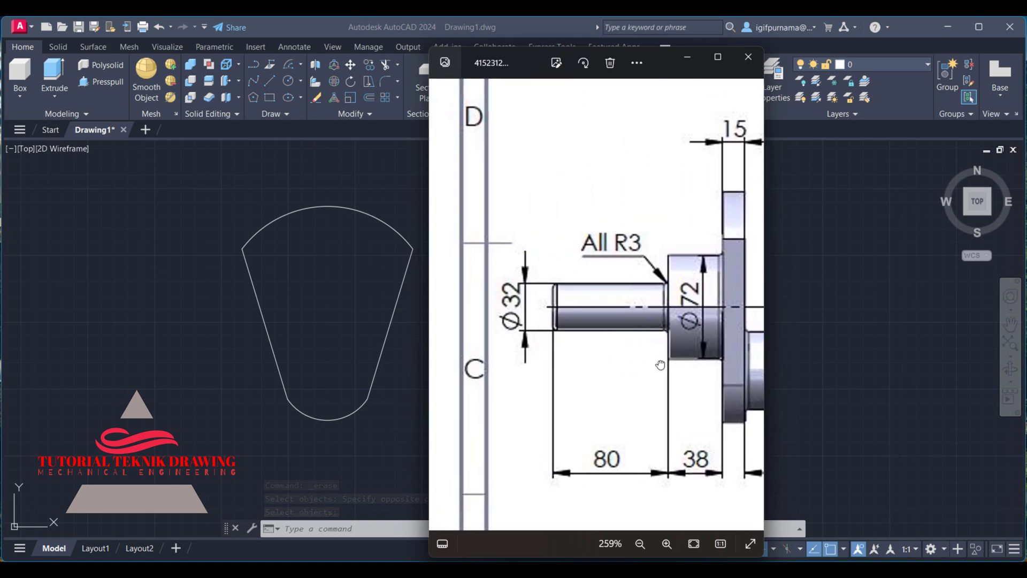
pyautogui.hotkey('alt', 'Tab')
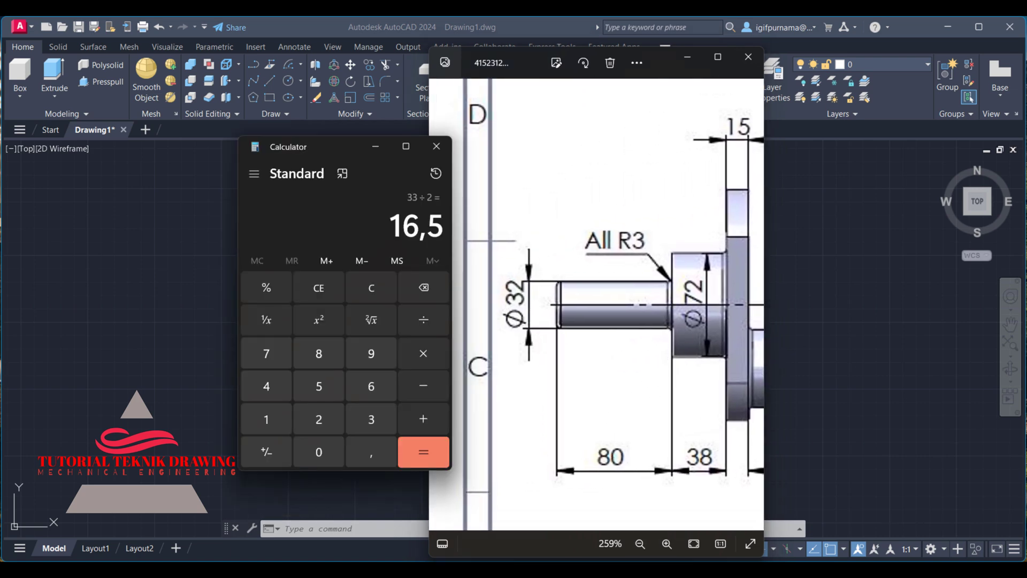
pyautogui.press('Escape')
pyautogui.click(372, 418)
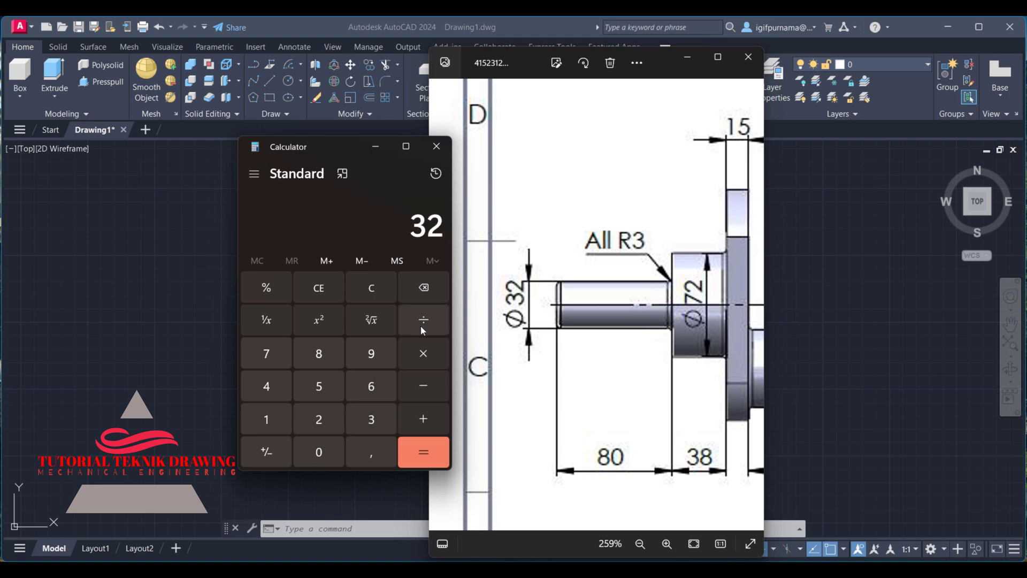
pyautogui.click(421, 326)
pyautogui.click(318, 418)
pyautogui.click(409, 448)
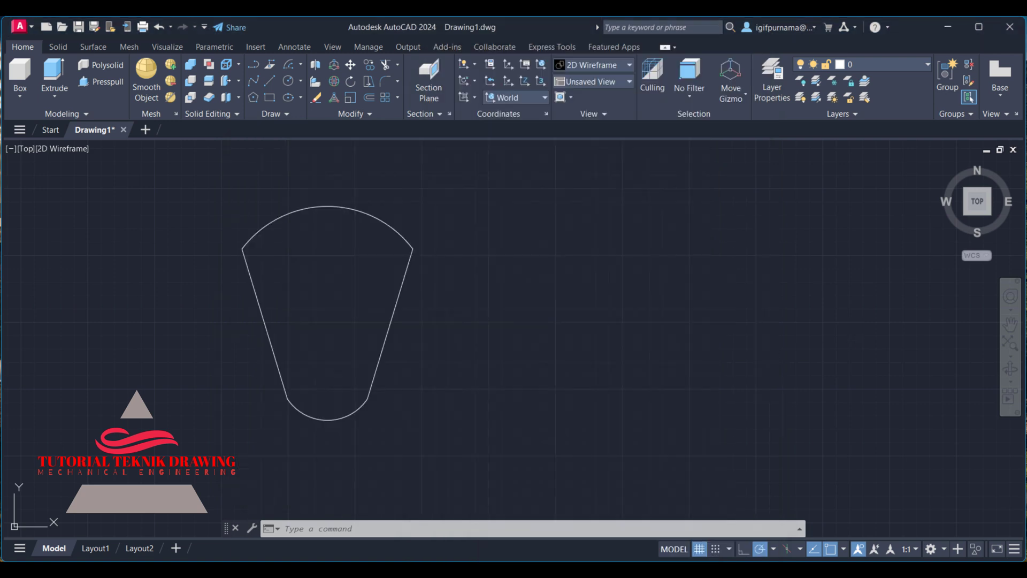
# Draw a radius-16 circle to the right of the tapered outline
pyautogui.click(288, 81)
pyautogui.click(484, 332)
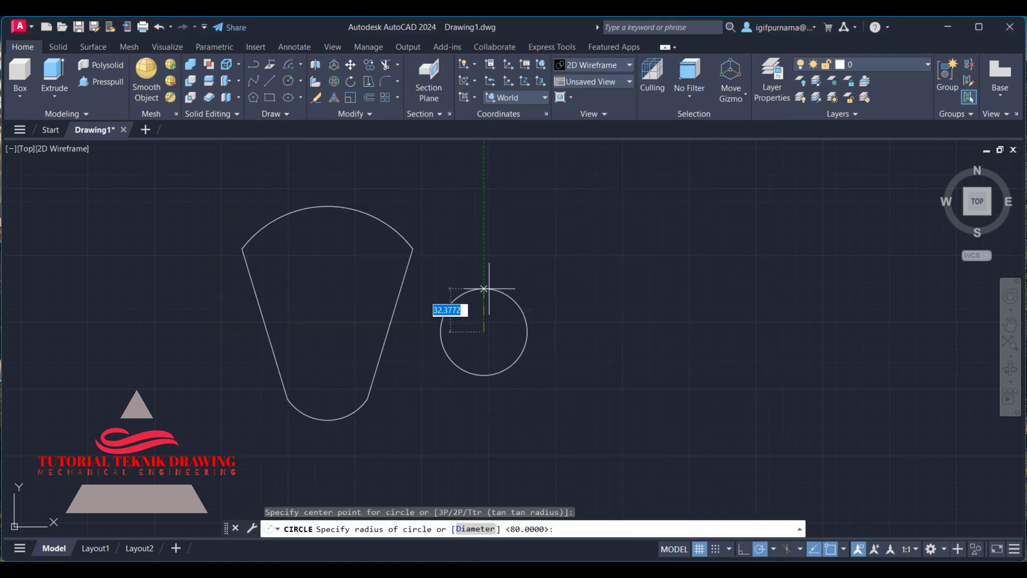
pyautogui.write('16')
pyautogui.press('Return')
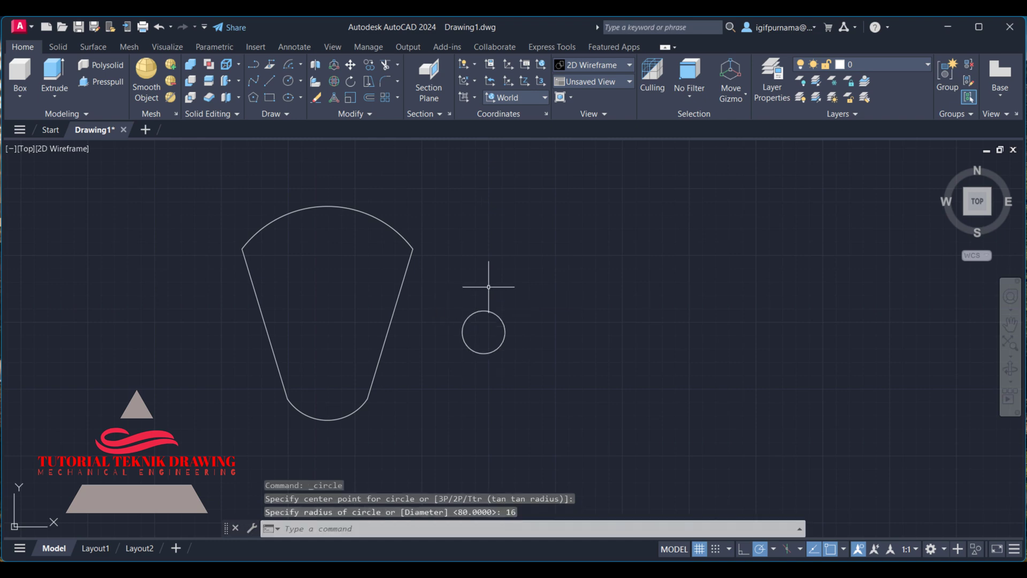
pyautogui.moveTo(620, 361); pyautogui.dragTo(487, 368, button='middle')
# Check the reference drawing and compute 72÷2 = 36 in Calculator
pyautogui.hotkey('alt', 'Tab')
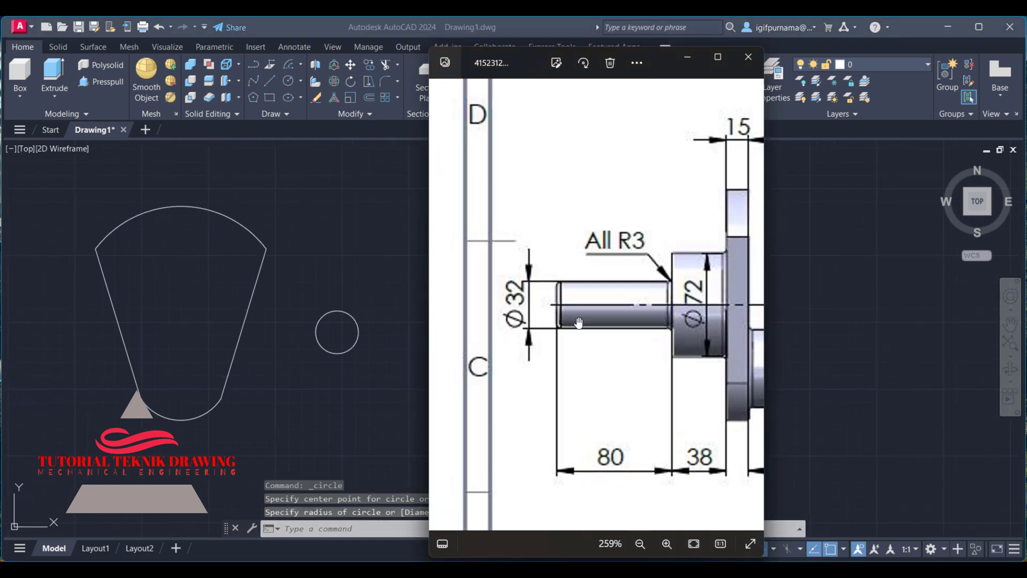
pyautogui.scroll(-2, 592, 303)
pyautogui.hotkey('alt', 'Tab')
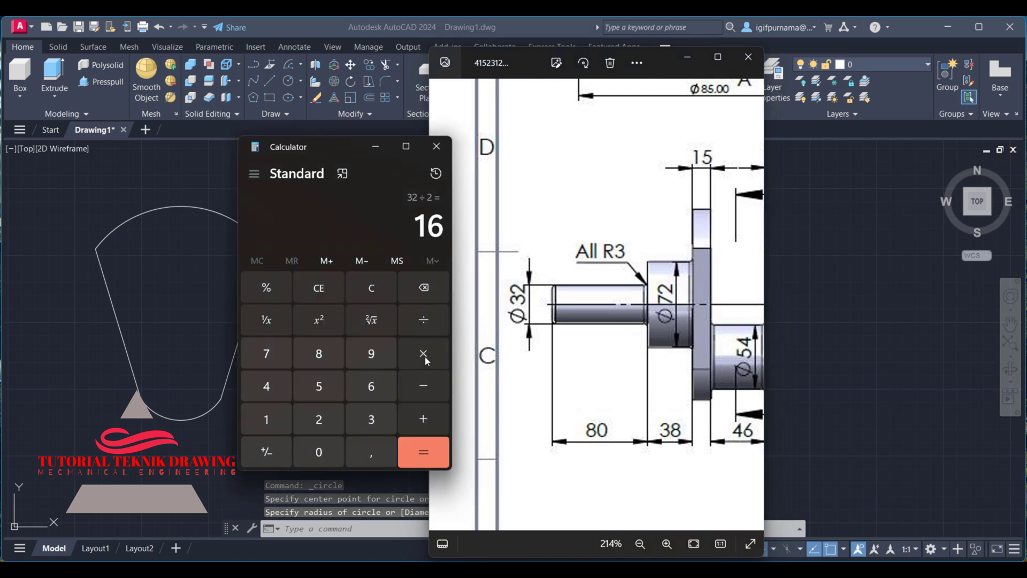
pyautogui.click(377, 289)
pyautogui.click(266, 353)
pyautogui.click(333, 415)
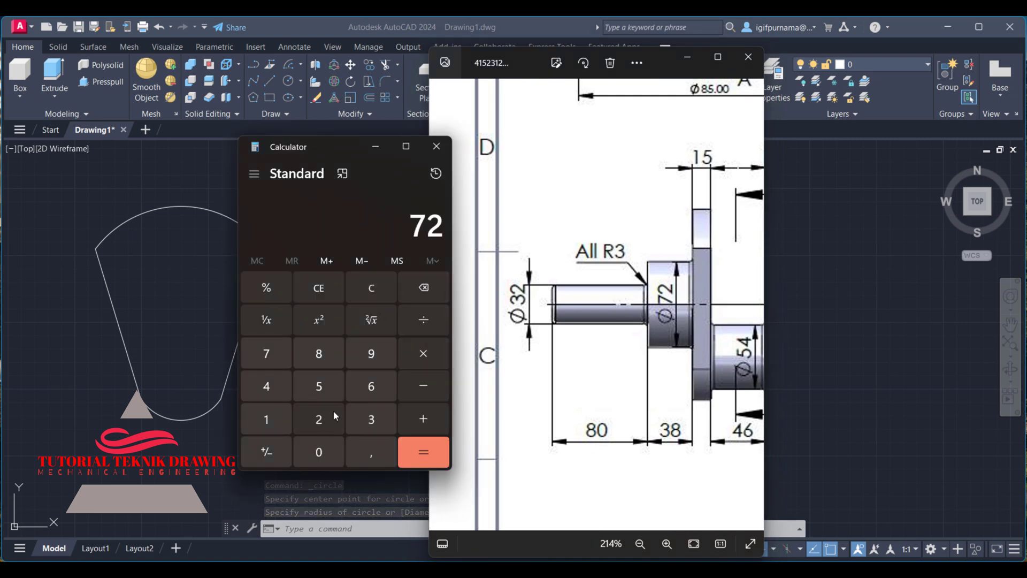
pyautogui.click(319, 419)
pyautogui.click(416, 451)
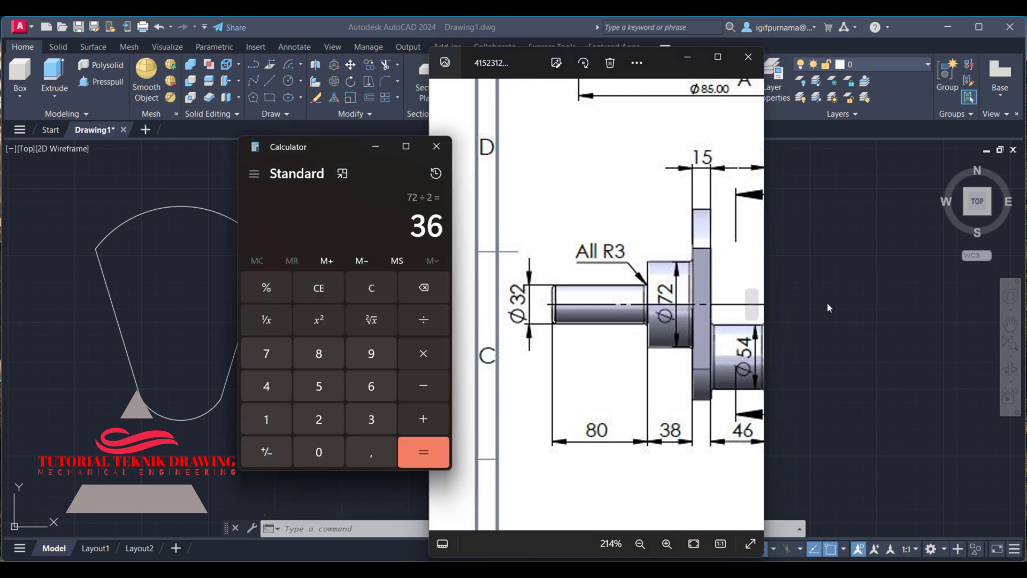
pyautogui.hotkey('alt', 'Tab')
# Draw a radius-36 circle further to the right
pyautogui.write('36')
pyautogui.press('Return')
pyautogui.click(296, 96)
pyautogui.click(473, 338)
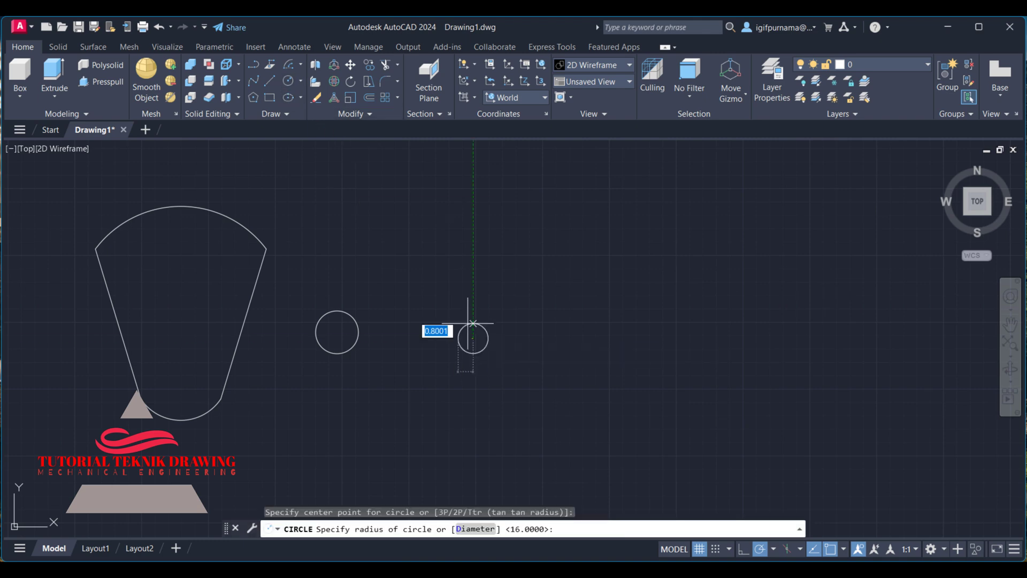
pyautogui.write('36')
pyautogui.press('Return')
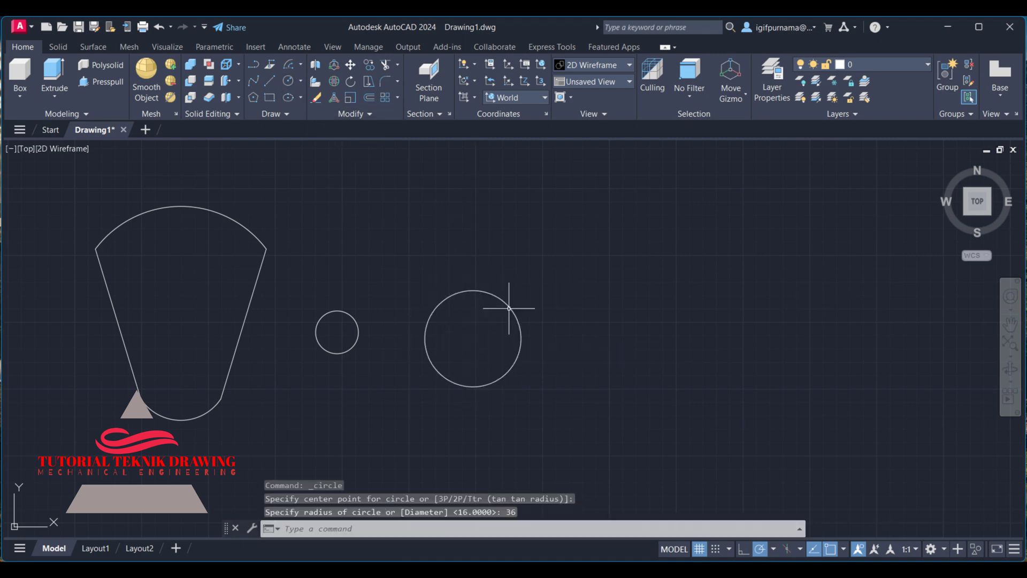
# Review the reference drawing again and bring the Calculator back up
pyautogui.hotkey('alt', 'Tab')
pyautogui.scroll(-1, 659, 352)
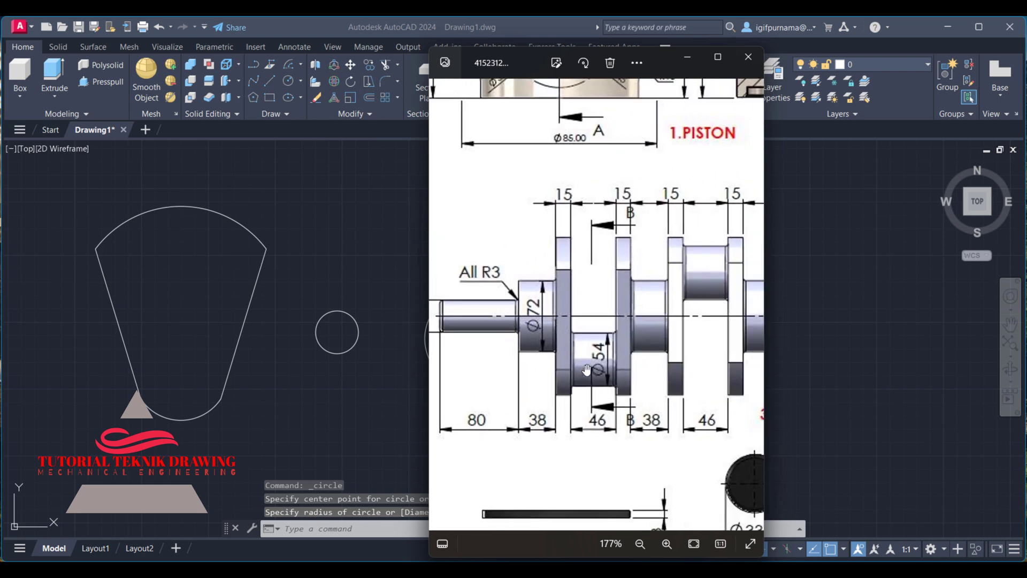
pyautogui.scroll(2, 591, 375)
pyautogui.hotkey('alt', 'Tab')
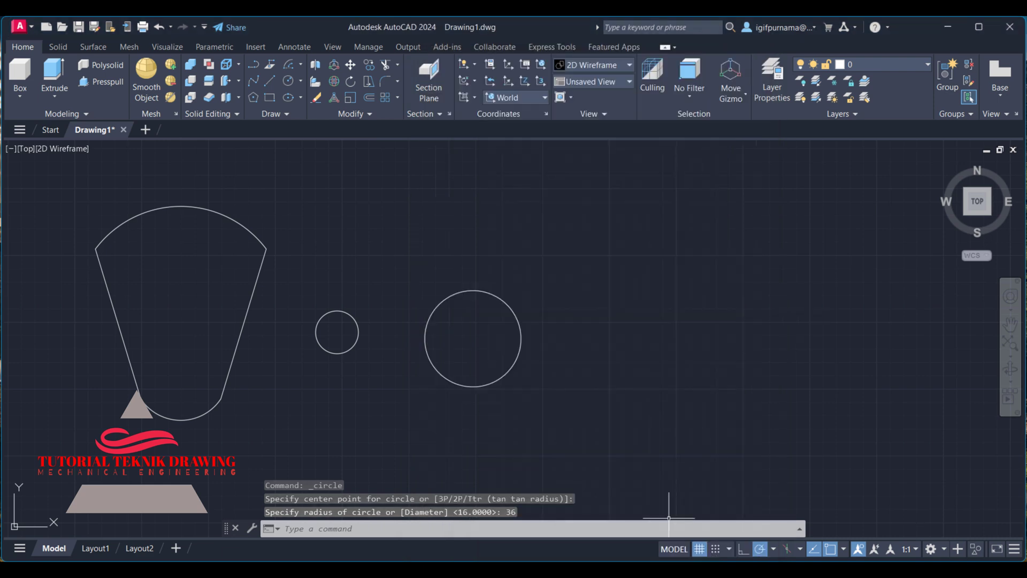
pyautogui.hotkey('alt', 'Tab')
# Compute 54÷2 = 27 in Calculator, correcting a mistaken 45 entry
pyautogui.click(372, 298)
pyautogui.click(281, 385)
pyautogui.click(327, 382)
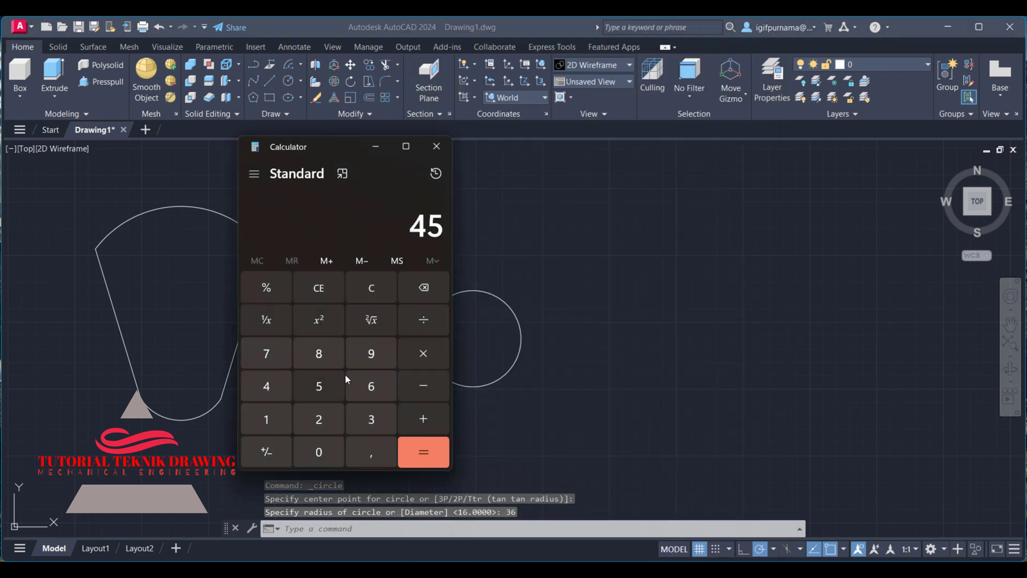
pyautogui.click(423, 319)
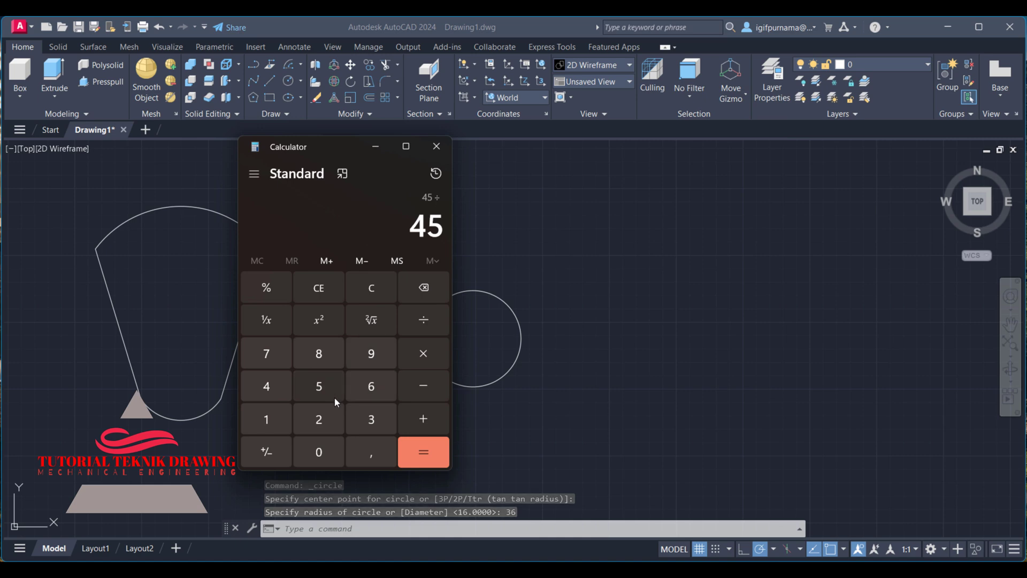
pyautogui.click(375, 291)
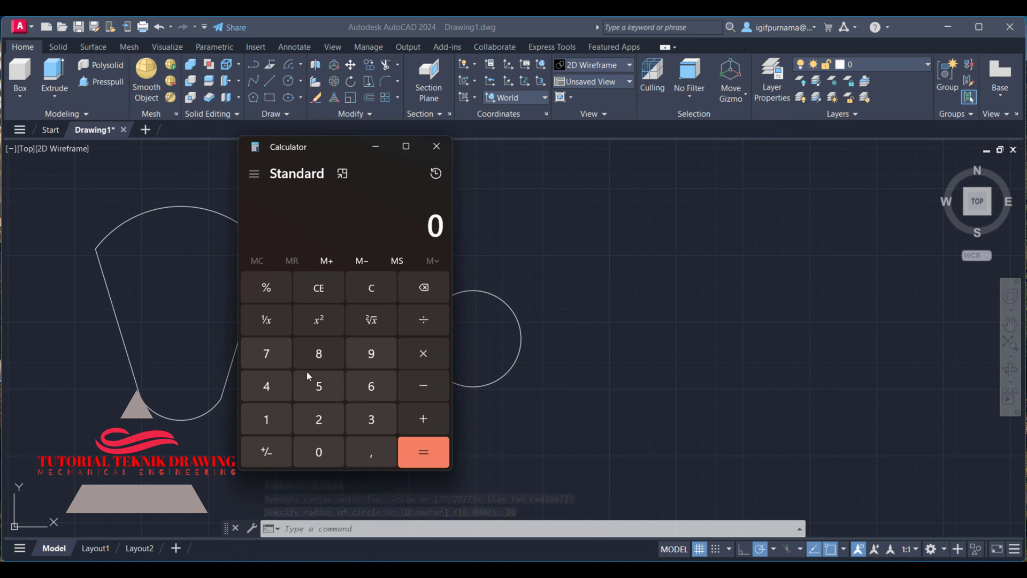
pyautogui.click(280, 393)
pyautogui.click(424, 319)
pyautogui.click(319, 420)
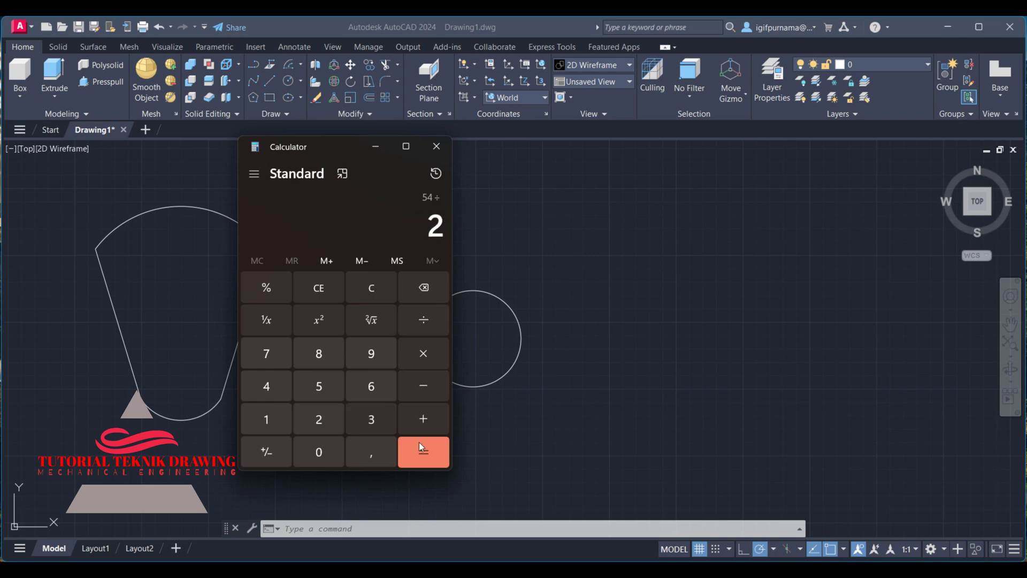
pyautogui.click(419, 442)
pyautogui.click(376, 147)
pyautogui.write('c')
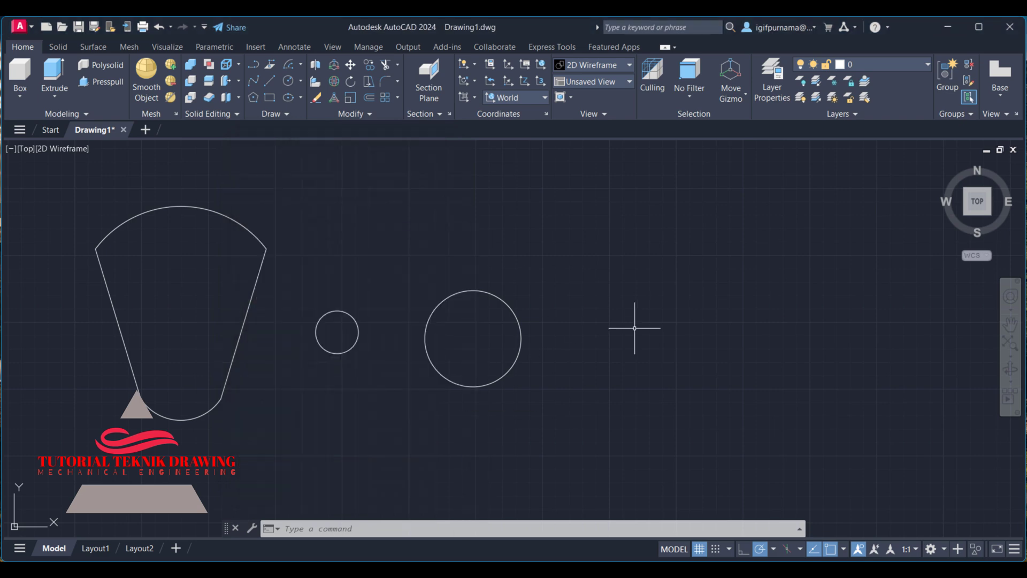
# Draw a radius-27 circle to the right of the existing circles
pyautogui.press('Return')
pyautogui.click(626, 289)
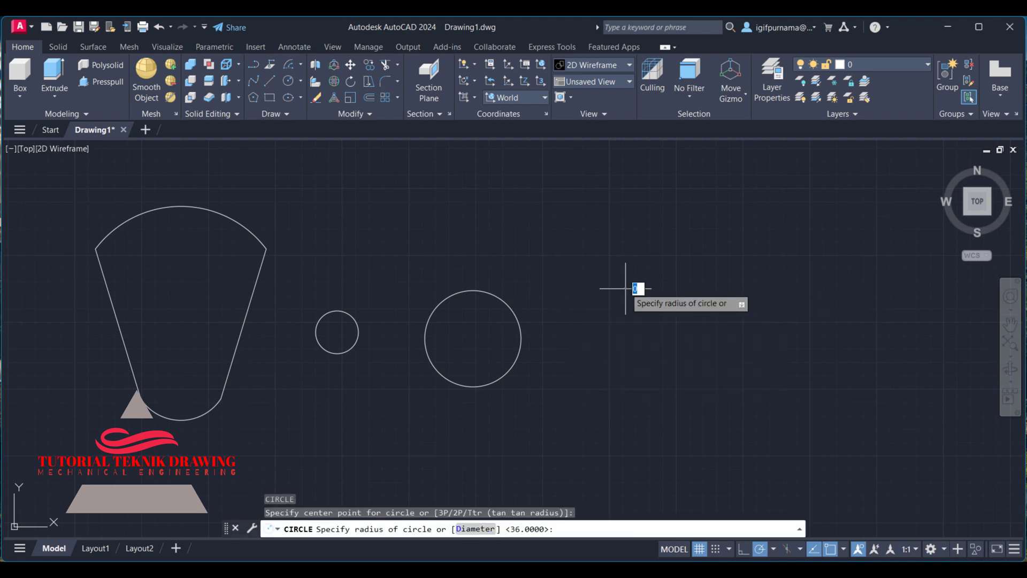
pyautogui.write('27')
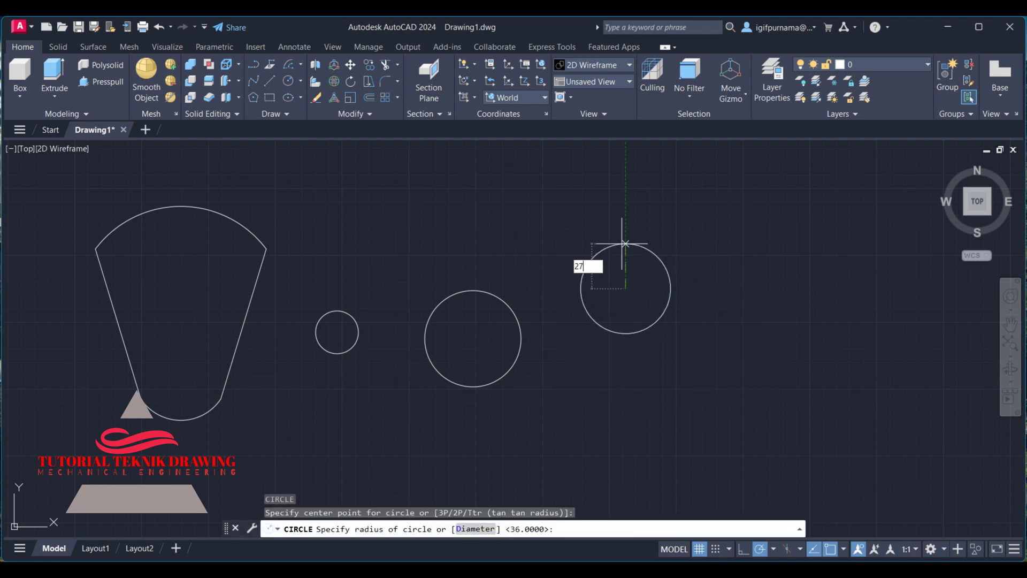
pyautogui.press('Return')
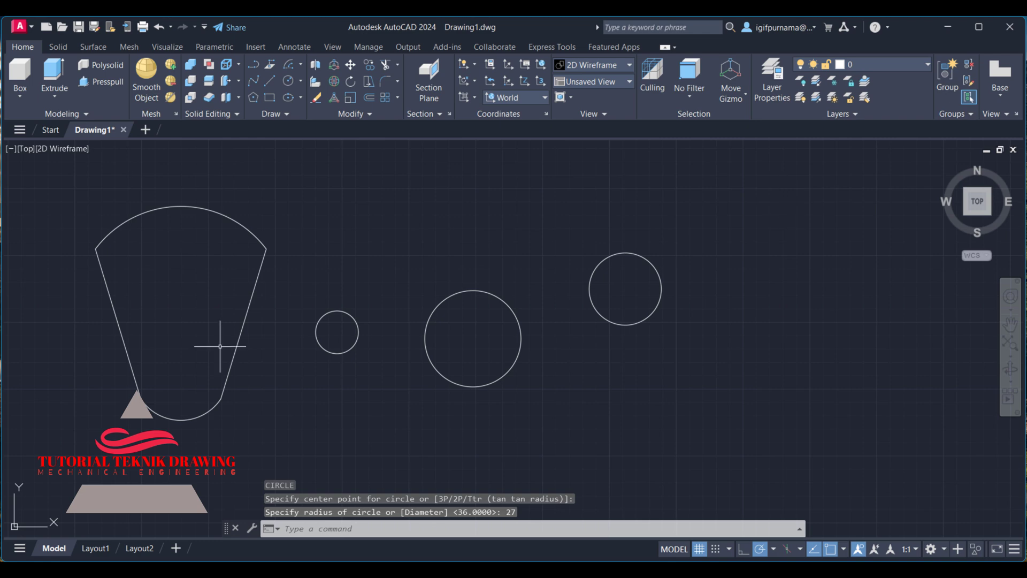
# Adjust the drawing view and pan the reference to the Ø110 and Ø144 flange dimensions
pyautogui.click(351, 65)
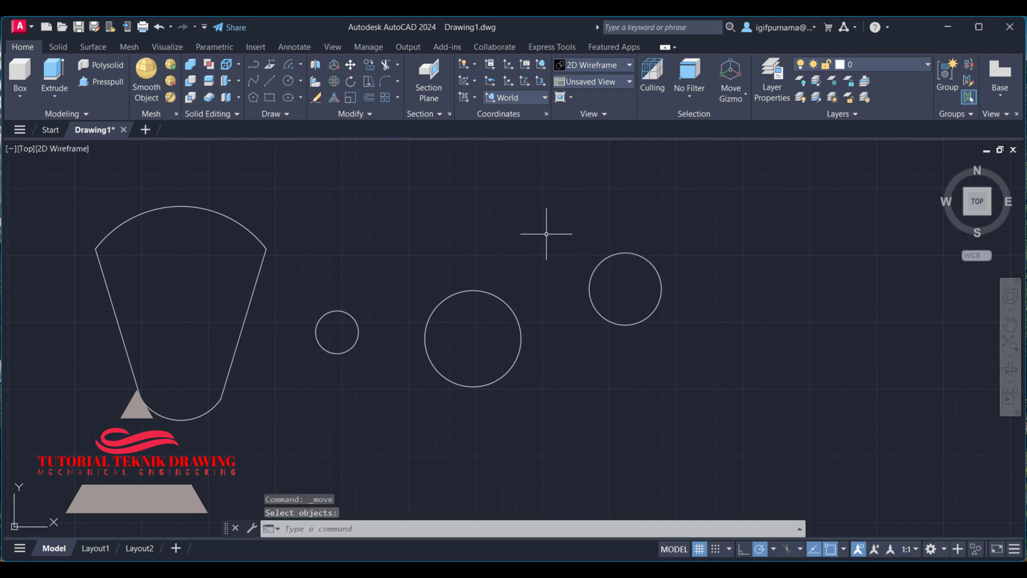
pyautogui.moveTo(547, 231); pyautogui.dragTo(481, 211, button='middle')
pyautogui.scroll(2, 744, 264)
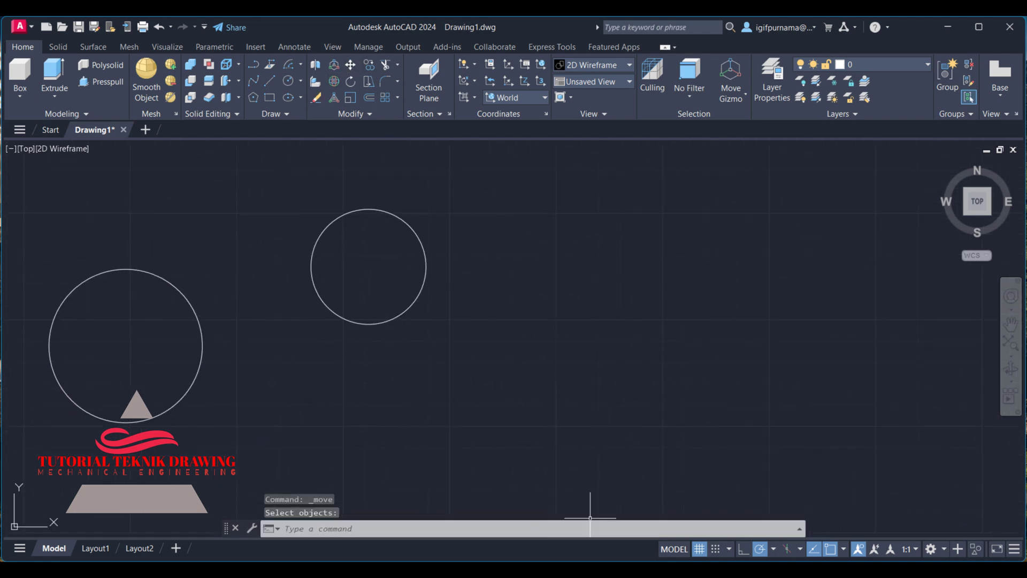
pyautogui.hotkey('alt', 'Tab')
pyautogui.moveTo(630, 269); pyautogui.dragTo(470, 258)
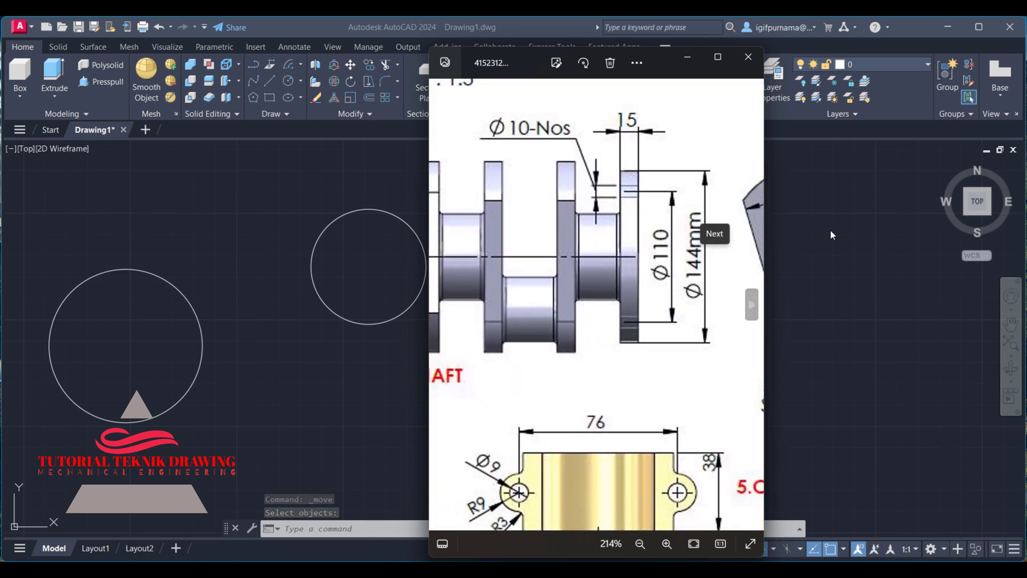
# Start a circle centred right of the others, discarding a mistyped radius
pyautogui.hotkey('alt', 'Tab')
pyautogui.write('c')
pyautogui.press('Return')
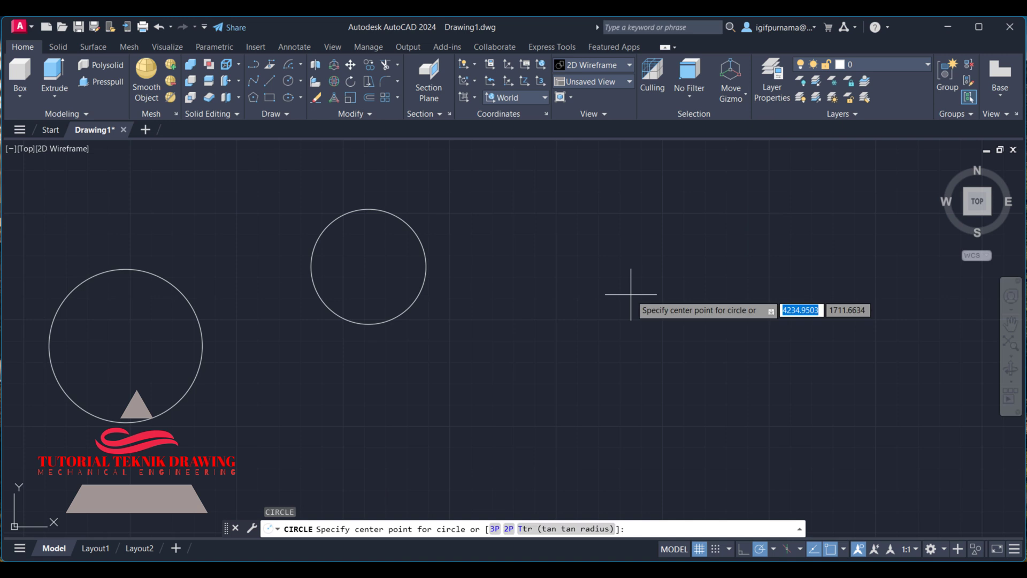
pyautogui.click(633, 309)
pyautogui.write('1')
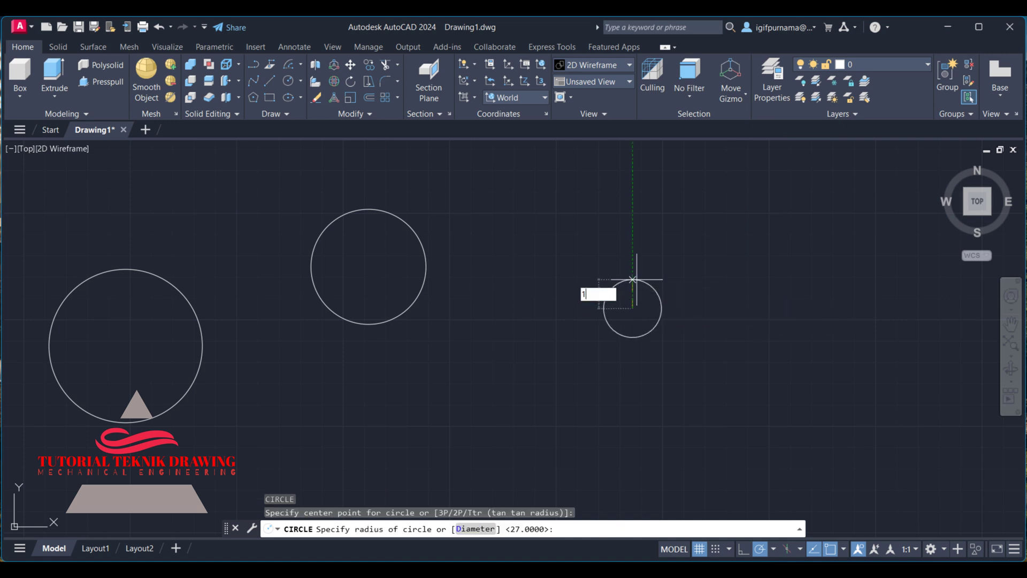
pyautogui.press('Escape')
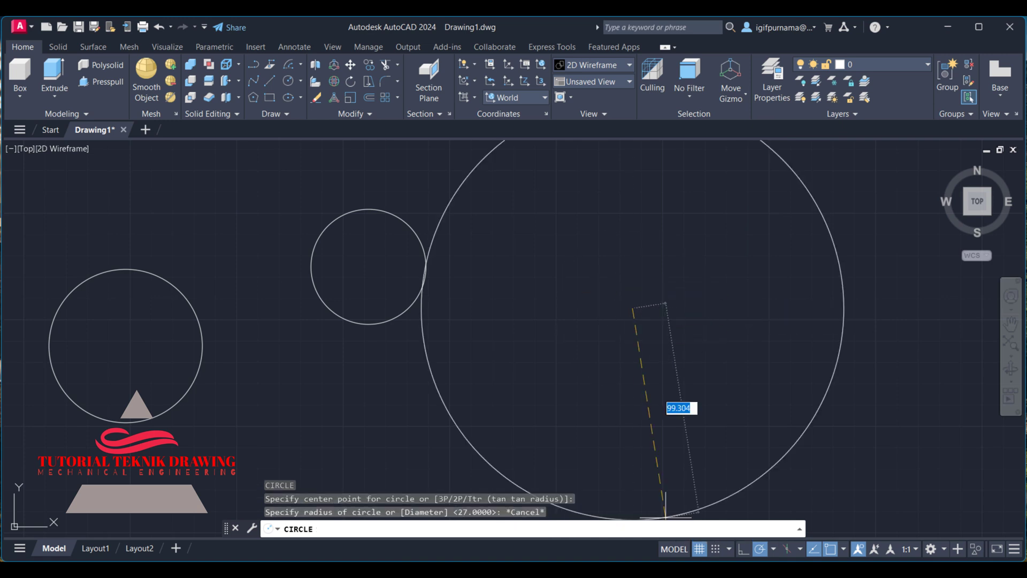
# Halve Ø144 in Calculator and give the flange circle radius 72
pyautogui.hotkey('alt', 'Tab')
pyautogui.click(368, 294)
pyautogui.doubleClick(266, 419)
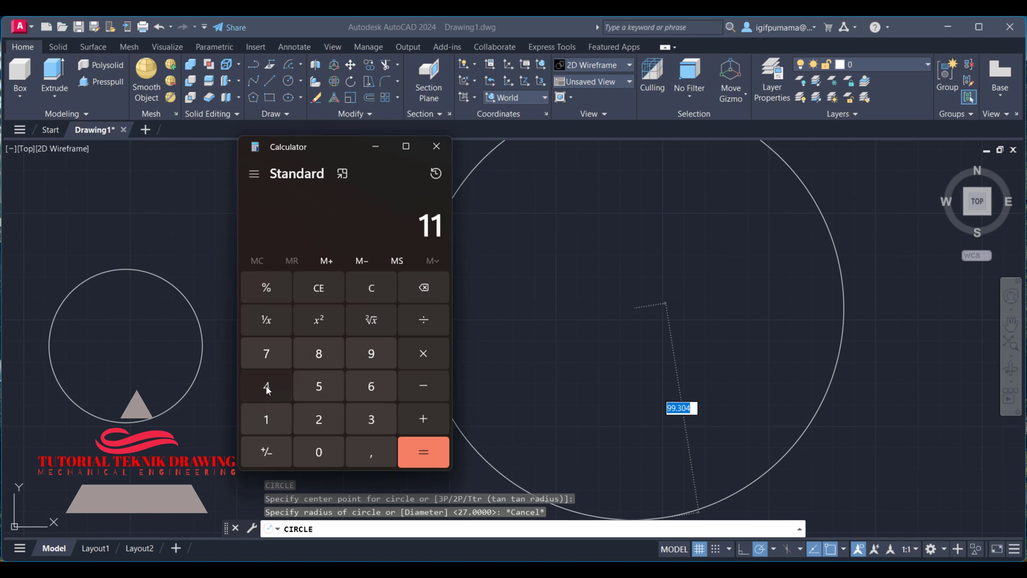
pyautogui.click(266, 385)
pyautogui.click(424, 319)
pyautogui.click(365, 297)
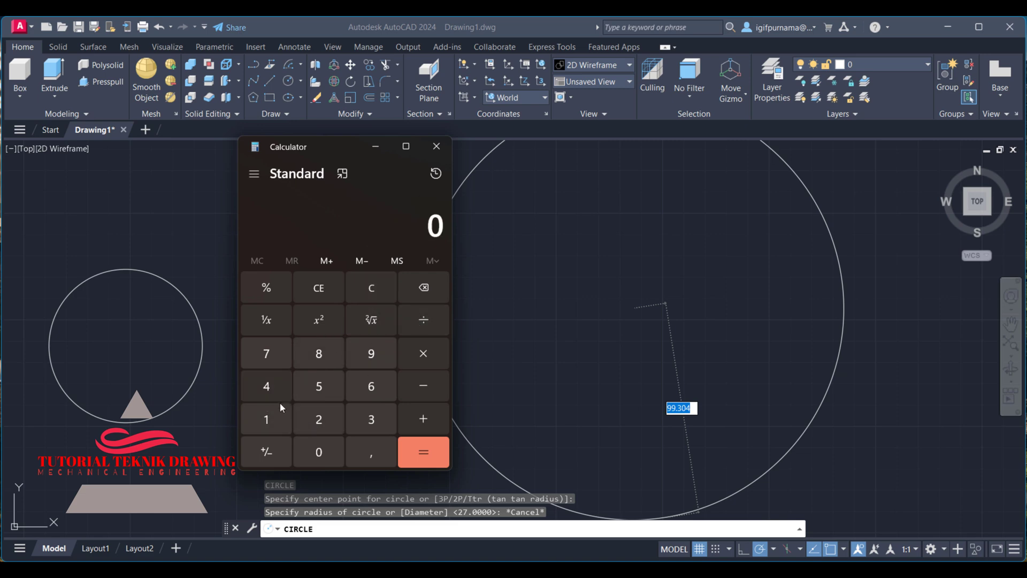
pyautogui.doubleClick(272, 385)
pyautogui.click(423, 320)
pyautogui.click(319, 419)
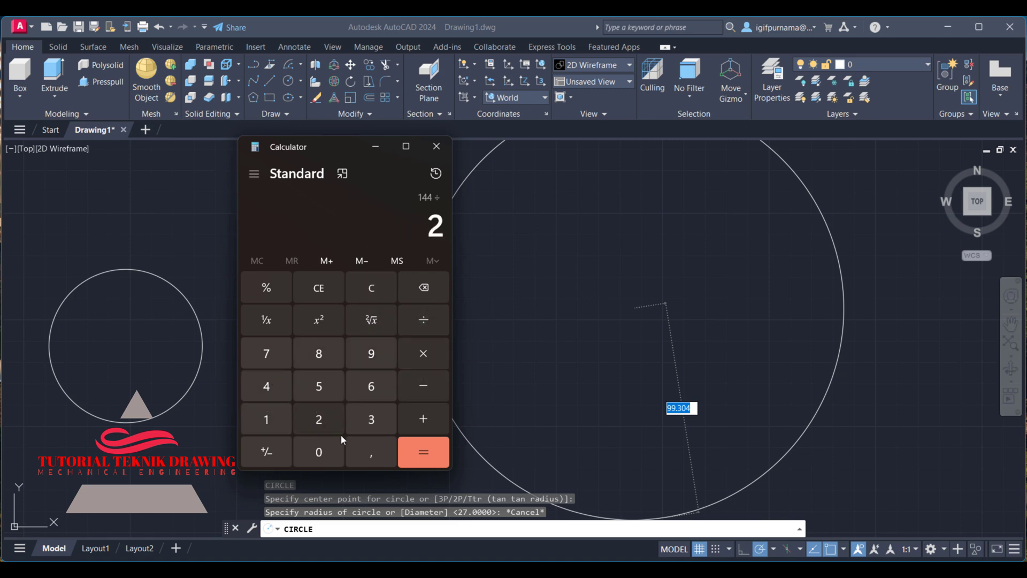
pyautogui.click(418, 458)
pyautogui.click(375, 146)
pyautogui.scroll(-5, 624, 298)
pyautogui.write('72')
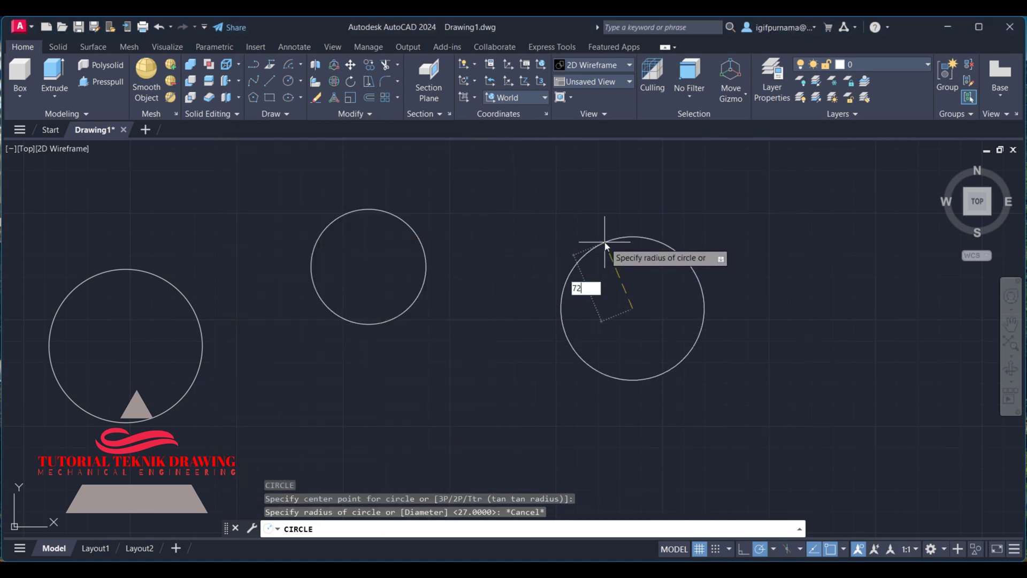
pyautogui.press('Return')
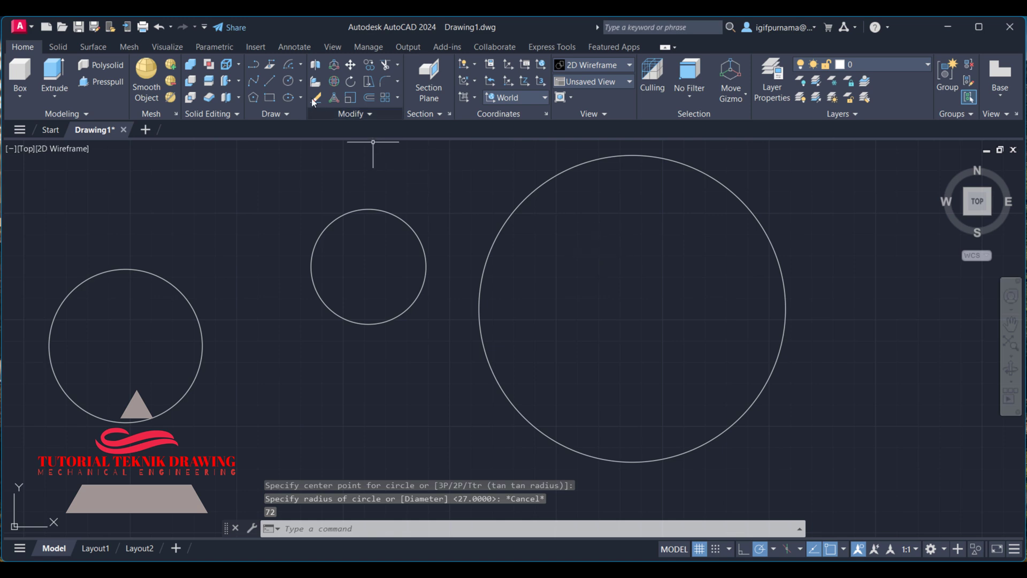
# Draw a radius-55 circle concentric with the radius-72 flange circle
pyautogui.click(284, 80)
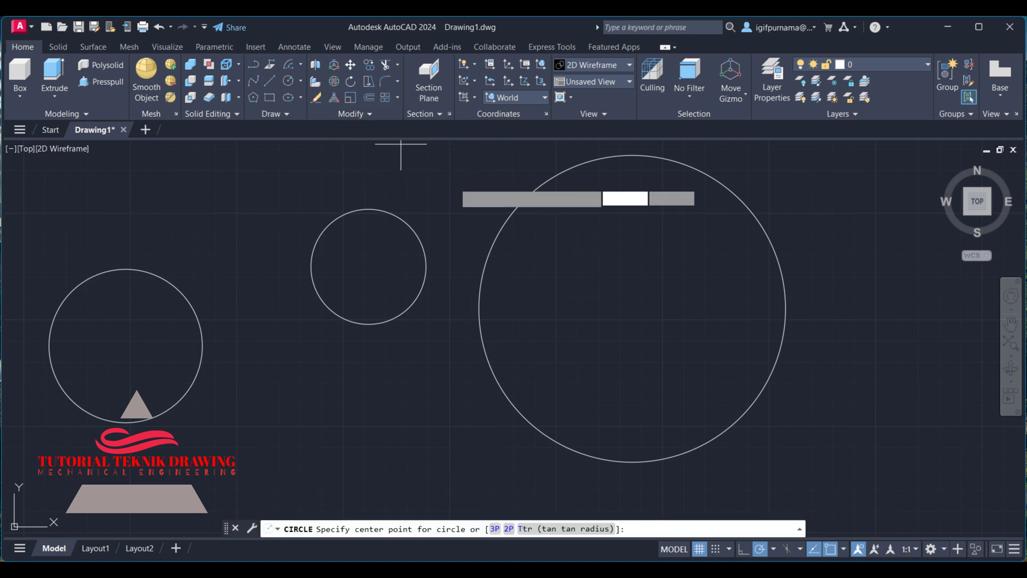
pyautogui.click(632, 307)
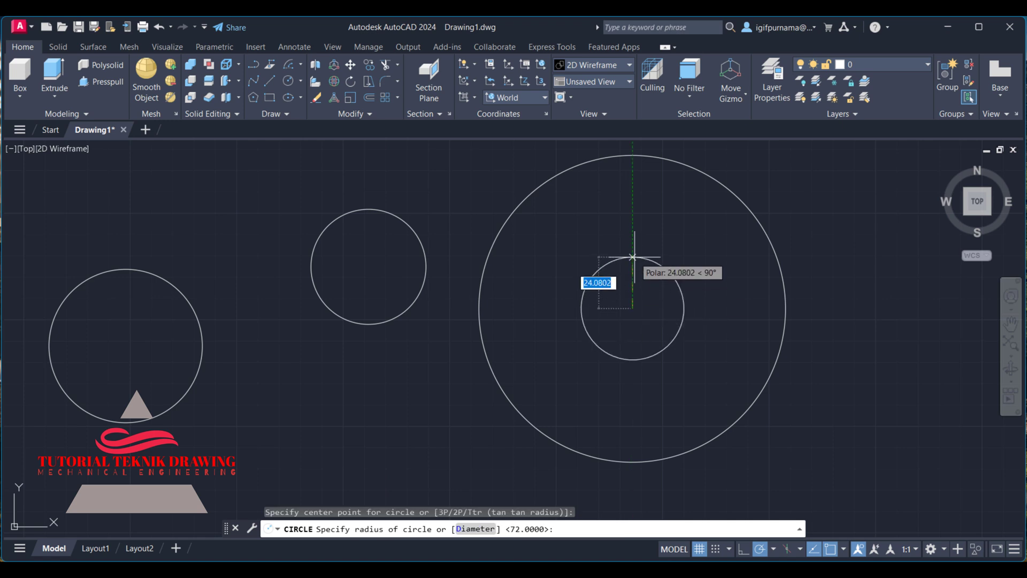
pyautogui.write('55')
pyautogui.press('Return')
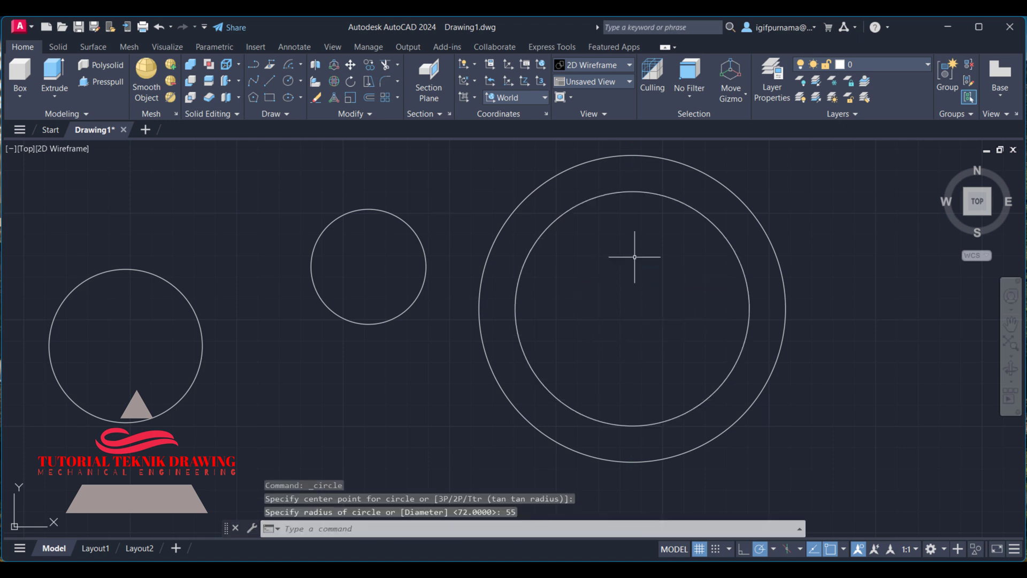
# Add a radius-5 hole circle at the top of the radius-55 circle
pyautogui.click(289, 82)
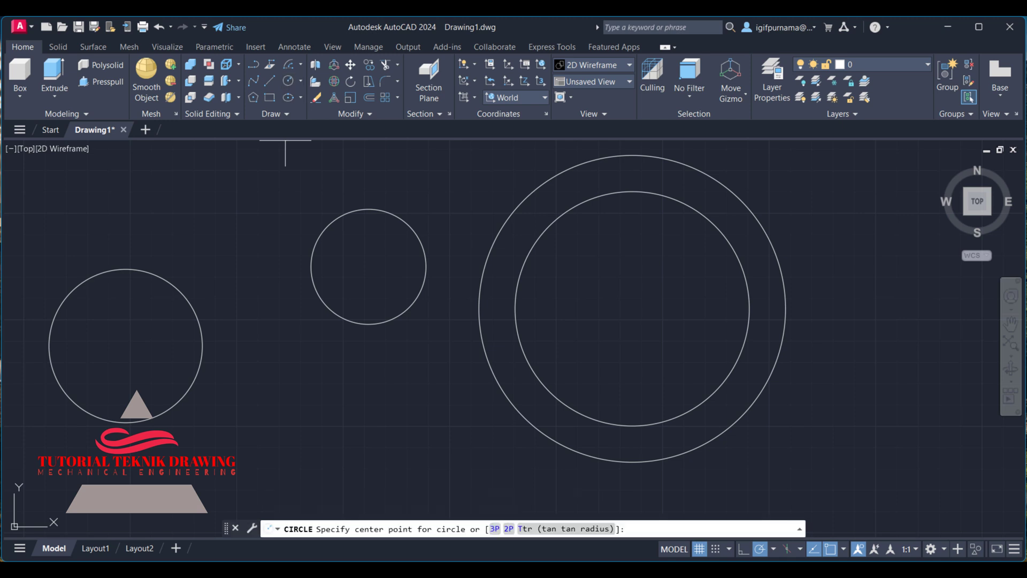
pyautogui.click(632, 191)
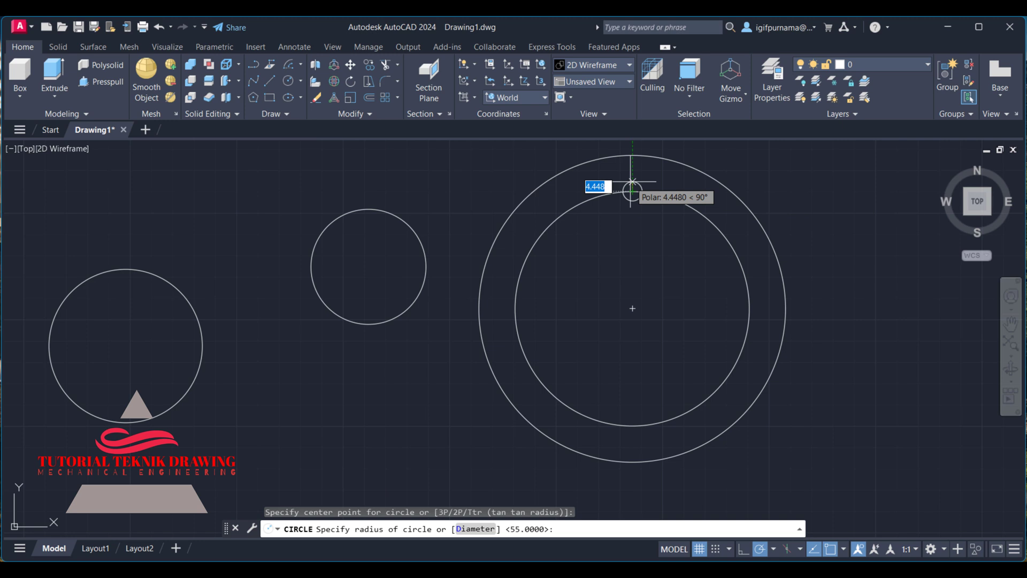
pyautogui.write('5')
pyautogui.press('Return')
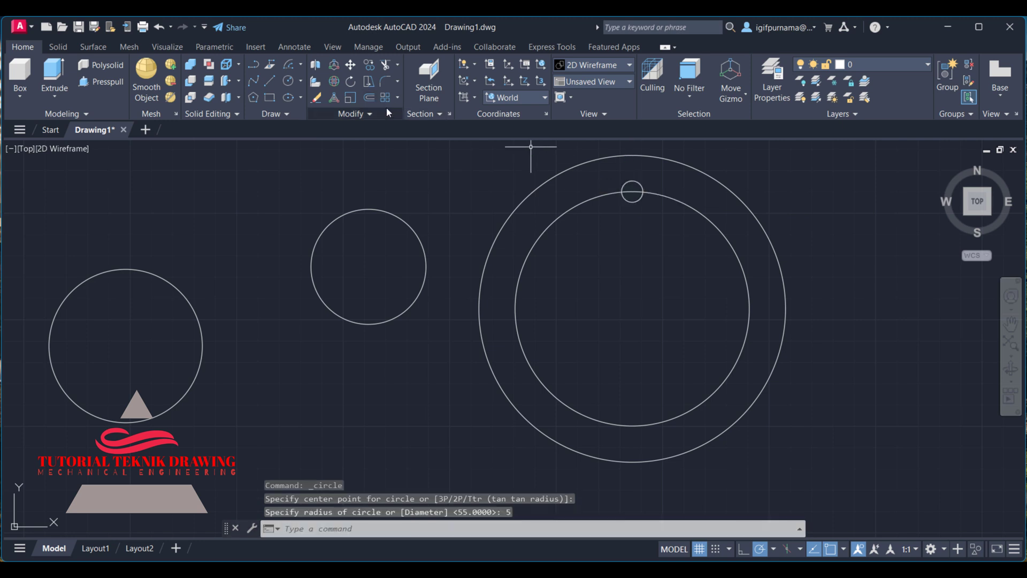
# Polar-array the radius-5 hole into 10 items around the flange centre
pyautogui.click(397, 97)
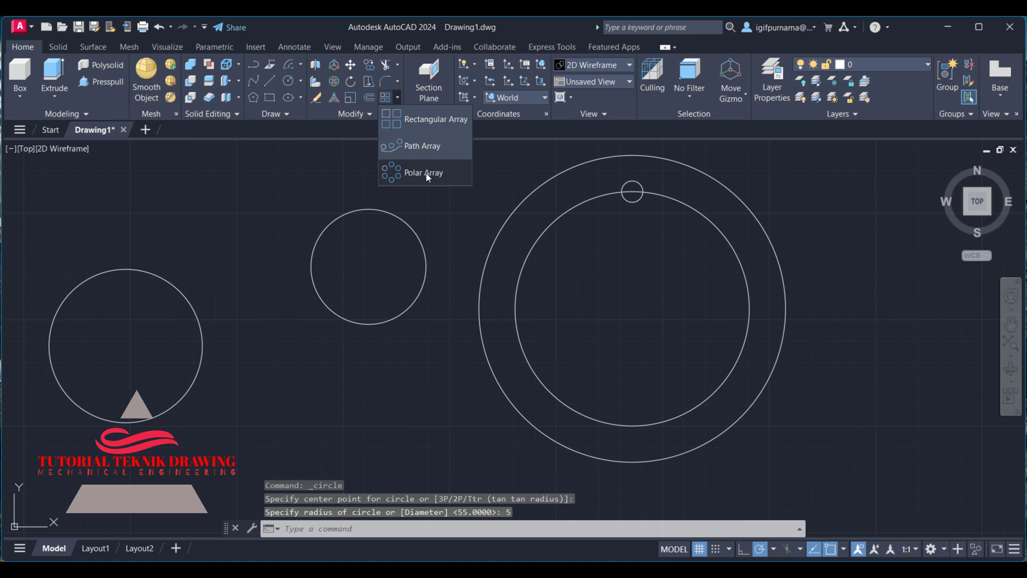
pyautogui.click(414, 171)
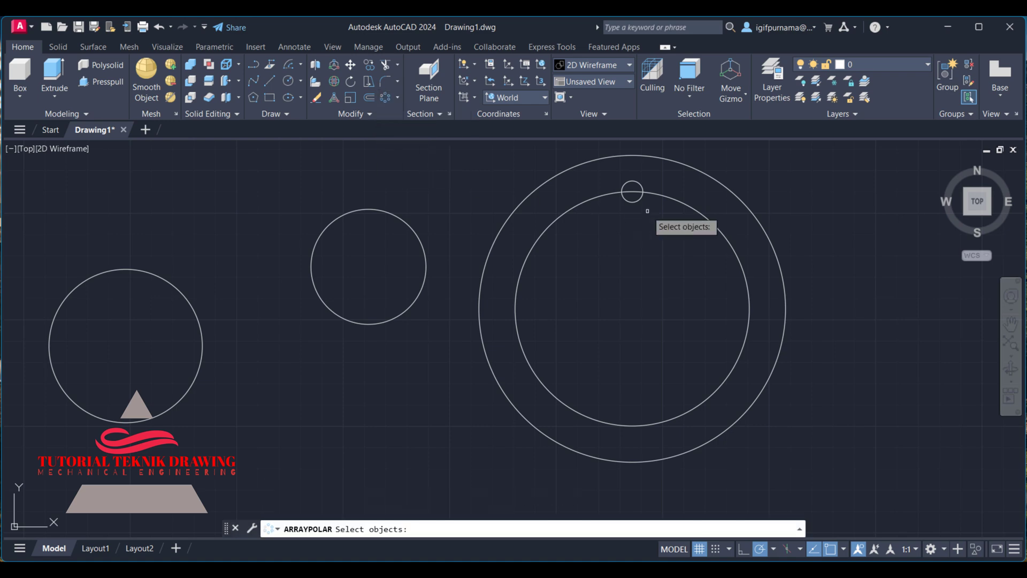
pyautogui.click(632, 183)
pyautogui.press('Return')
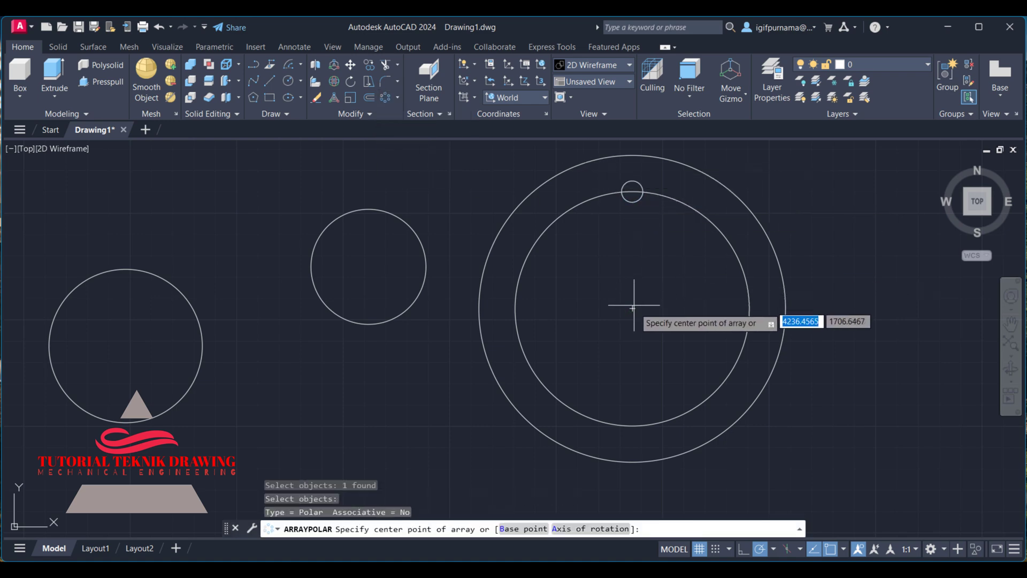
pyautogui.click(633, 308)
pyautogui.write('10')
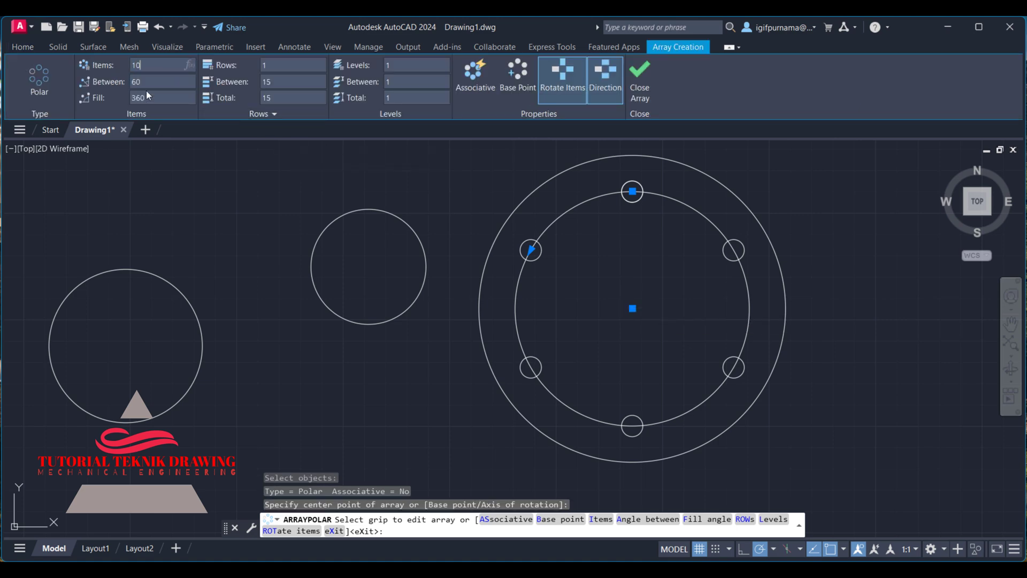
pyautogui.press('Return')
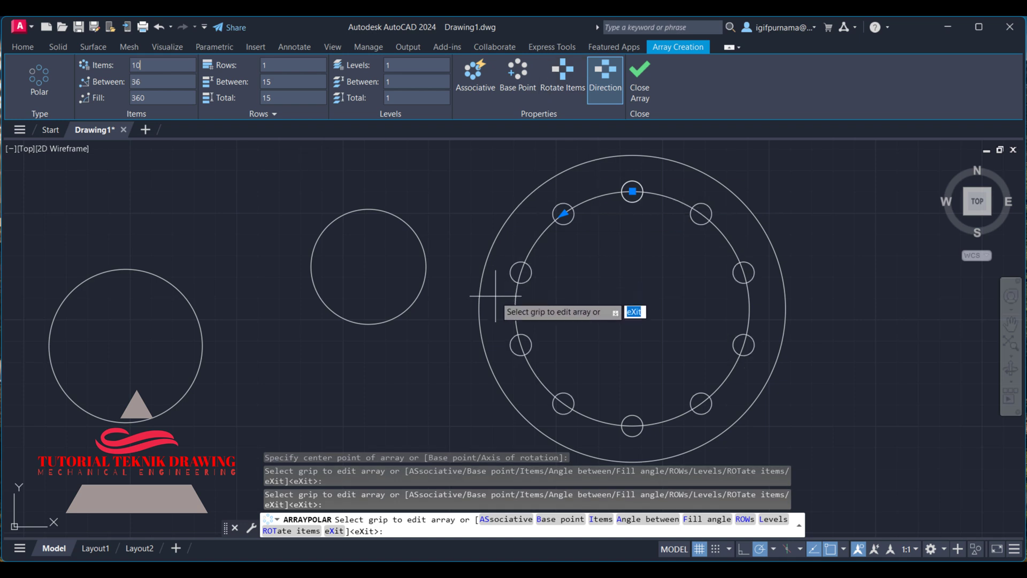
pyautogui.click(645, 80)
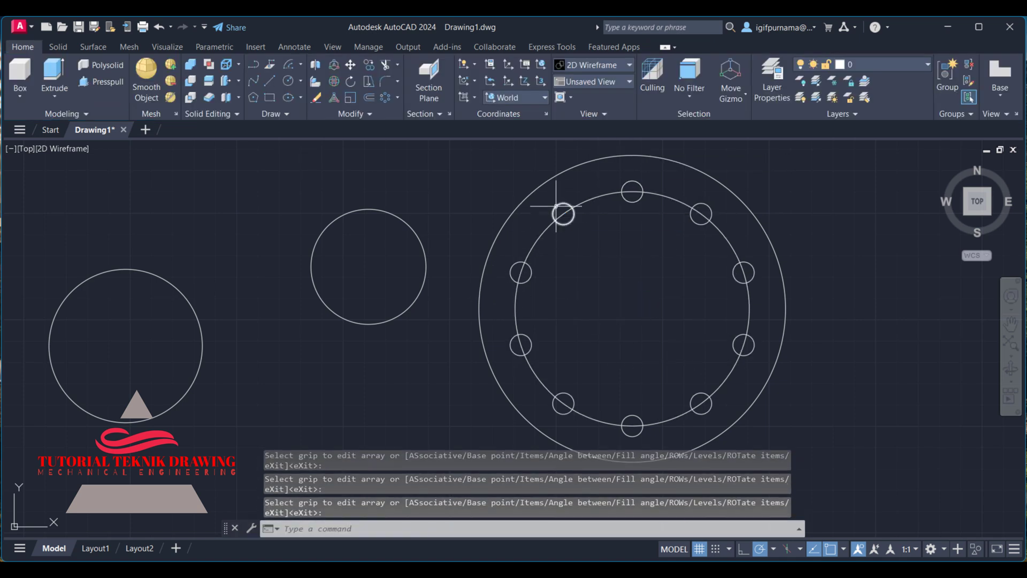
pyautogui.click(317, 98)
# Erase the radius-55 inner guide circle
pyautogui.click(631, 193)
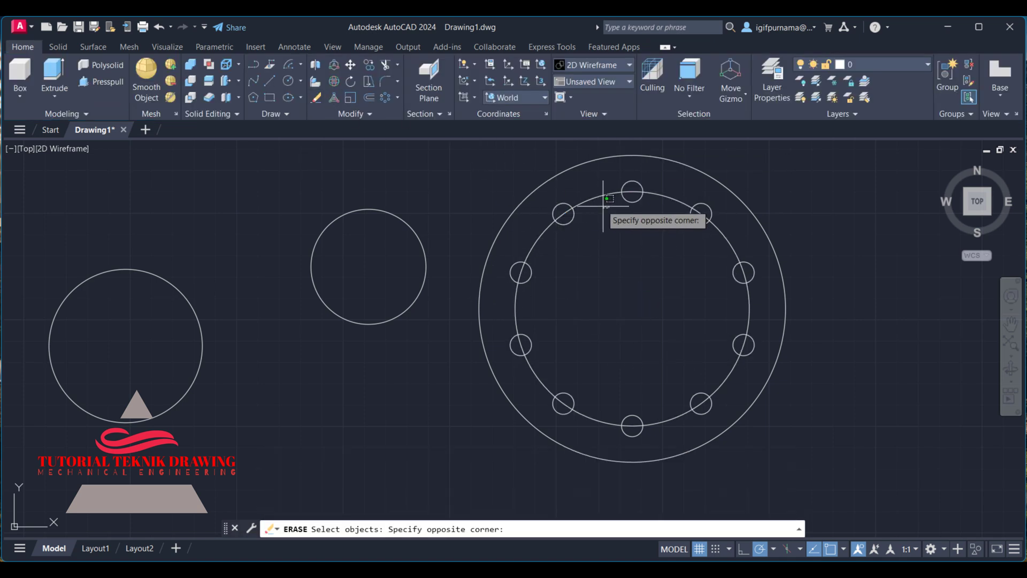
pyautogui.click(586, 182)
pyautogui.press('Return')
pyautogui.scroll(-5, 621, 270)
pyautogui.scroll(3, 629, 267)
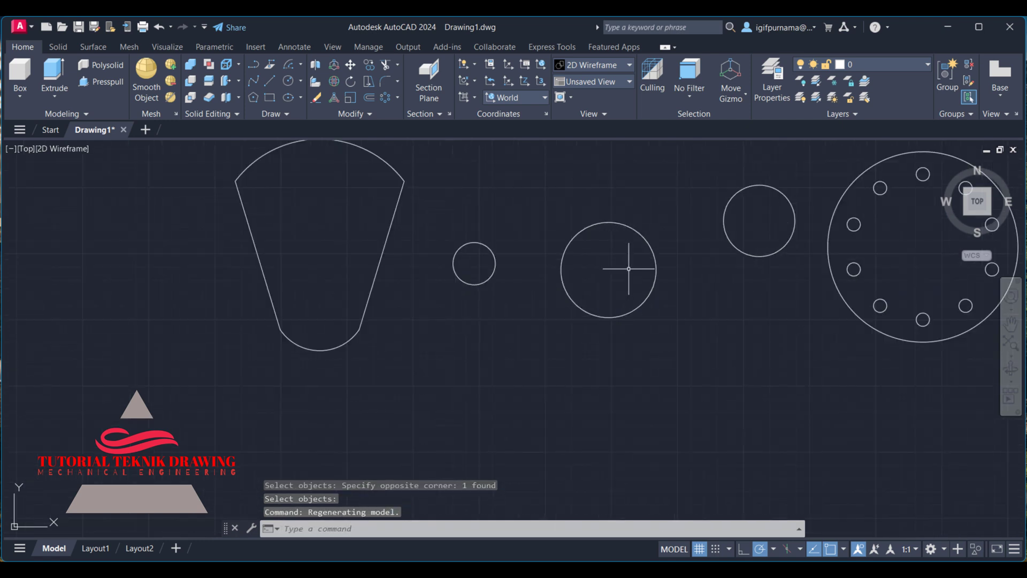
# Switch the drawing to SW Isometric view
pyautogui.click(593, 79)
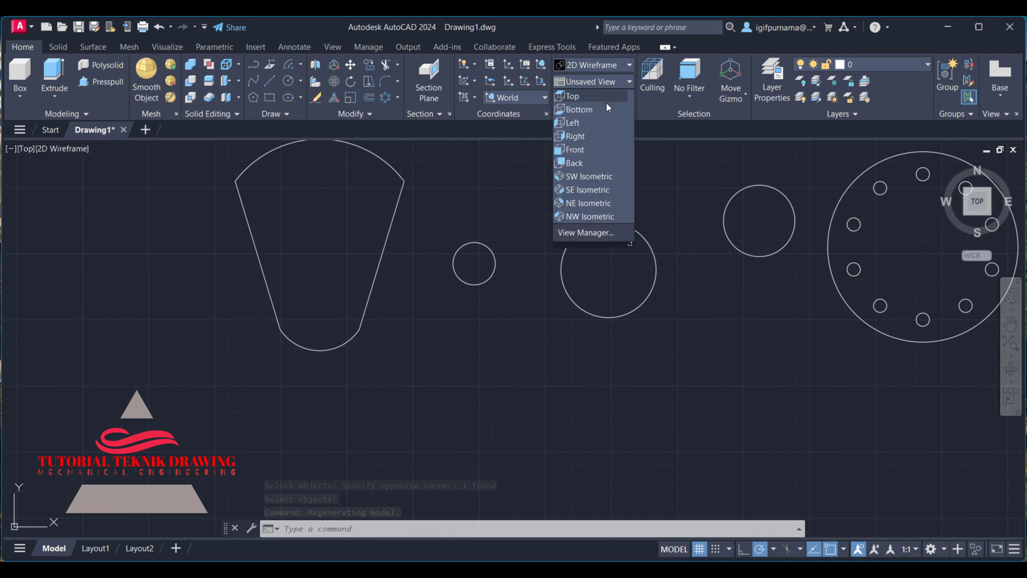
pyautogui.click(608, 181)
pyautogui.scroll(4, 481, 273)
pyautogui.scroll(-4, 529, 235)
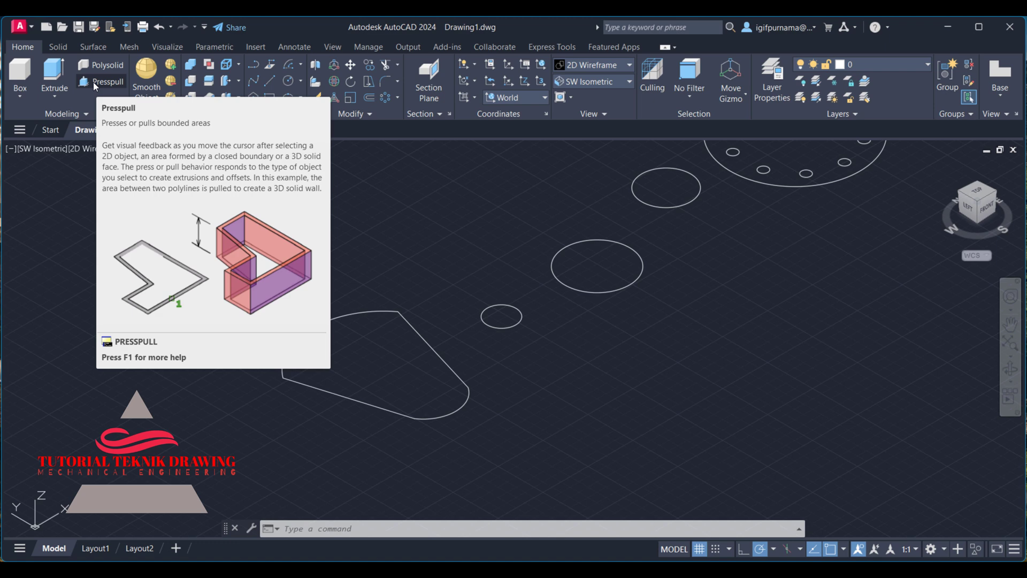
# Presspull the crank web 15 thick and the small circle into an 80-tall cylinder
pyautogui.click(95, 84)
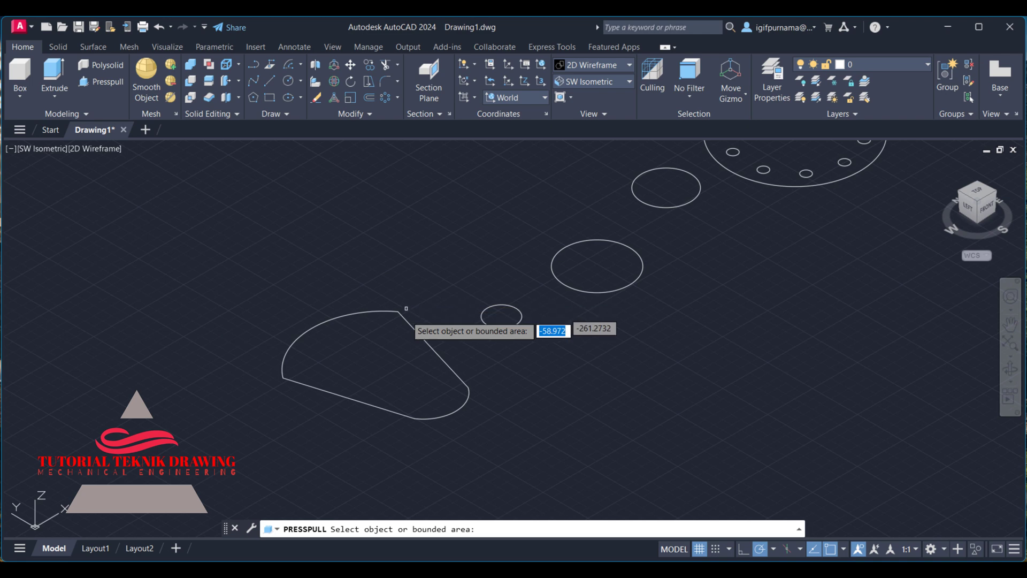
pyautogui.click(379, 361)
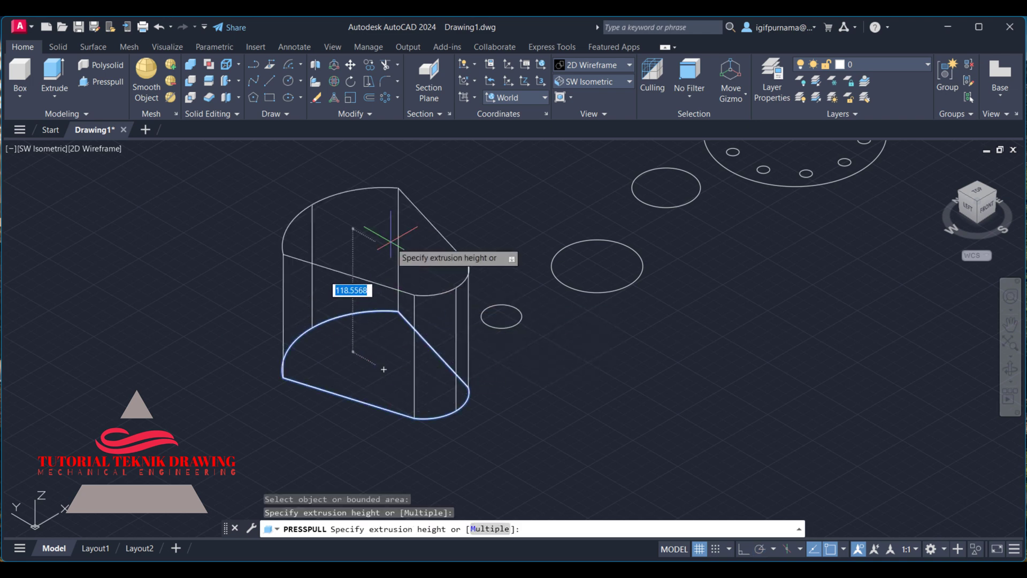
pyautogui.press('Return')
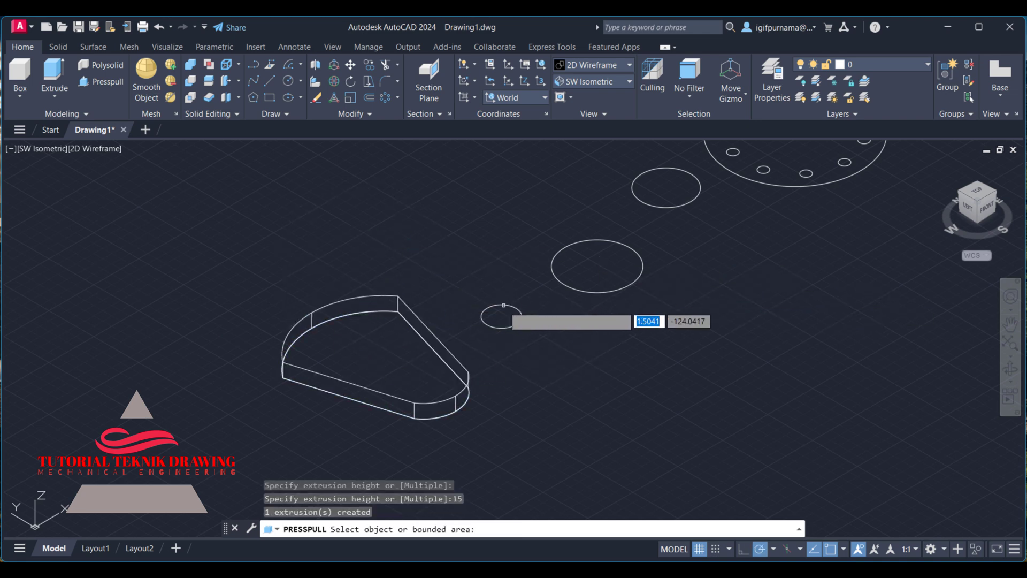
pyautogui.click(502, 317)
pyautogui.write('80')
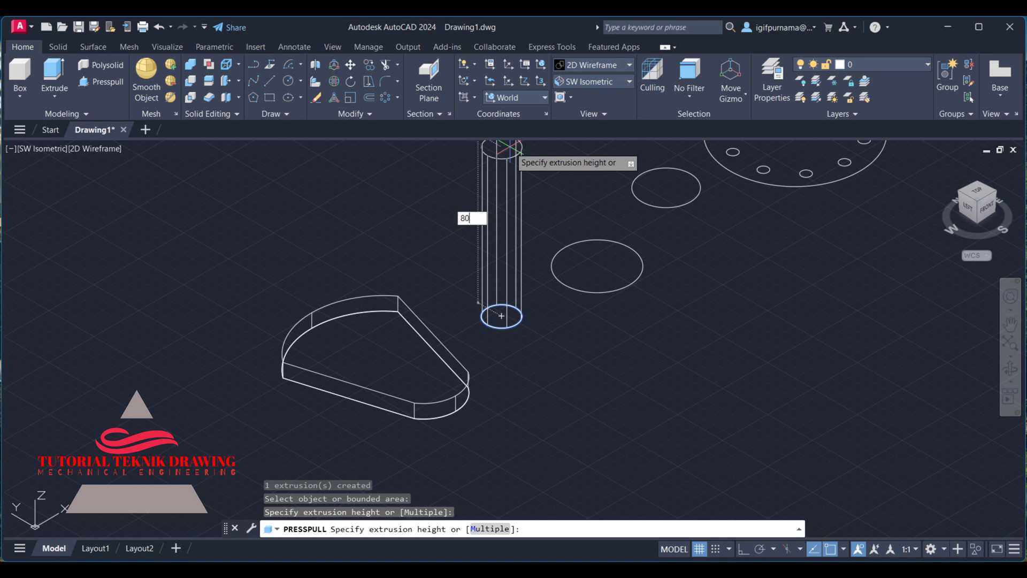
pyautogui.press('Return')
# Extrude the larger circle into a 38-tall cylinder after checking the reference drawing
pyautogui.click(597, 266)
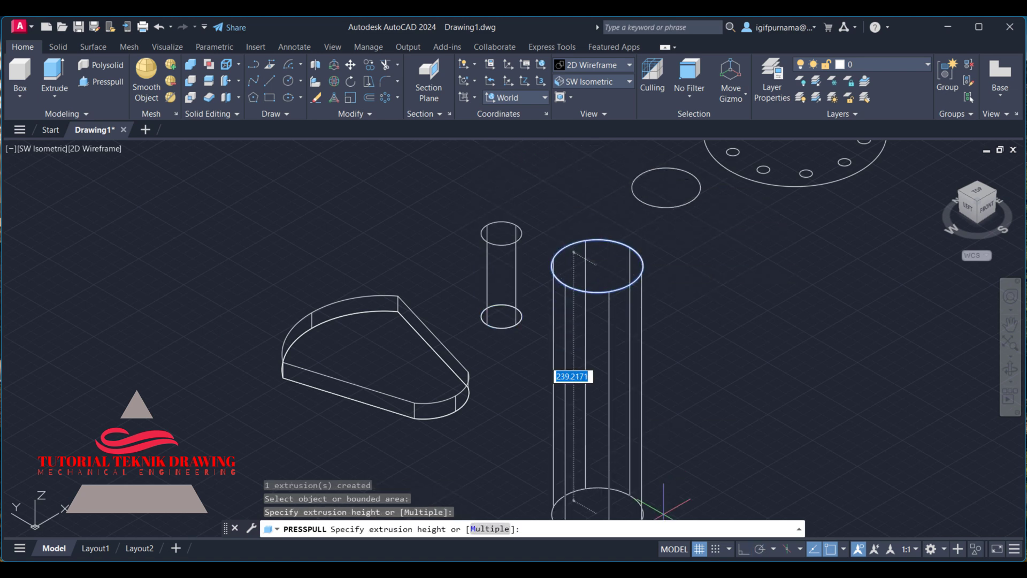
pyautogui.hotkey('alt', 'Tab')
pyautogui.moveTo(592, 267); pyautogui.dragTo(638, 349)
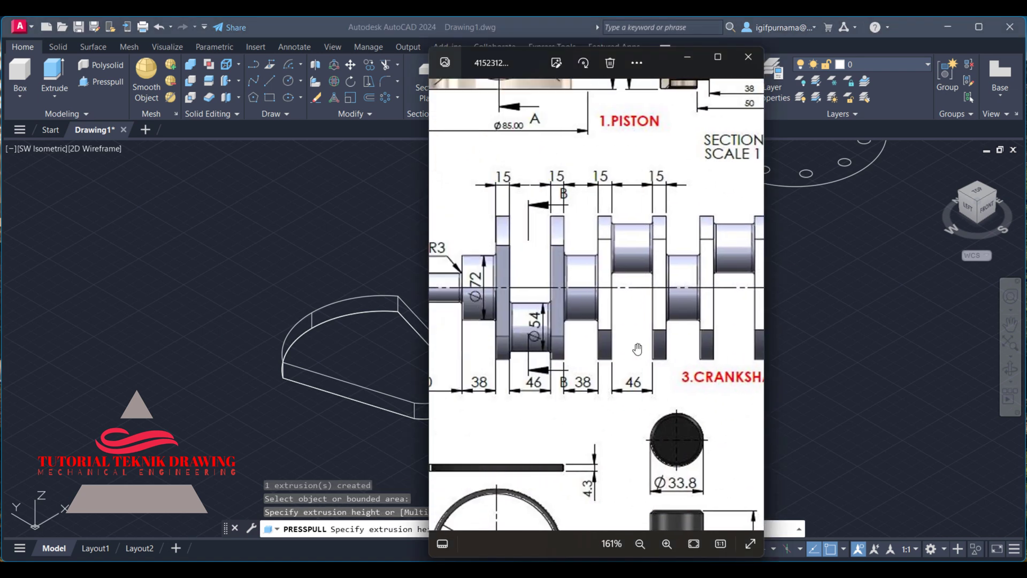
pyautogui.moveTo(502, 337); pyautogui.dragTo(628, 333)
pyautogui.click(688, 64)
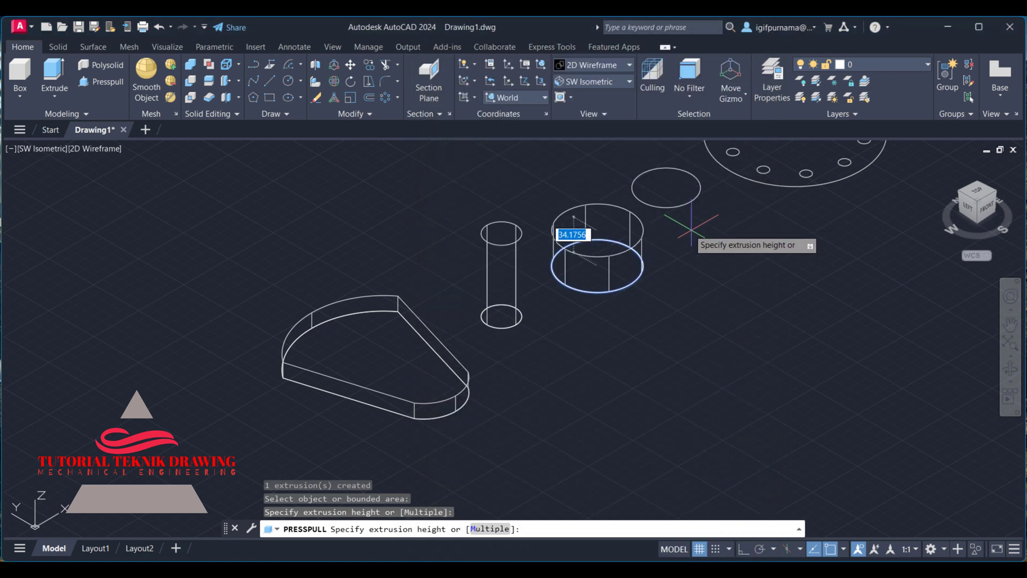
pyautogui.write('30')
pyautogui.press('Return')
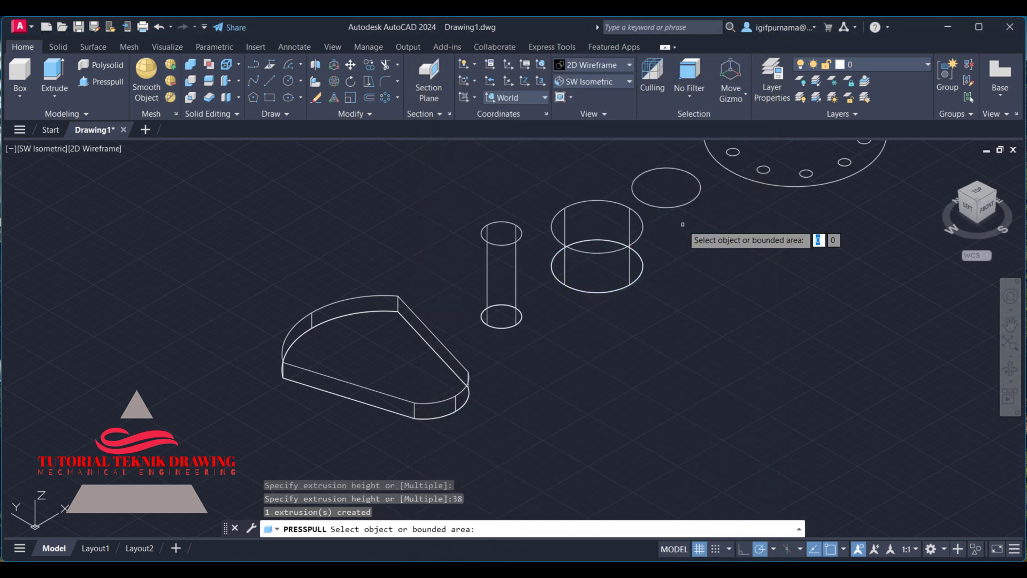
# Extrude the third circle into a 46-tall cylinder
pyautogui.click(666, 188)
pyautogui.hotkey('alt', 'Tab')
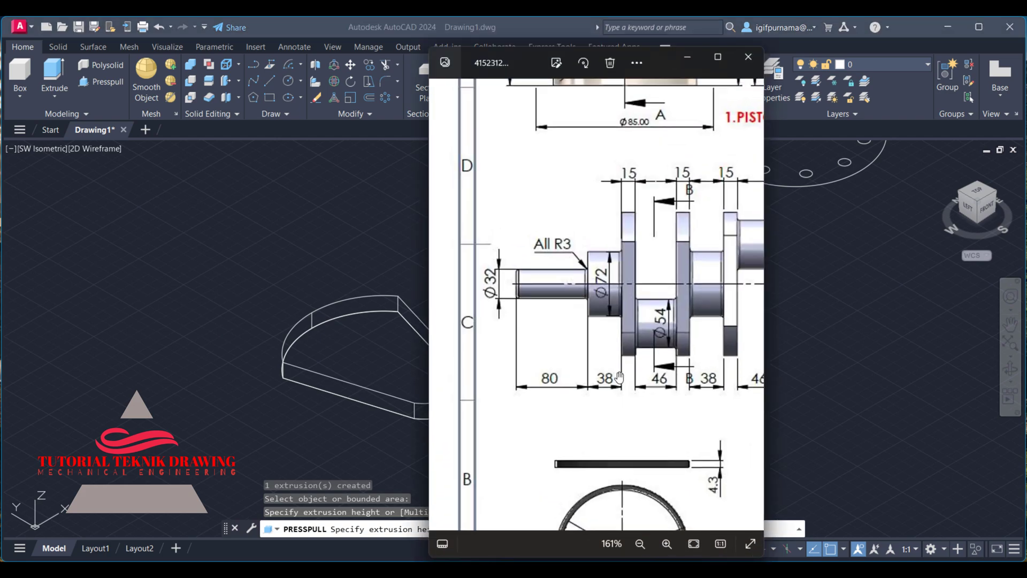
pyautogui.click(693, 60)
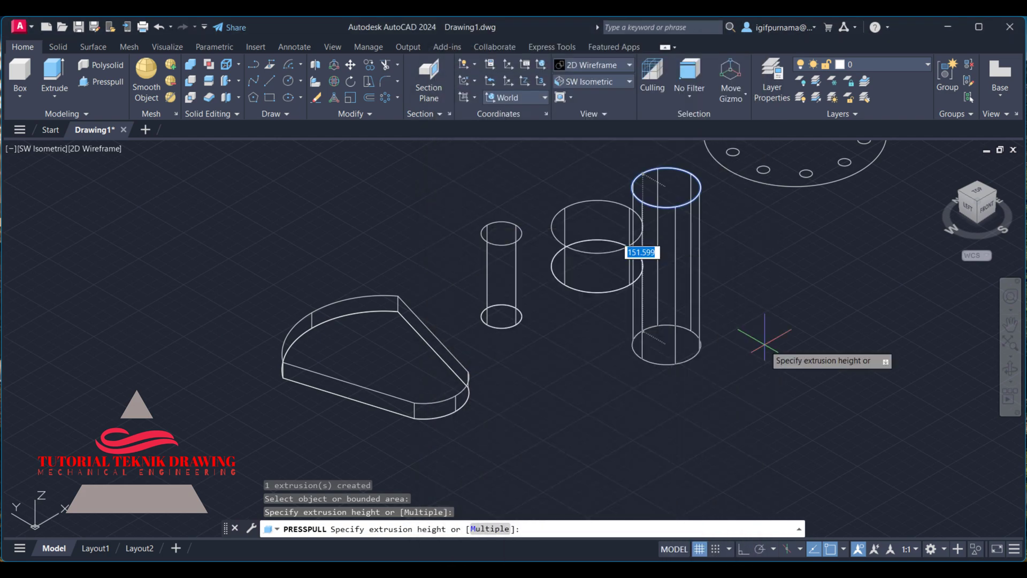
pyautogui.press('Return')
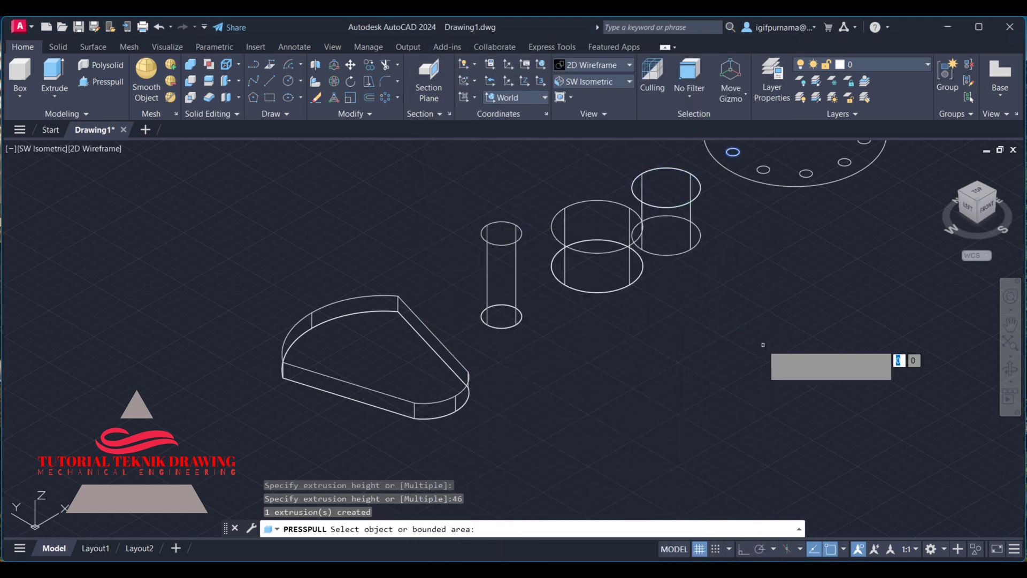
# Extrude the ten-hole flange disc 15 thick
pyautogui.moveTo(771, 344); pyautogui.dragTo(647, 435, button='middle')
pyautogui.click(642, 251)
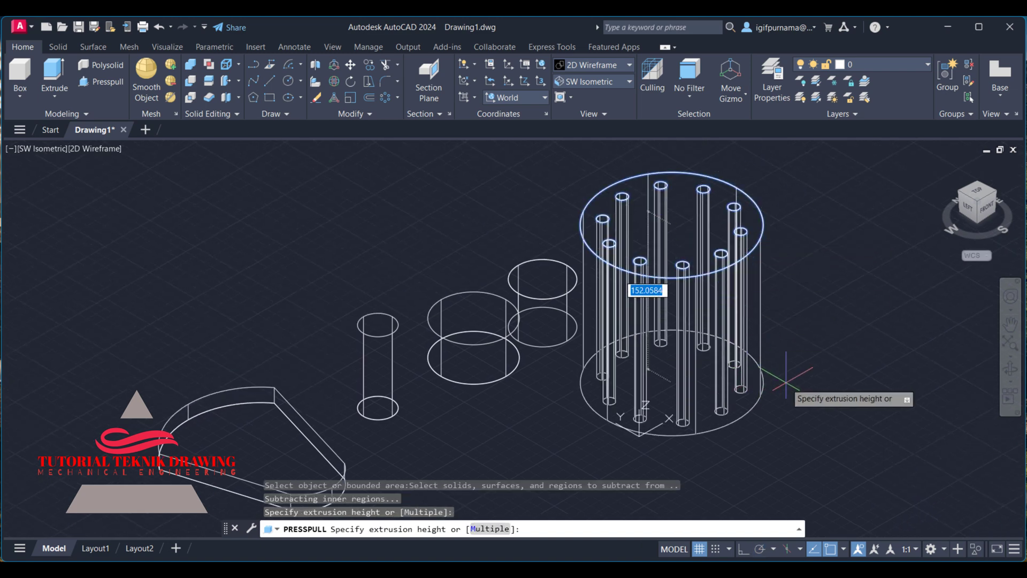
pyautogui.write('15')
pyautogui.press('Return')
pyautogui.moveTo(787, 382); pyautogui.dragTo(847, 339, button='middle')
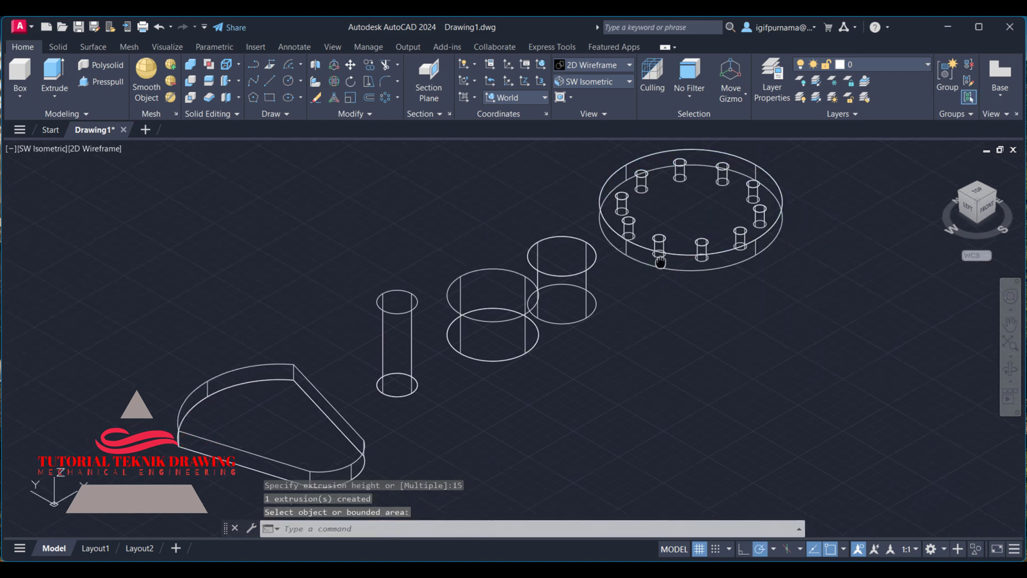
pyautogui.click(587, 68)
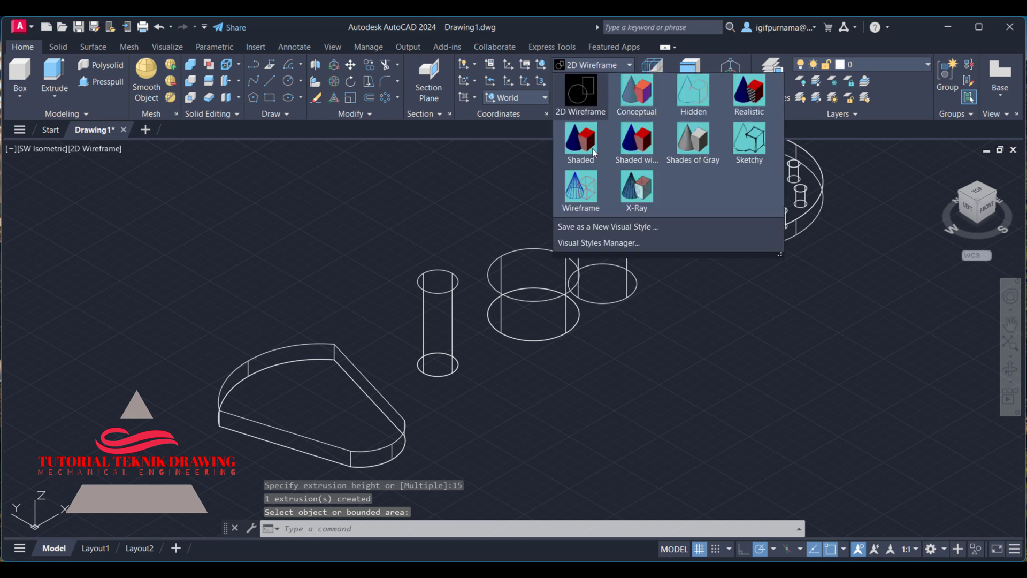
# Set the Shaded visual style and hide the grid
pyautogui.click(593, 144)
pyautogui.press('Escape')
pyautogui.press('Escape')
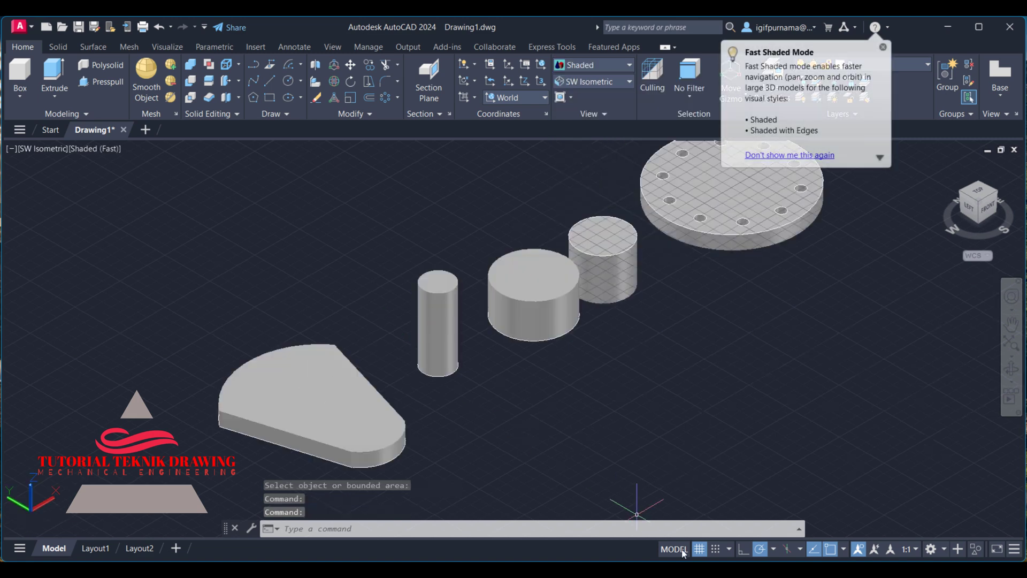
pyautogui.click(699, 550)
pyautogui.moveTo(465, 331); pyautogui.dragTo(467, 300, button='middle')
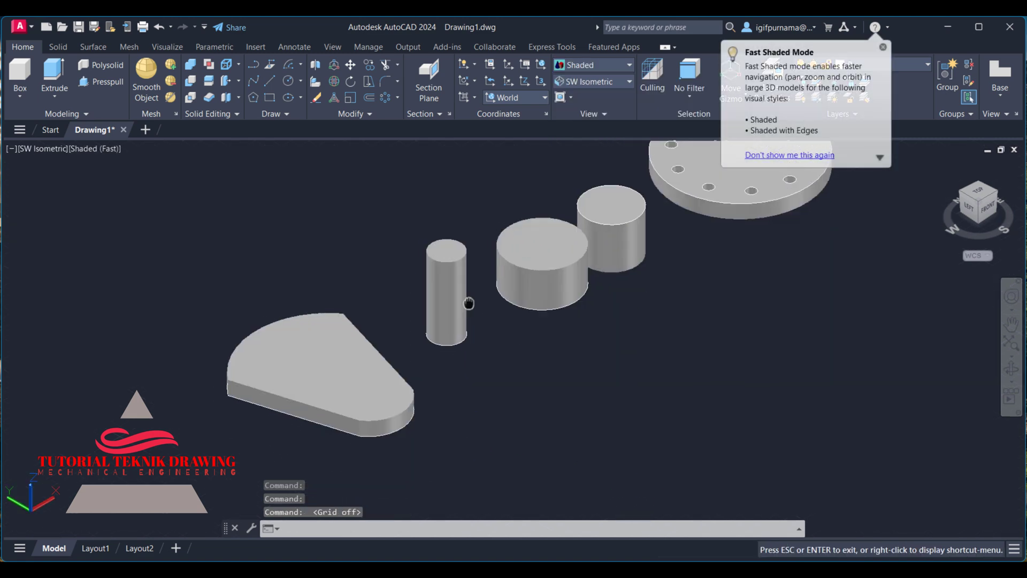
# Move the web, three cylinders and flange solids off their flat outlines
pyautogui.write('m')
pyautogui.press('Return')
pyautogui.click(338, 338)
pyautogui.click(430, 282)
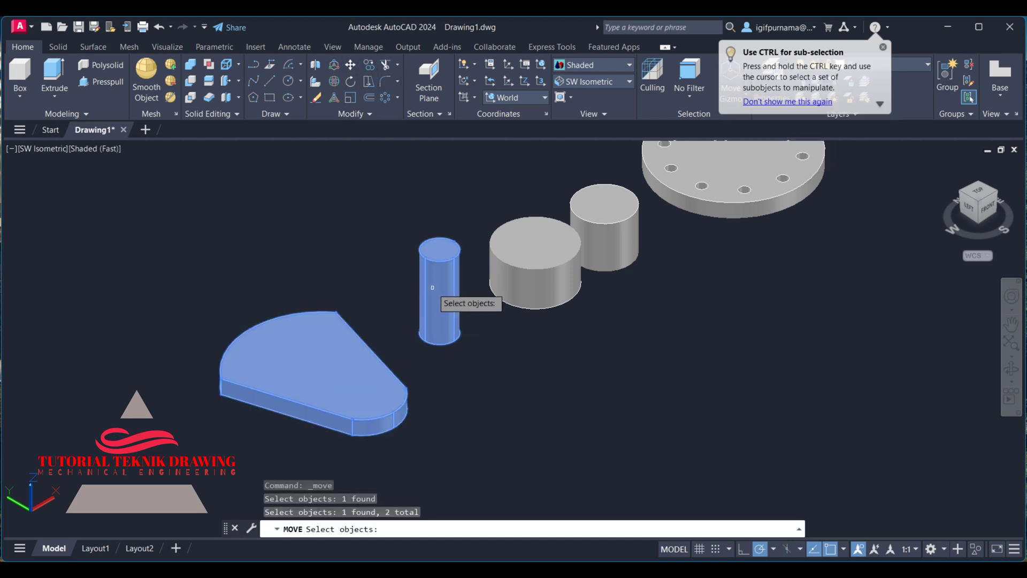
pyautogui.click(536, 243)
pyautogui.click(605, 236)
pyautogui.click(759, 196)
pyautogui.scroll(2, 511, 238)
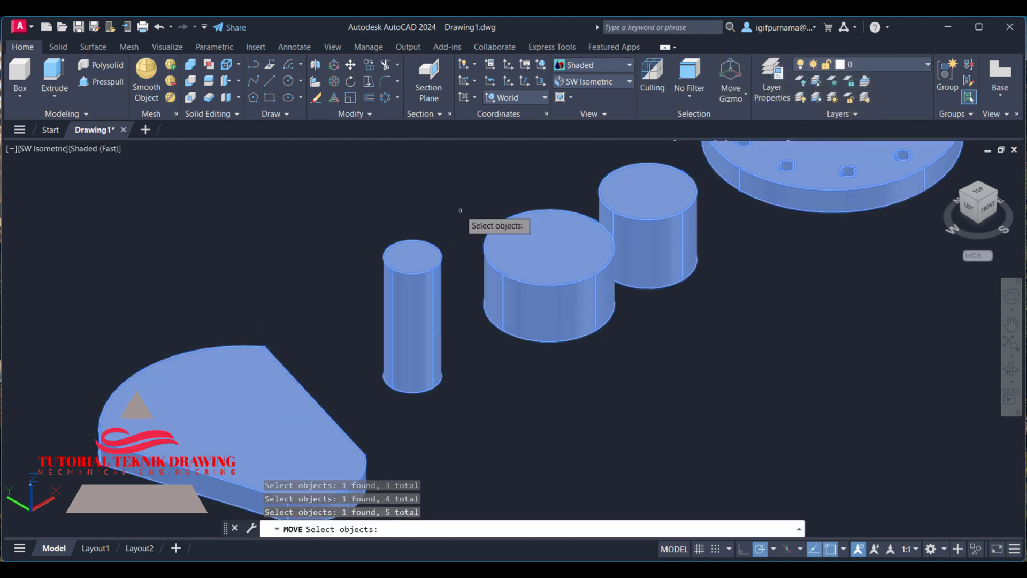
pyautogui.scroll(-6, 460, 214)
pyautogui.press('Return')
pyautogui.click(471, 222)
pyautogui.click(631, 300)
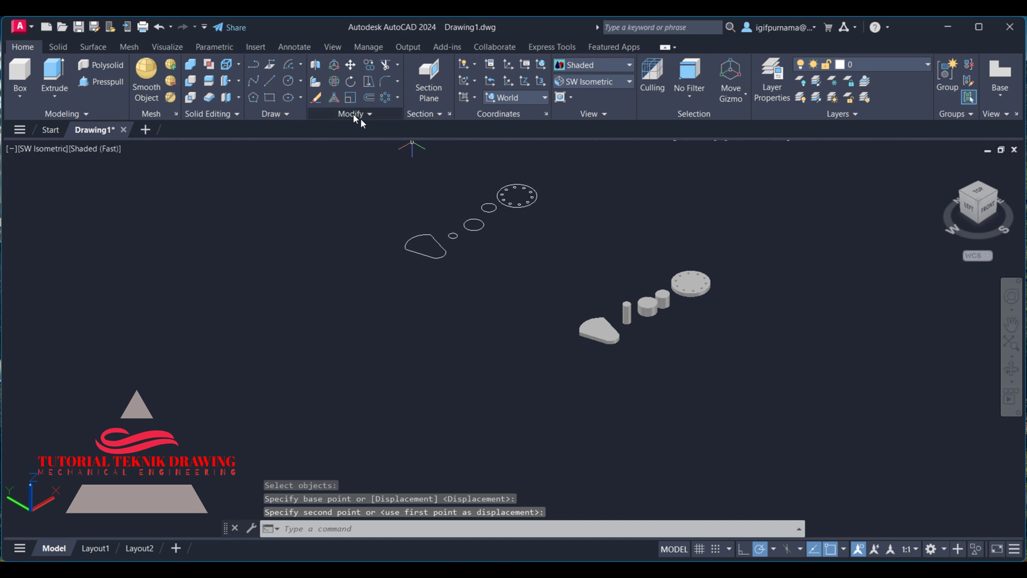
# Erase the leftover 2D profiles with two crossing windows
pyautogui.click(316, 98)
pyautogui.click(607, 254)
pyautogui.click(404, 201)
pyautogui.click(578, 234)
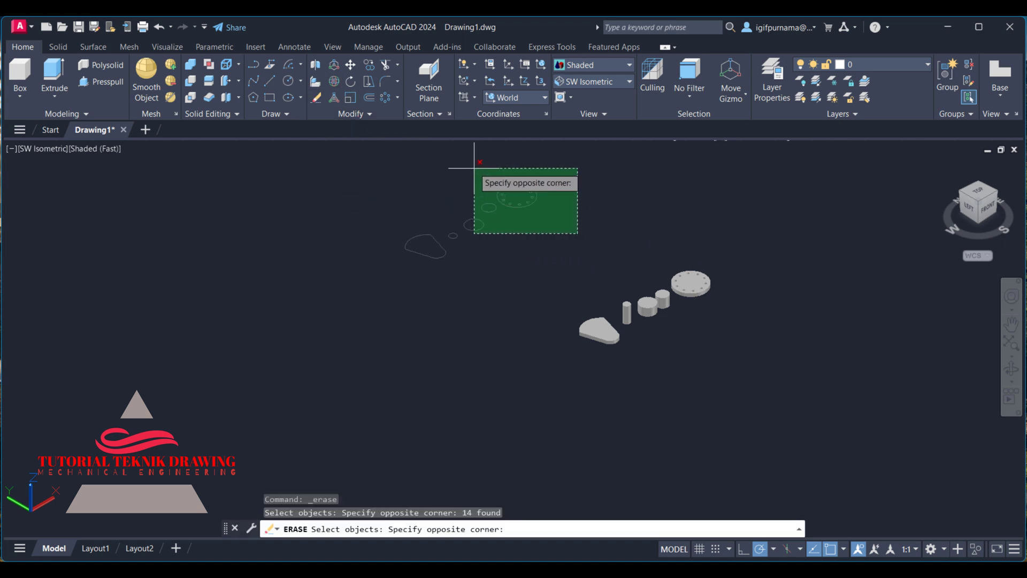
pyautogui.click(474, 168)
pyautogui.press('Return')
pyautogui.scroll(3, 610, 380)
pyautogui.moveTo(610, 386); pyautogui.dragTo(473, 316, button='middle')
pyautogui.scroll(4, 473, 285)
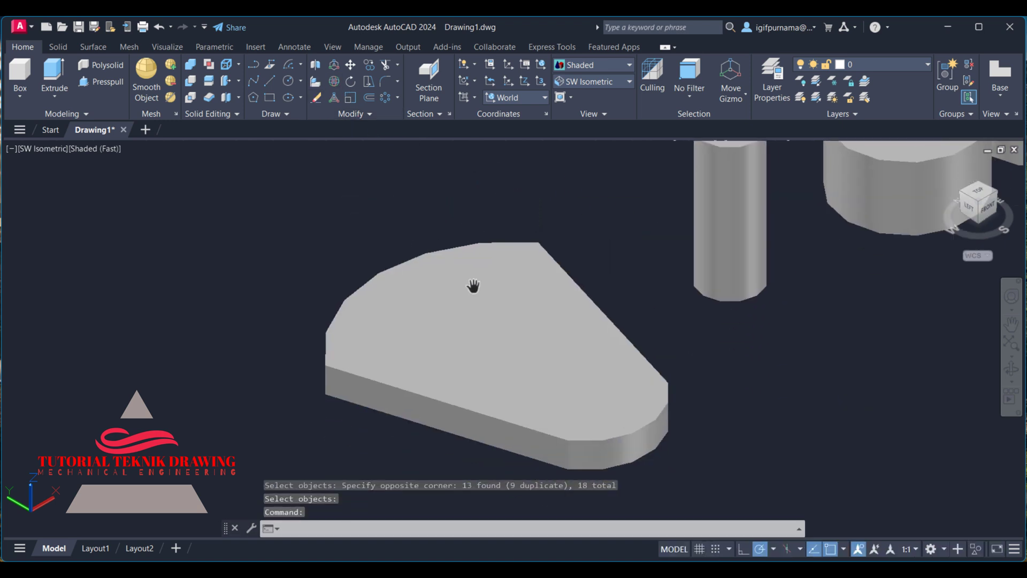
pyautogui.scroll(-4, 474, 285)
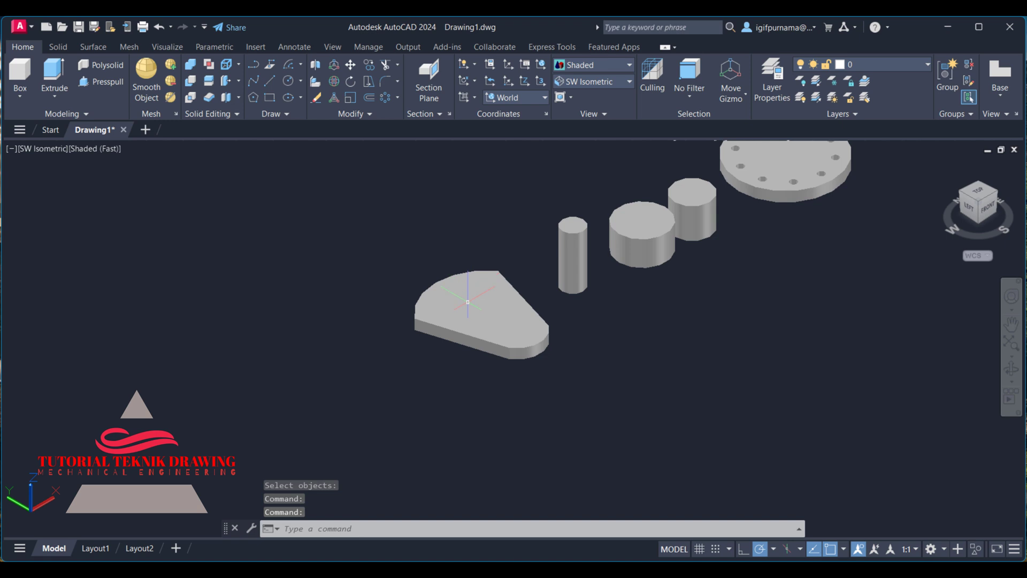
# Abandon a first 3D rotation of the crank web and set the tracking increment to 90°
pyautogui.click(337, 81)
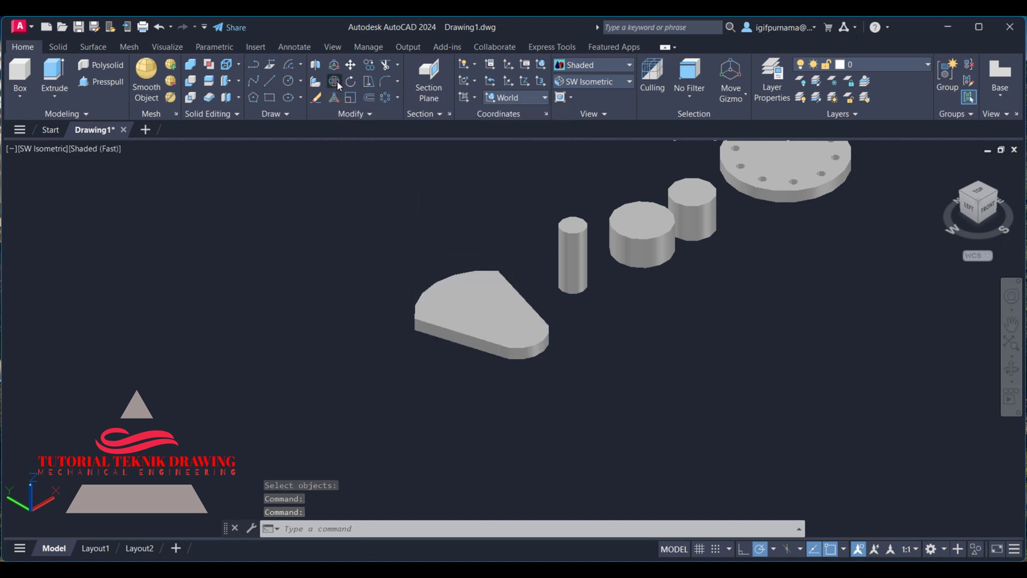
pyautogui.click(490, 309)
pyautogui.press('Return')
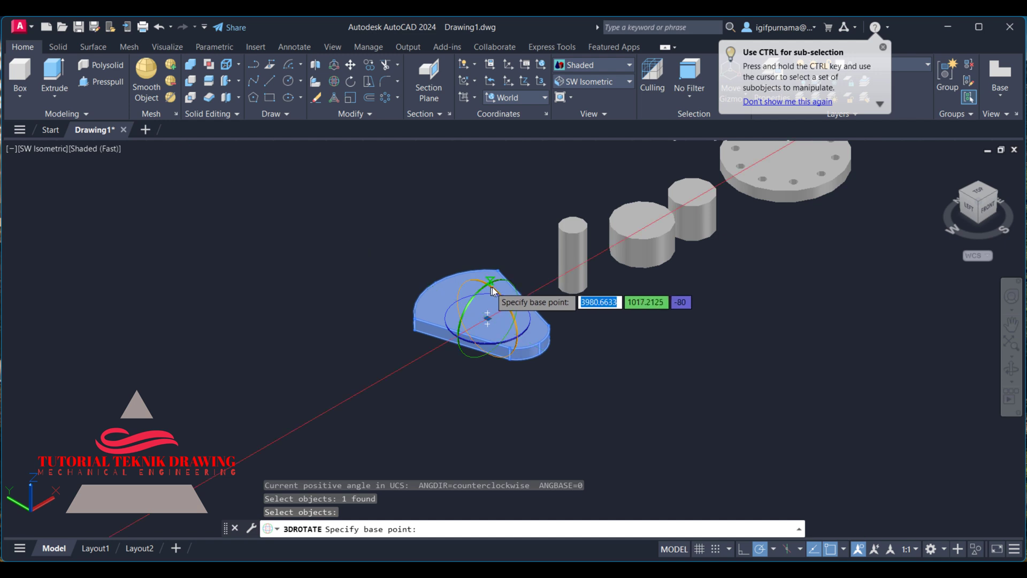
pyautogui.click(502, 278)
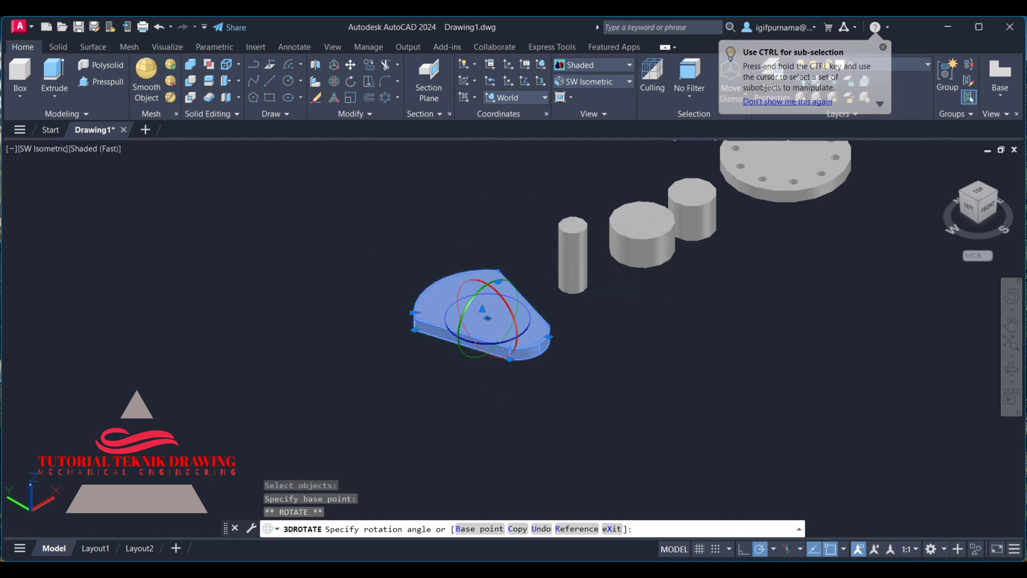
pyautogui.press('Escape')
pyautogui.press('Escape')
pyautogui.click(774, 549)
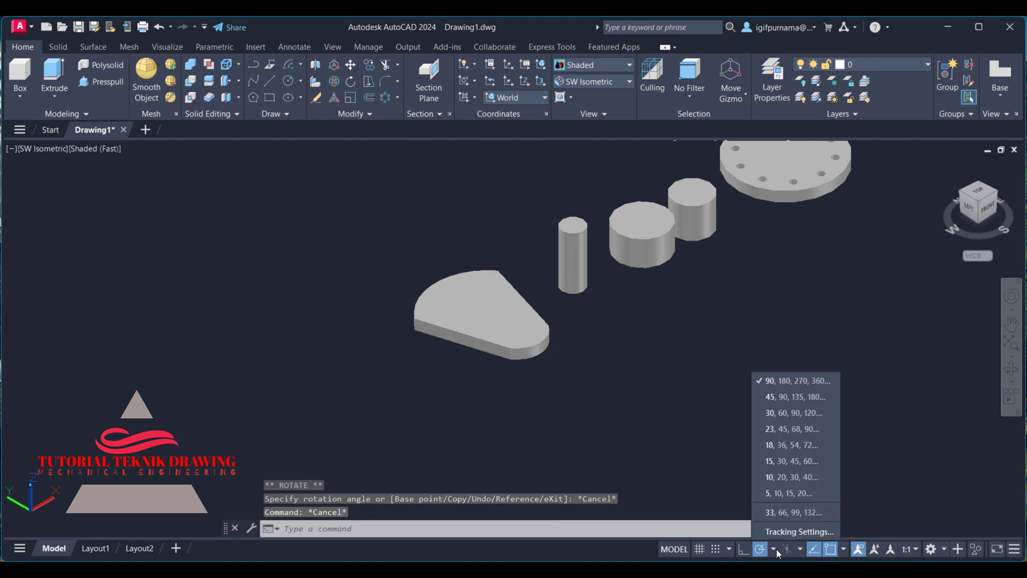
pyautogui.click(782, 380)
# Rotate the crank web 90° in 3D so it stands upright
pyautogui.click(334, 81)
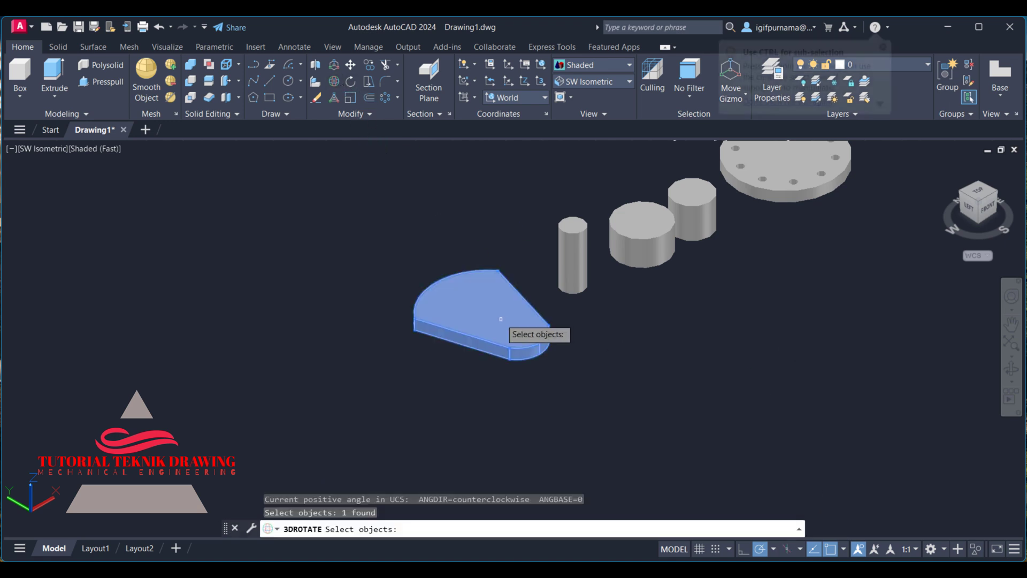
pyautogui.click(489, 300)
pyautogui.press('Return')
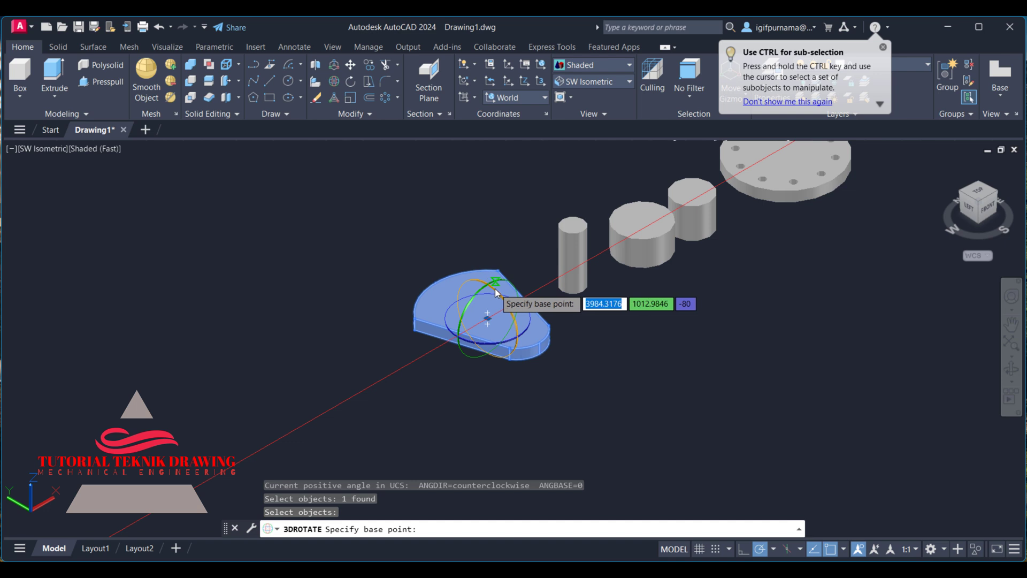
pyautogui.click(490, 291)
pyautogui.click(486, 242)
pyautogui.press('Escape')
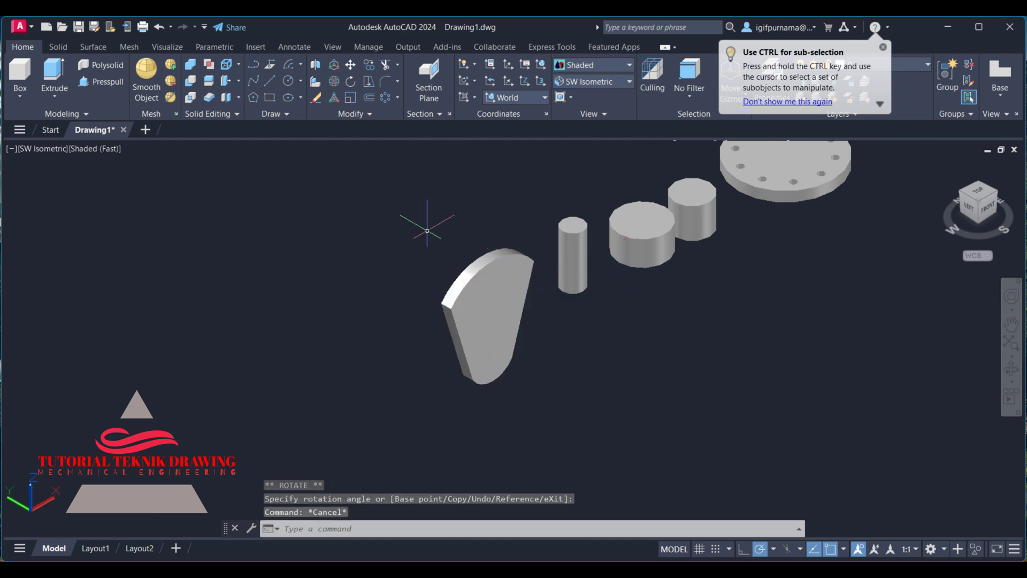
# Rotate the upright crank web about its lower edge to finish turning the plate
pyautogui.click(339, 86)
pyautogui.click(495, 329)
pyautogui.press('Return')
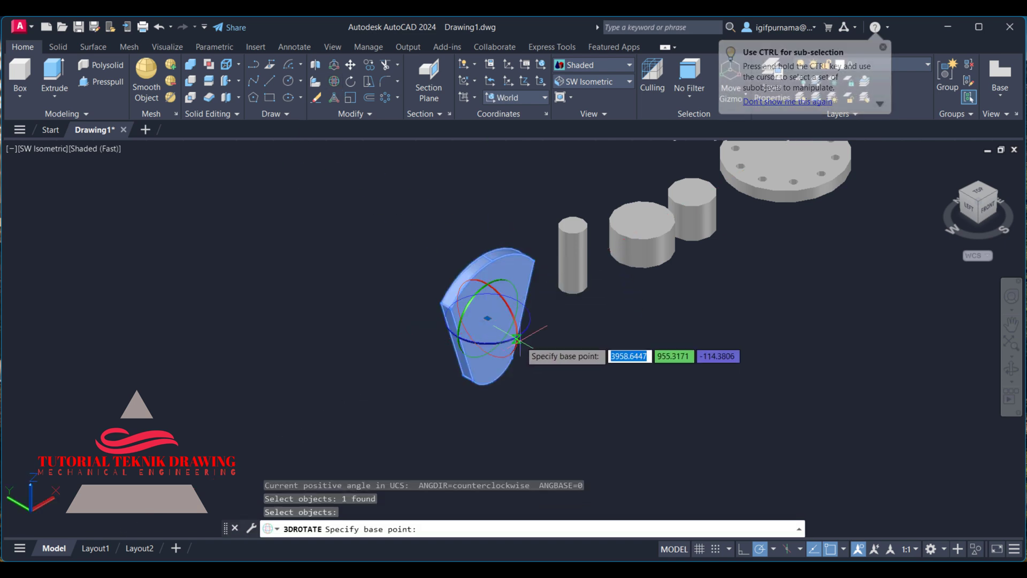
pyautogui.click(519, 328)
pyautogui.click(517, 335)
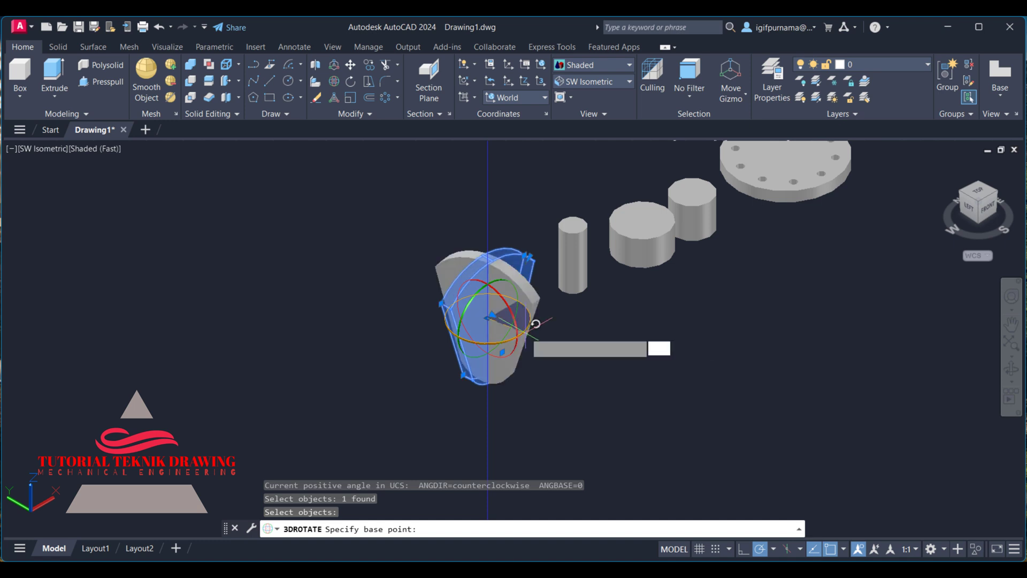
pyautogui.click(620, 392)
pyautogui.press('Escape')
pyautogui.scroll(2, 476, 316)
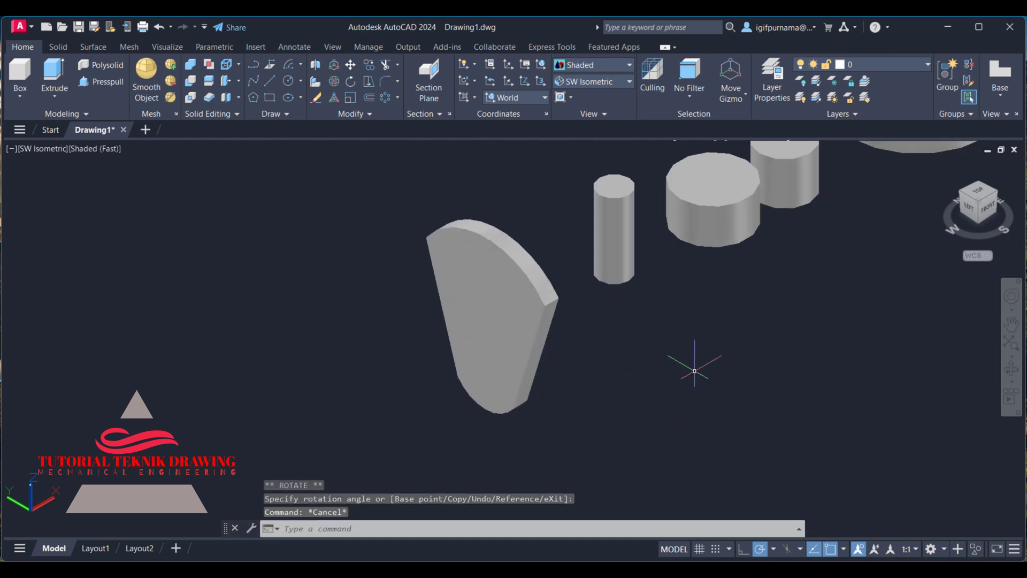
# Move the large cylinder down to the lower left of the crank plate
pyautogui.click(350, 64)
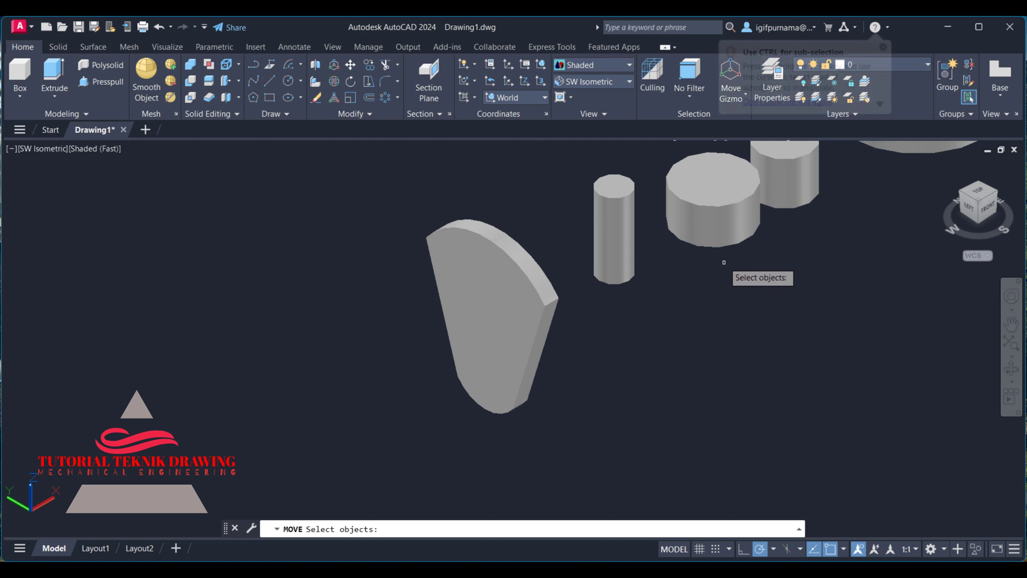
pyautogui.click(711, 203)
pyautogui.press('Return')
pyautogui.click(730, 271)
pyautogui.click(306, 456)
pyautogui.moveTo(307, 255); pyautogui.dragTo(350, 226, button='middle')
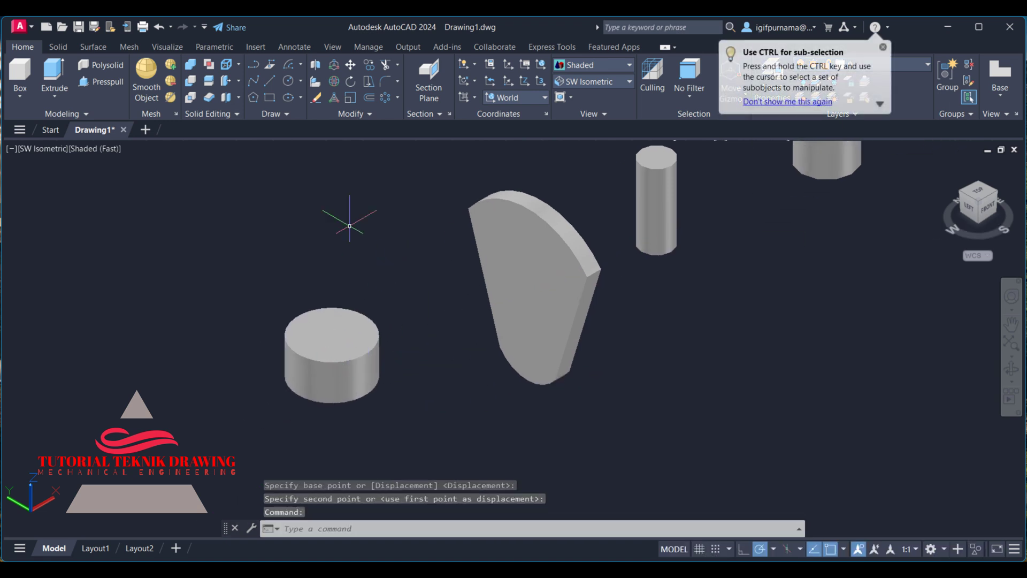
# Turn the large cylinder 90° onto its side with 3DROTATE
pyautogui.click(332, 83)
pyautogui.click(316, 369)
pyautogui.press('Return')
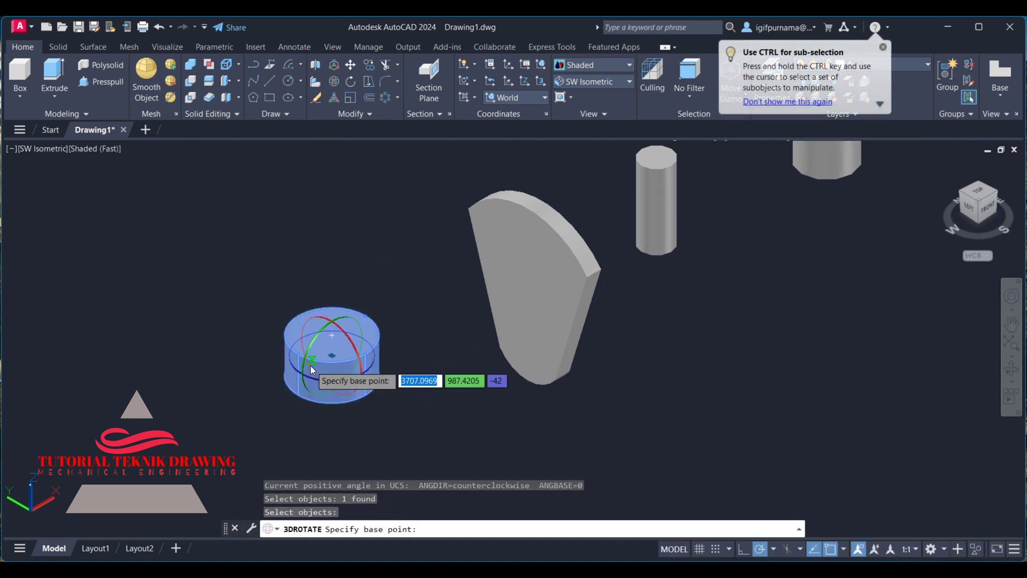
pyautogui.click(322, 330)
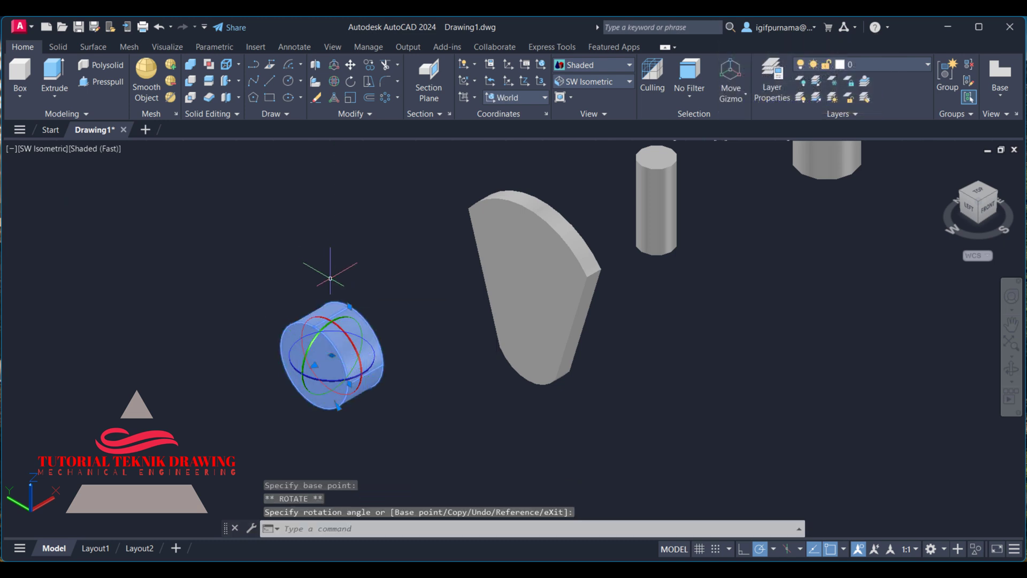
pyautogui.press('Escape')
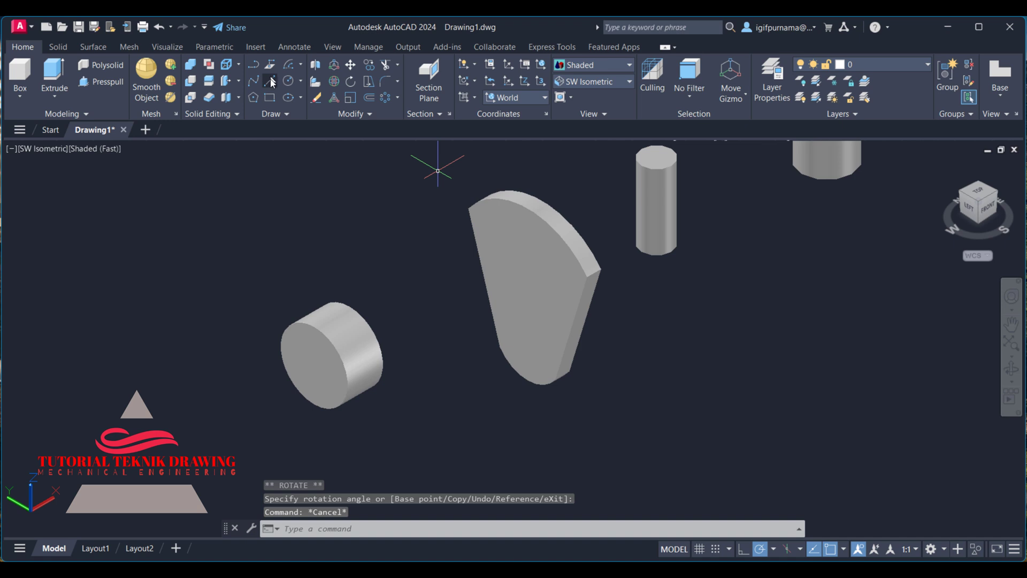
pyautogui.click(271, 80)
pyautogui.scroll(3, 493, 385)
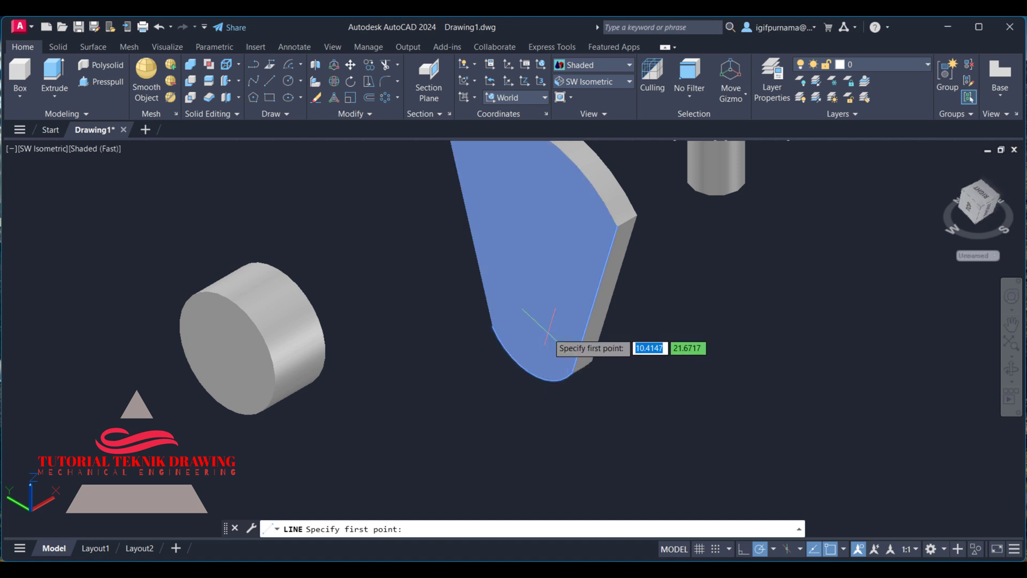
# Switch to 2D Wireframe and draw a 44-unit vertical line on the crank plate face
pyautogui.click(581, 65)
pyautogui.click(570, 91)
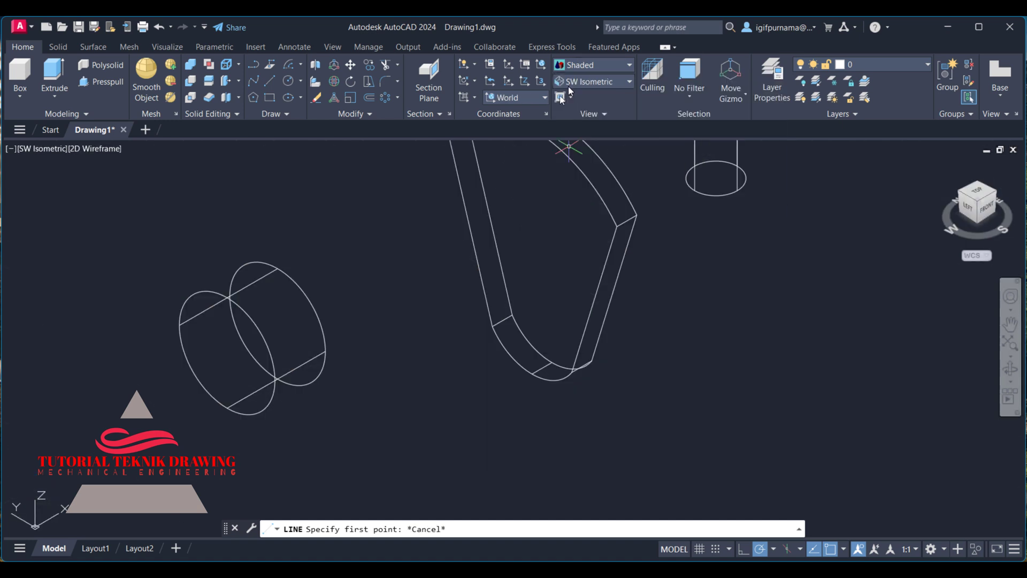
pyautogui.click(270, 86)
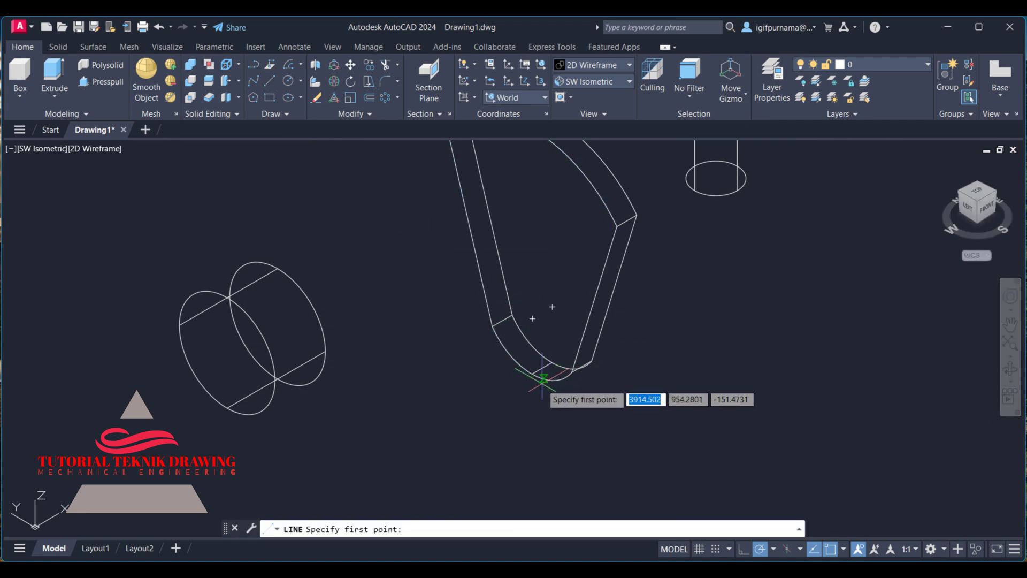
pyautogui.click(532, 318)
pyautogui.write('44')
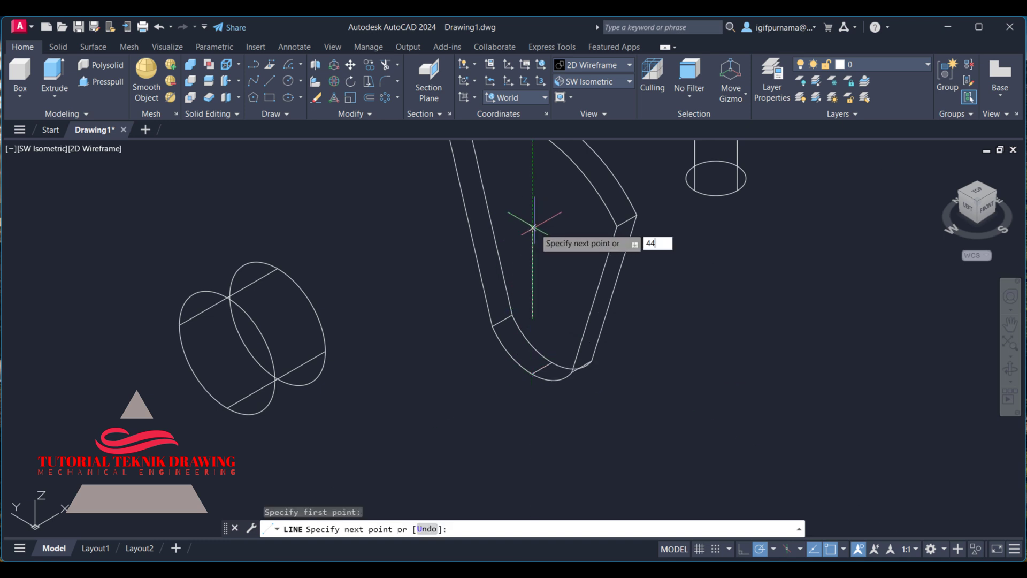
pyautogui.press('Return')
pyautogui.press('Return')
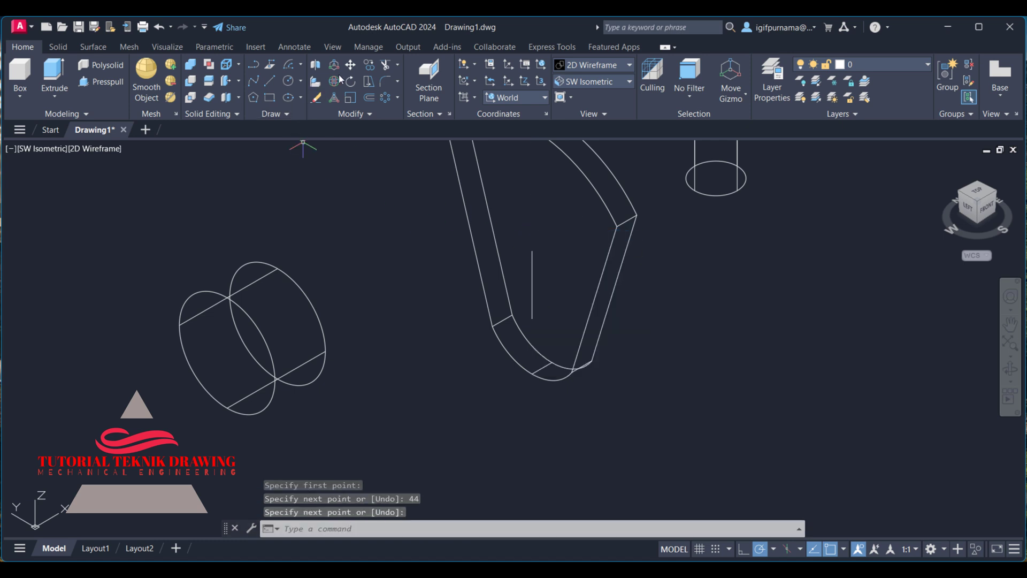
pyautogui.click(350, 65)
# Move the sideways cylinder from its centre to the guide line on the crank plate's rounded end
pyautogui.click(366, 336)
pyautogui.click(288, 313)
pyautogui.press('Return')
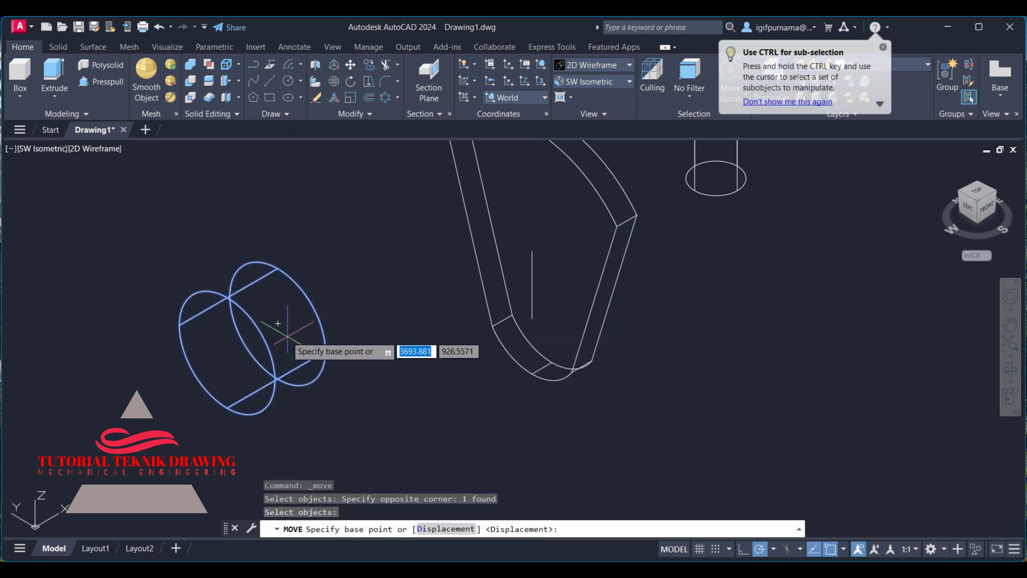
pyautogui.click(278, 322)
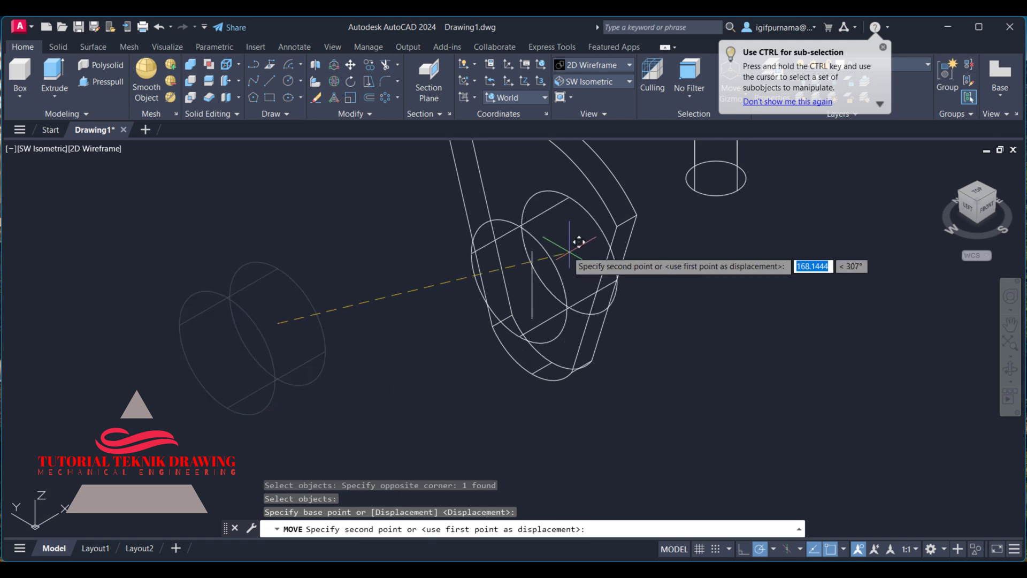
pyautogui.click(532, 241)
pyautogui.scroll(-3, 348, 385)
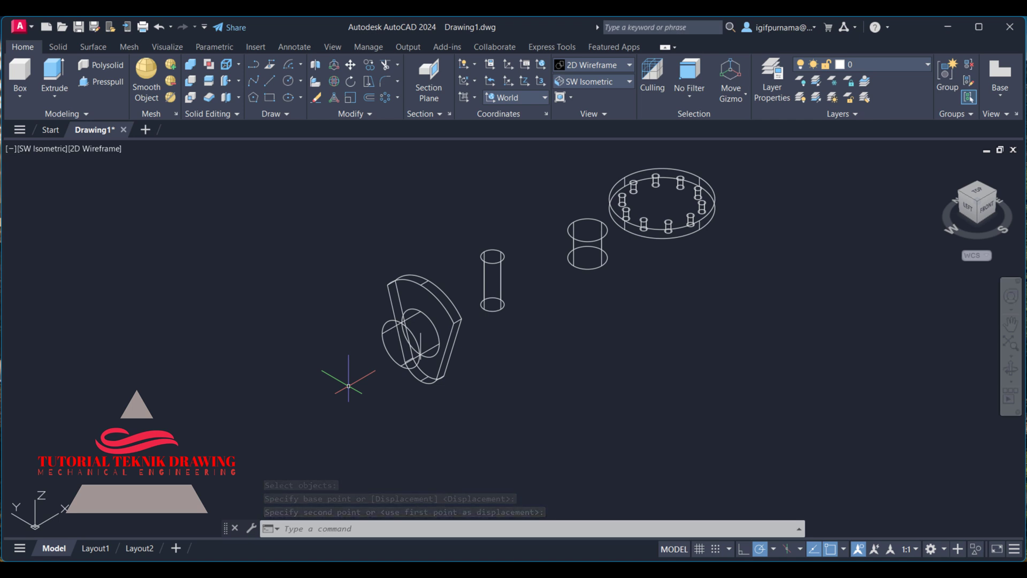
pyautogui.scroll(5, 480, 329)
pyautogui.scroll(-3, 482, 336)
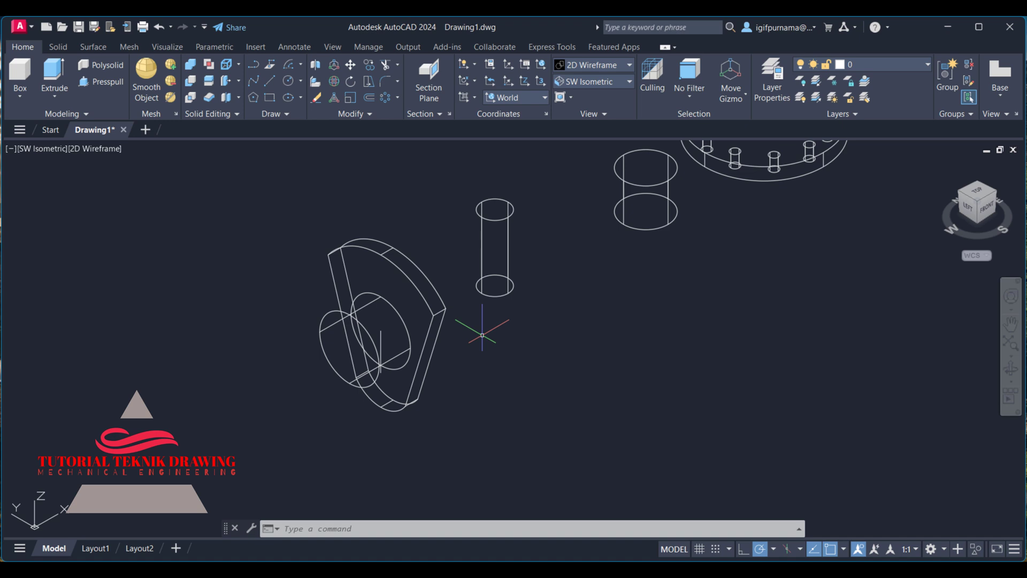
# Move the upper-right cylinder down beside the crank plate
pyautogui.click(351, 67)
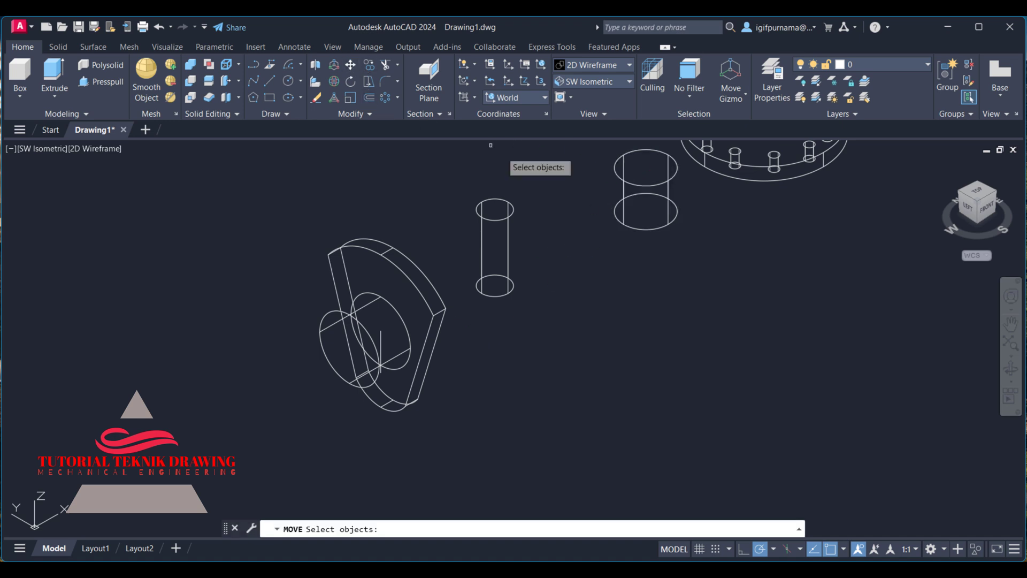
pyautogui.click(683, 150)
pyautogui.click(613, 230)
pyautogui.press('Return')
pyautogui.click(632, 185)
pyautogui.click(547, 340)
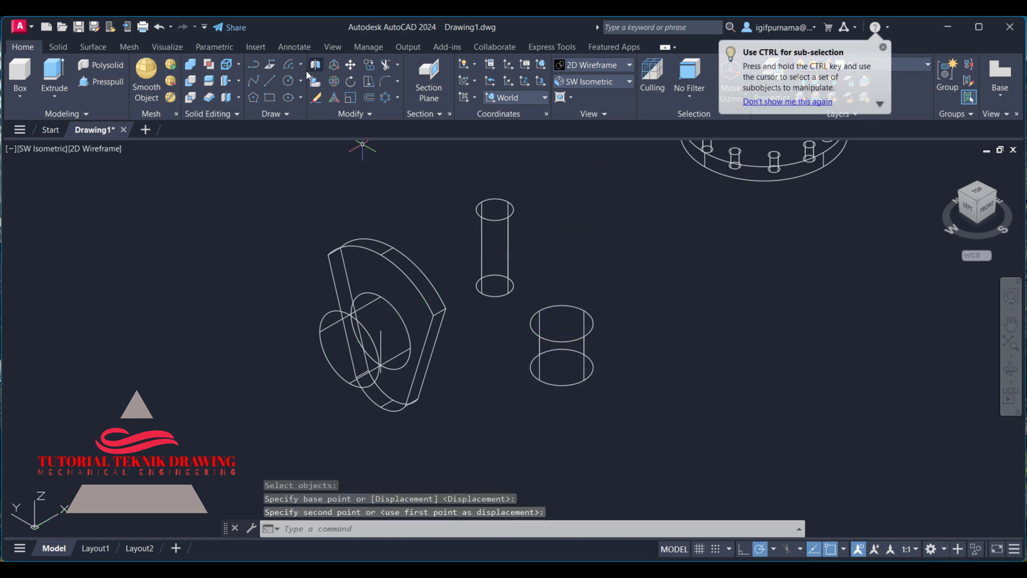
# Rotate the second cylinder 90° onto its side with 3DROTATE
pyautogui.click(334, 82)
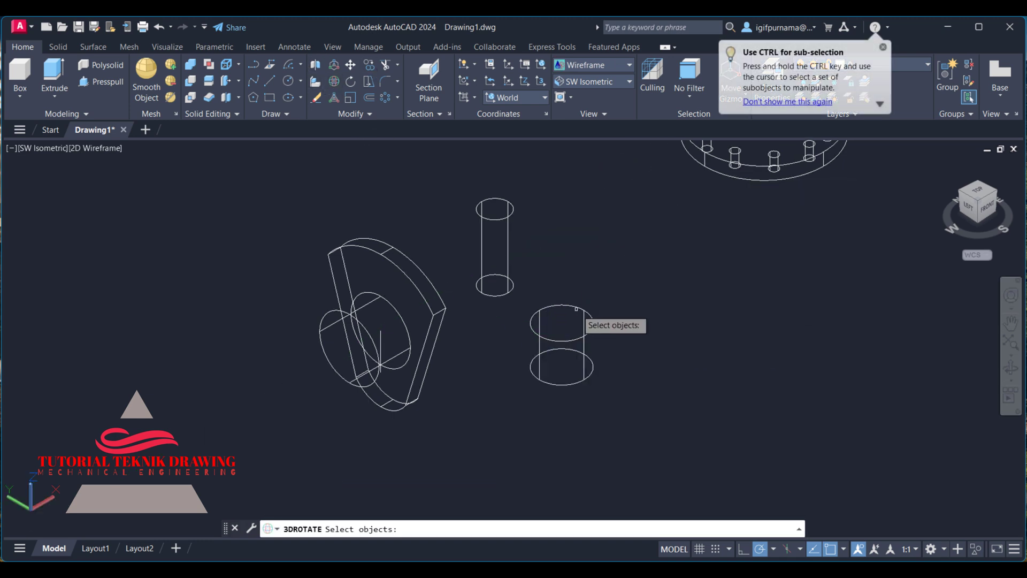
pyautogui.click(563, 323)
pyautogui.press('Return')
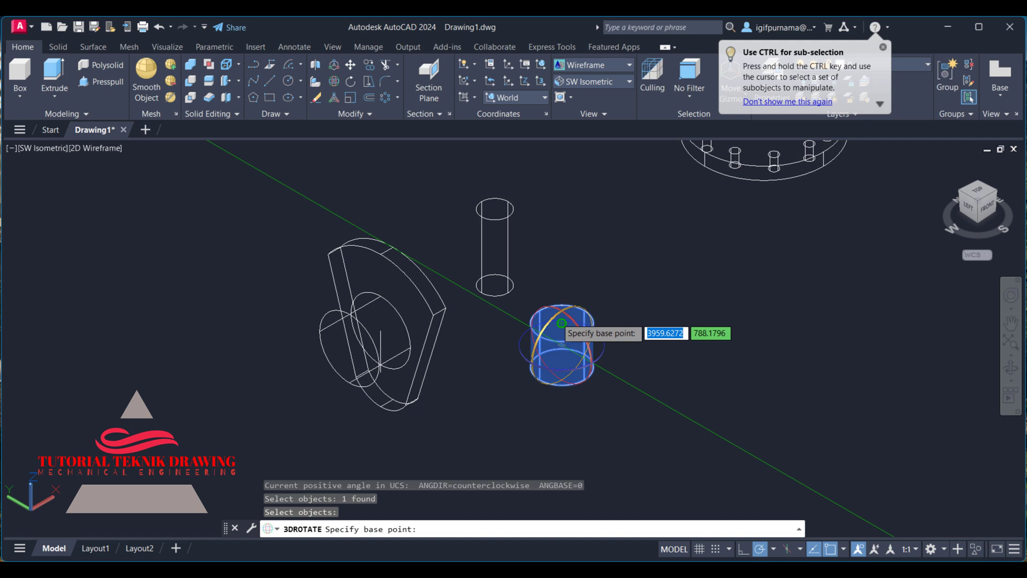
pyautogui.click(562, 324)
pyautogui.click(562, 225)
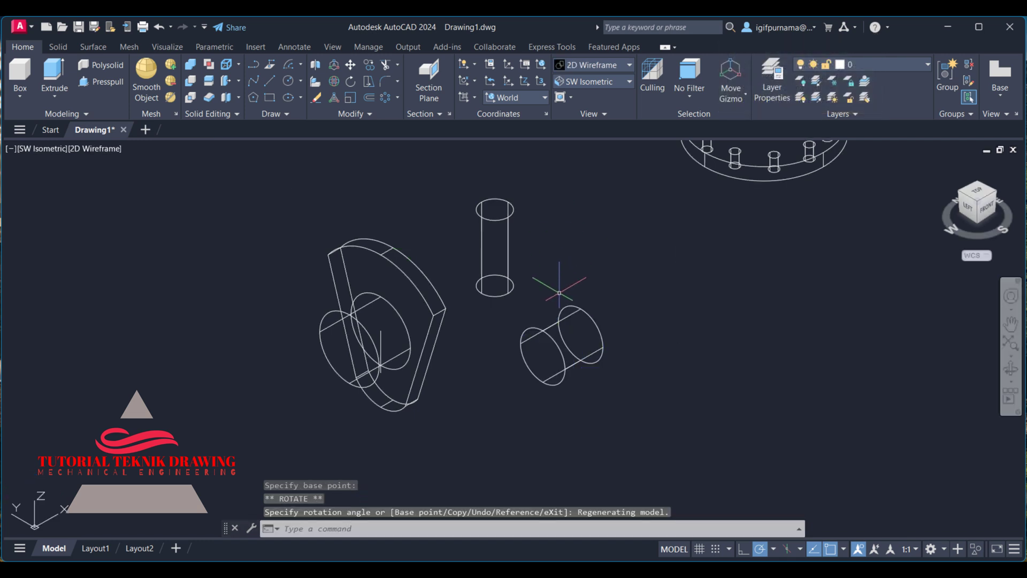
pyautogui.moveTo(559, 293); pyautogui.dragTo(595, 227, button='middle')
# Orbit the view to inspect the rotated cylinder, then exit orbit
pyautogui.click(1011, 370)
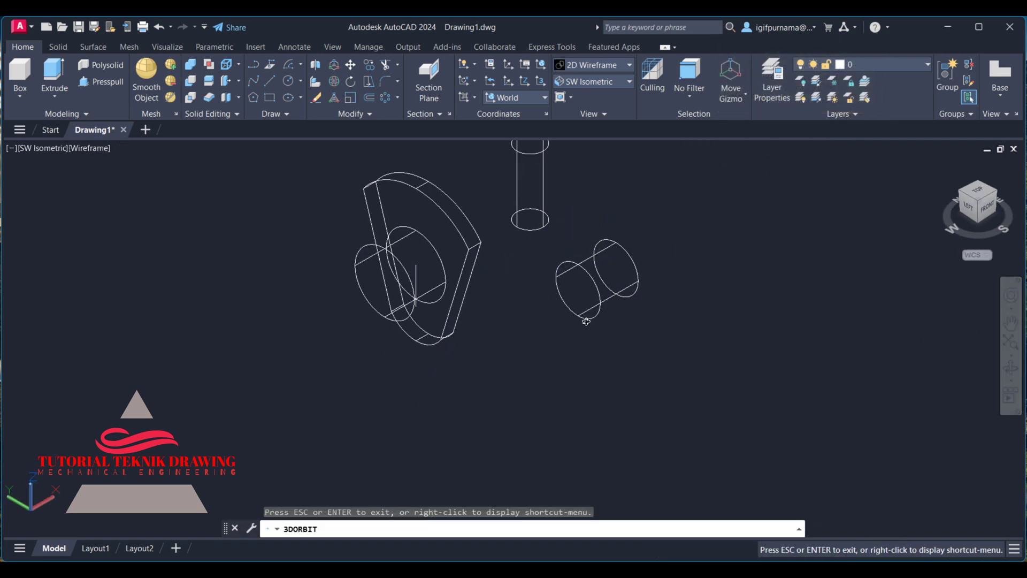
pyautogui.moveTo(585, 320); pyautogui.dragTo(515, 316)
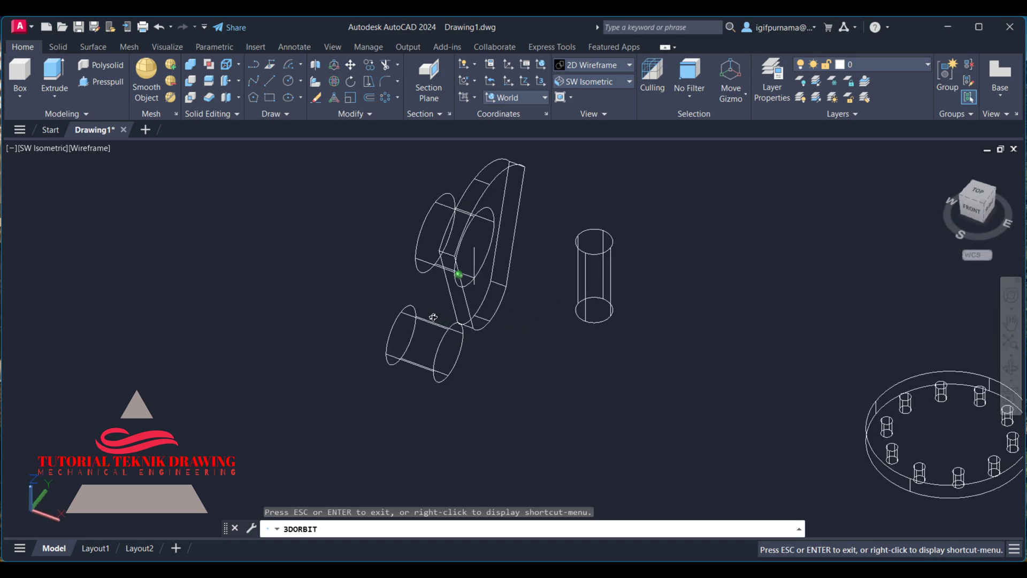
pyautogui.rightClick(515, 315)
pyautogui.click(535, 270)
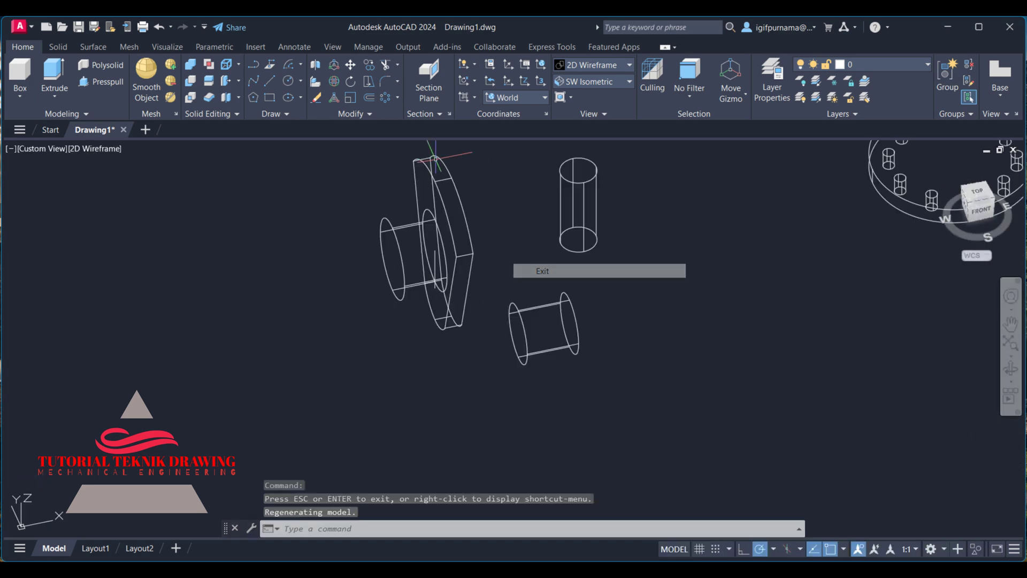
pyautogui.click(350, 65)
pyautogui.moveTo(581, 405); pyautogui.dragTo(526, 305)
# Move the second cylinder against the crank plate's opposite face
pyautogui.scroll(4, 522, 307)
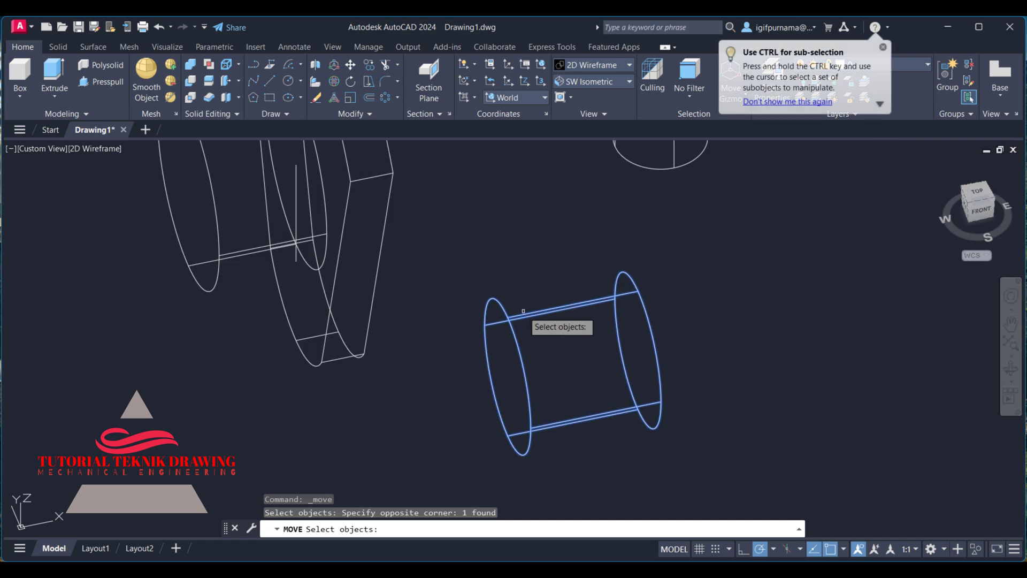
pyautogui.press('Return')
pyautogui.click(528, 415)
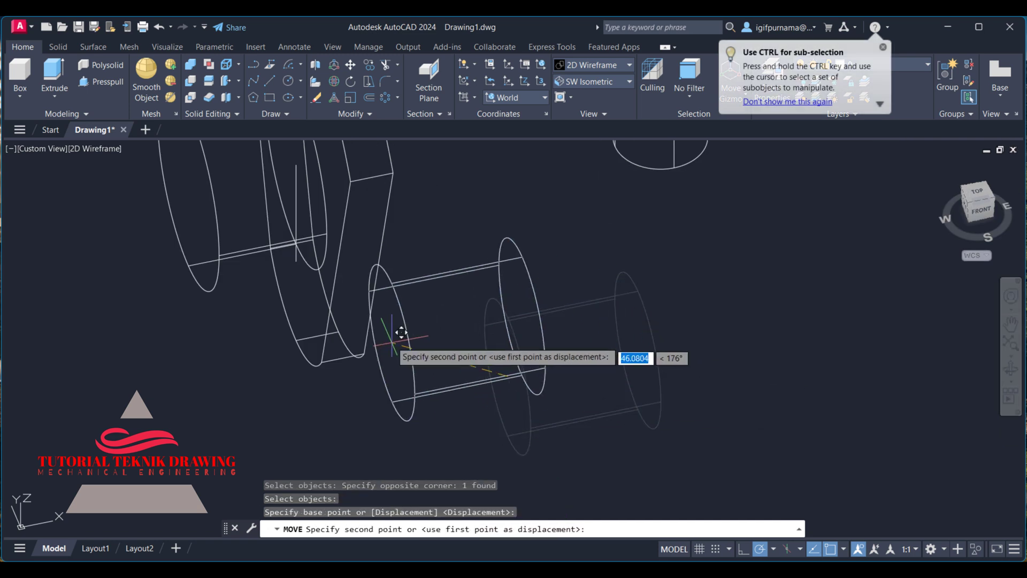
pyautogui.click(344, 249)
pyautogui.scroll(-3, 578, 426)
pyautogui.scroll(-2, 578, 426)
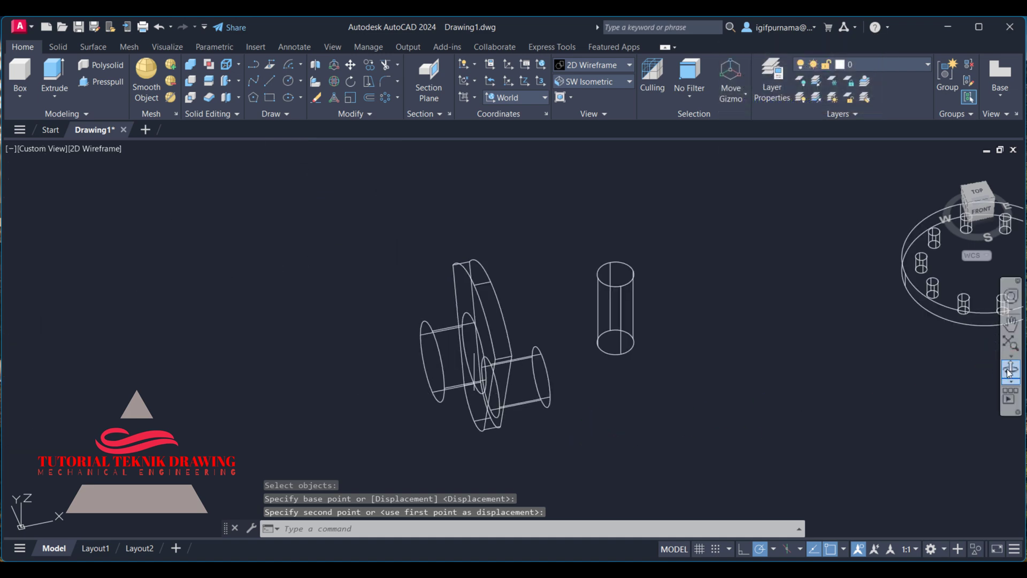
# Orbit to check the assembly, preview it Shaded, then return to 2D Wireframe
pyautogui.keyDown('shift'); pyautogui.moveTo(578, 426); pyautogui.dragTo(632, 333, button='middle'); pyautogui.keyUp('shift')
pyautogui.rightClick(604, 249)
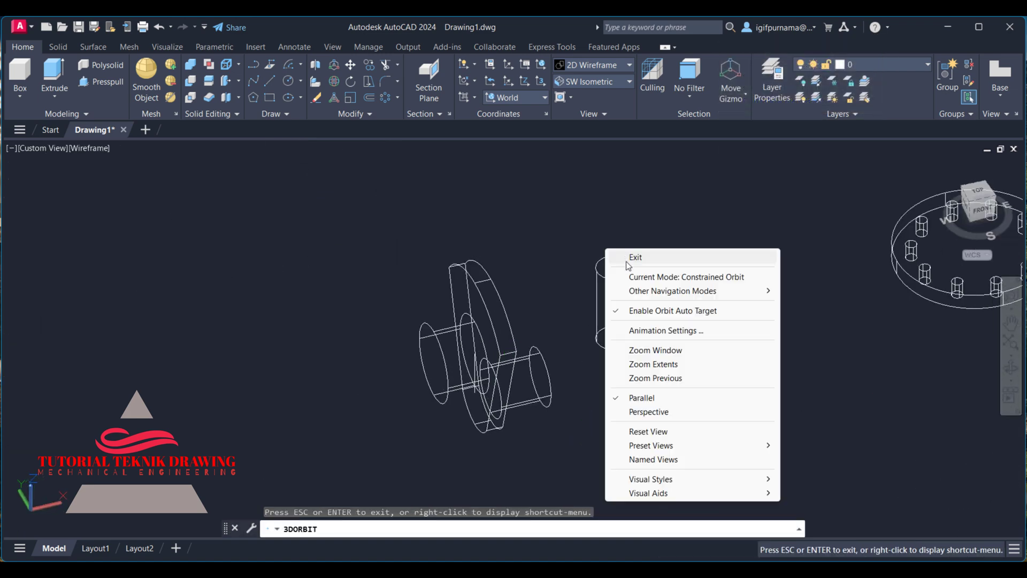
pyautogui.click(615, 259)
pyautogui.click(592, 64)
pyautogui.click(581, 140)
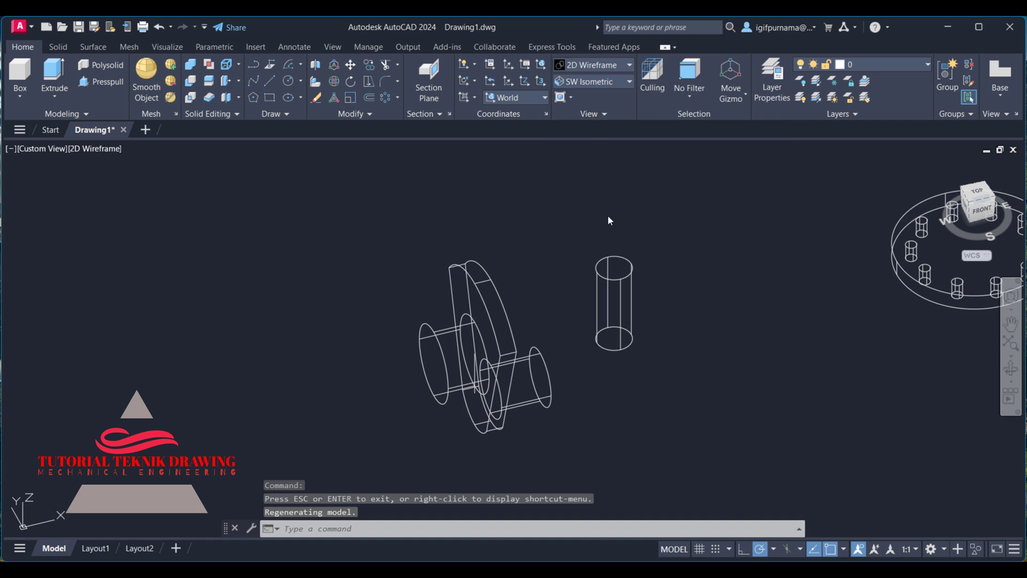
pyautogui.click(601, 66)
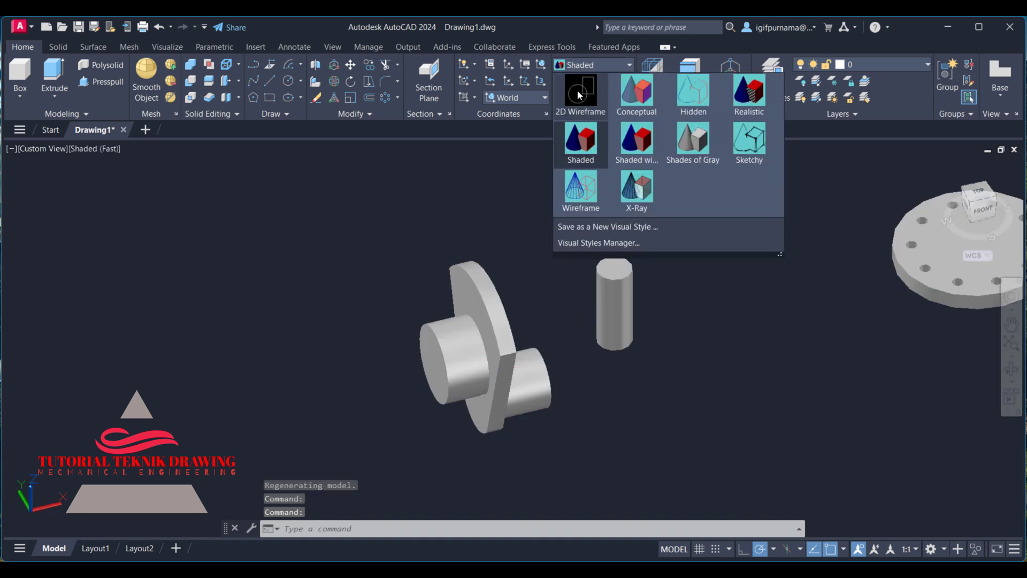
pyautogui.click(577, 95)
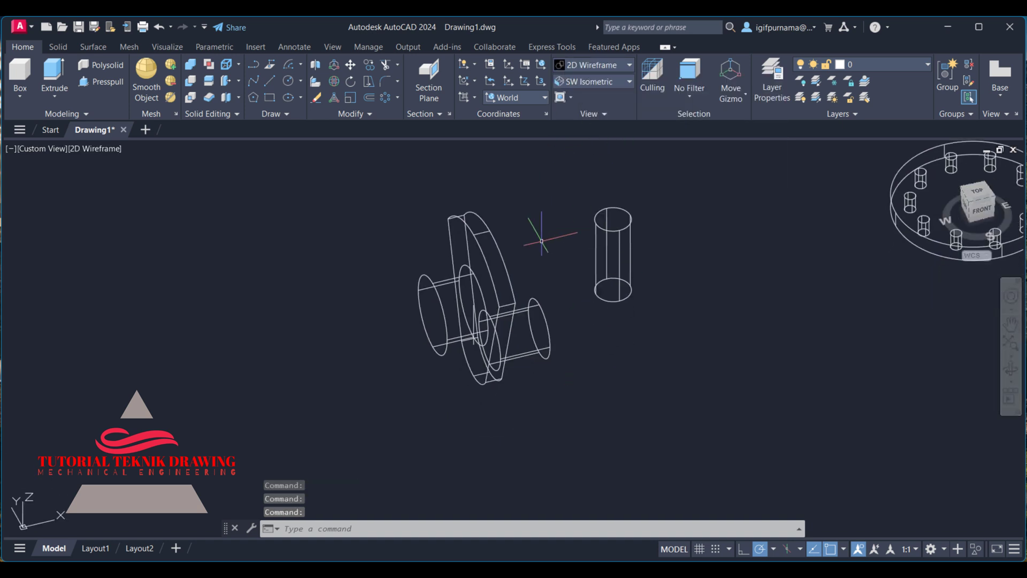
pyautogui.scroll(3, 540, 289)
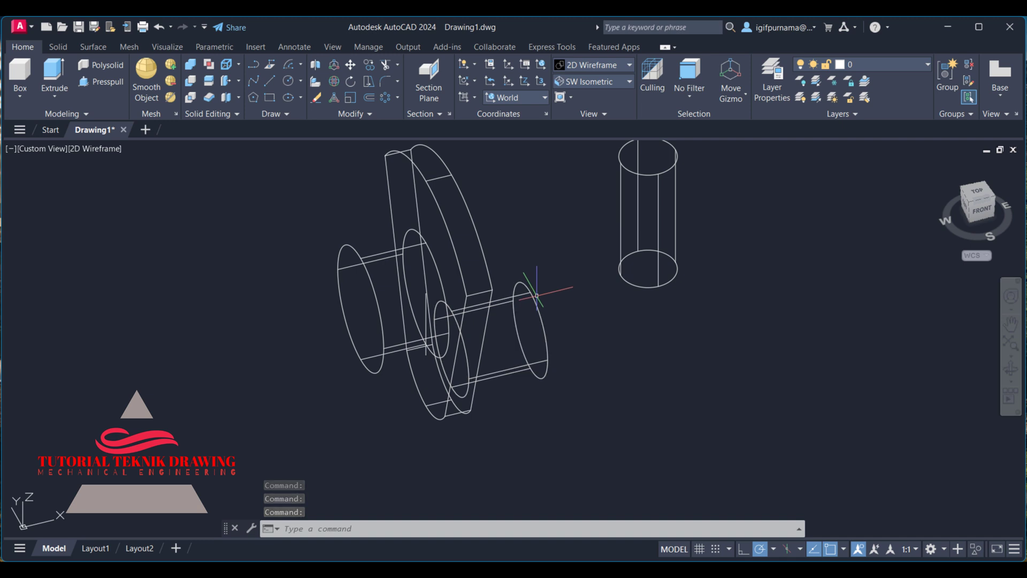
# Copy the crank web disc 61 units along the pin so two webs flank it
pyautogui.click(371, 67)
pyautogui.click(489, 228)
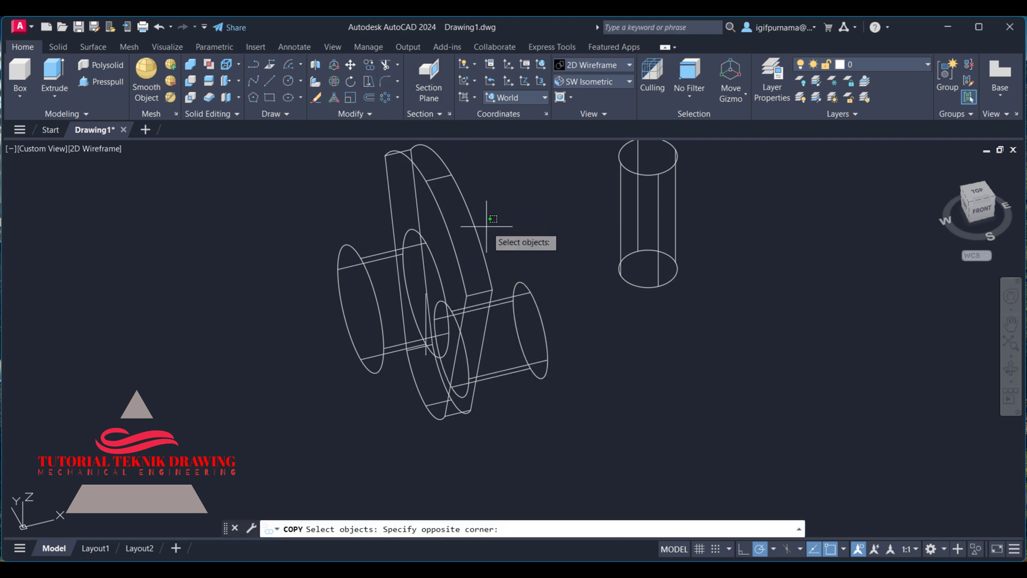
pyautogui.click(441, 194)
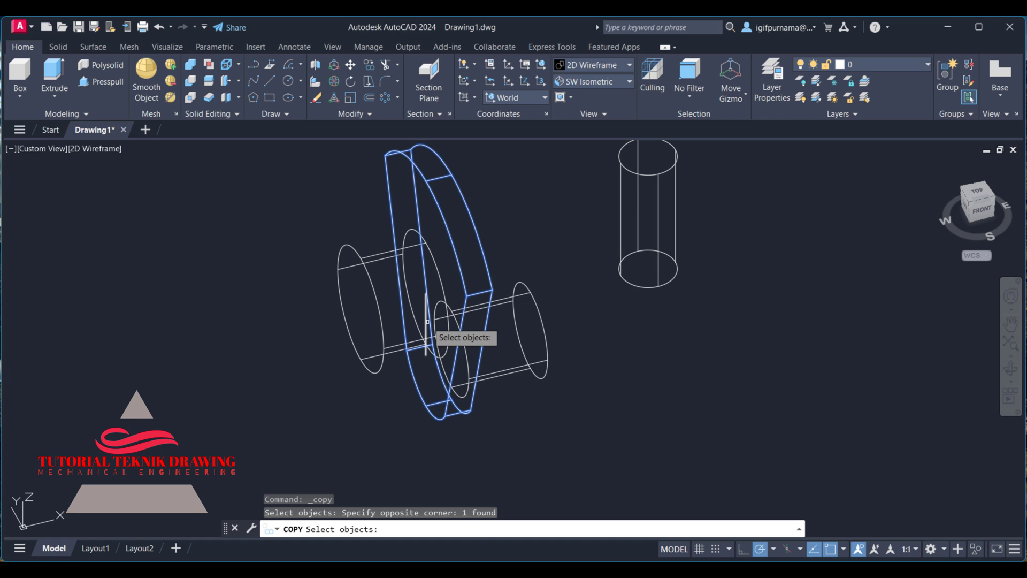
pyautogui.press('Return')
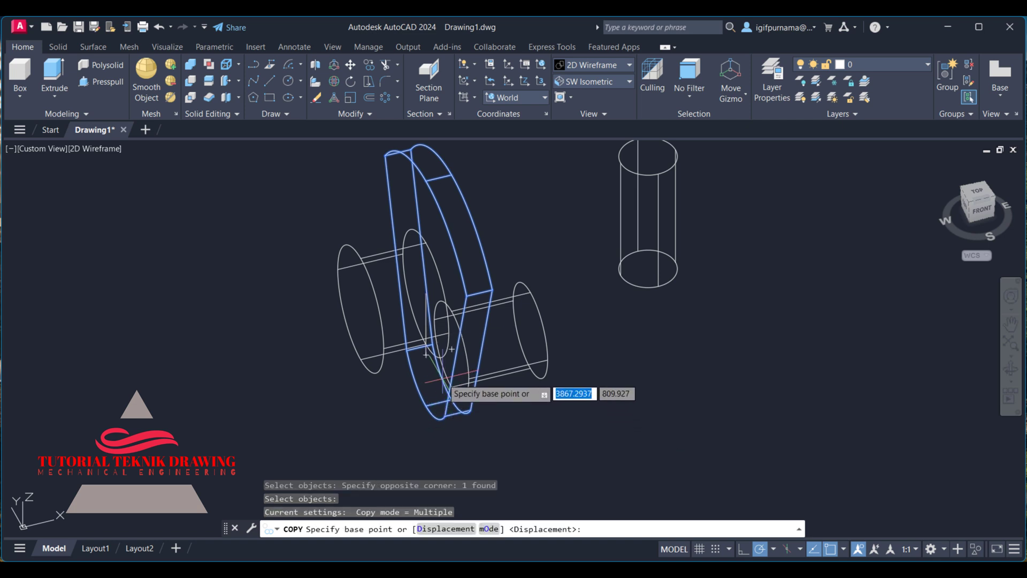
pyautogui.click(428, 352)
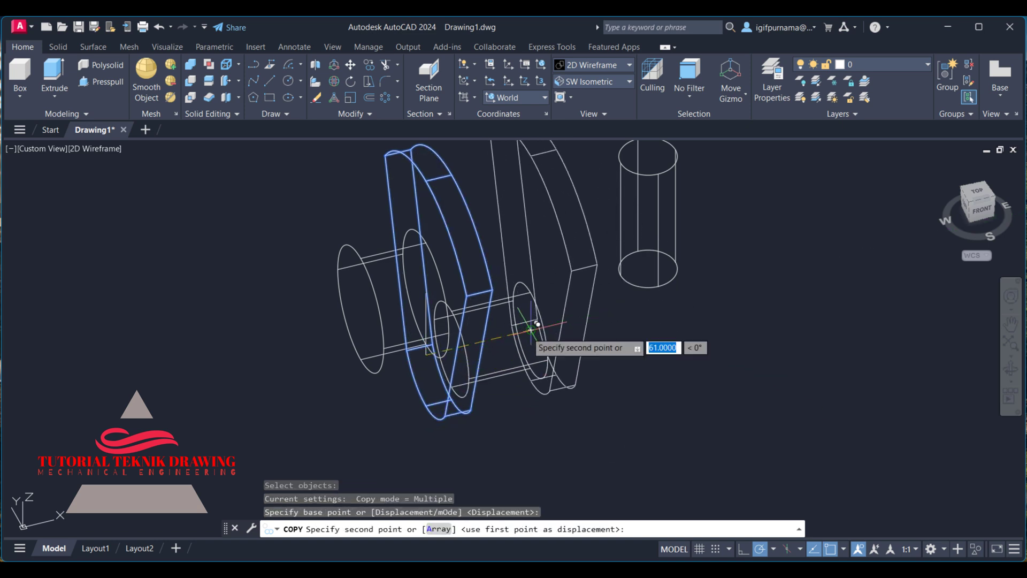
pyautogui.rightClick(690, 347)
pyautogui.click(702, 351)
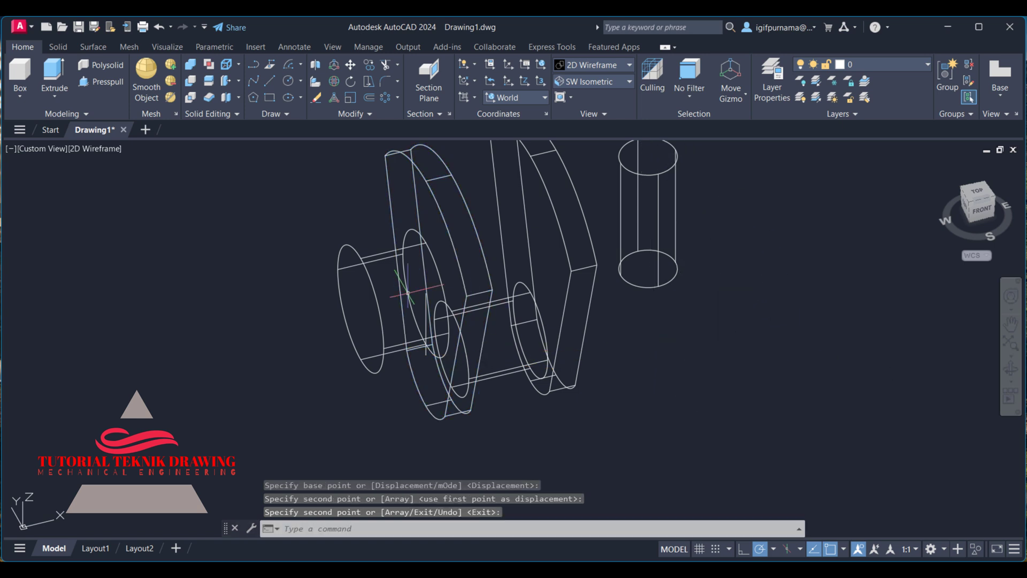
pyautogui.moveTo(686, 208); pyautogui.dragTo(674, 244, button='middle')
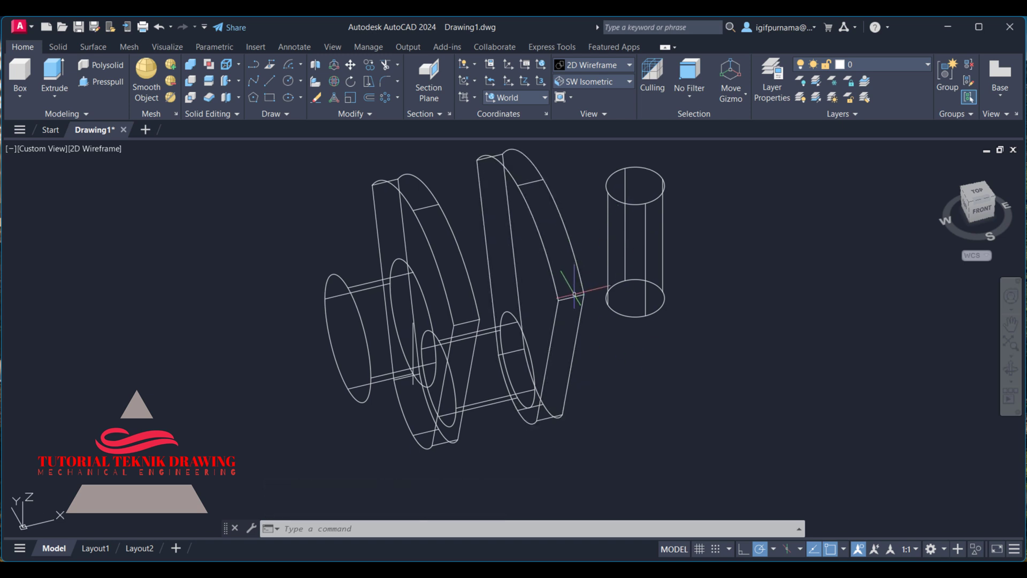
# Orbit the model, then snap to the FRONT view on the ViewCube
pyautogui.click(1011, 369)
pyautogui.moveTo(695, 310); pyautogui.dragTo(619, 321)
pyautogui.rightClick(579, 321)
pyautogui.click(602, 255)
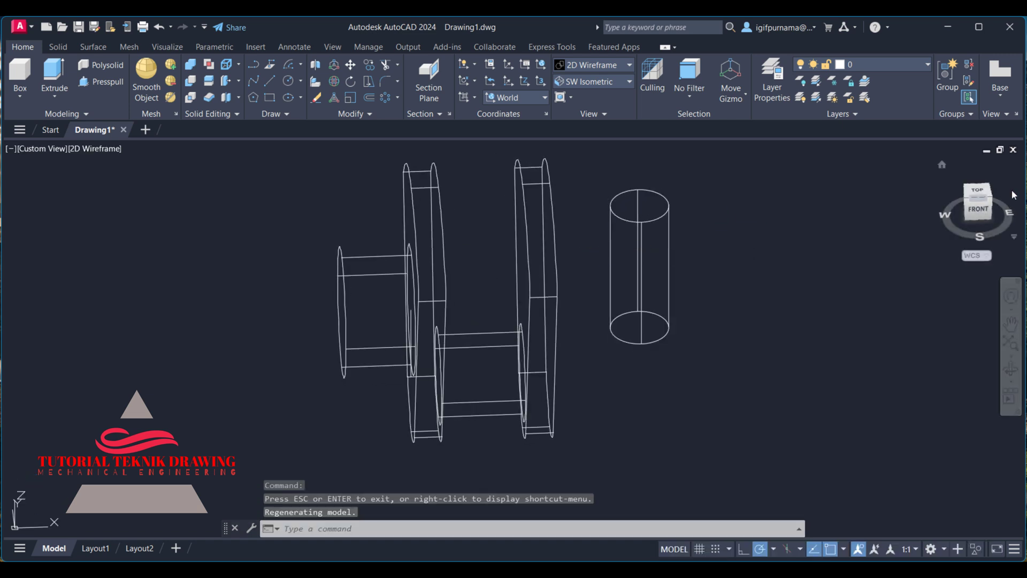
pyautogui.click(986, 211)
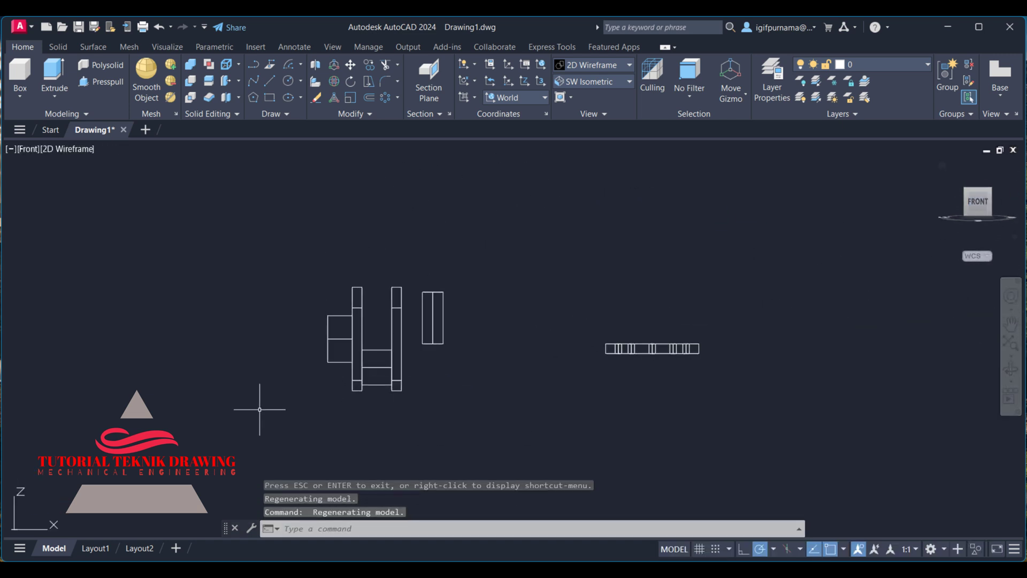
# Align the UCS to the current view
pyautogui.click(539, 96)
pyautogui.click(510, 117)
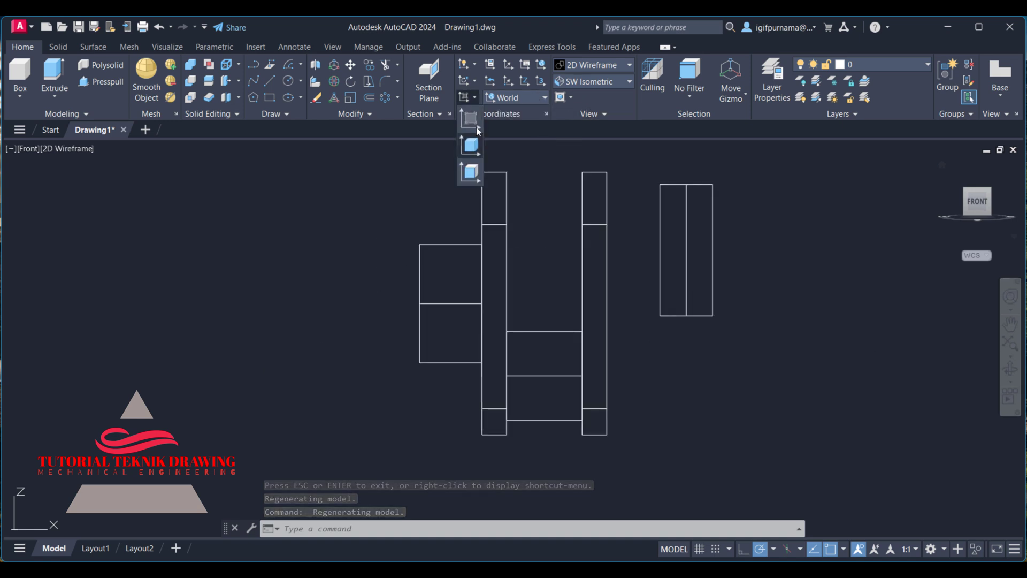
pyautogui.click(471, 144)
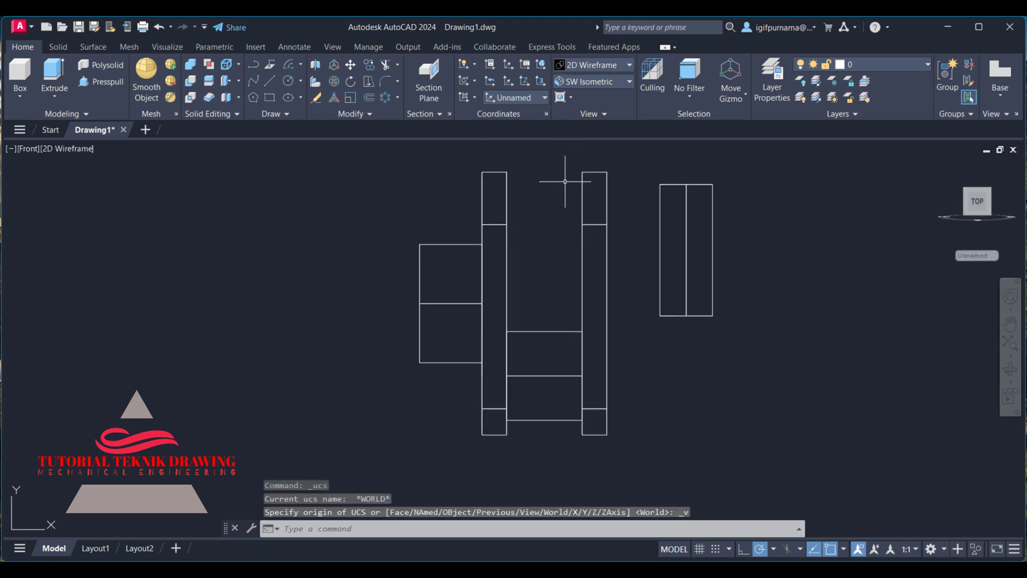
pyautogui.click(388, 112)
pyautogui.click(384, 129)
pyautogui.click(428, 370)
pyautogui.click(406, 303)
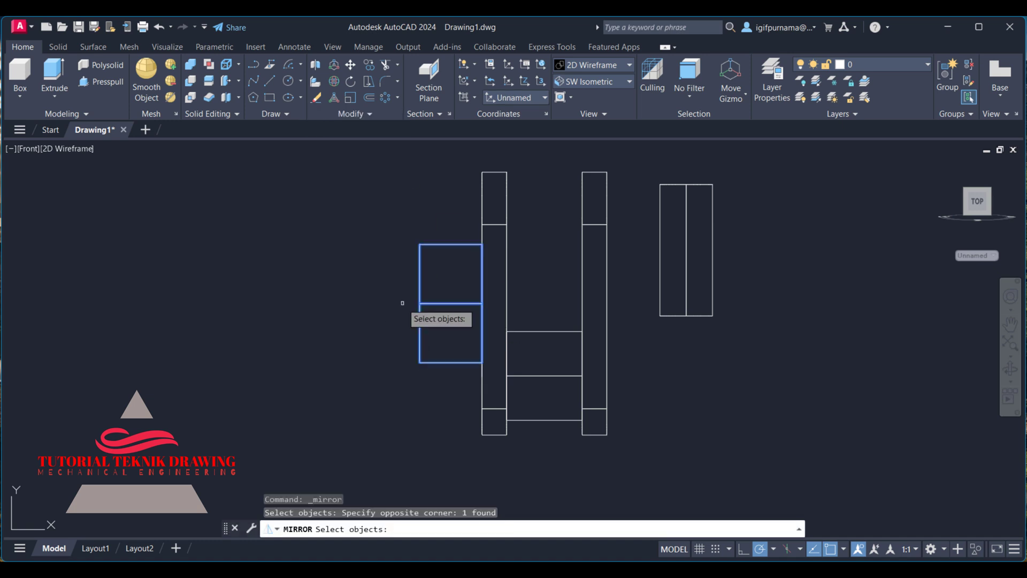
pyautogui.press('Return')
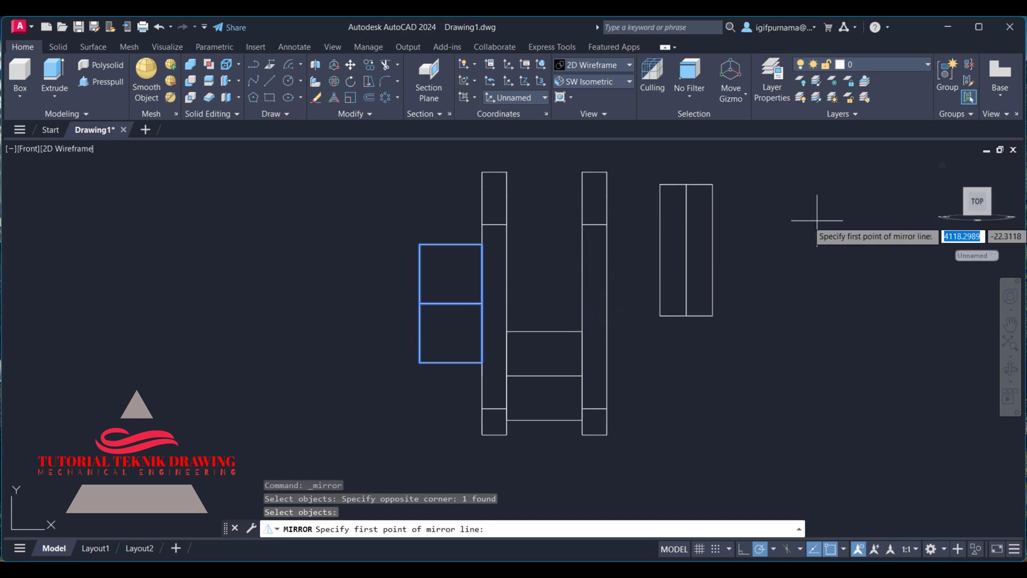
pyautogui.press('Escape')
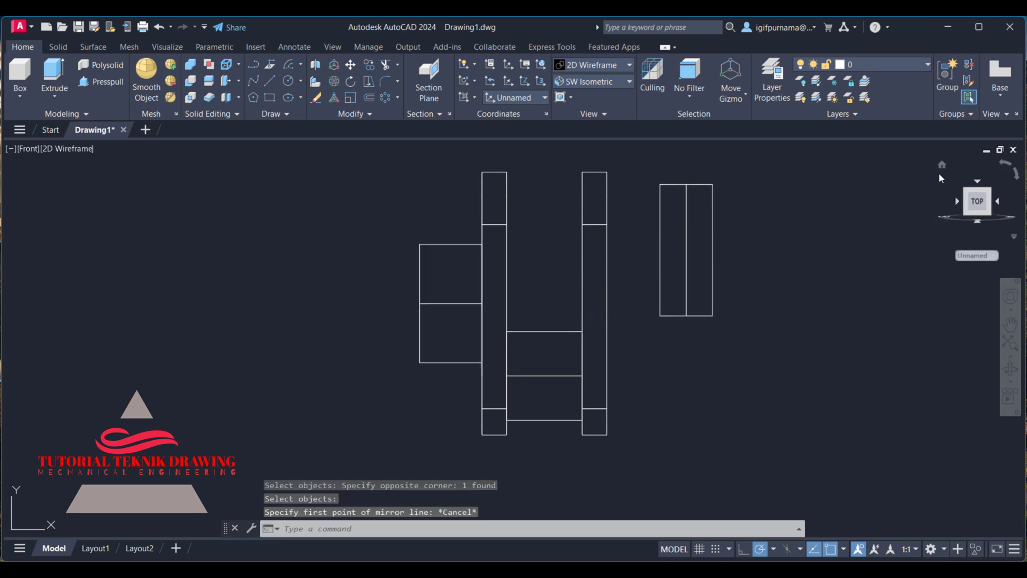
pyautogui.click(270, 81)
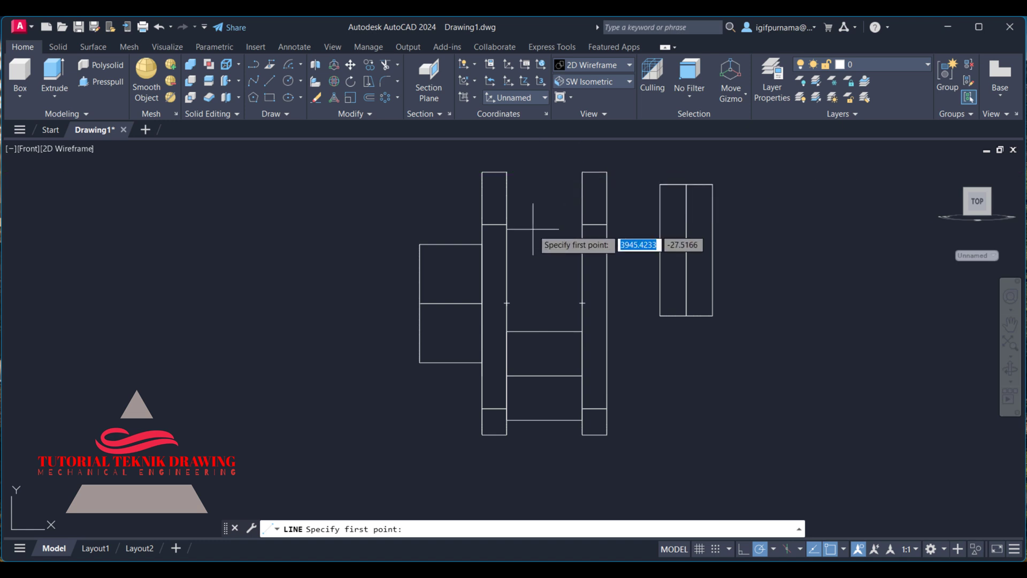
# Return to the home isometric view and orbit closer to the crankshaft
pyautogui.press('Escape')
pyautogui.click(943, 167)
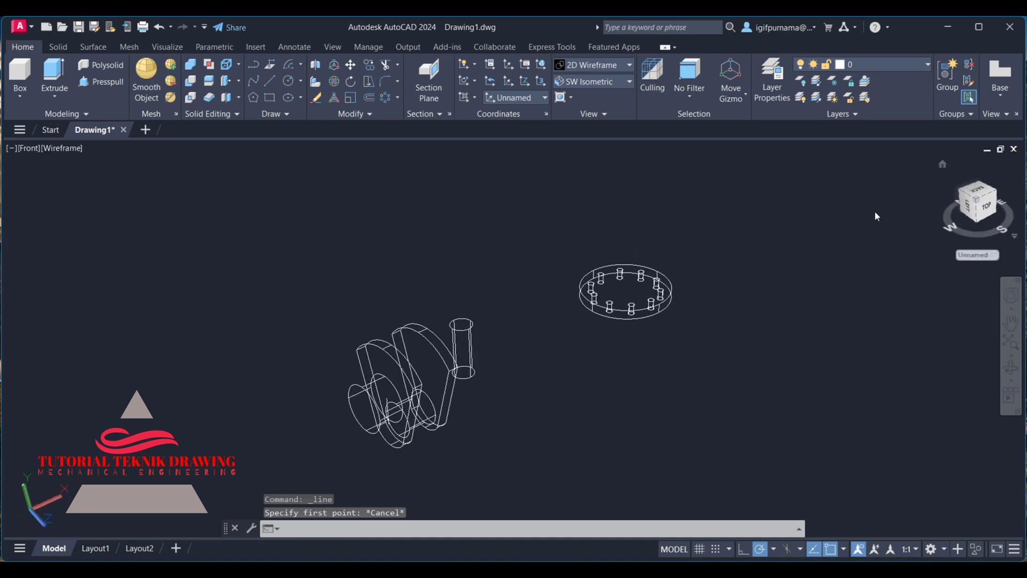
pyautogui.scroll(5, 412, 369)
pyautogui.keyDown('shift'); pyautogui.moveTo(508, 295); pyautogui.dragTo(535, 278, button='middle'); pyautogui.keyUp('shift')
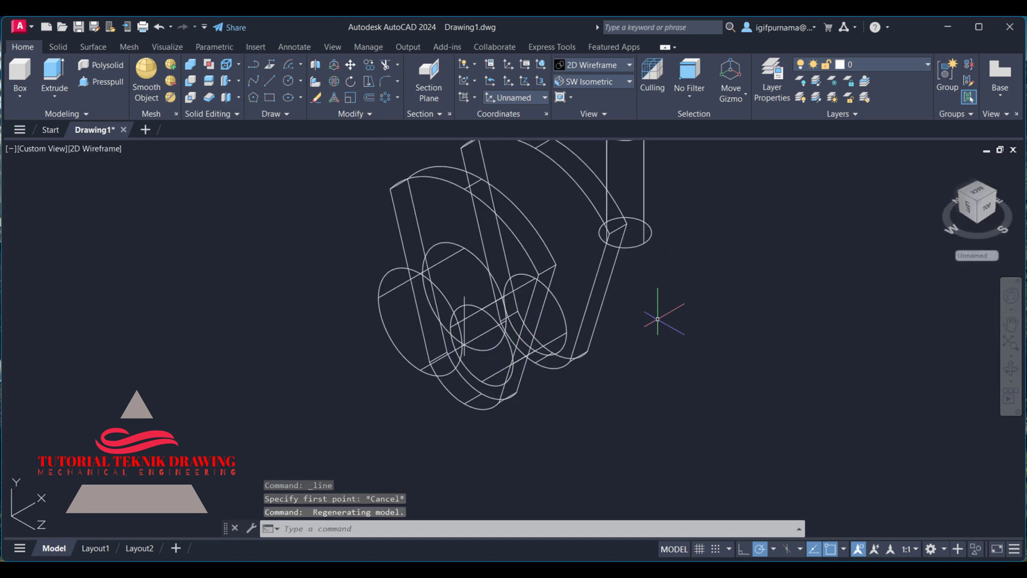
pyautogui.keyDown('shift'); pyautogui.moveTo(635, 349); pyautogui.dragTo(602, 367, button='middle'); pyautogui.keyUp('shift')
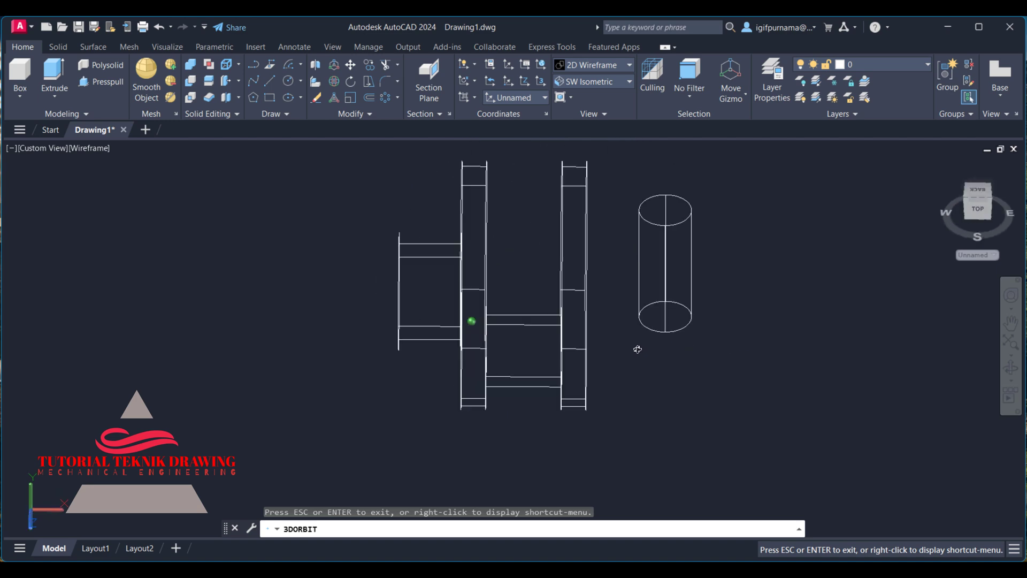
pyautogui.rightClick(678, 235)
pyautogui.click(706, 241)
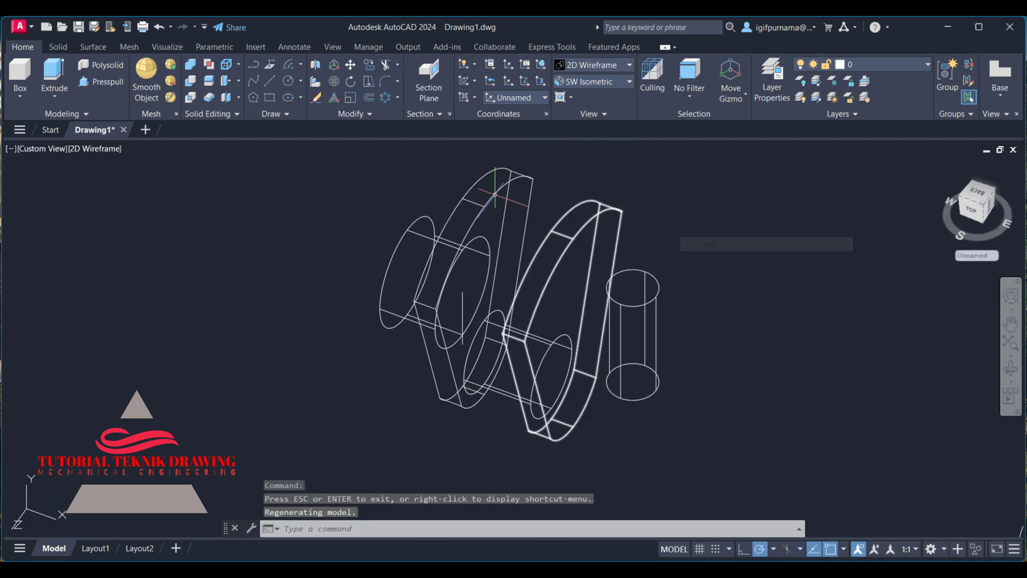
# Draw a 44-unit guide line on the second crank web
pyautogui.click(269, 80)
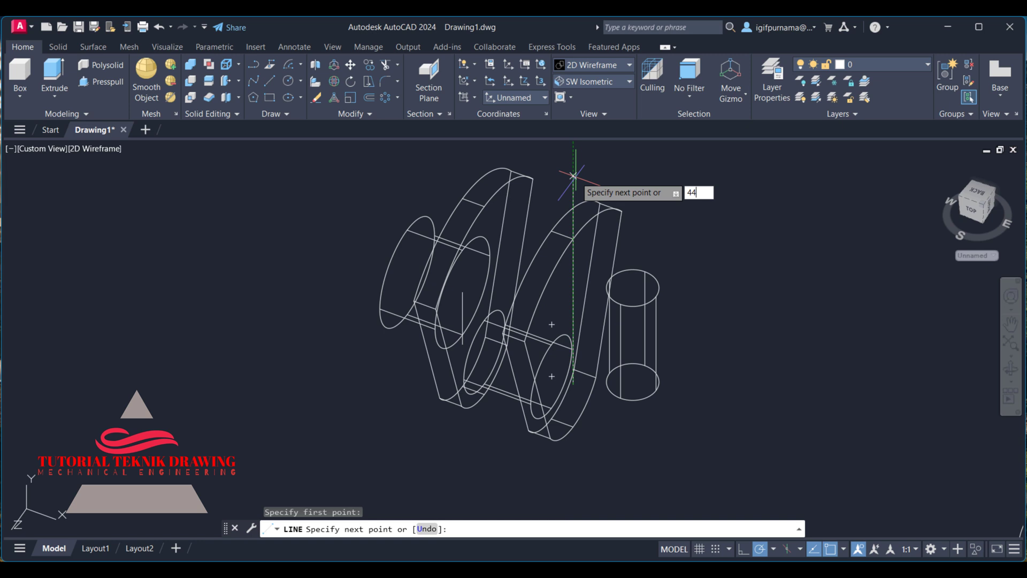
pyautogui.rightClick(573, 176)
pyautogui.click(601, 185)
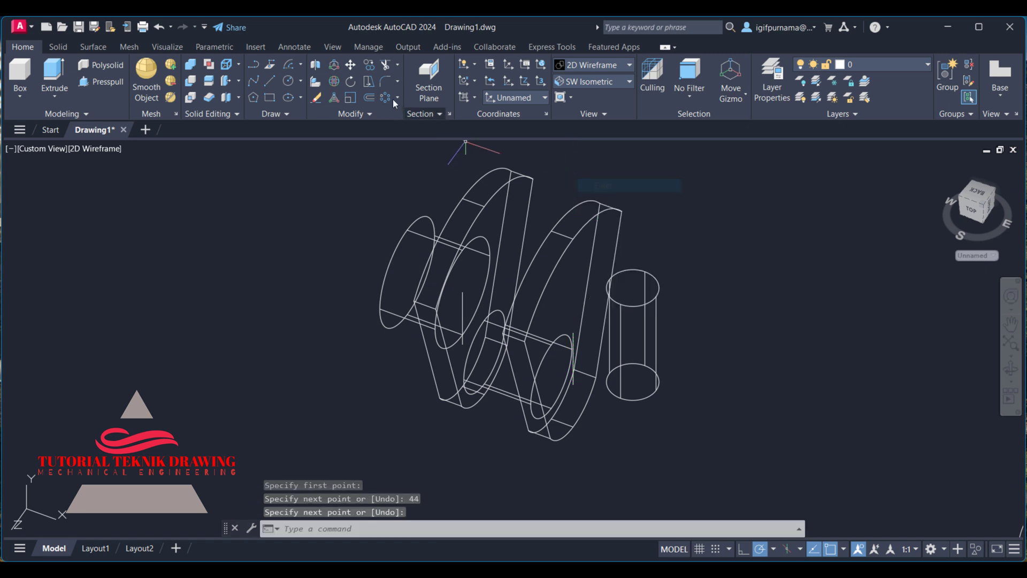
# Copy the left end journal 114 units to the crankshaft's far end
pyautogui.click(369, 69)
pyautogui.click(409, 270)
pyautogui.click(378, 247)
pyautogui.press('Return')
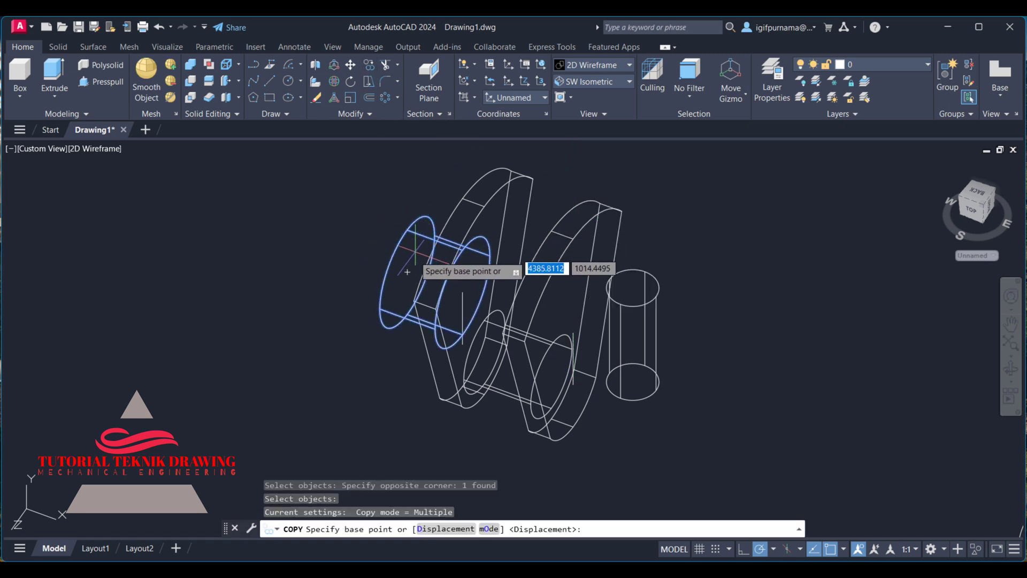
pyautogui.click(407, 272)
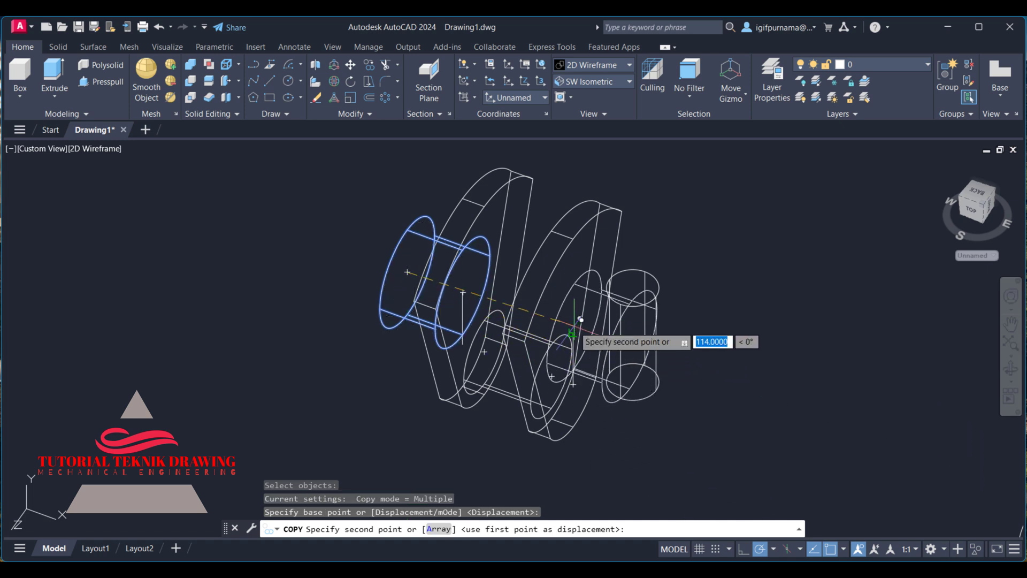
pyautogui.click(580, 319)
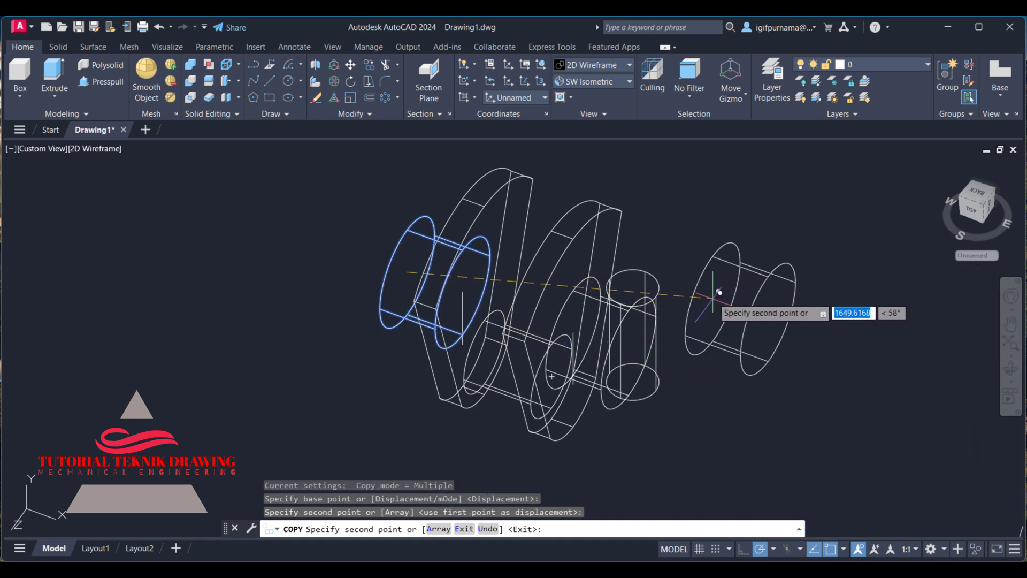
pyautogui.rightClick(719, 292)
pyautogui.click(731, 297)
# Switch to the Shaded visual style and orbit the crankshaft slightly
pyautogui.click(586, 65)
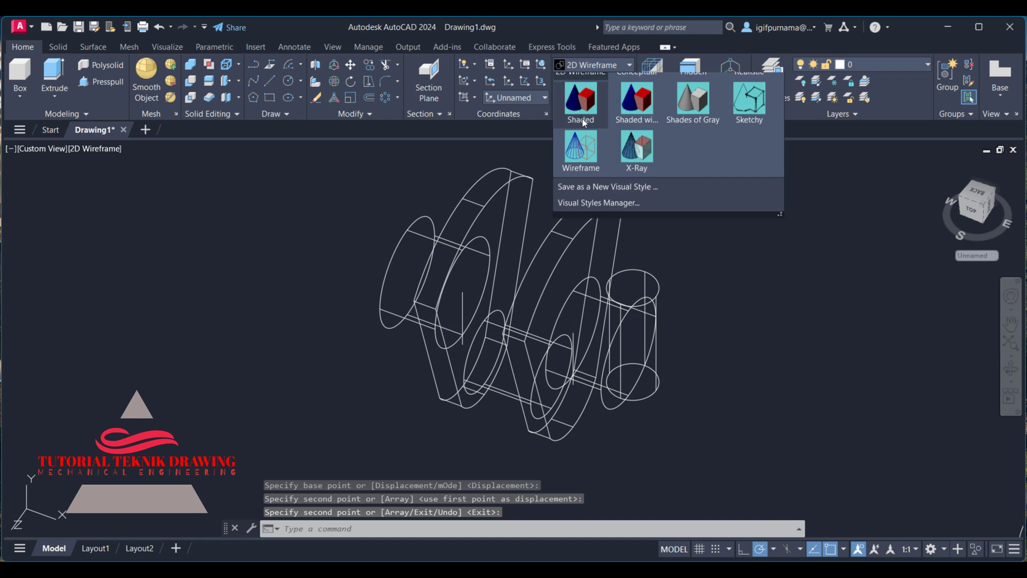
pyautogui.click(582, 118)
pyautogui.click(1011, 369)
pyautogui.moveTo(856, 343); pyautogui.dragTo(775, 340)
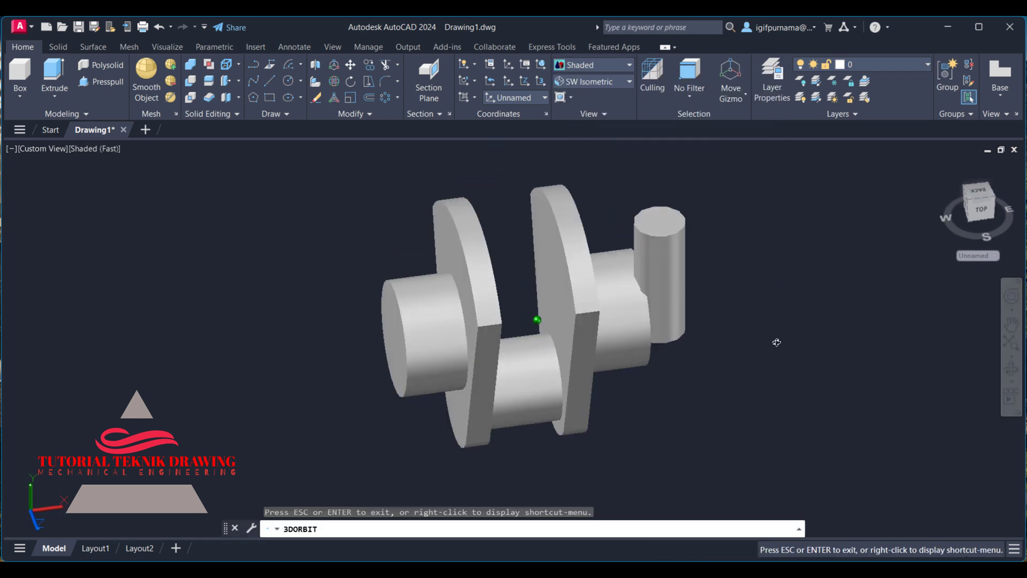
pyautogui.rightClick(744, 259)
pyautogui.click(762, 267)
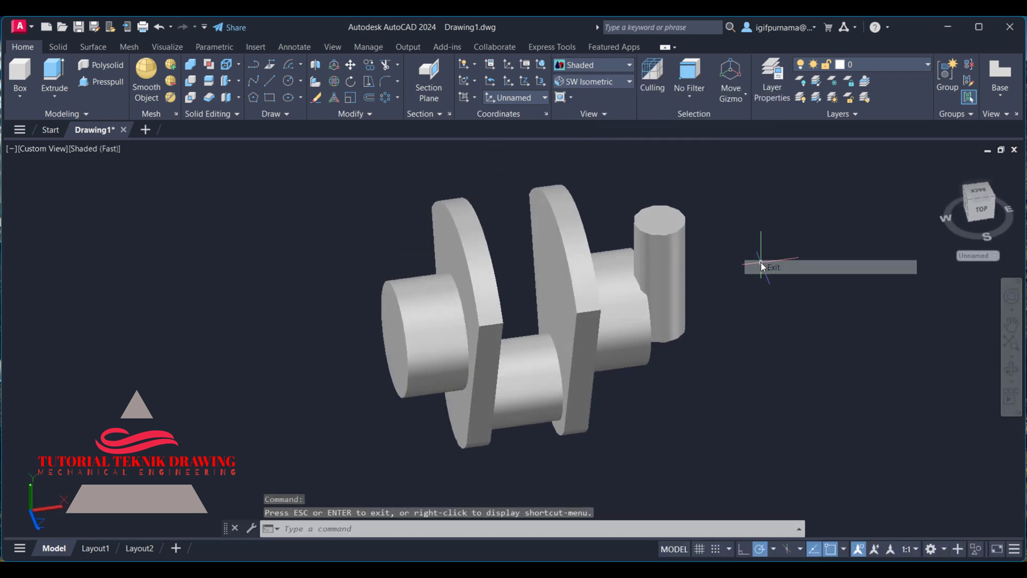
# Move the standalone upright cylinder off to the far left
pyautogui.click(350, 65)
pyautogui.click(672, 235)
pyautogui.press('Return')
pyautogui.click(659, 220)
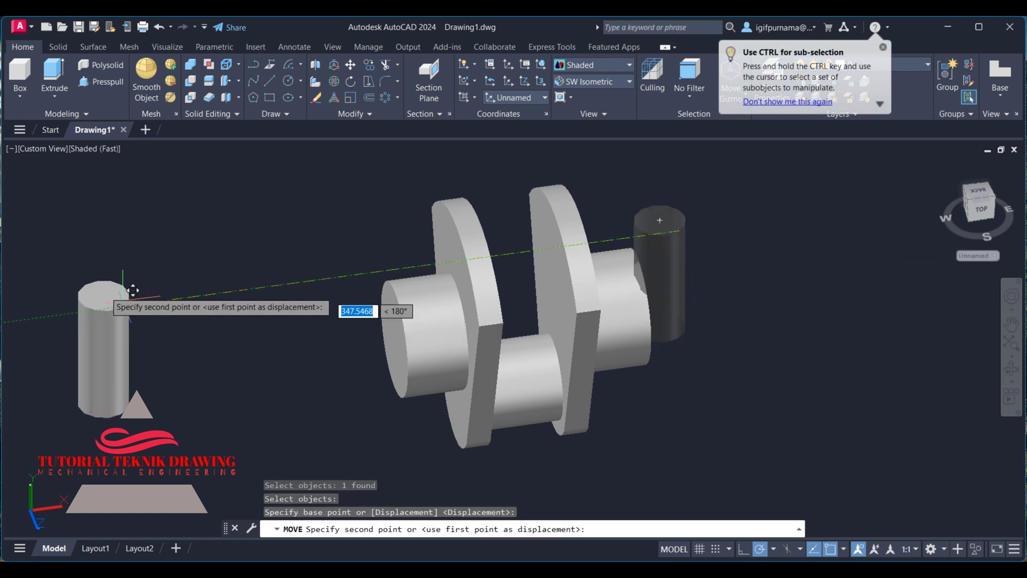
pyautogui.click(54, 233)
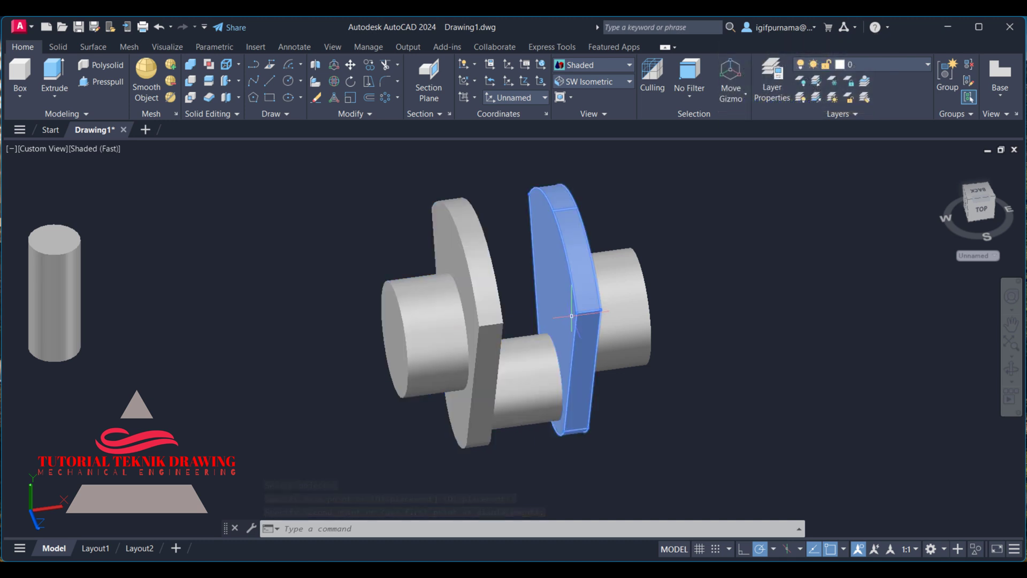
# Union all the crankshaft parts into a single solid
pyautogui.click(191, 66)
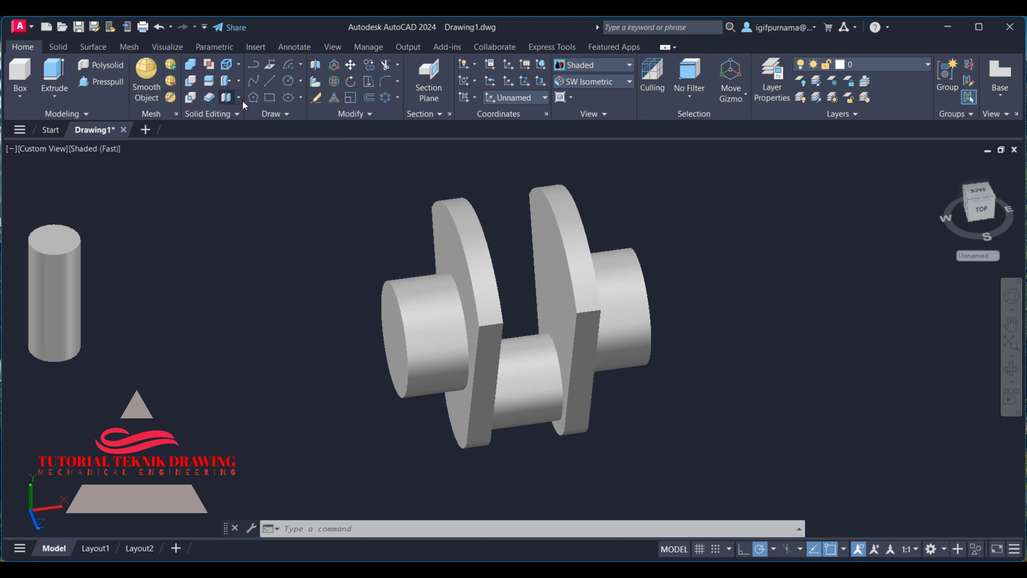
pyautogui.click(706, 414)
pyautogui.click(311, 190)
pyautogui.press('Return')
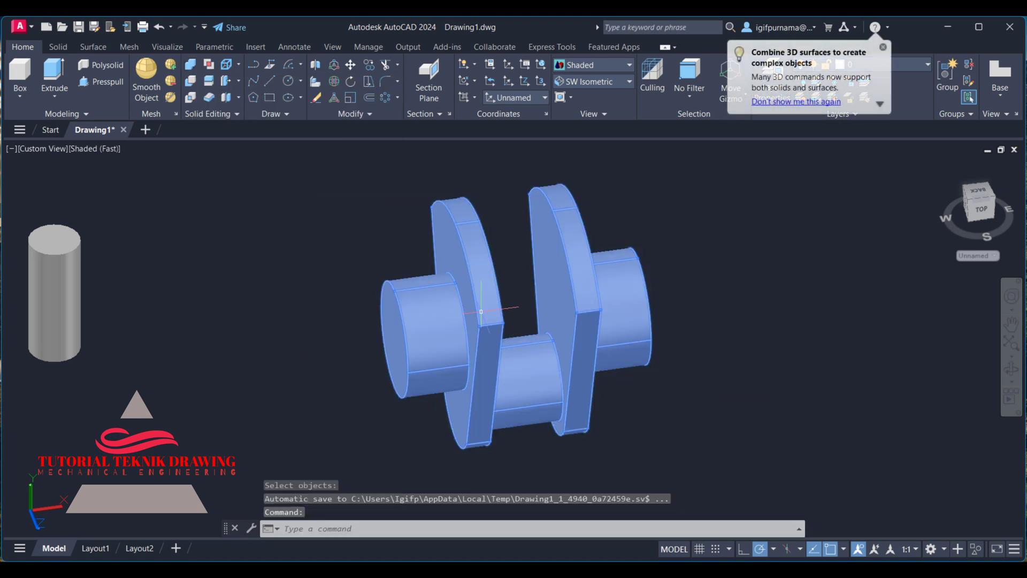
# Copy the combined crank unit to sit beside the original
pyautogui.click(368, 66)
pyautogui.click(460, 355)
pyautogui.press('Return')
pyautogui.click(422, 341)
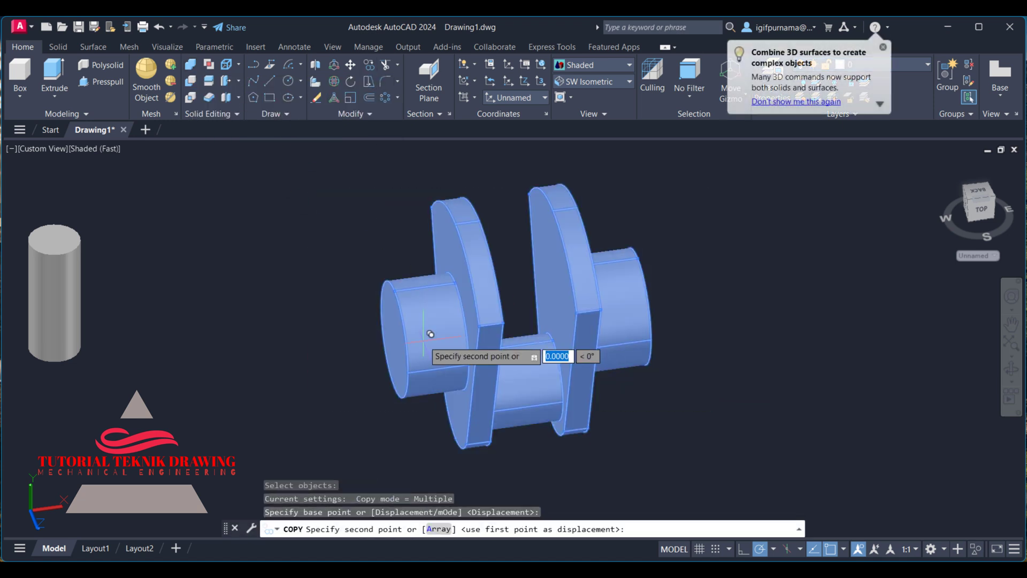
pyautogui.rightClick(764, 288)
pyautogui.click(784, 290)
pyautogui.moveTo(661, 275); pyautogui.dragTo(527, 303, button='middle')
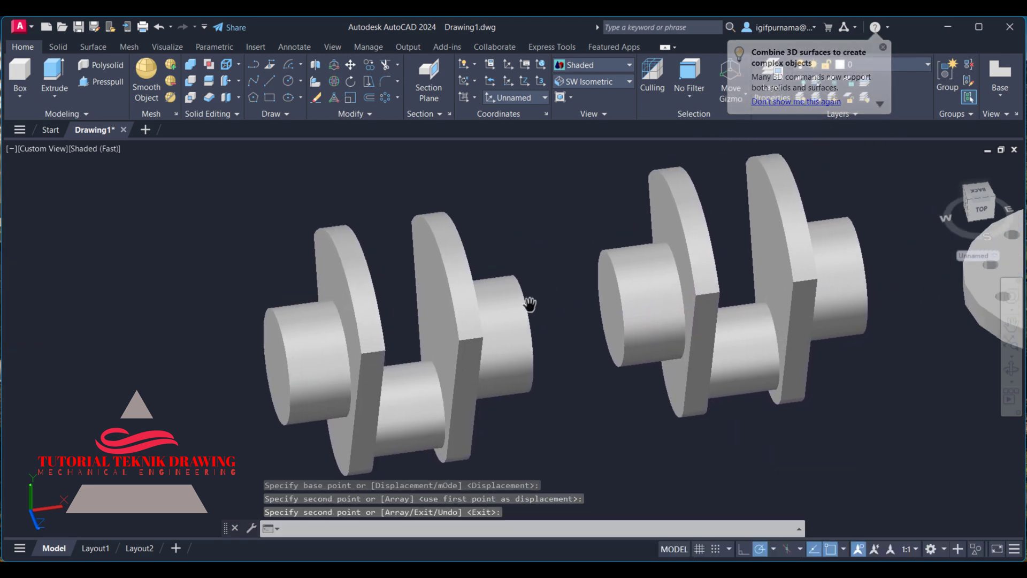
# 3D-rotate the right crank unit 180° about the X axis, cancelling an extra rotation
pyautogui.click(332, 84)
pyautogui.click(669, 259)
pyautogui.press('Return')
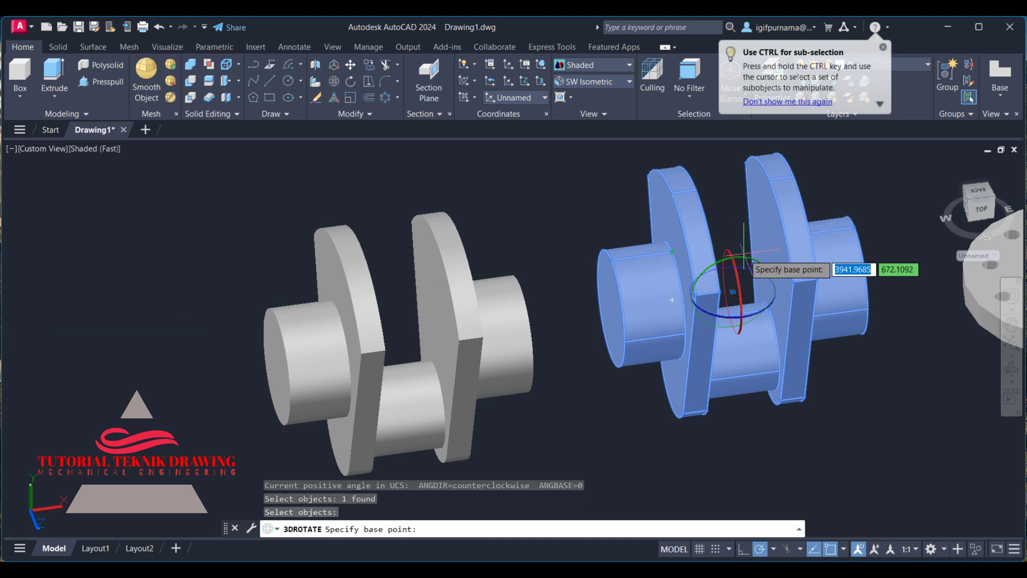
pyautogui.click(733, 292)
pyautogui.click(736, 321)
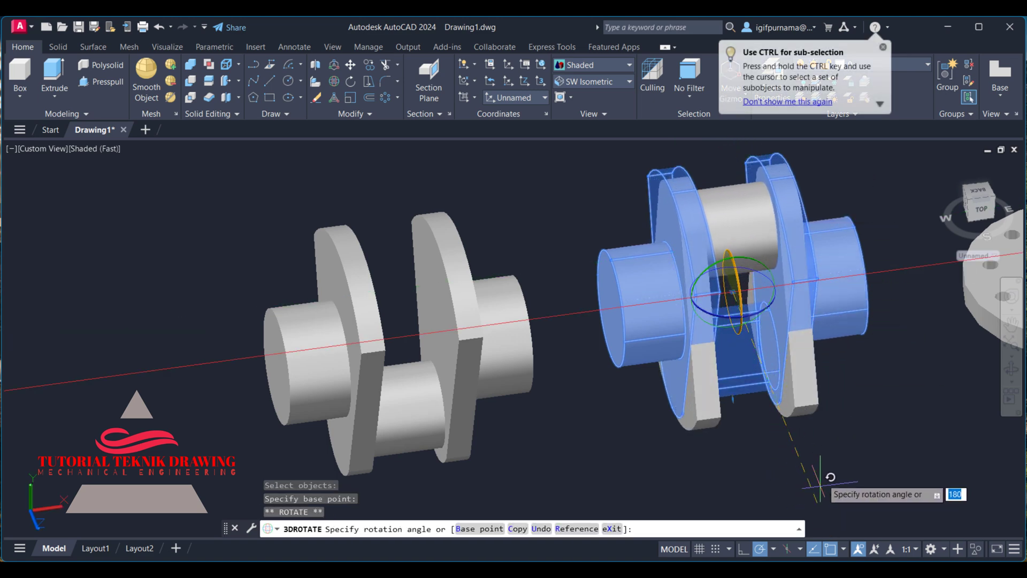
pyautogui.press('Return')
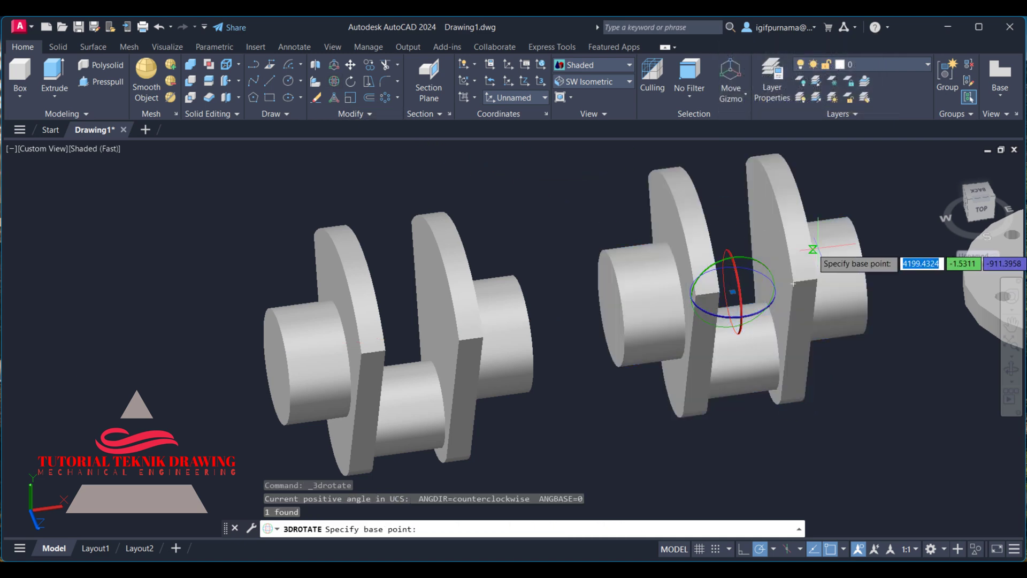
pyautogui.click(735, 261)
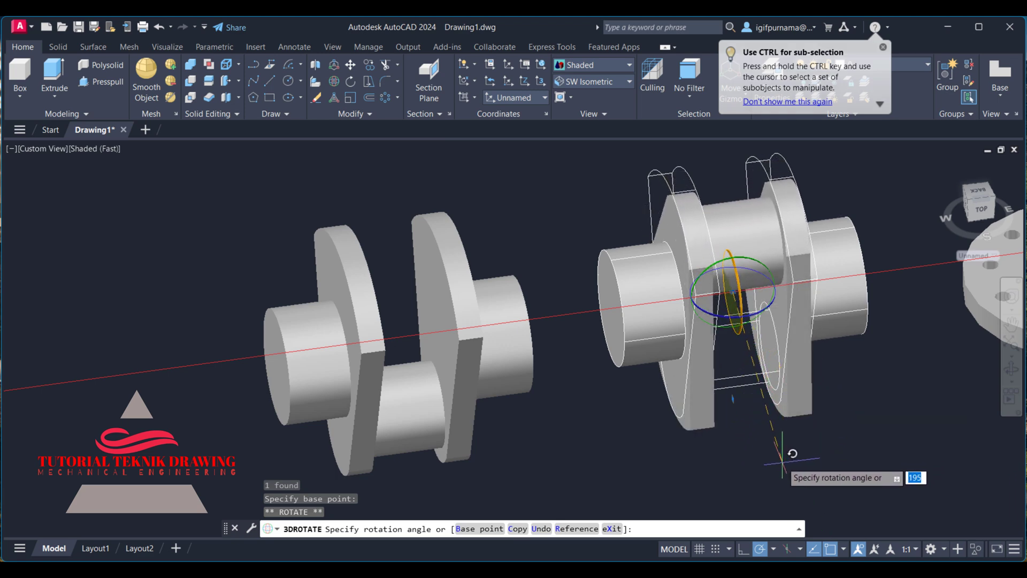
pyautogui.press('Escape')
pyautogui.press('Escape')
pyautogui.moveTo(577, 289); pyautogui.dragTo(537, 279, button='middle')
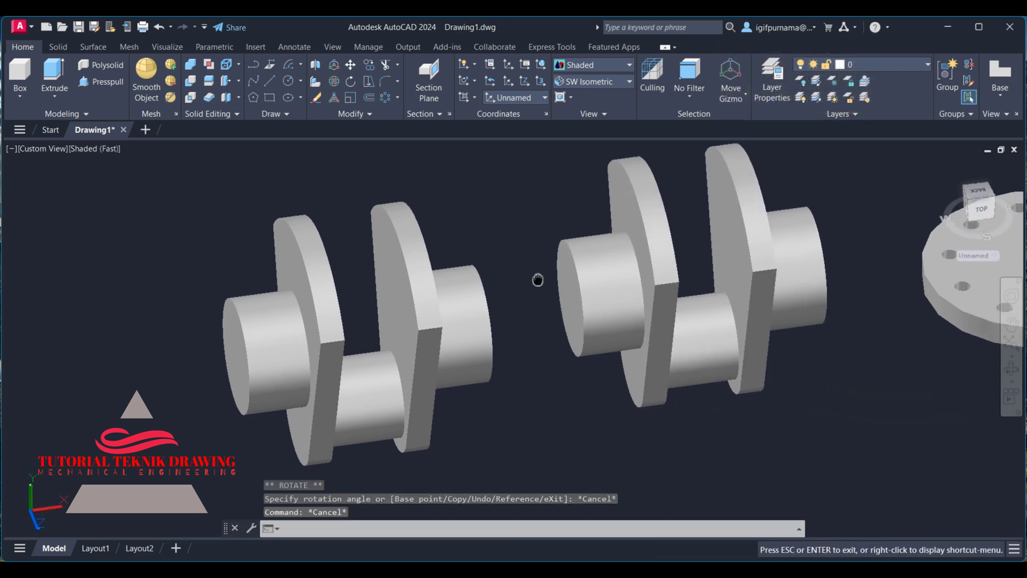
# Re-rotate the right crank unit 180° on a newly chosen axis so its crankpin opposes the first
pyautogui.click(333, 80)
pyautogui.click(594, 227)
pyautogui.press('Return')
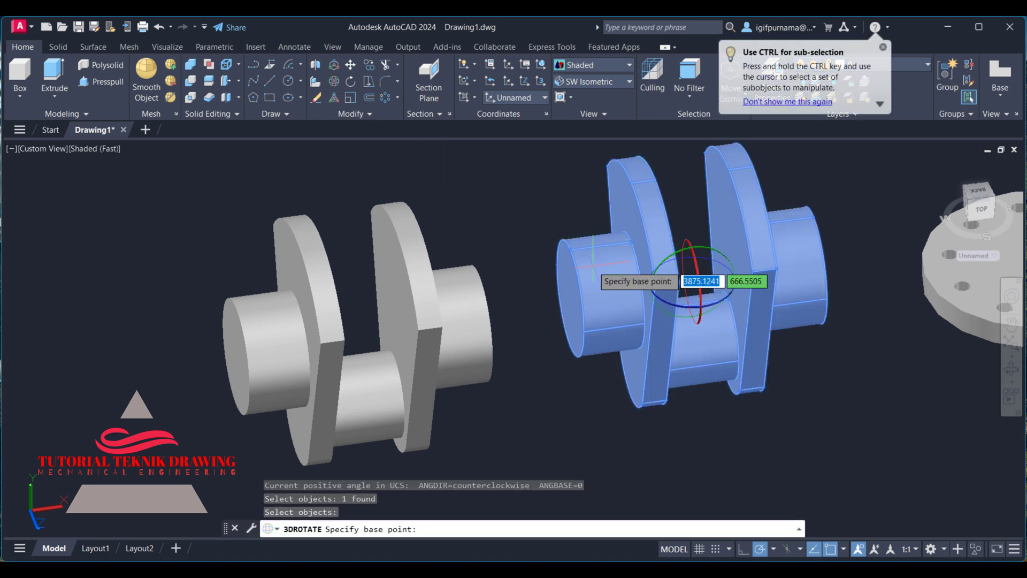
pyautogui.keyDown('shift'); pyautogui.moveTo(691, 280); pyautogui.dragTo(732, 302, button='middle'); pyautogui.keyUp('shift')
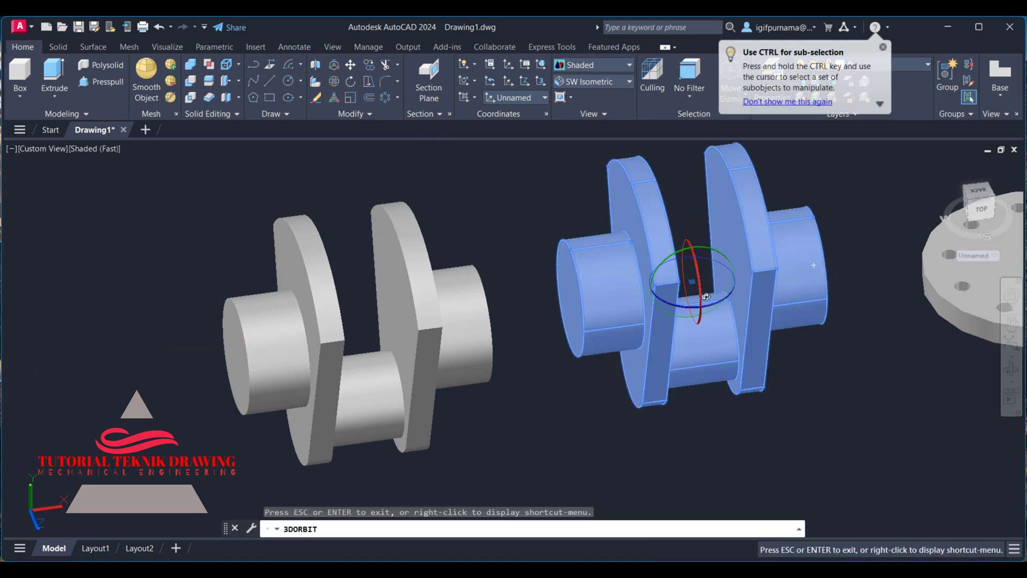
pyautogui.rightClick(687, 215)
pyautogui.click(713, 221)
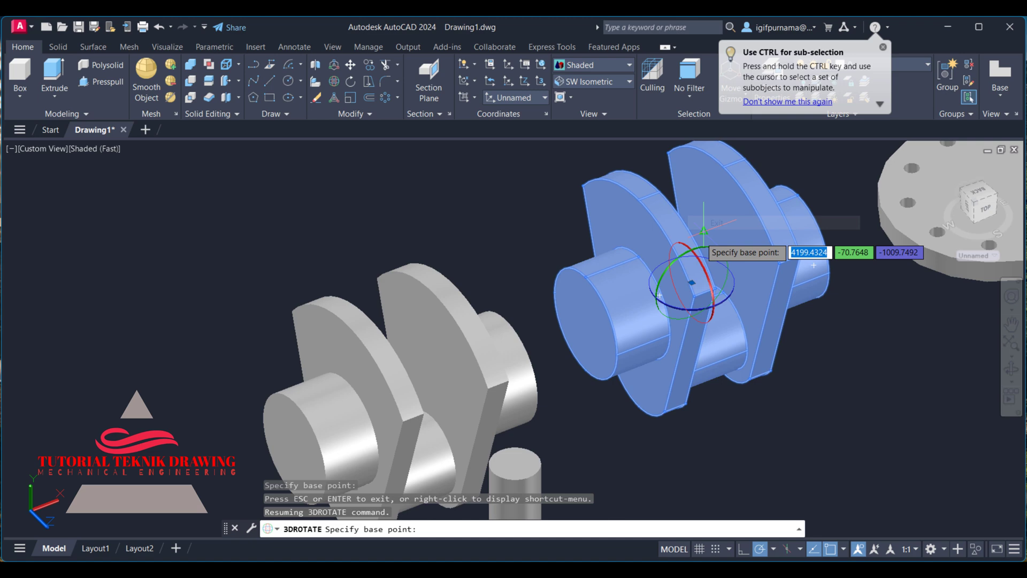
pyautogui.click(696, 254)
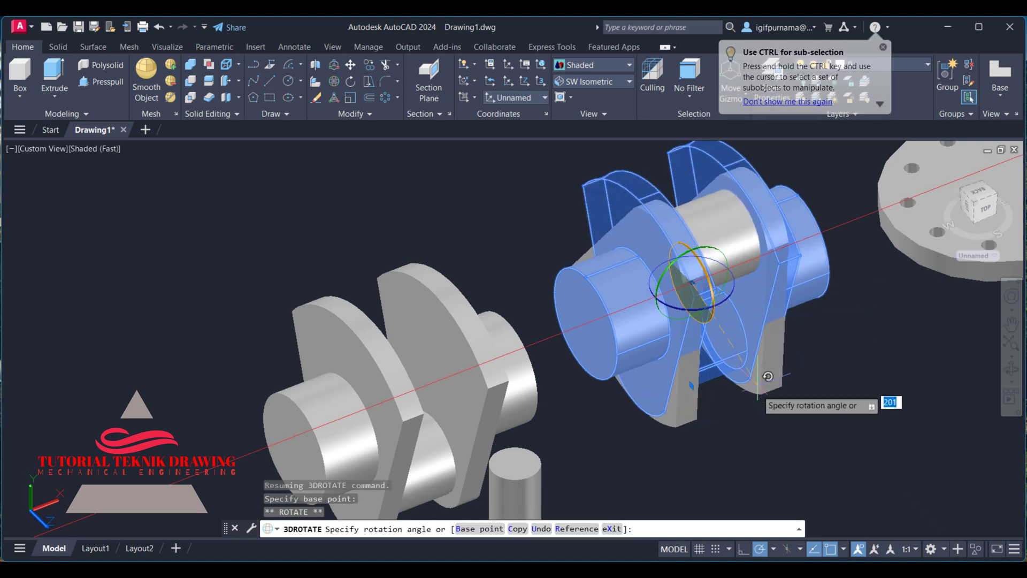
pyautogui.click(814, 404)
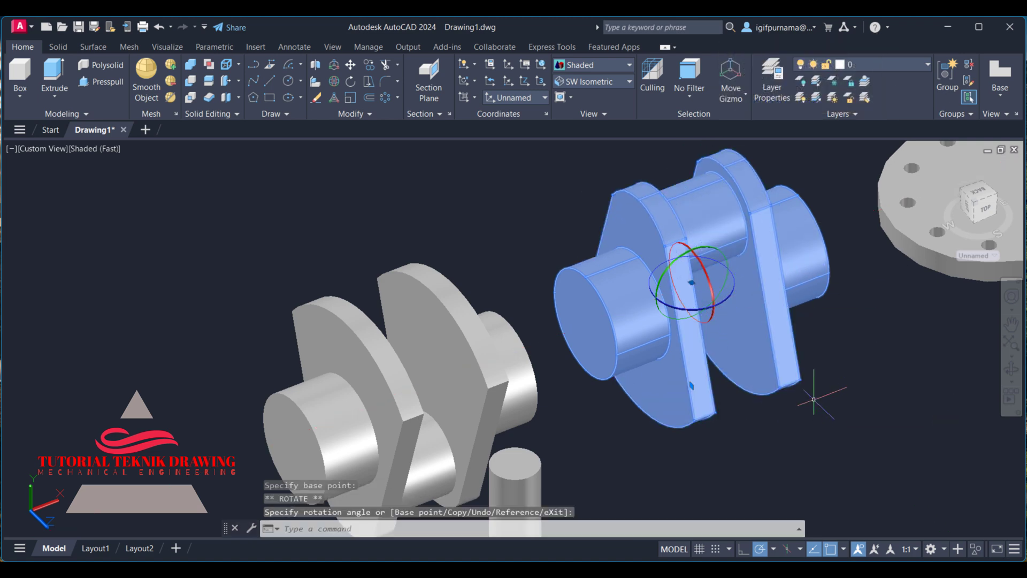
pyautogui.press('Escape')
# Switch to SW Isometric and orbit so both crank units are framed
pyautogui.click(970, 212)
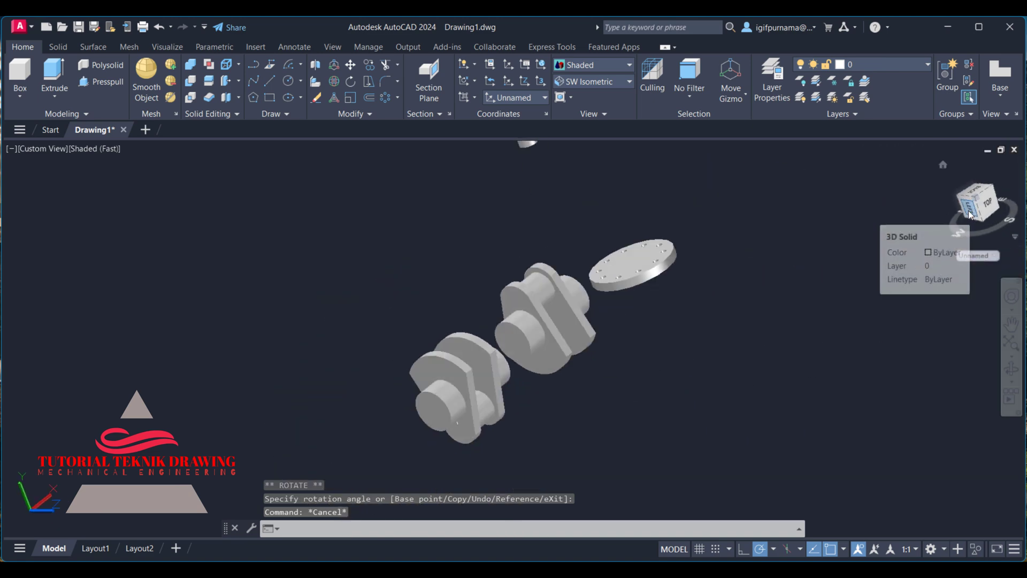
pyautogui.scroll(5, 592, 460)
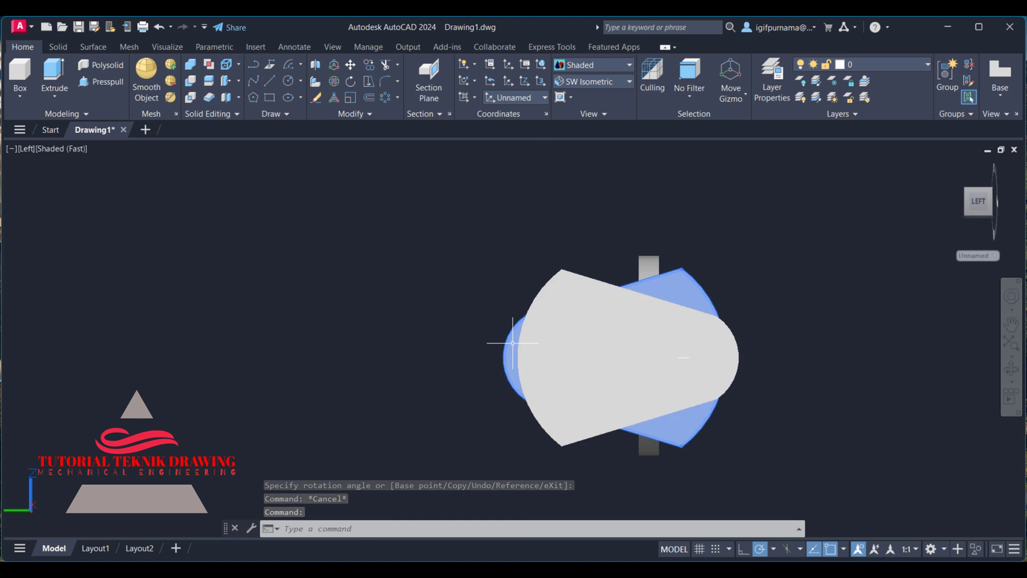
pyautogui.click(605, 81)
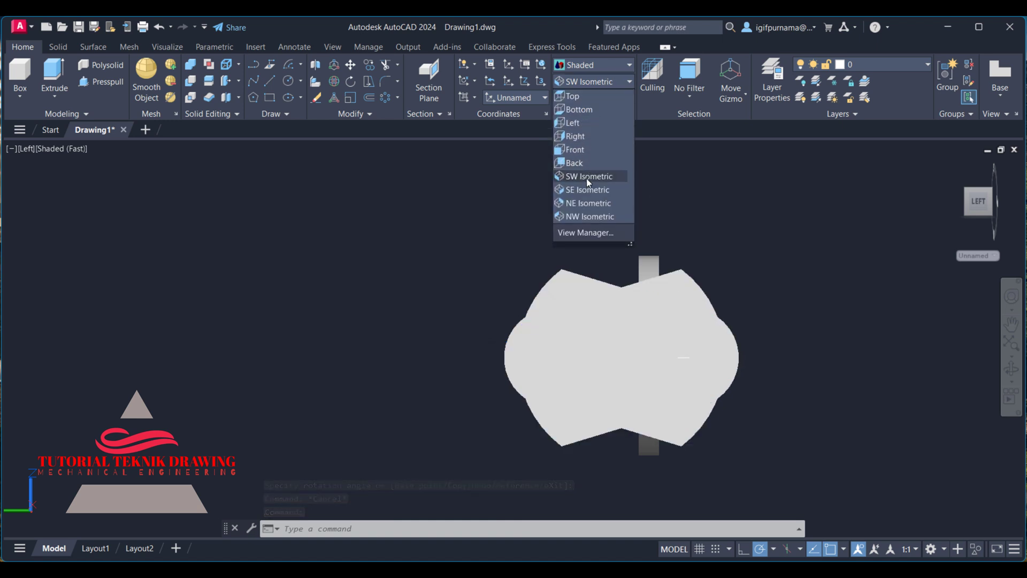
pyautogui.click(586, 179)
pyautogui.scroll(6, 462, 342)
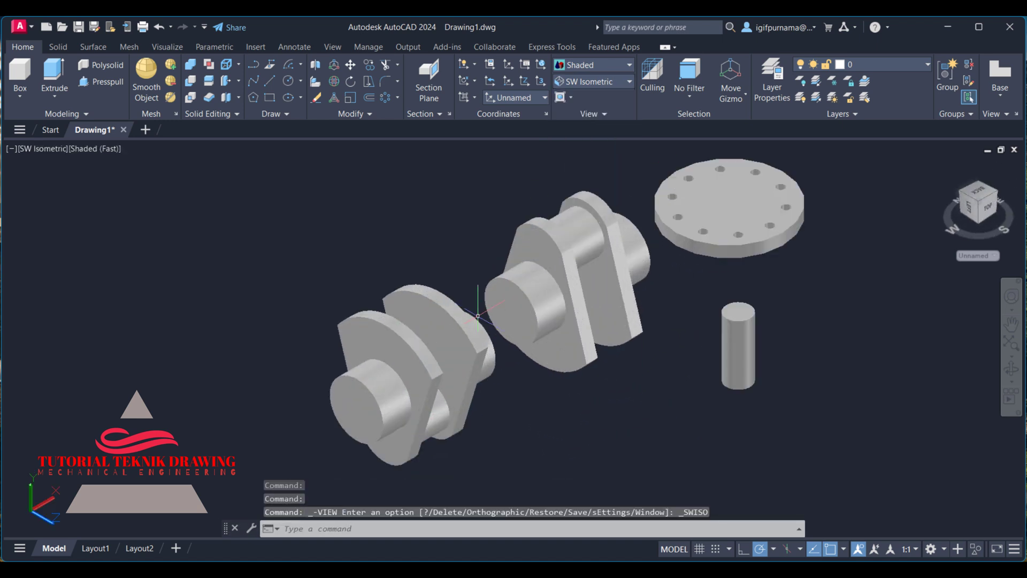
pyautogui.moveTo(462, 341); pyautogui.dragTo(414, 329, button='middle')
pyautogui.click(1020, 378)
pyautogui.moveTo(488, 394)
pyautogui.mouseDown()
pyautogui.moveTo(684, 250)
pyautogui.moveTo(480, 394)
pyautogui.moveTo(500, 257)
pyautogui.moveTo(482, 236)
pyautogui.moveTo(614, 259)
pyautogui.moveTo(458, 318)
pyautogui.mouseUp()
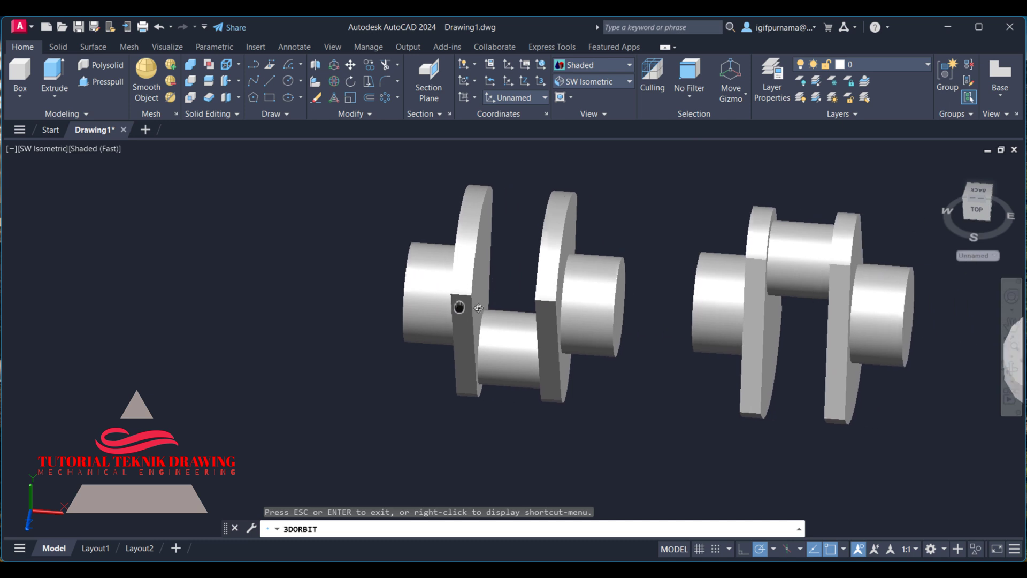
pyautogui.rightClick(608, 223)
pyautogui.click(637, 232)
pyautogui.scroll(3, 680, 252)
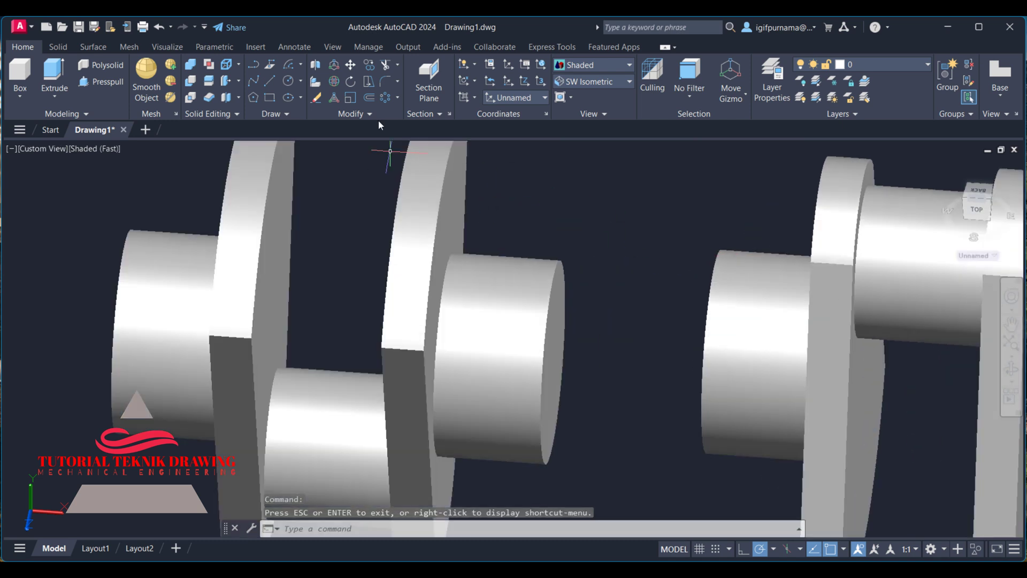
# Move the right crank unit from its journal edge onto the end of the left unit
pyautogui.click(349, 65)
pyautogui.click(722, 284)
pyautogui.press('Return')
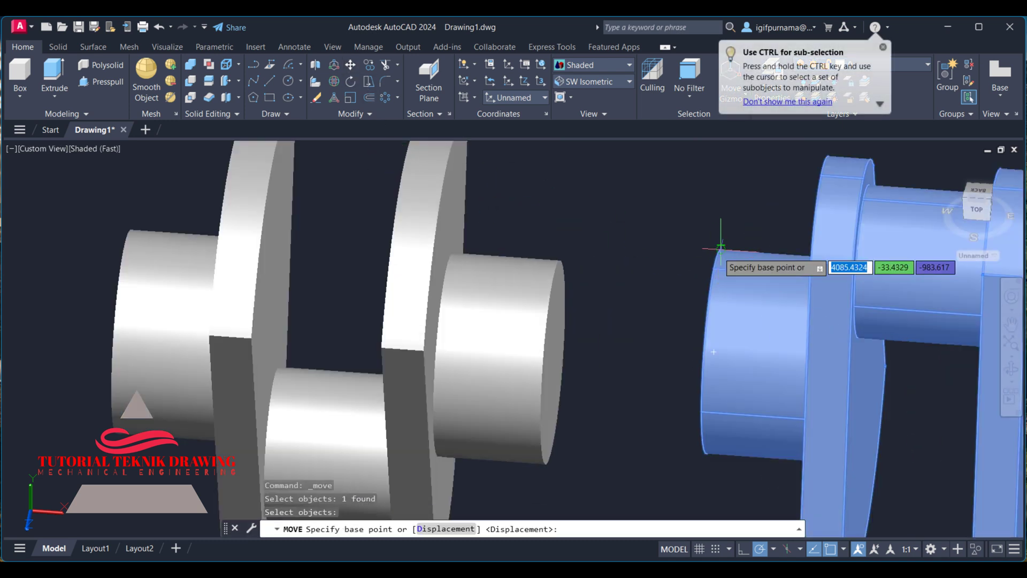
pyautogui.click(714, 351)
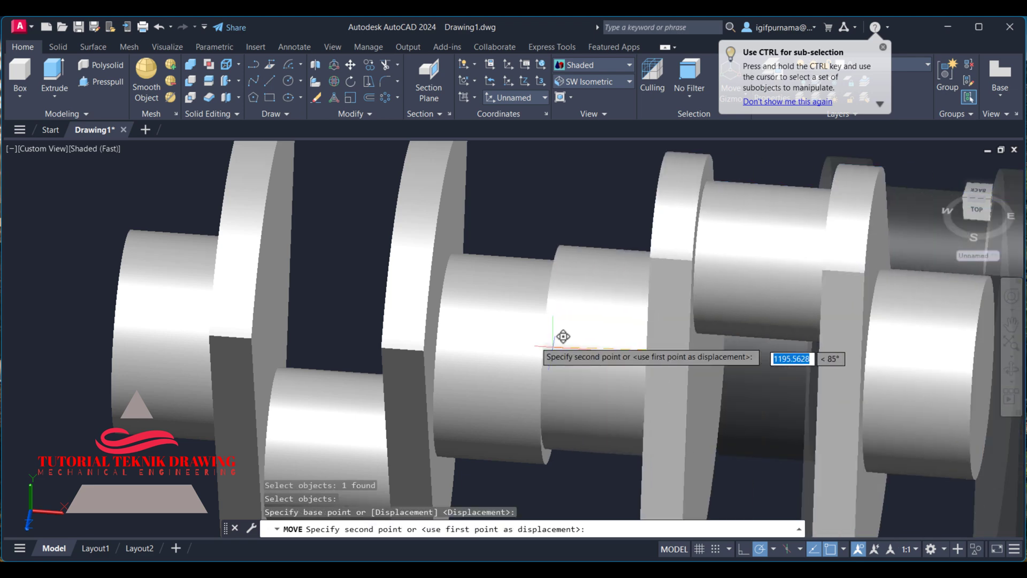
pyautogui.click(452, 346)
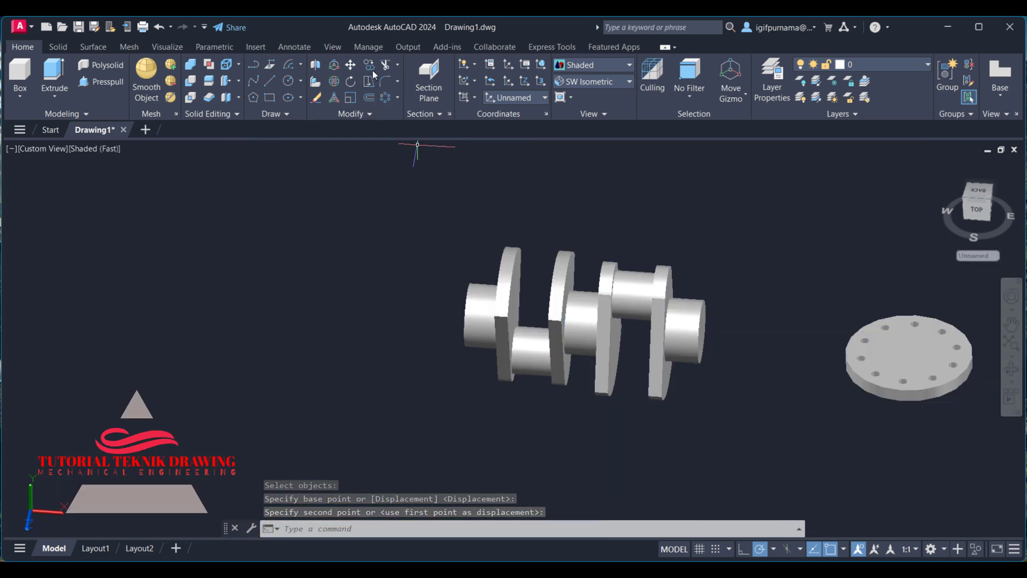
pyautogui.click(369, 65)
# Copy the second crank unit onto the crankshaft's end, making six webs
pyautogui.click(665, 320)
pyautogui.scroll(2, 646, 299)
pyautogui.press('Return')
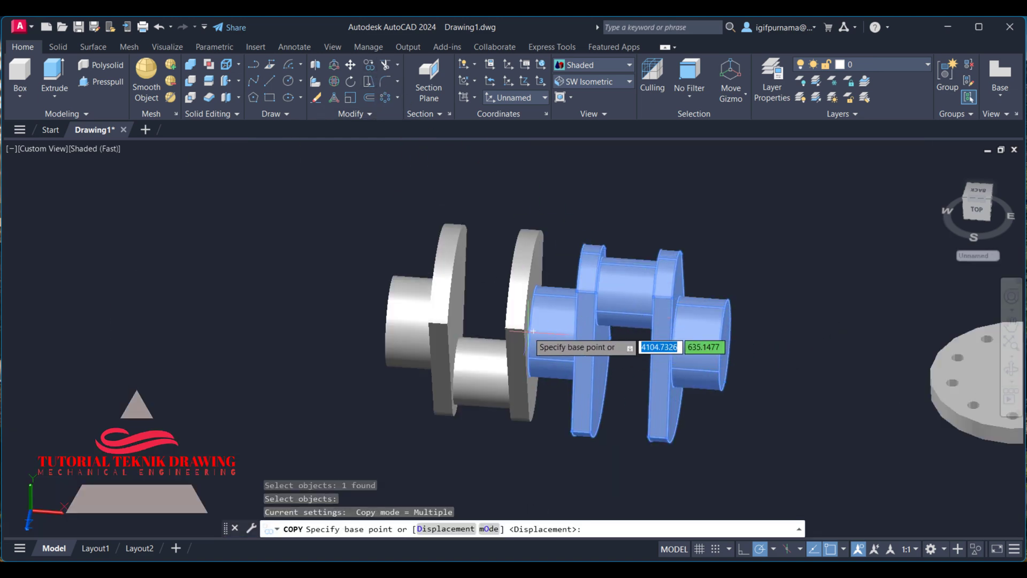
pyautogui.click(534, 332)
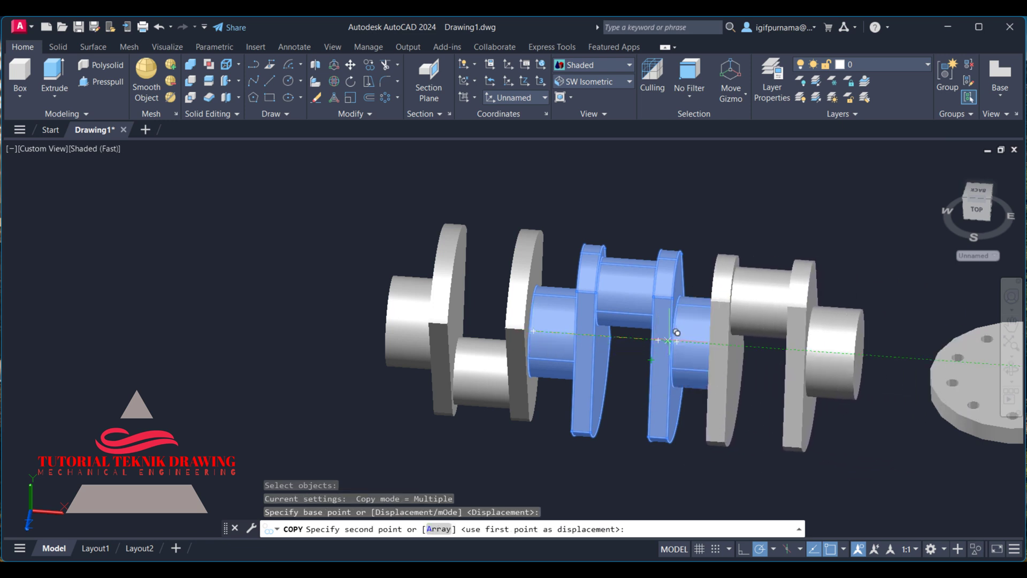
pyautogui.click(687, 334)
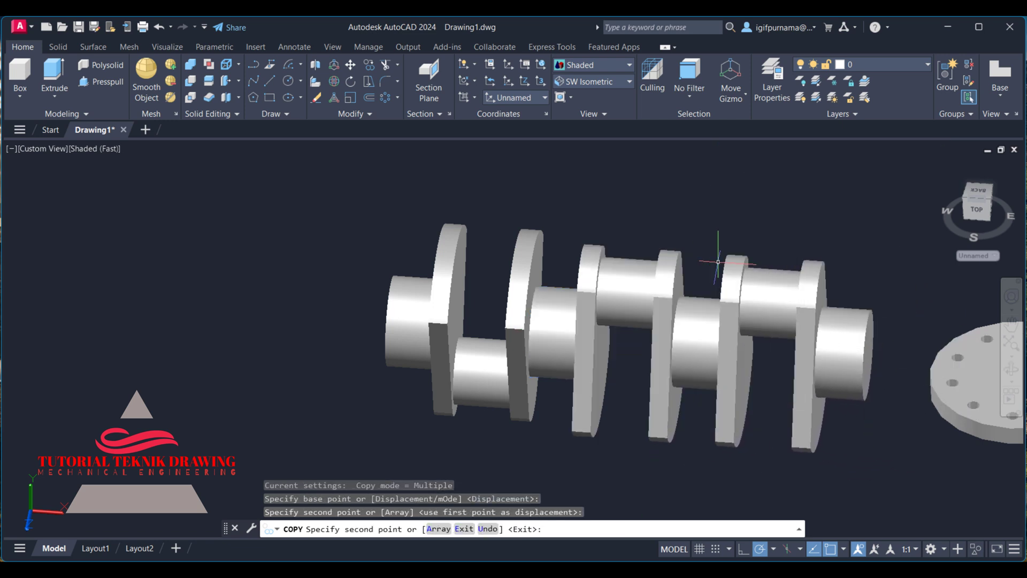
pyautogui.press('Return')
pyautogui.scroll(2, 669, 347)
pyautogui.press('Return')
pyautogui.moveTo(447, 161); pyautogui.dragTo(379, 145, button='middle')
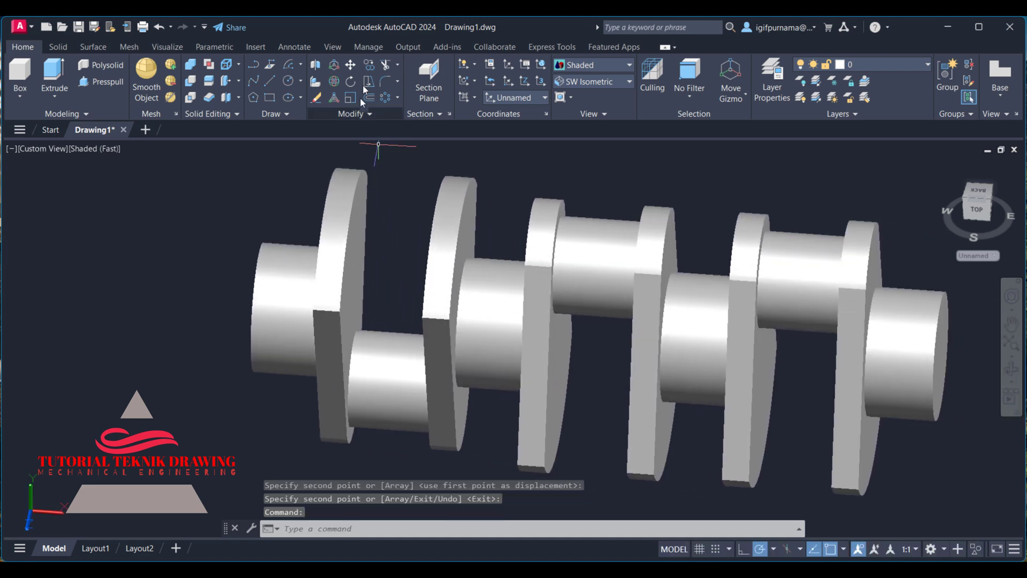
# Begin another copy of the first crank unit, setting its base point
pyautogui.press('Return')
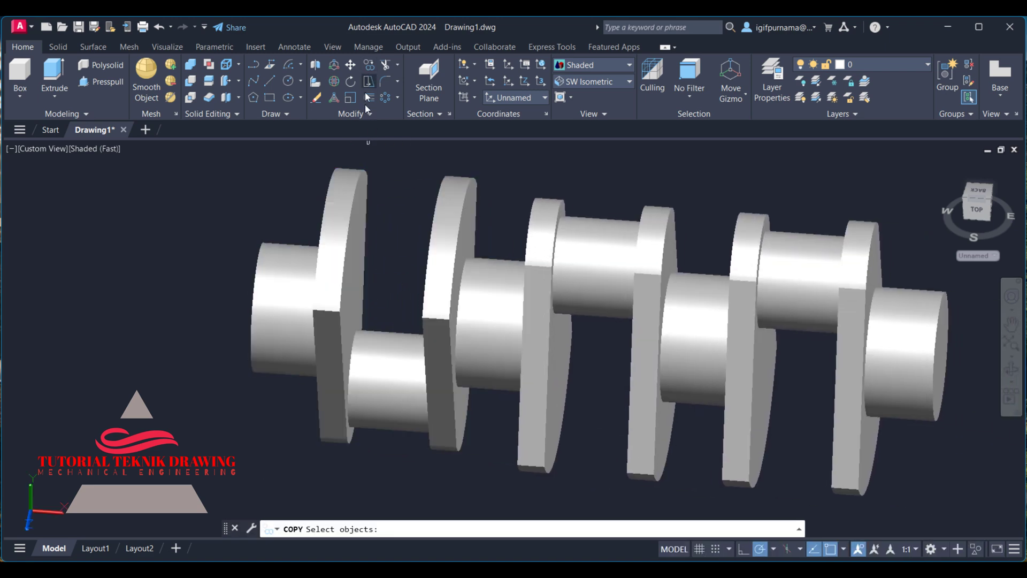
pyautogui.scroll(-2, 348, 278)
pyautogui.click(345, 273)
pyautogui.press('Return')
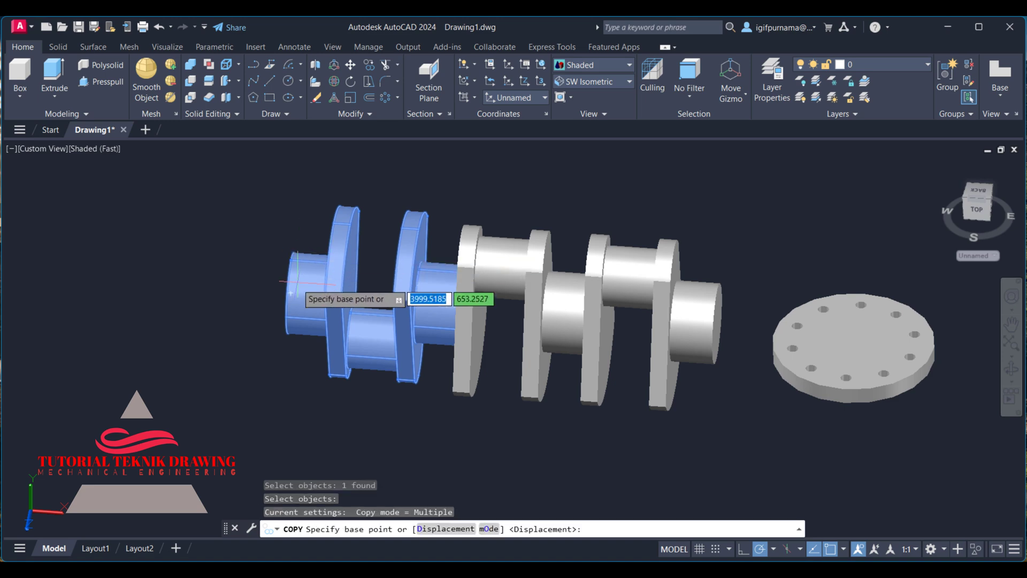
pyautogui.click(291, 293)
pyautogui.scroll(2, 776, 364)
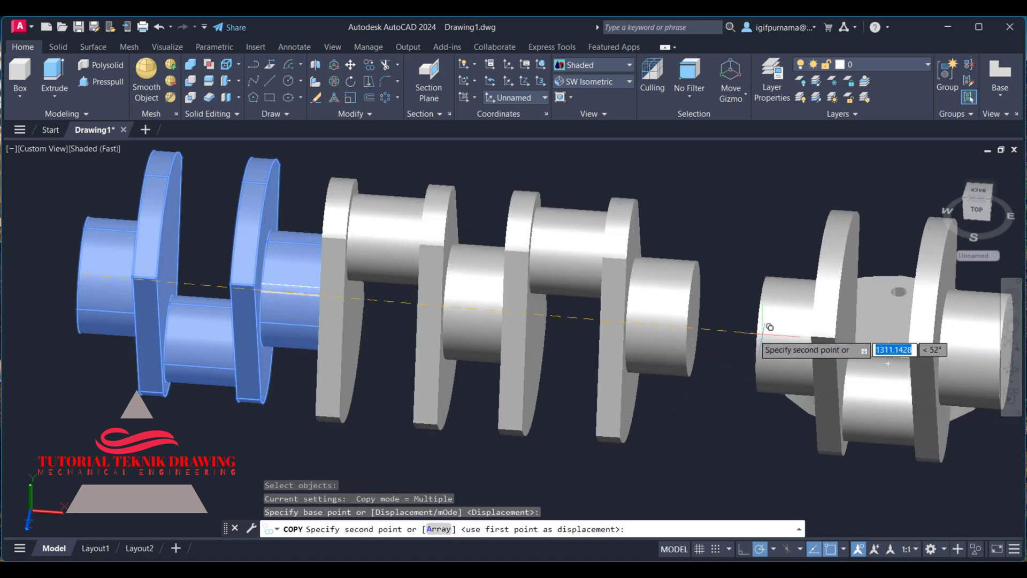
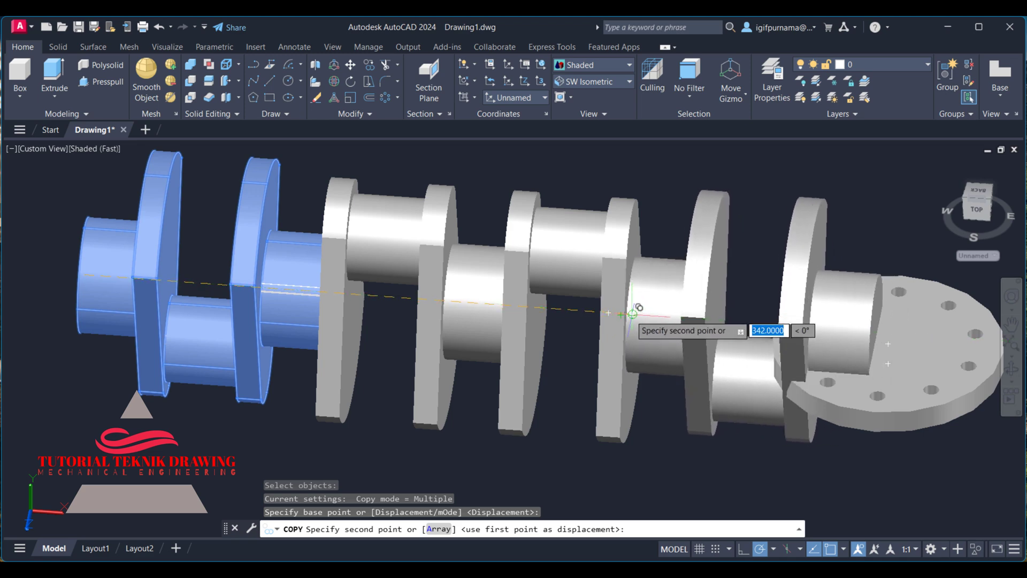
# Place the copied pair of crank throws at the snap point and end COPY
pyautogui.click(633, 314)
pyautogui.rightClick(635, 247)
pyautogui.click(664, 255)
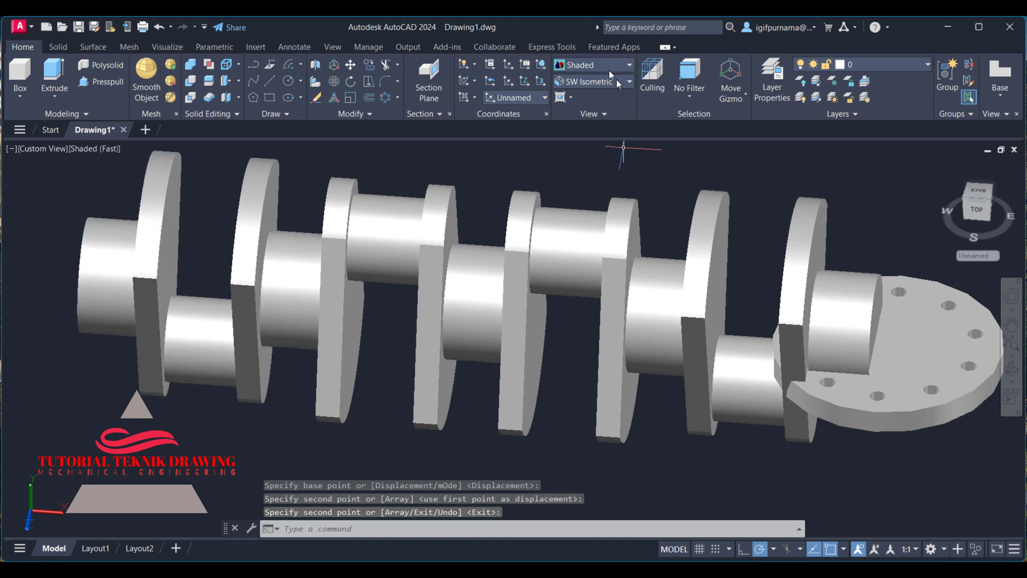
# Toggle the visual style to 2D Wireframe and back to Shaded, zooming to the whole shaft
pyautogui.click(610, 67)
pyautogui.click(578, 99)
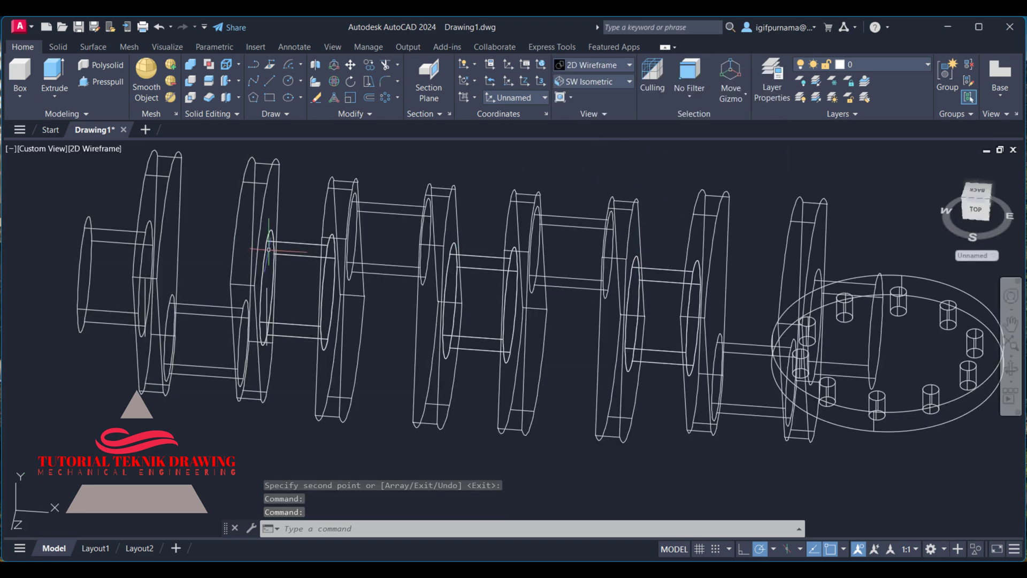
pyautogui.click(585, 68)
pyautogui.click(575, 133)
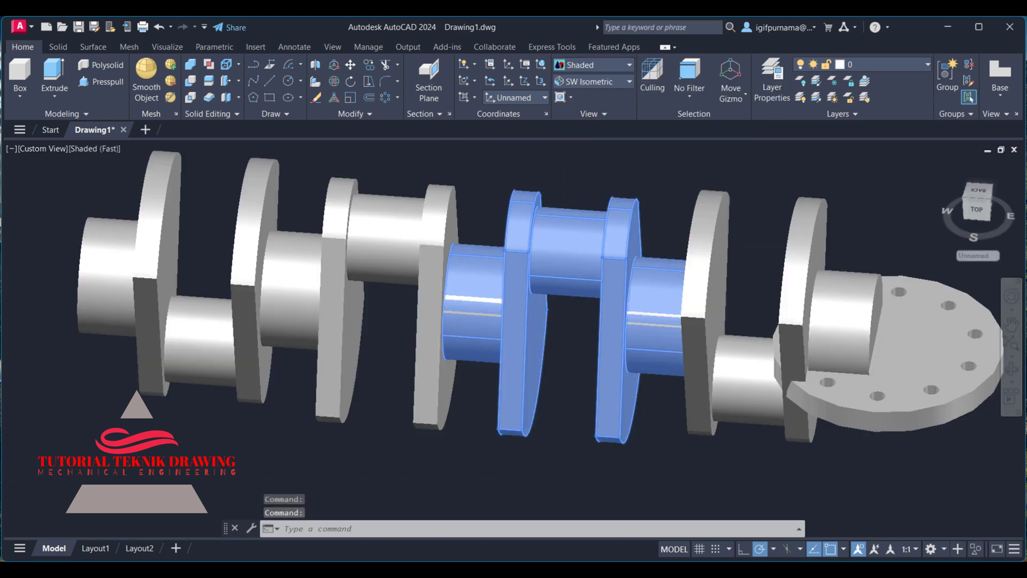
pyautogui.scroll(-5, 545, 340)
pyautogui.scroll(2, 690, 356)
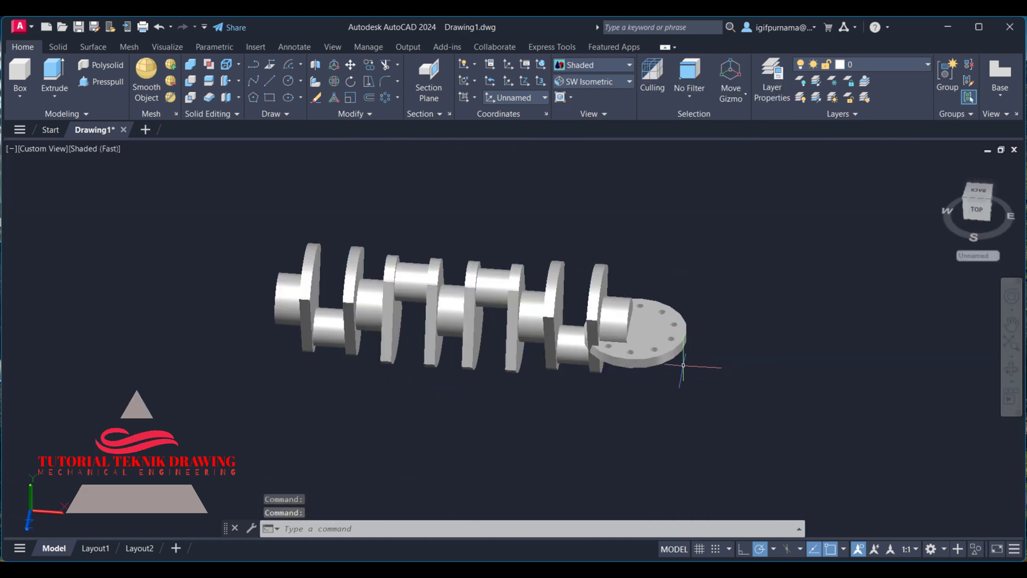
# Move the flange disc off the crankshaft end toward the upper right
pyautogui.click(350, 64)
pyautogui.click(678, 336)
pyautogui.press('Return')
pyautogui.click(639, 329)
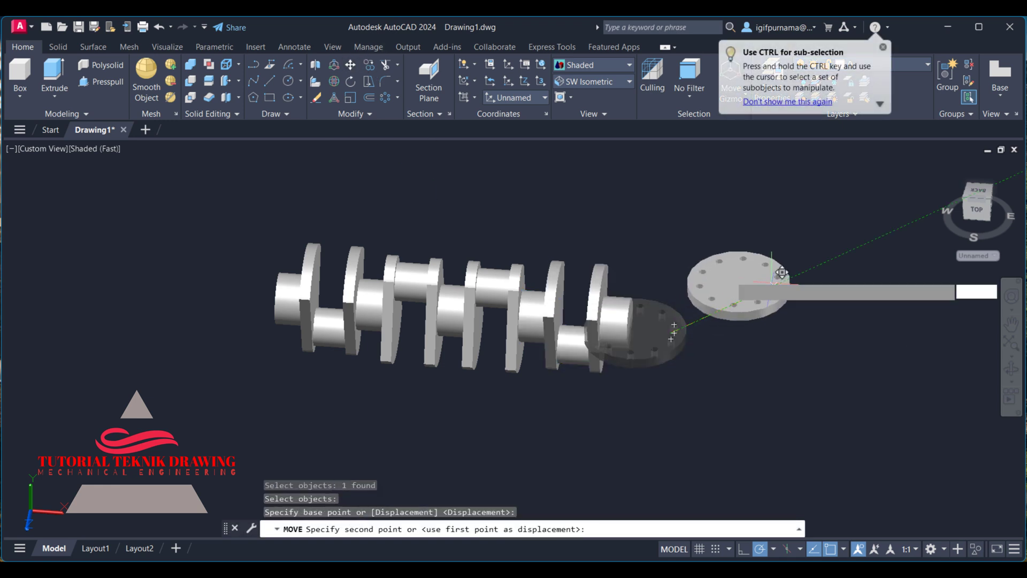
pyautogui.click(747, 267)
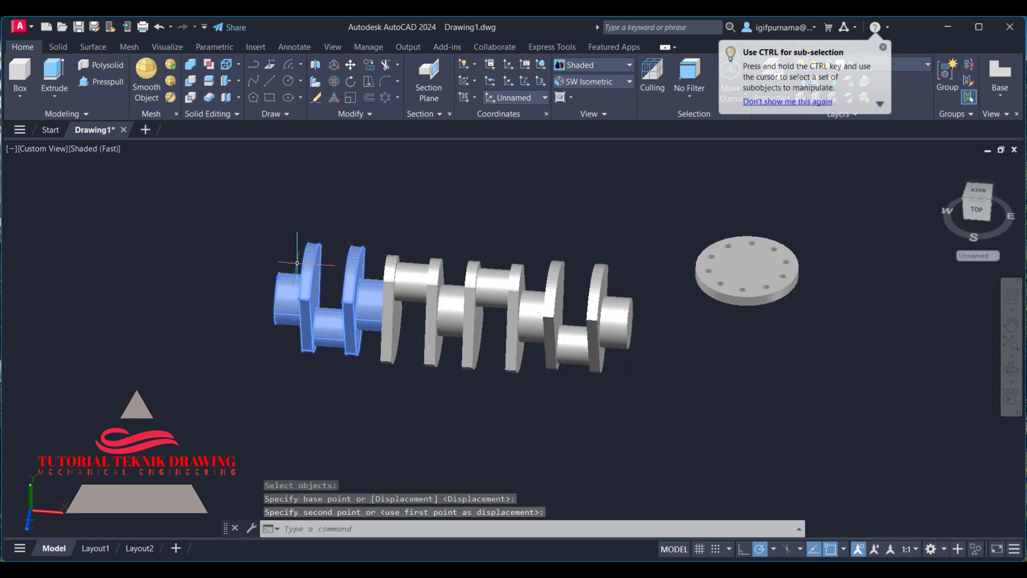
# Union the six crankshaft pieces, selected with a crossing window, into one solid
pyautogui.click(190, 68)
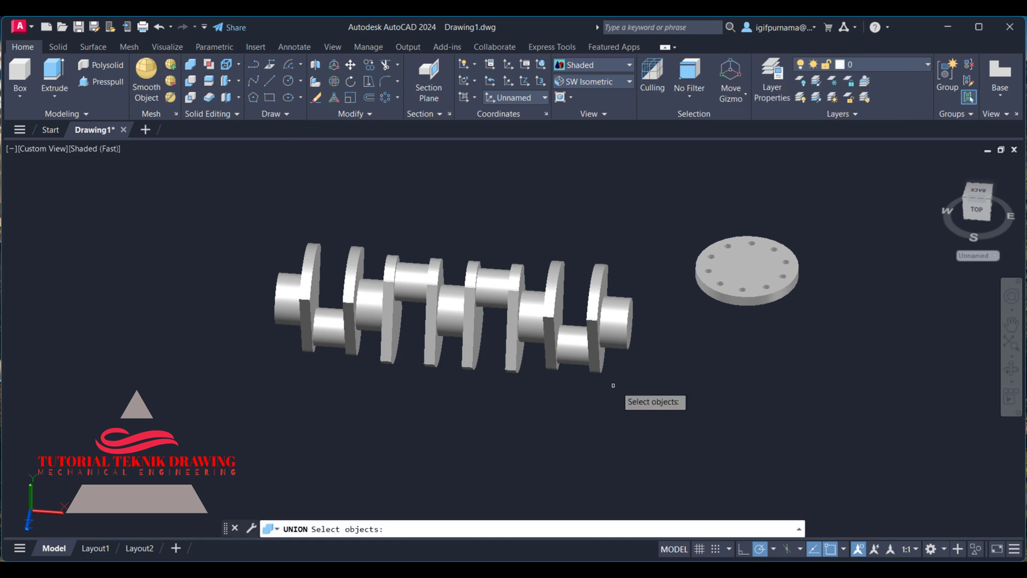
pyautogui.click(607, 412)
pyautogui.click(216, 227)
pyautogui.press('Return')
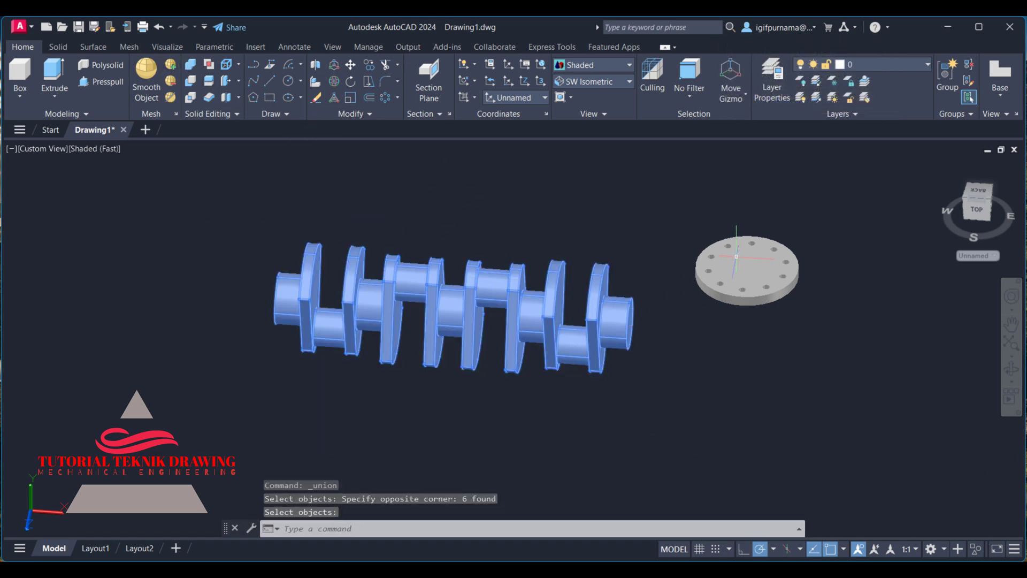
pyautogui.scroll(3, 510, 151)
# Try a 3D rotation of the flange disc from its centre, then cancel it
pyautogui.click(374, 68)
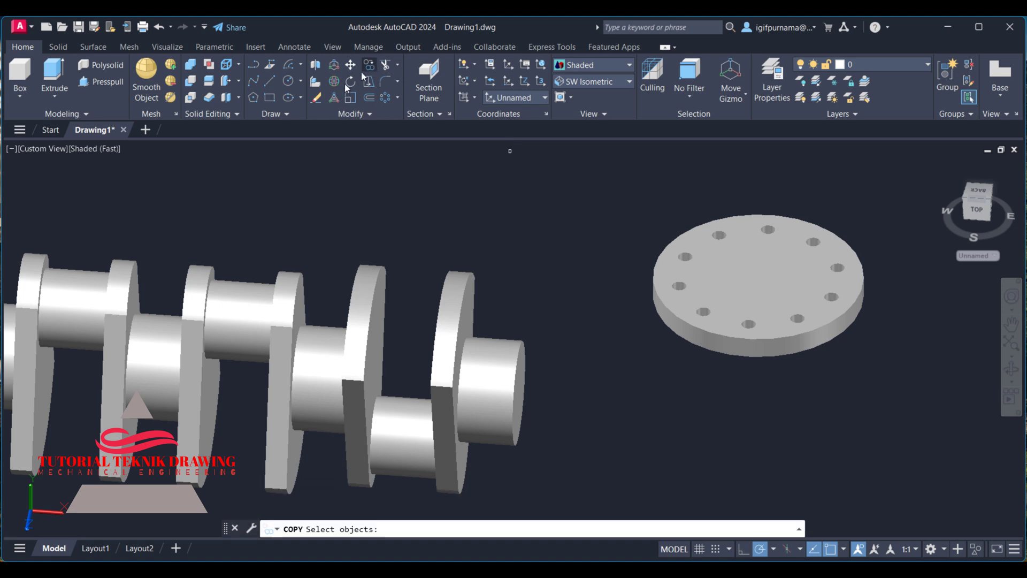
pyautogui.click(335, 85)
pyautogui.click(766, 256)
pyautogui.press('Return')
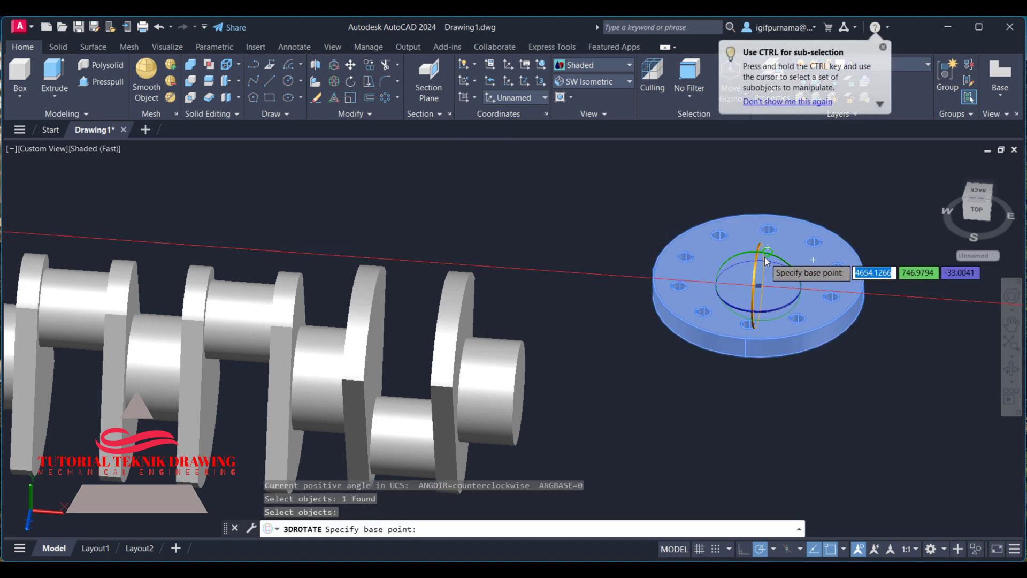
pyautogui.click(765, 253)
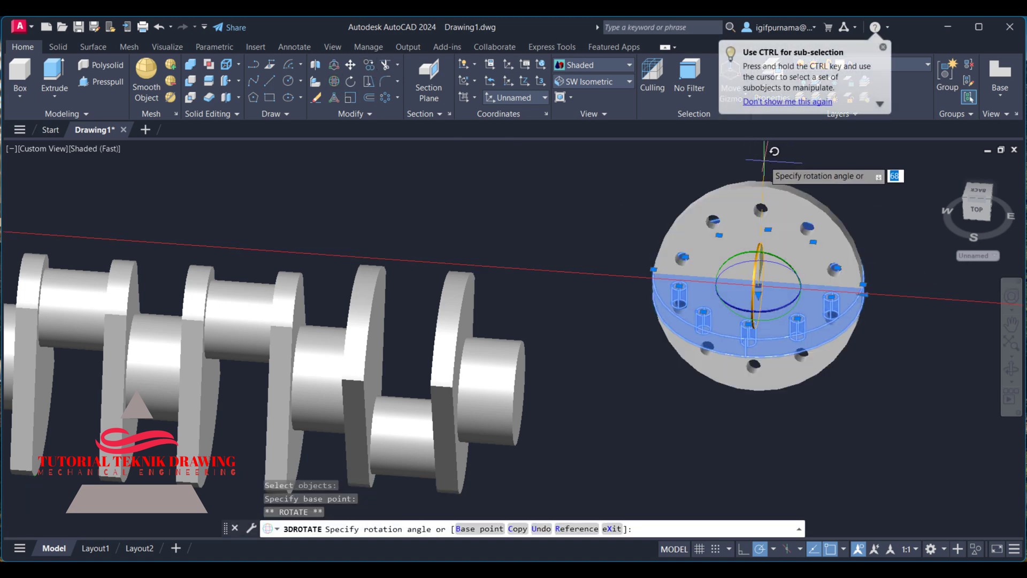
pyautogui.press('Escape')
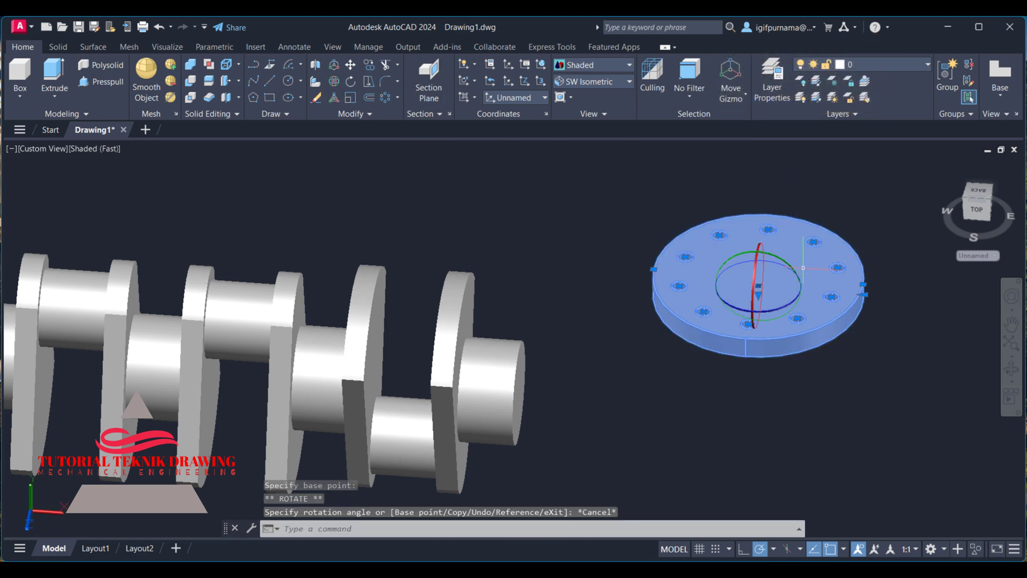
pyautogui.click(798, 270)
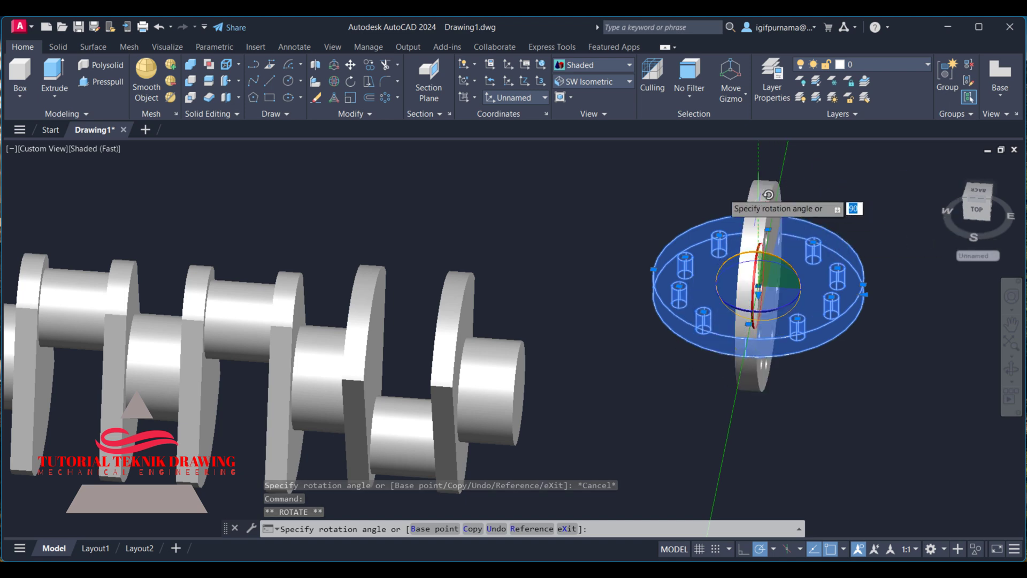
pyautogui.press('Escape')
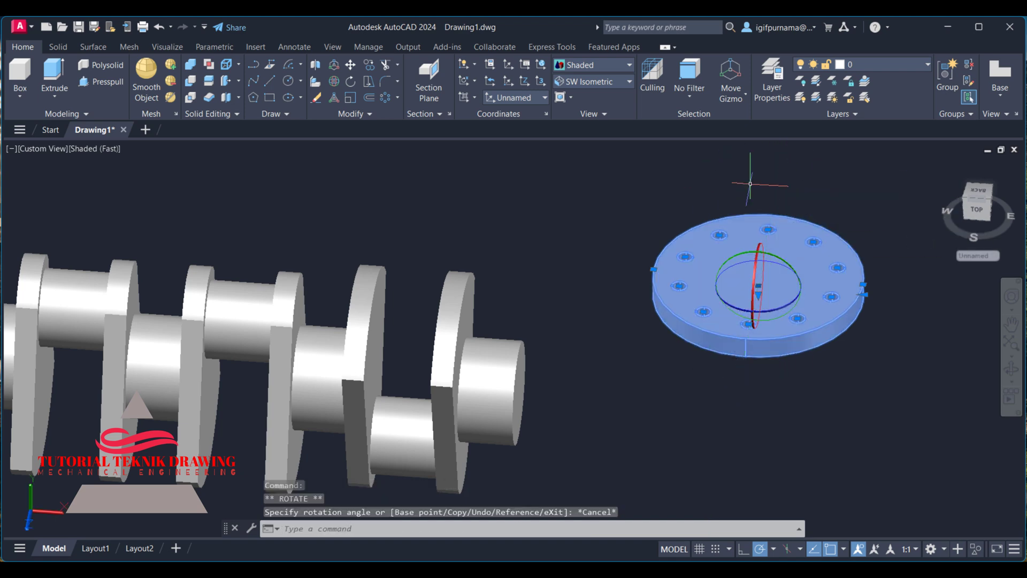
pyautogui.press('Escape')
# Reselect the disc for 3D rotation and orbit to see it beside the crankshaft
pyautogui.click(336, 83)
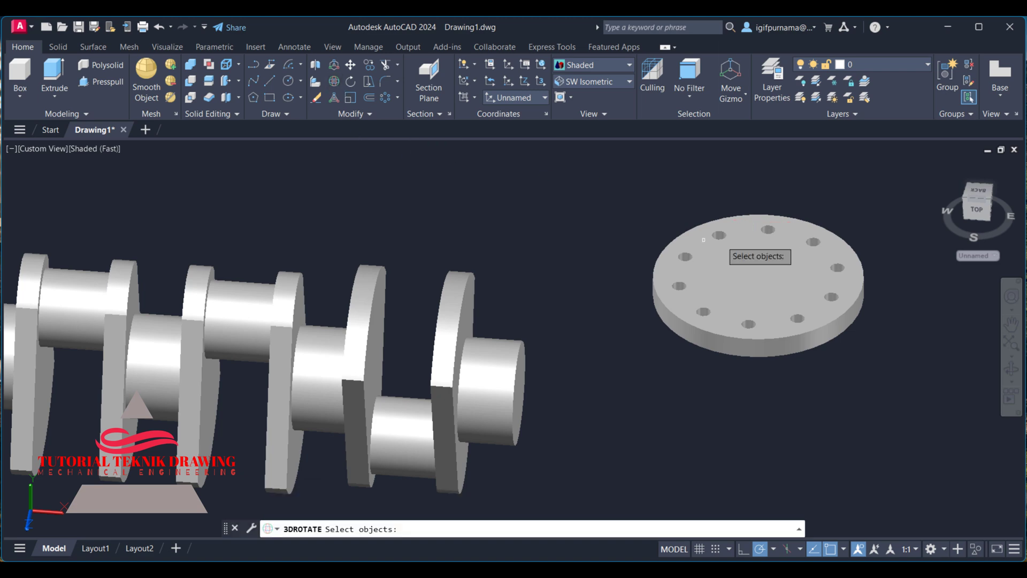
pyautogui.click(771, 250)
pyautogui.press('Return')
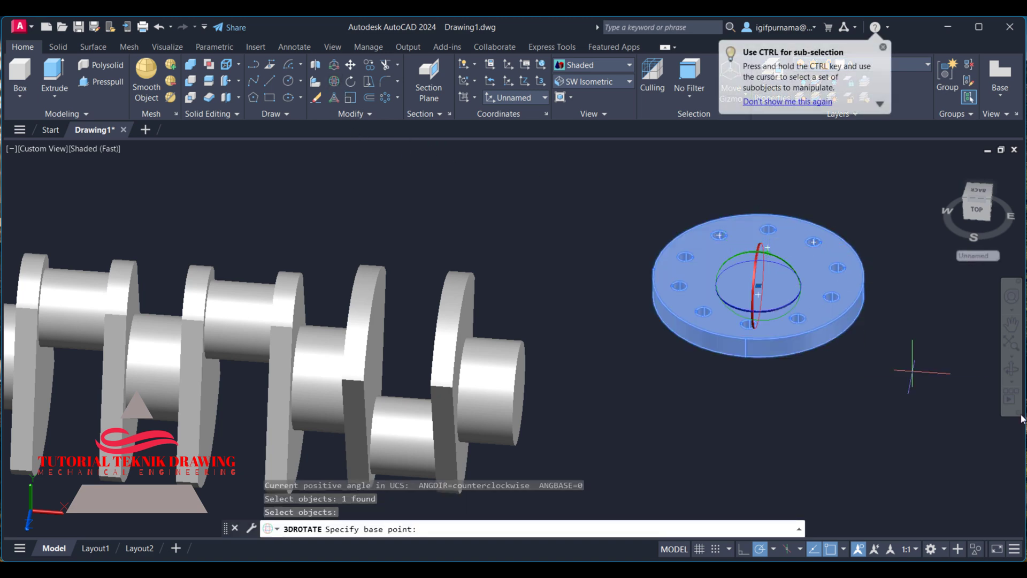
pyautogui.click(1018, 378)
pyautogui.moveTo(856, 267); pyautogui.dragTo(717, 239)
pyautogui.rightClick(716, 240)
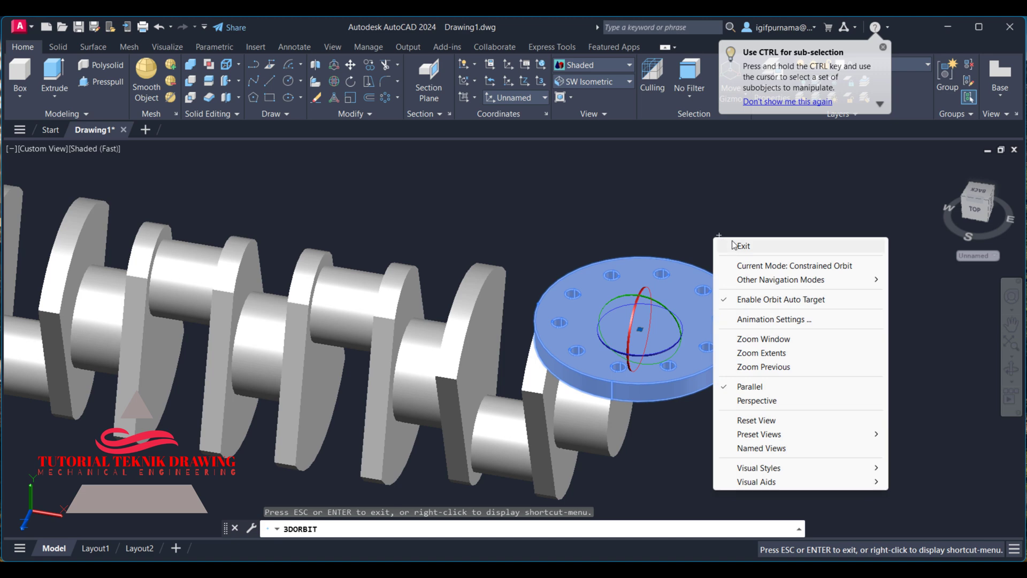
pyautogui.click(733, 243)
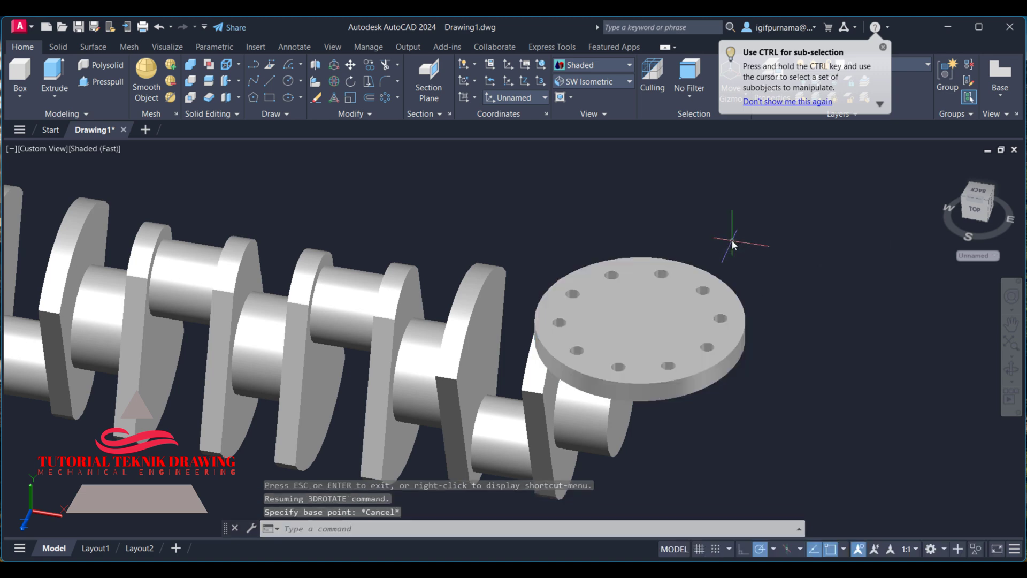
# Rotate the flange disc 90° about its centre so it faces along the shaft axis
pyautogui.click(335, 83)
pyautogui.click(690, 321)
pyautogui.press('Return')
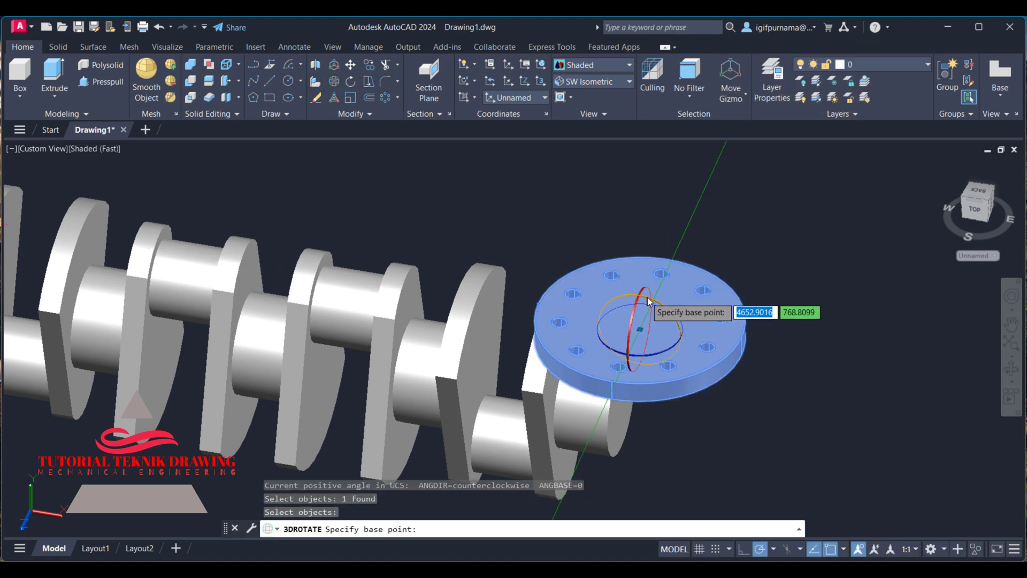
pyautogui.click(648, 299)
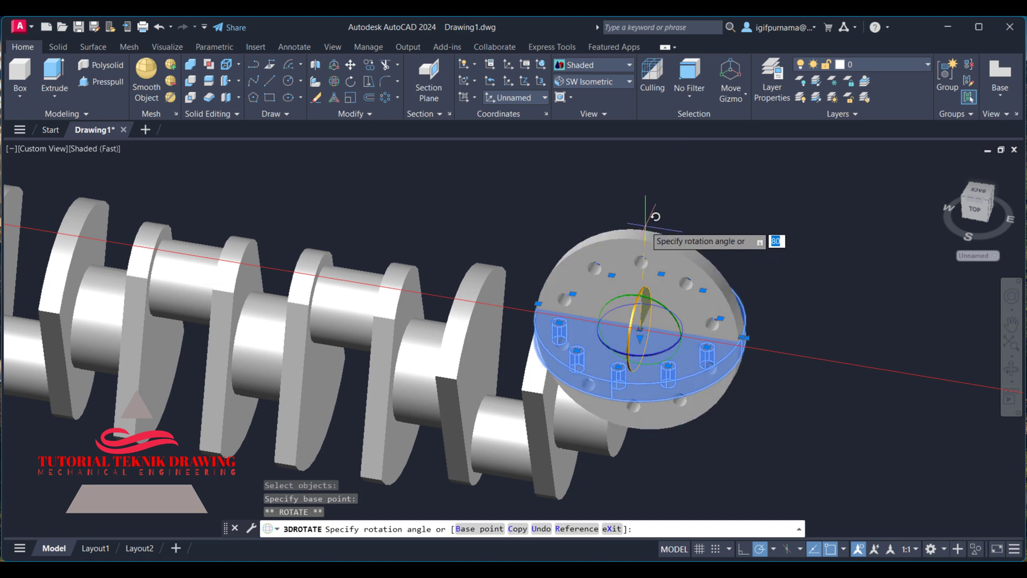
pyautogui.click(648, 239)
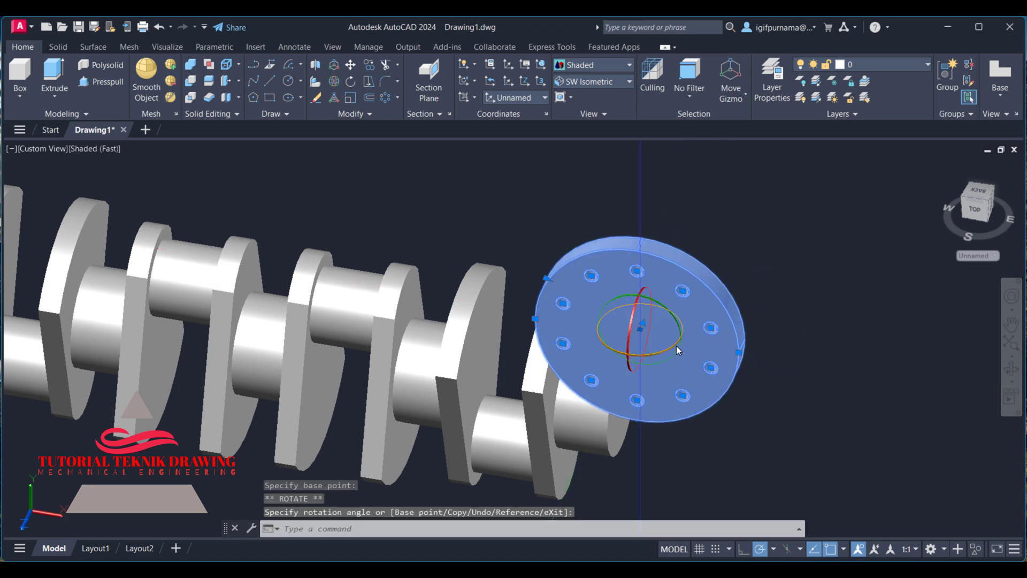
pyautogui.click(655, 447)
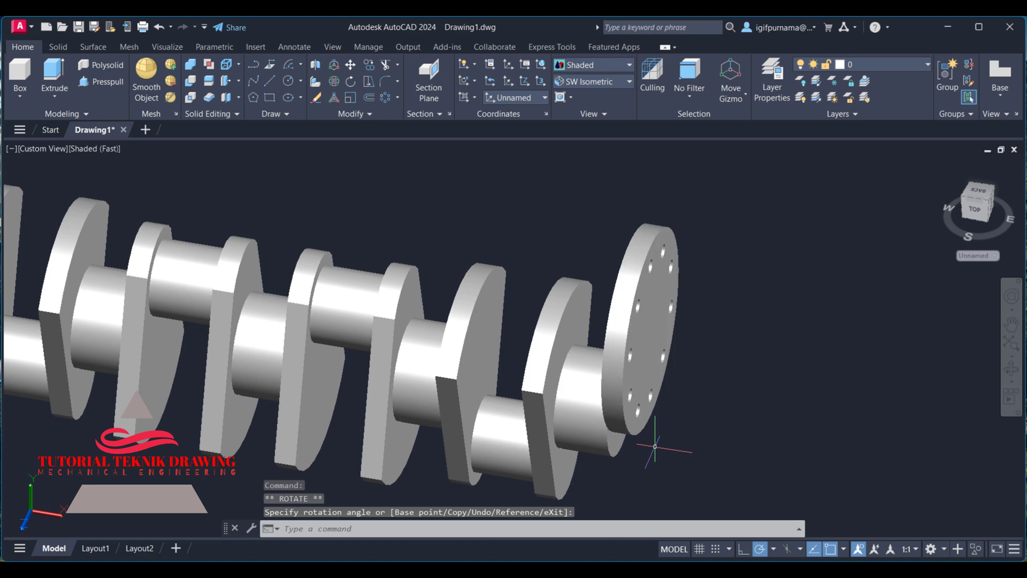
pyautogui.press('Escape')
# Shift the upright flange disc further right and orbit to a side-on view
pyautogui.click(350, 65)
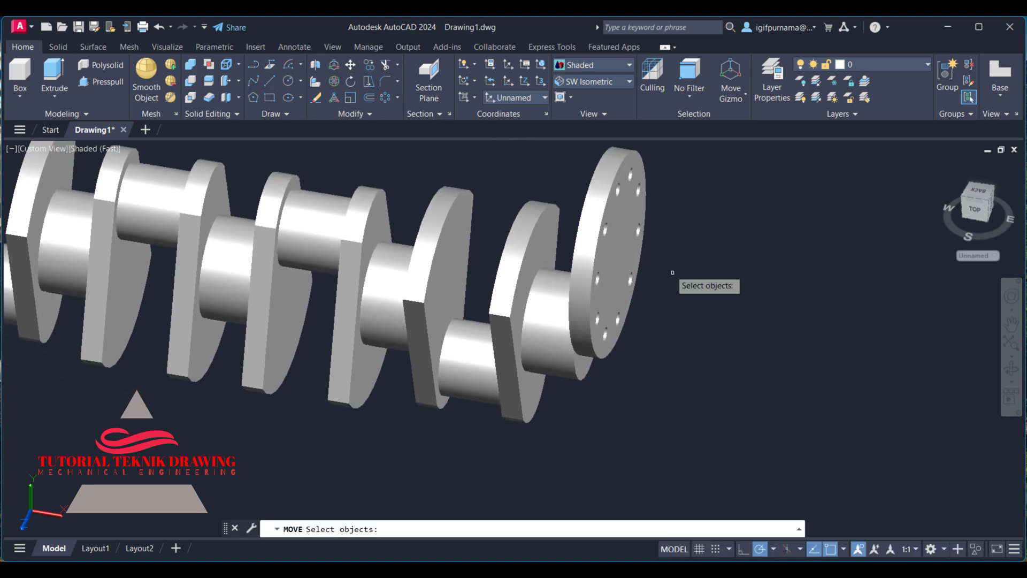
pyautogui.click(642, 271)
pyautogui.press('Return')
pyautogui.click(638, 243)
pyautogui.click(780, 331)
pyautogui.click(1014, 386)
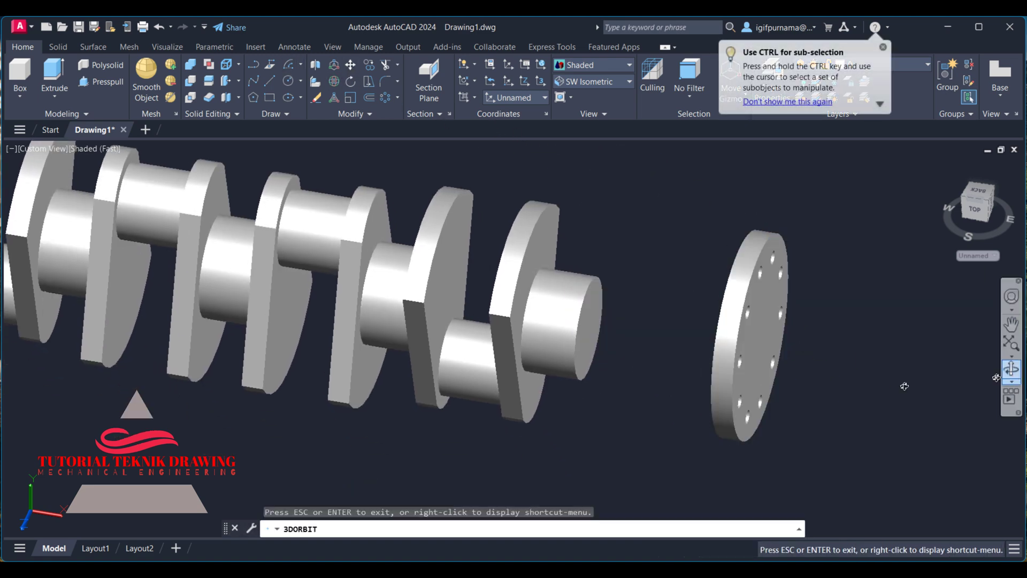
pyautogui.moveTo(904, 385)
pyautogui.mouseDown()
pyautogui.moveTo(757, 390)
pyautogui.moveTo(608, 339)
pyautogui.moveTo(615, 296)
pyautogui.mouseUp()
pyautogui.rightClick(615, 296)
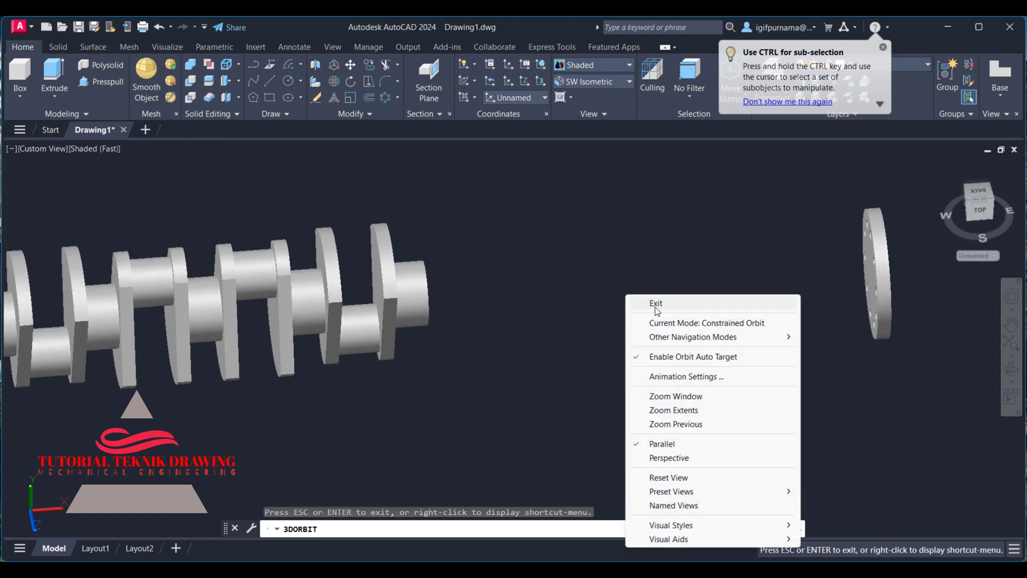
pyautogui.click(656, 301)
# Move the flange disc onto the crankshaft's end and orbit around the whole assembly
pyautogui.click(351, 65)
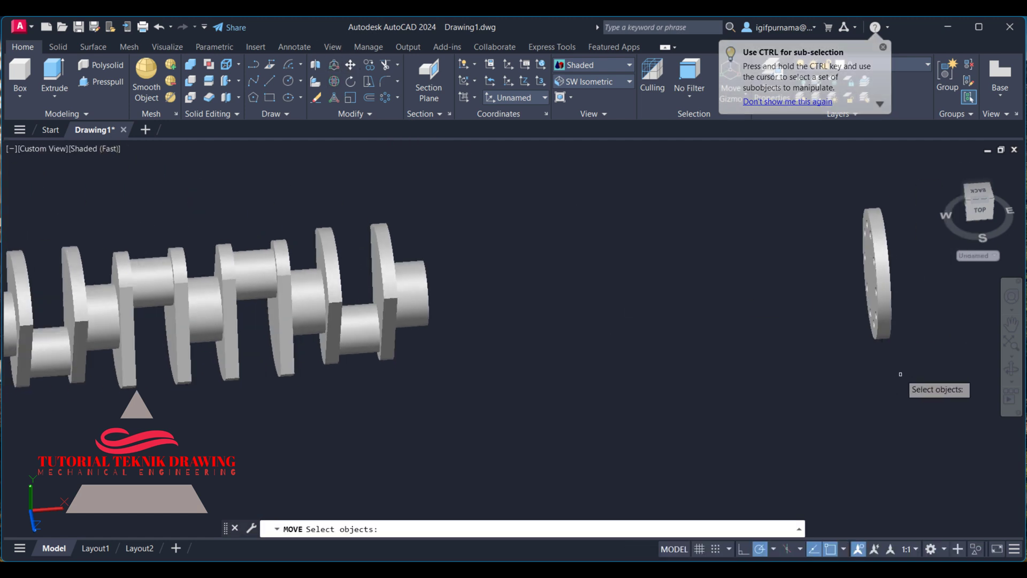
pyautogui.click(899, 374)
pyautogui.click(868, 263)
pyautogui.press('Return')
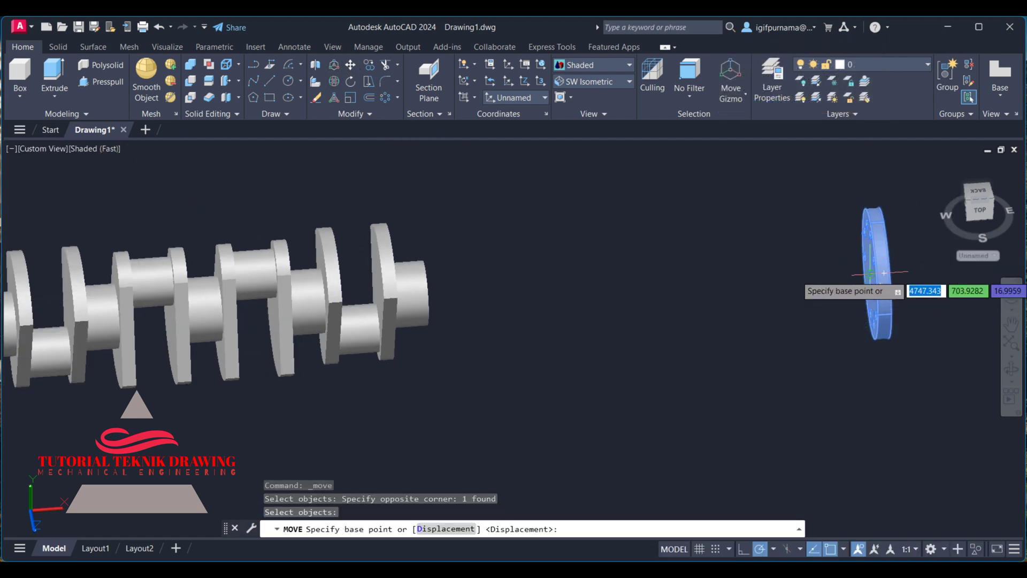
pyautogui.click(866, 285)
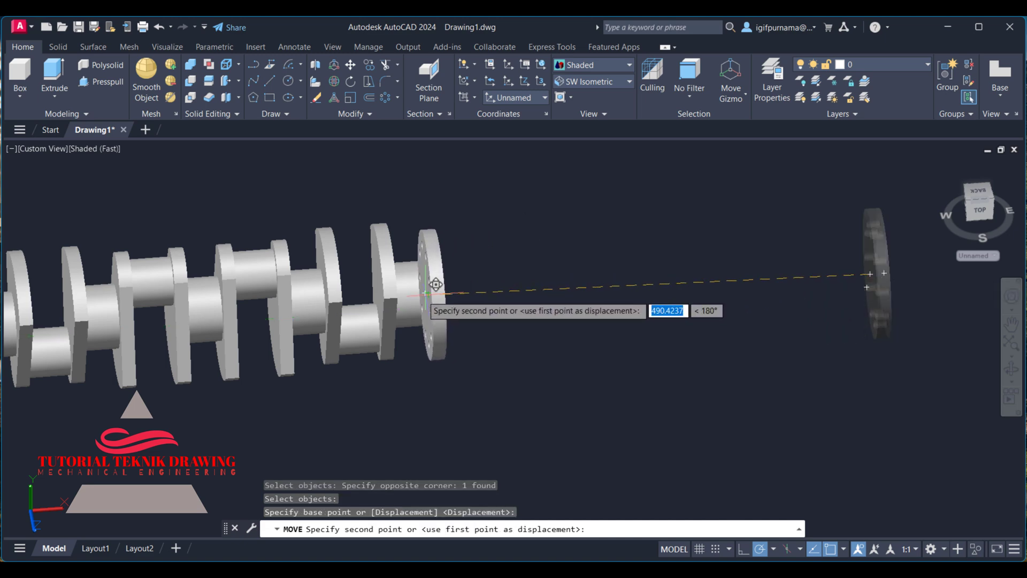
pyautogui.click(436, 294)
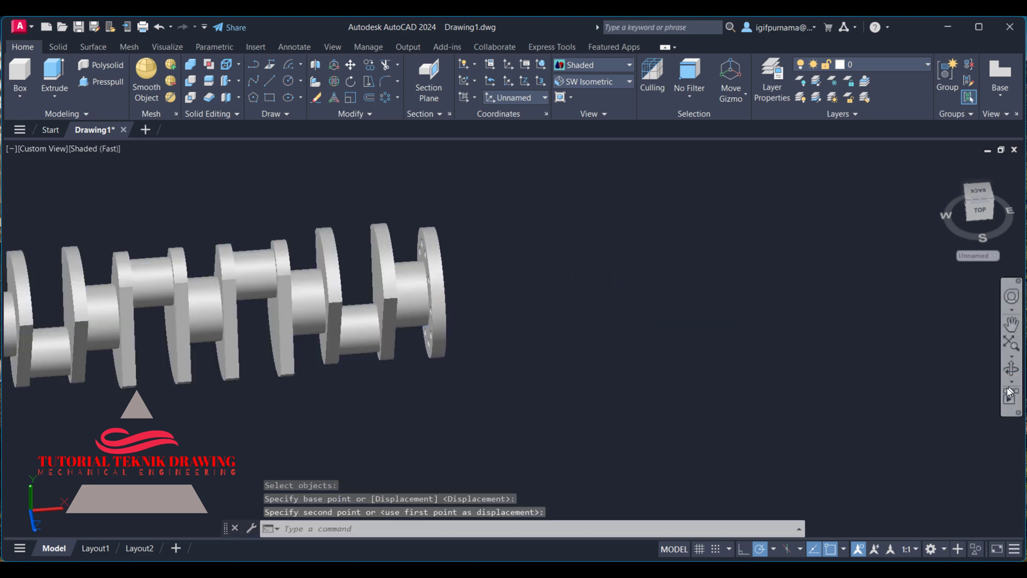
pyautogui.moveTo(906, 358)
pyautogui.keyDown('shift'); pyautogui.mouseDown(button='middle')
pyautogui.moveTo(394, 290)
pyautogui.moveTo(587, 248)
pyautogui.mouseUp(button='middle'); pyautogui.keyUp('shift')
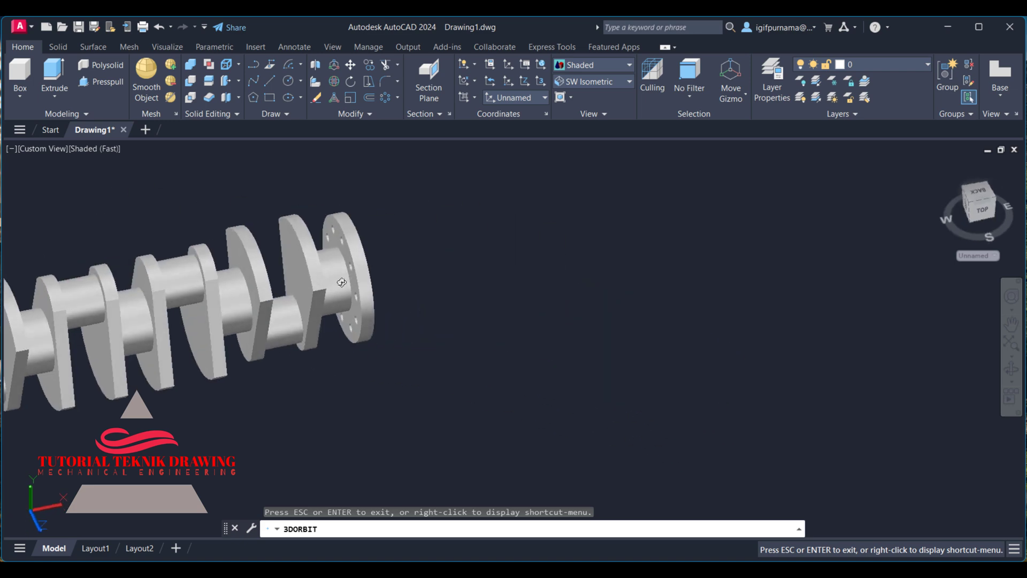
pyautogui.rightClick(588, 248)
pyautogui.click(605, 256)
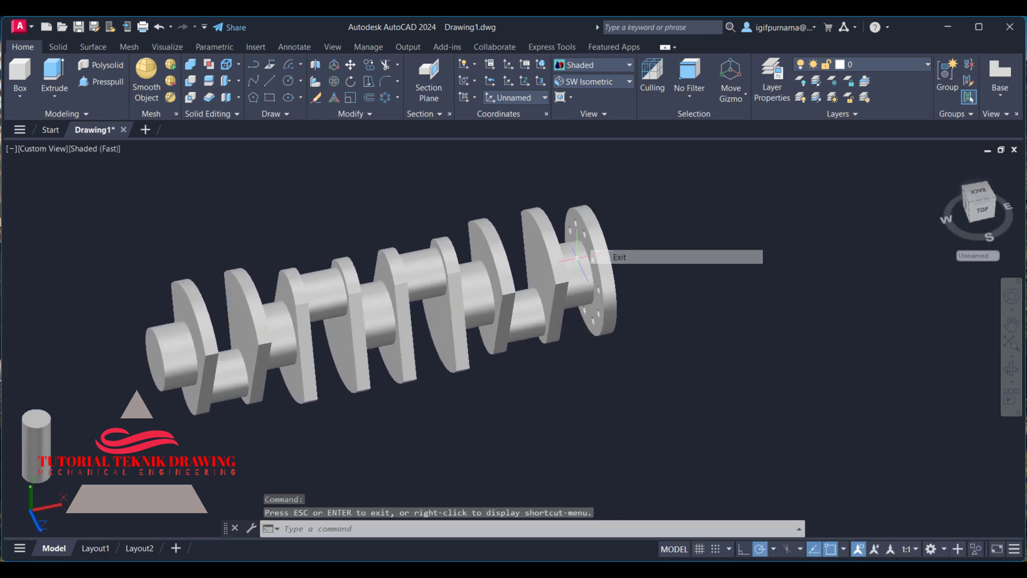
# Union the crankshaft solids selected with a crossing window
pyautogui.click(191, 68)
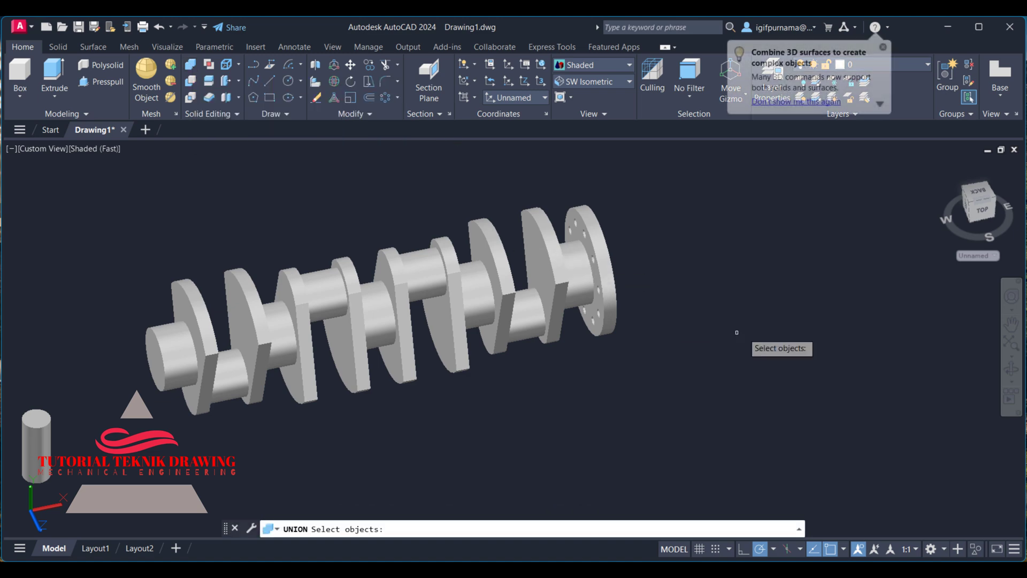
pyautogui.moveTo(739, 337); pyautogui.dragTo(230, 200)
pyautogui.press('Return')
pyautogui.moveTo(367, 228); pyautogui.dragTo(573, 188, button='middle')
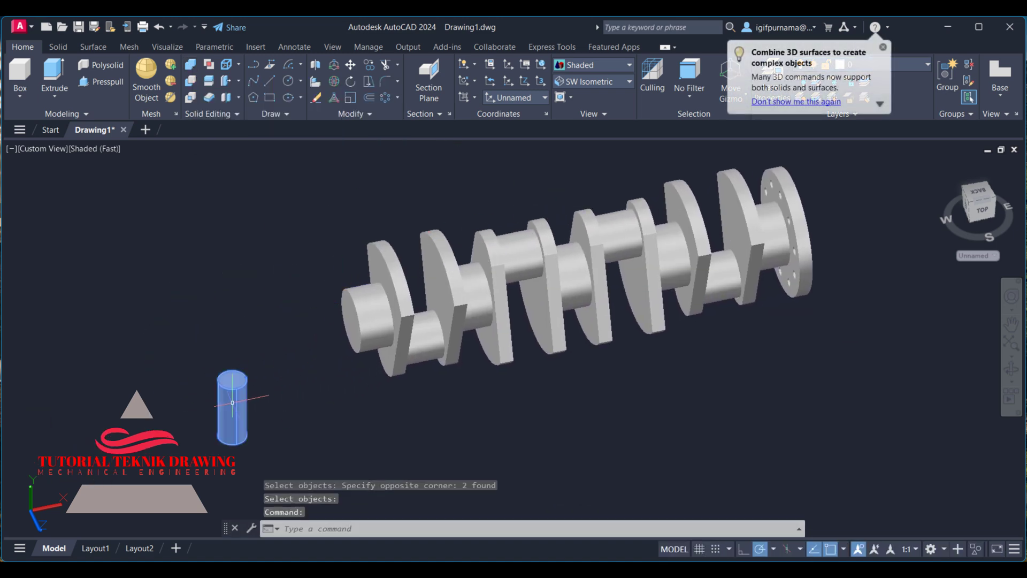
pyautogui.moveTo(252, 143); pyautogui.dragTo(384, 87, button='middle')
# Rotate the small standing cylinder 90° in 3D to lay it horizontal
pyautogui.click(407, 305)
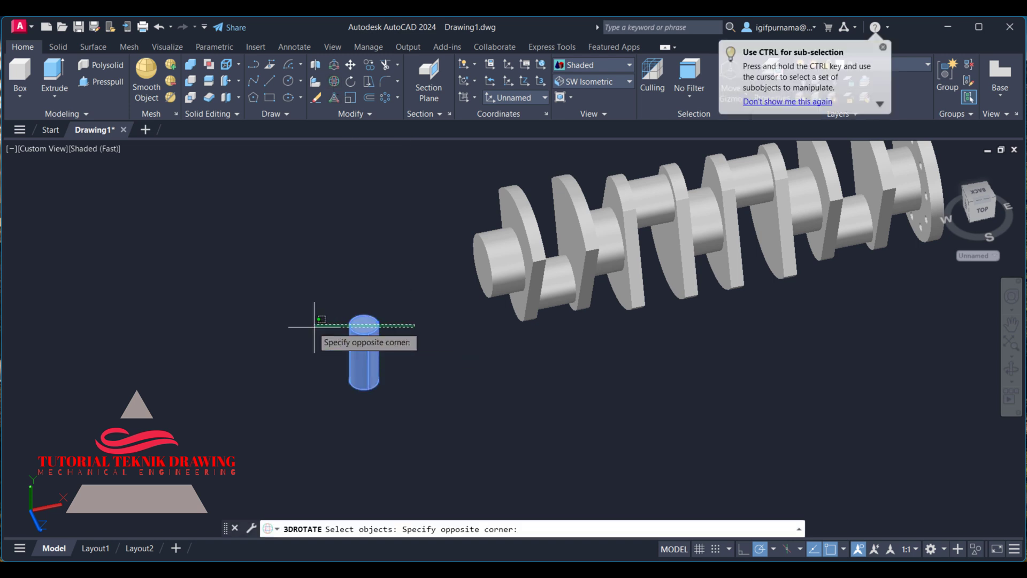
pyautogui.click(299, 343)
pyautogui.press('Return')
pyautogui.click(347, 333)
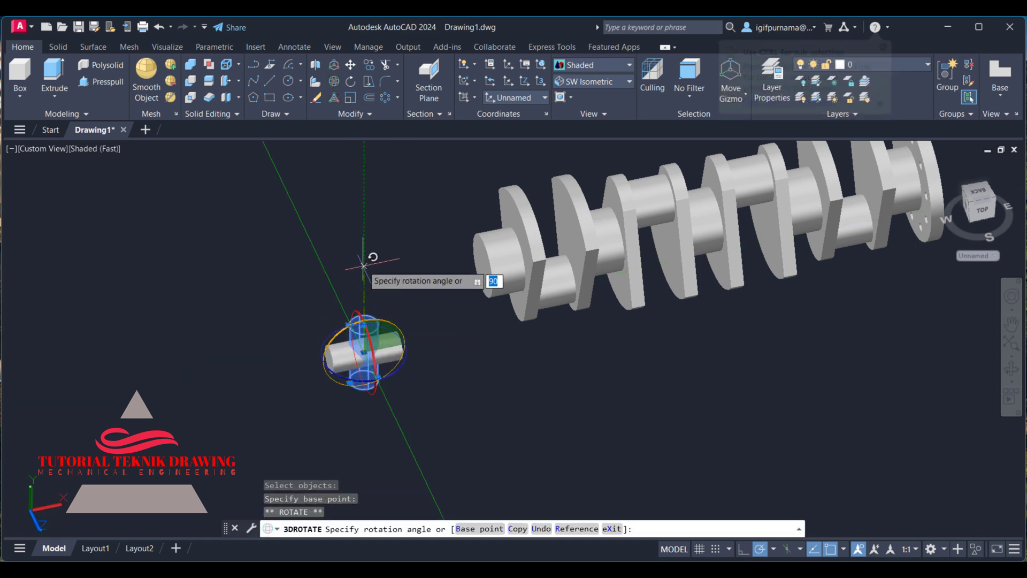
pyautogui.write('90')
pyautogui.press('Return')
pyautogui.press('Escape')
# Move the horizontal cylinder onto the crankshaft's left shaft end as a stub
pyautogui.click(350, 69)
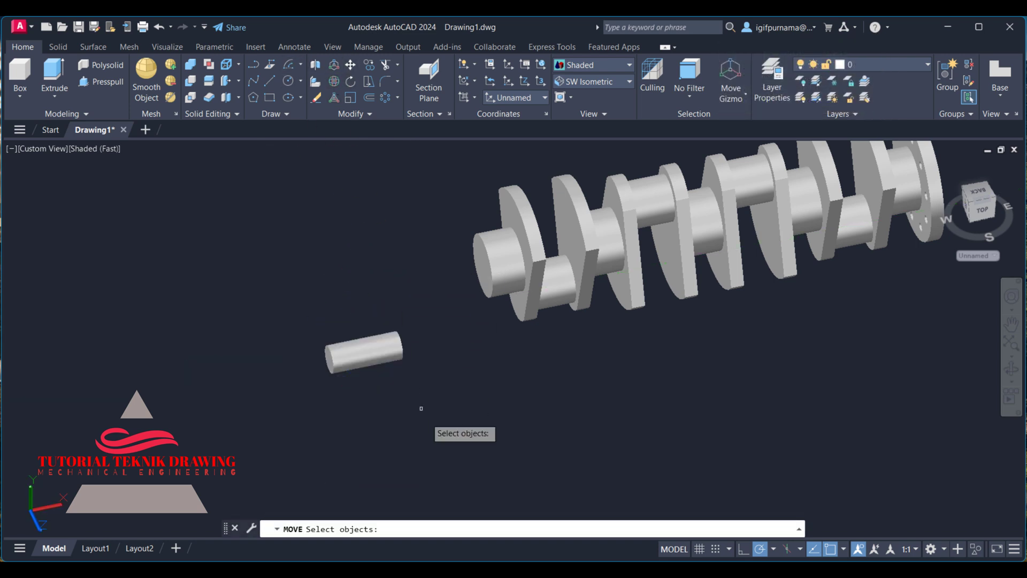
pyautogui.click(423, 423)
pyautogui.click(355, 305)
pyautogui.press('Return')
pyautogui.click(398, 345)
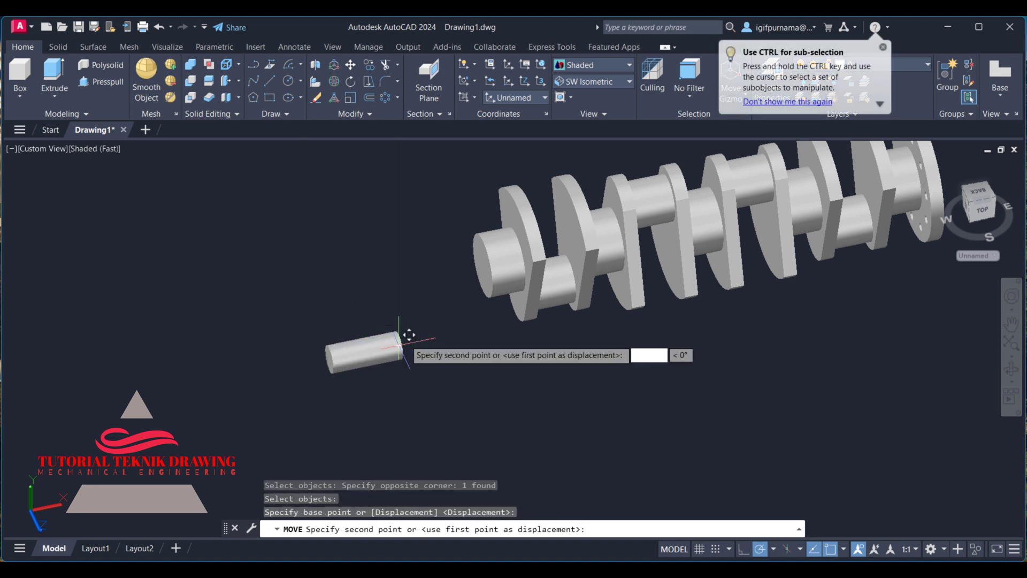
pyautogui.click(480, 260)
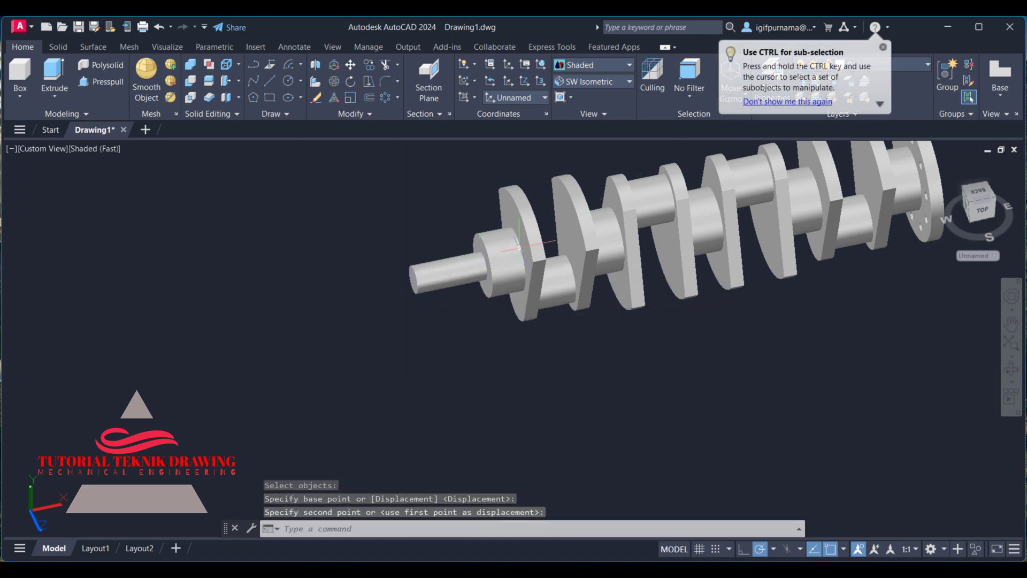
pyautogui.moveTo(471, 262); pyautogui.dragTo(417, 273, button='middle')
pyautogui.scroll(5, 407, 283)
pyautogui.scroll(2, 407, 283)
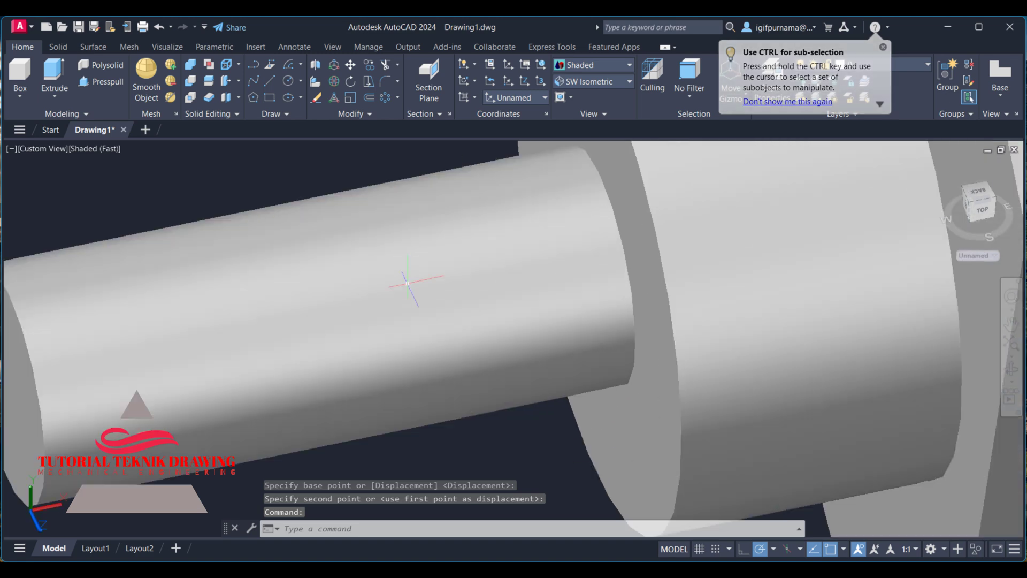
pyautogui.scroll(-7, 407, 284)
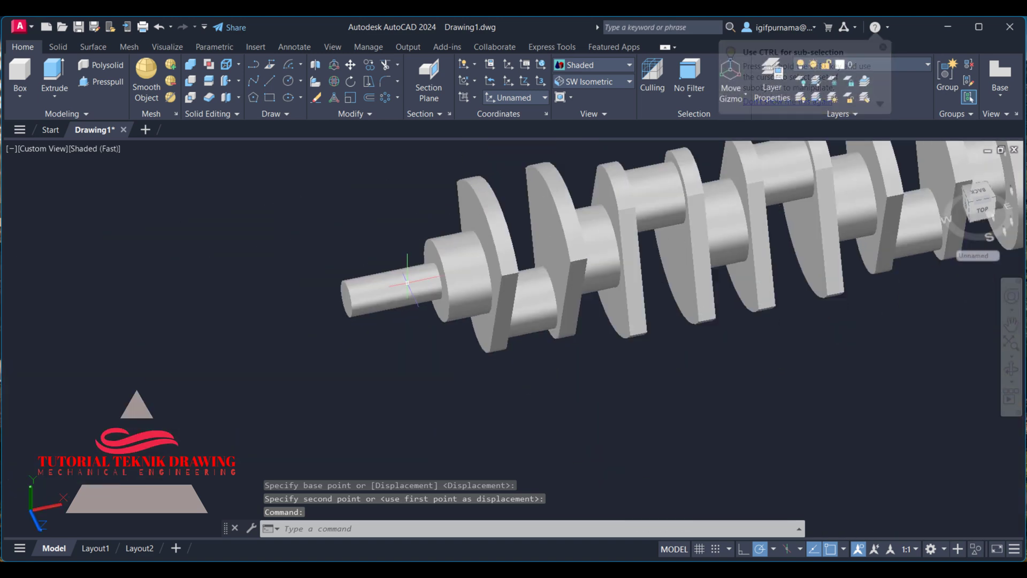
pyautogui.click(20, 96)
# Start a trial cylinder, cancel it, and consult the crankshaft reference drawing
pyautogui.click(35, 149)
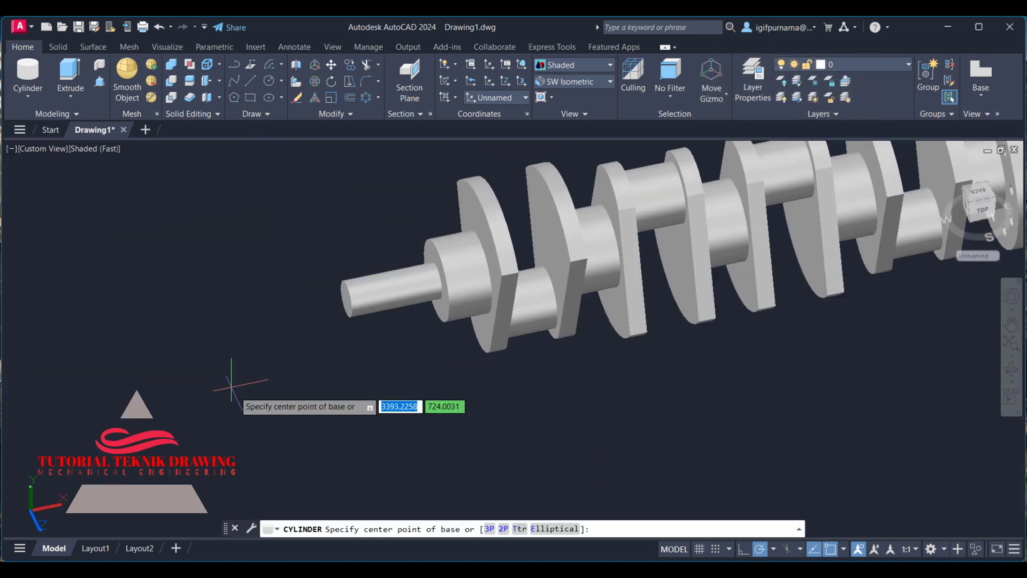
pyautogui.click(244, 400)
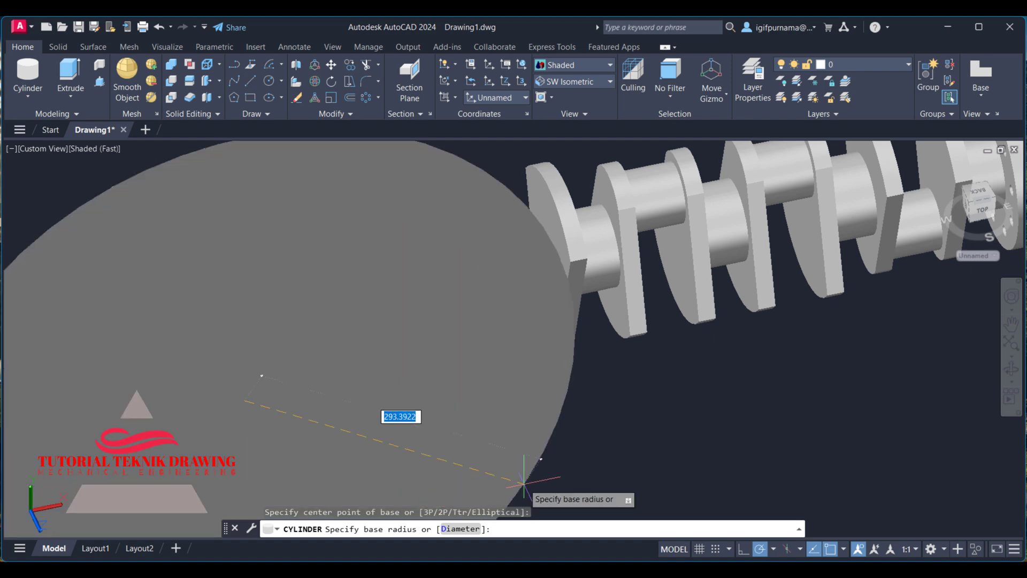
pyautogui.press('Escape')
pyautogui.scroll(2, 358, 285)
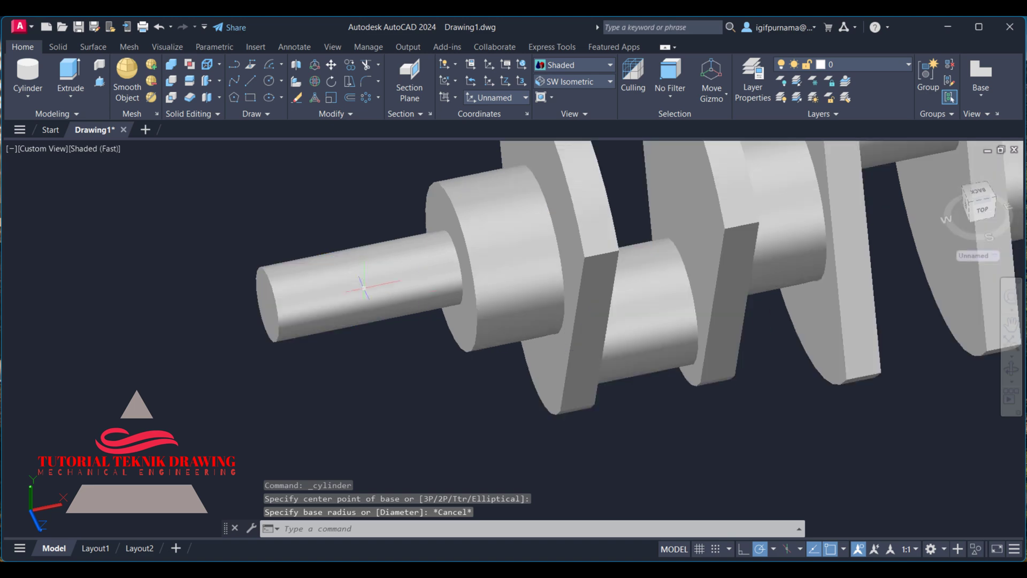
pyautogui.scroll(3, 358, 286)
pyautogui.scroll(-6, 358, 285)
pyautogui.hotkey('alt', 'Tab')
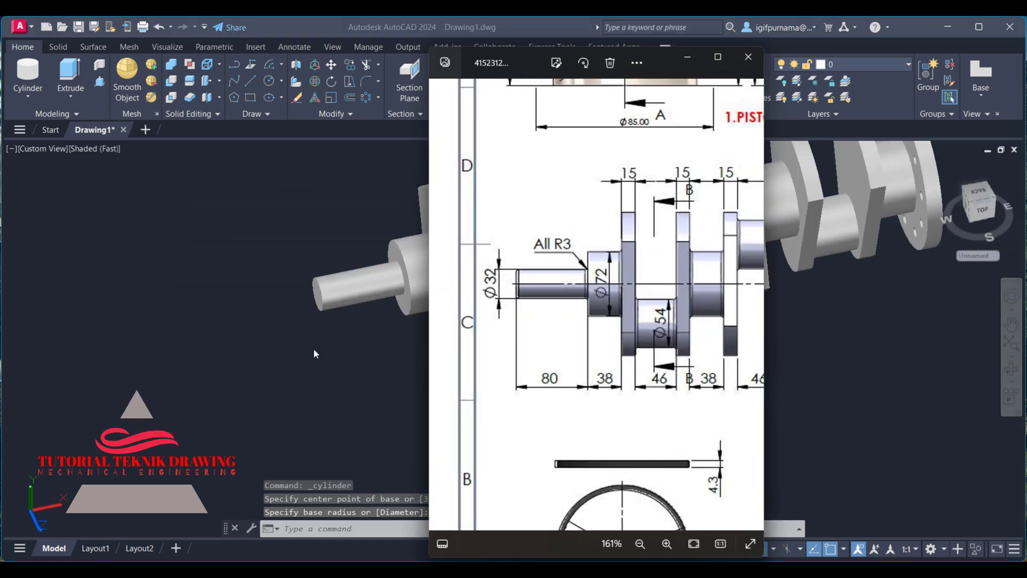
pyautogui.hotkey('alt', 'Tab')
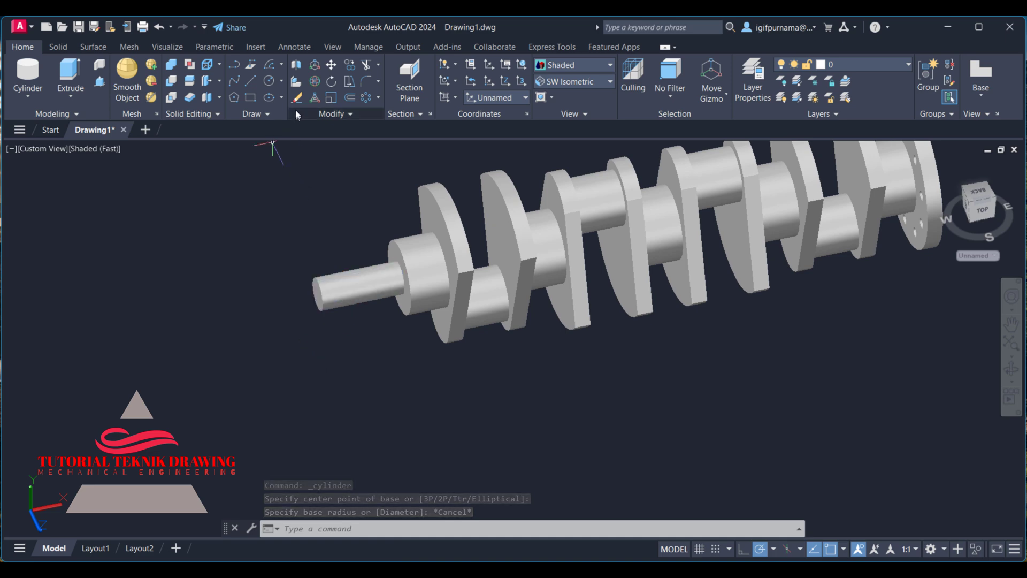
# Switch to SW Isometric, zoom in, and place a new cylinder's base centre near the front end
pyautogui.click(297, 98)
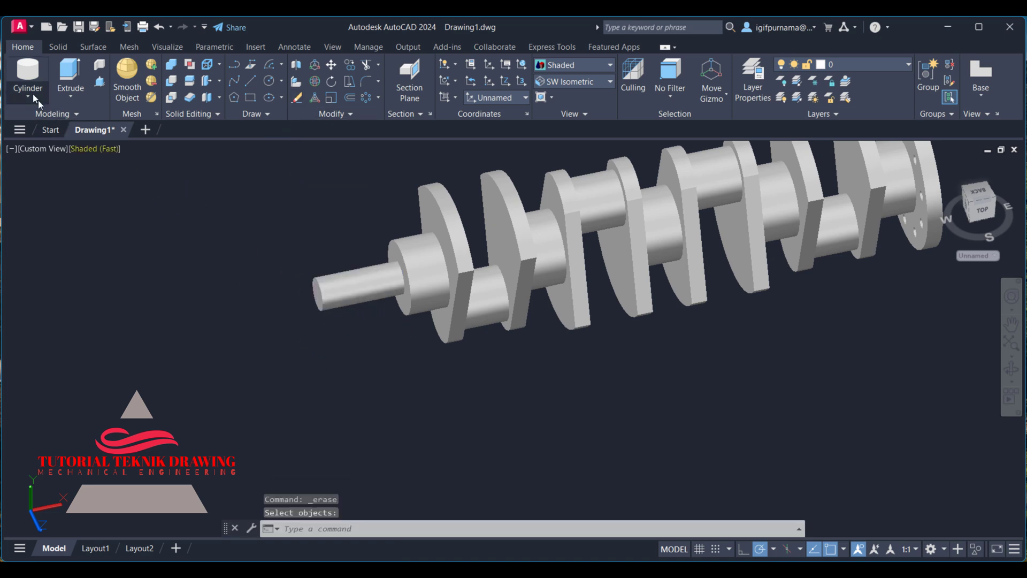
pyautogui.click(28, 75)
pyautogui.click(287, 373)
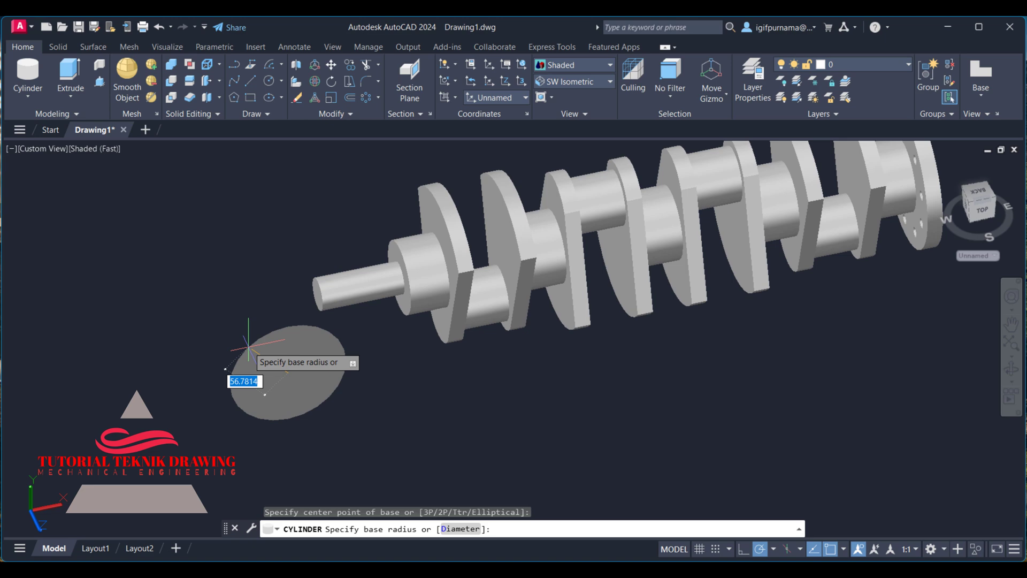
pyautogui.press('Escape')
pyautogui.click(567, 81)
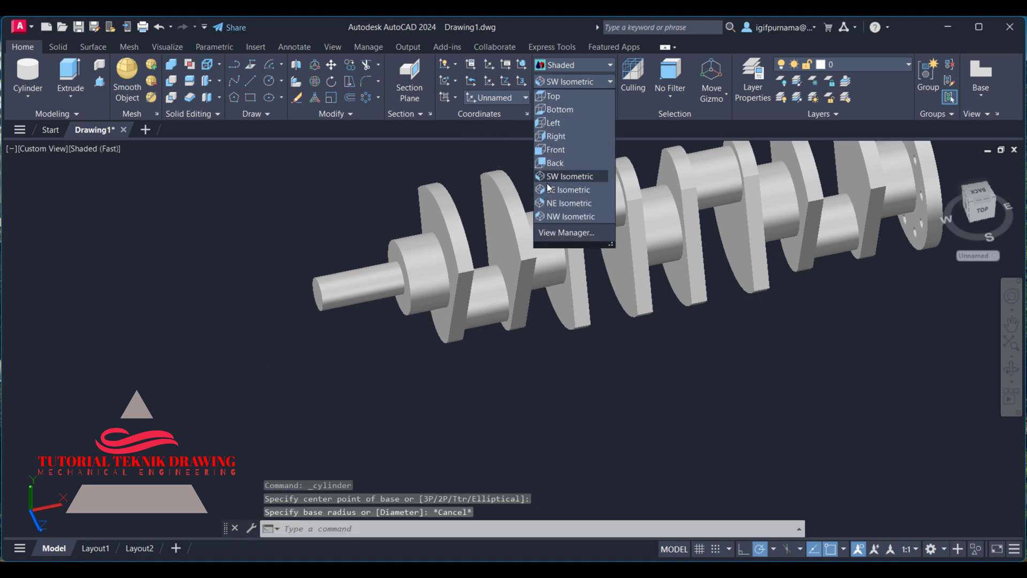
pyautogui.click(549, 178)
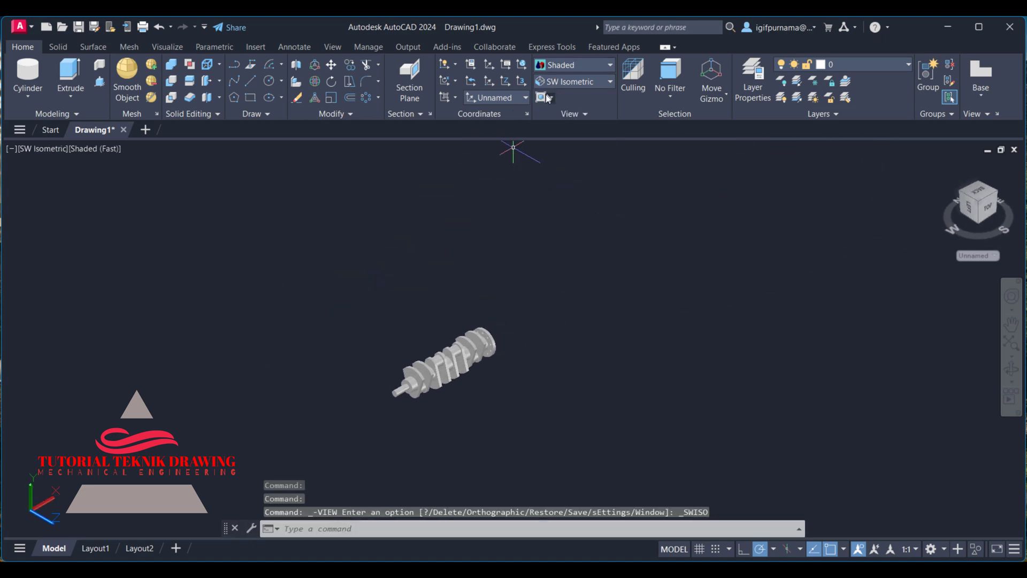
pyautogui.scroll(2, 456, 369)
pyautogui.scroll(5, 445, 417)
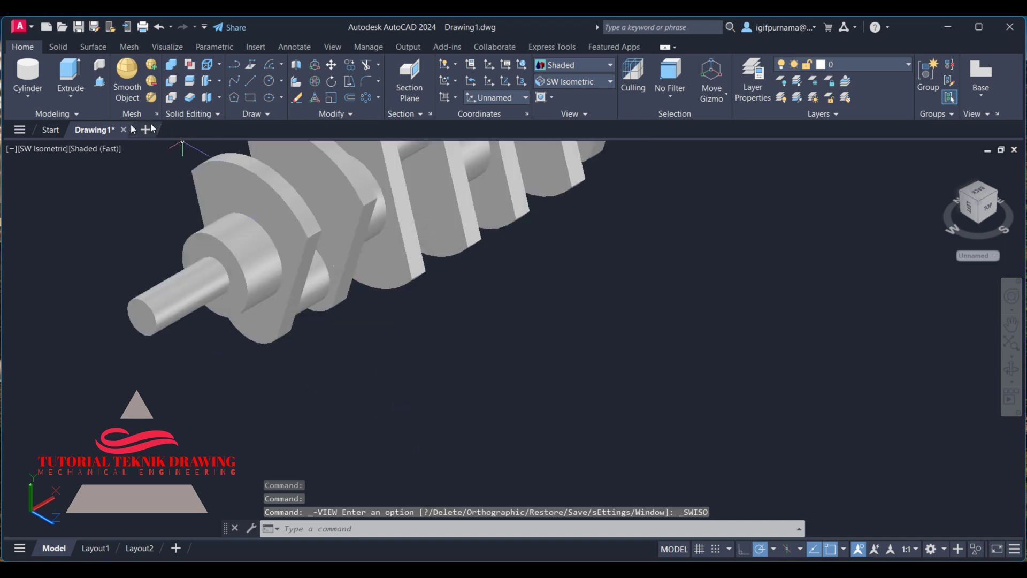
pyautogui.click(27, 75)
pyautogui.click(610, 378)
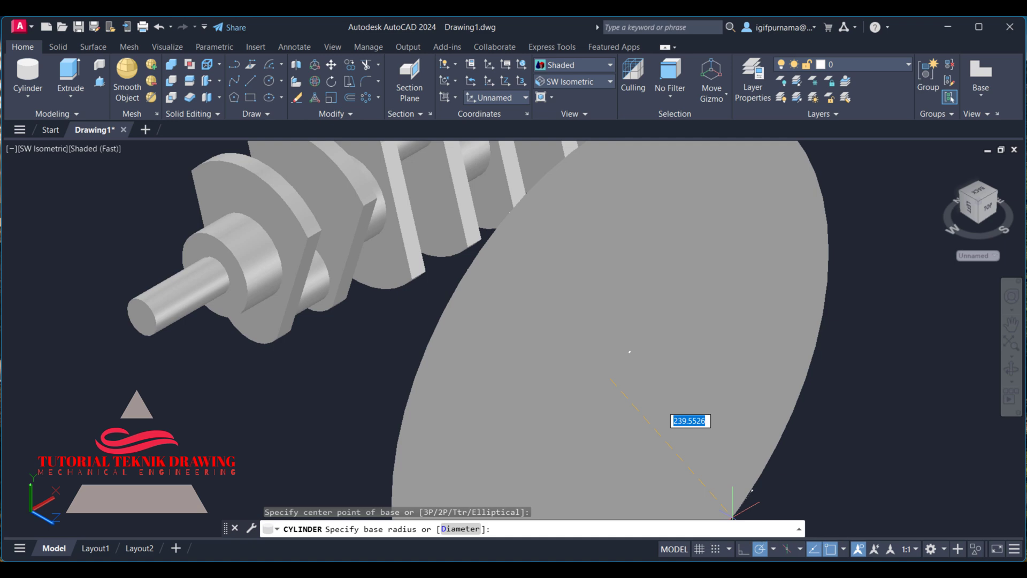
# Halve the 32 diameter to radius 16 in the calculator, then hide the helper windows
pyautogui.hotkey('alt', 'Tab')
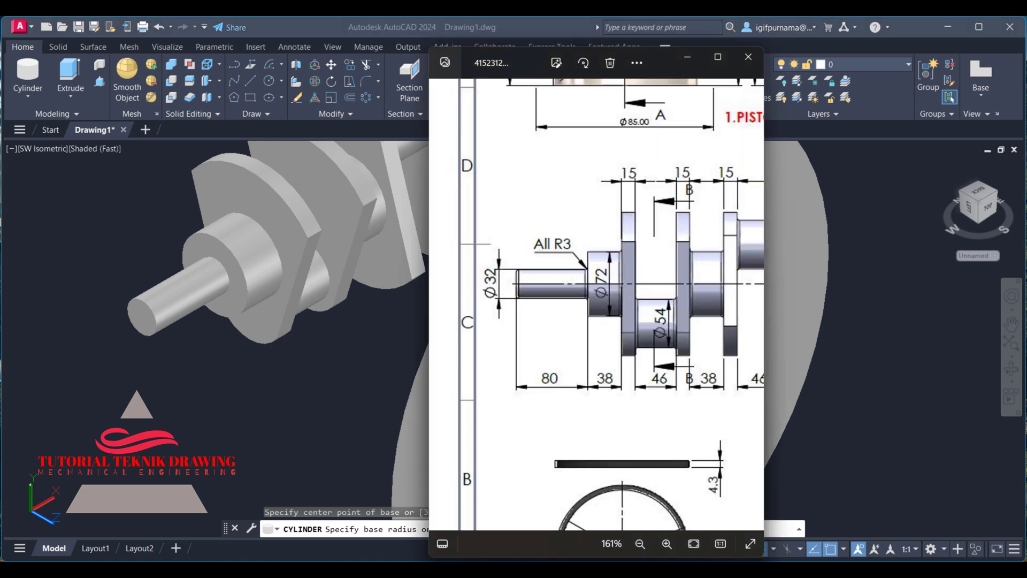
pyautogui.hotkey('alt', 'Tab')
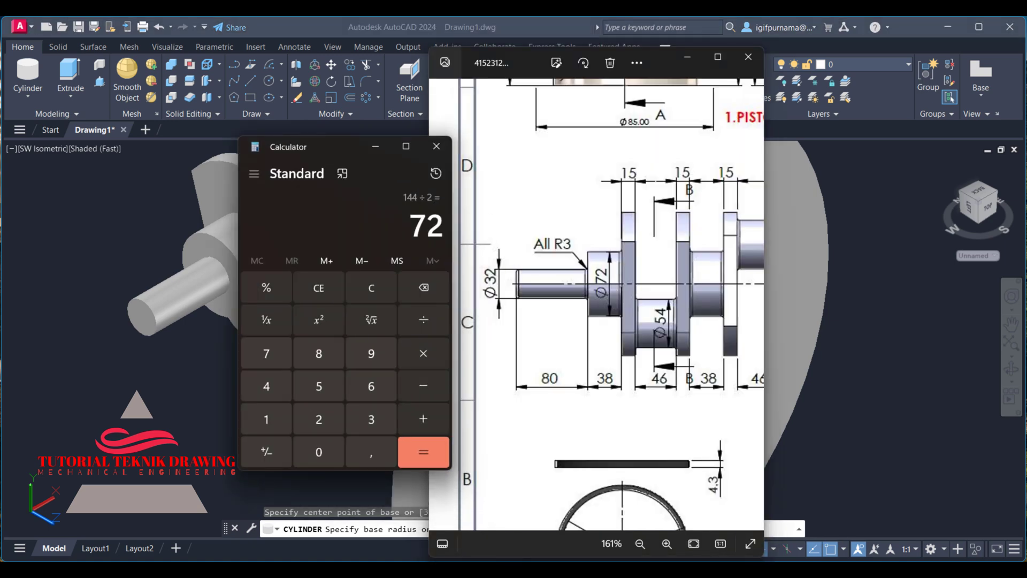
pyautogui.click(371, 288)
pyautogui.write('32')
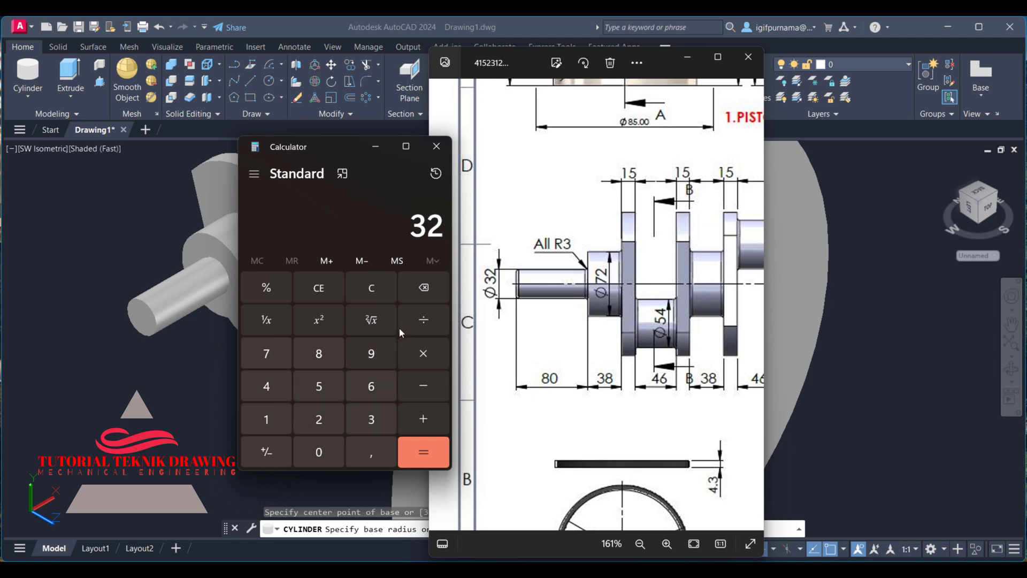
pyautogui.click(423, 320)
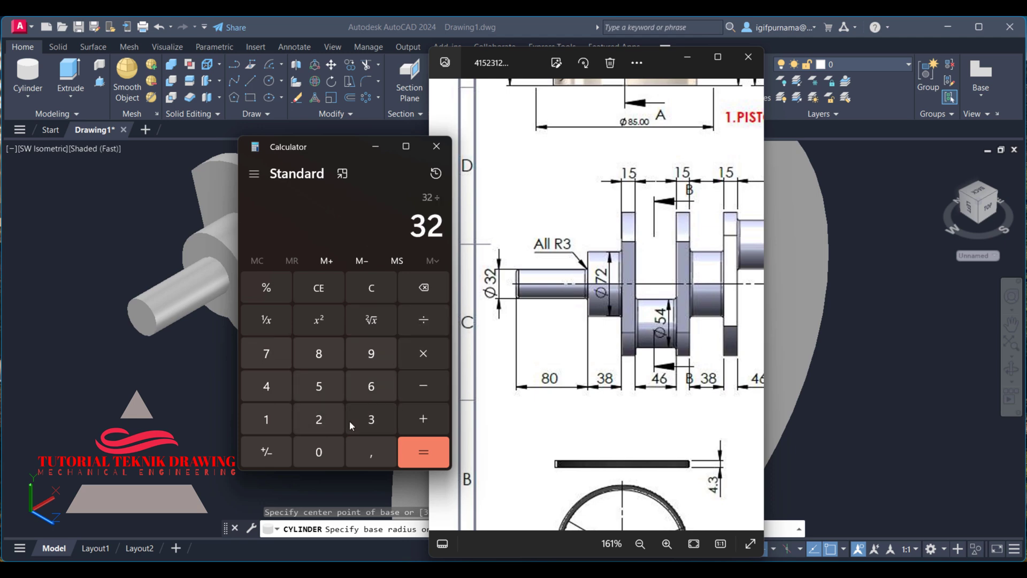
pyautogui.click(319, 419)
pyautogui.click(376, 147)
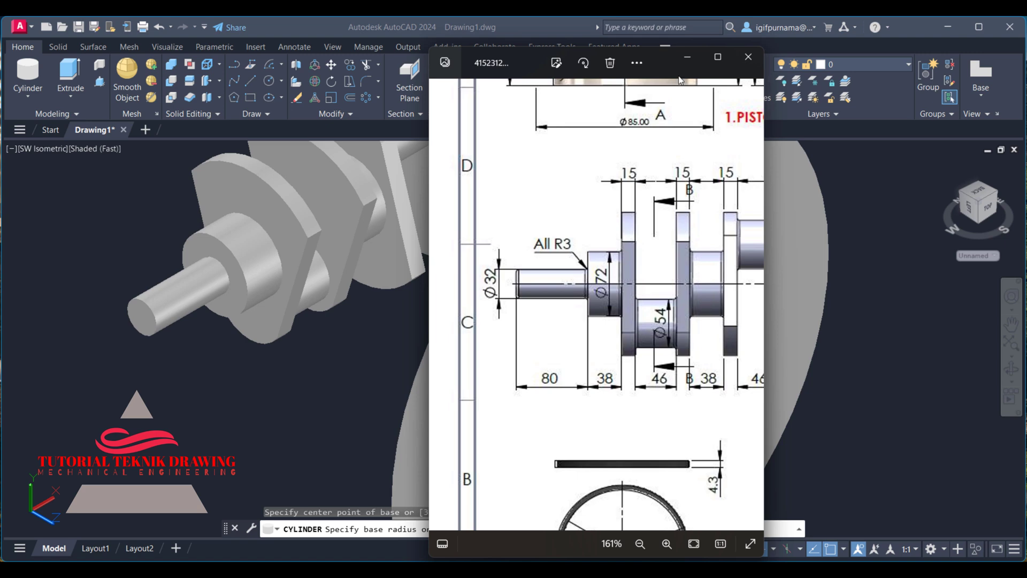
pyautogui.click(688, 57)
# Finish the trial disc with height 16, then undo it
pyautogui.click(681, 287)
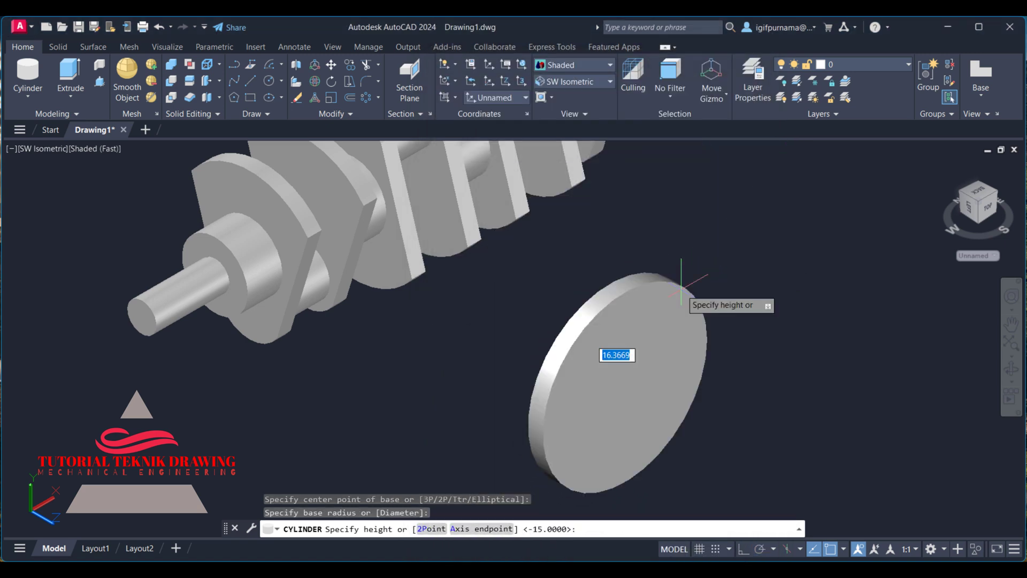
pyautogui.write('16')
pyautogui.press('Return')
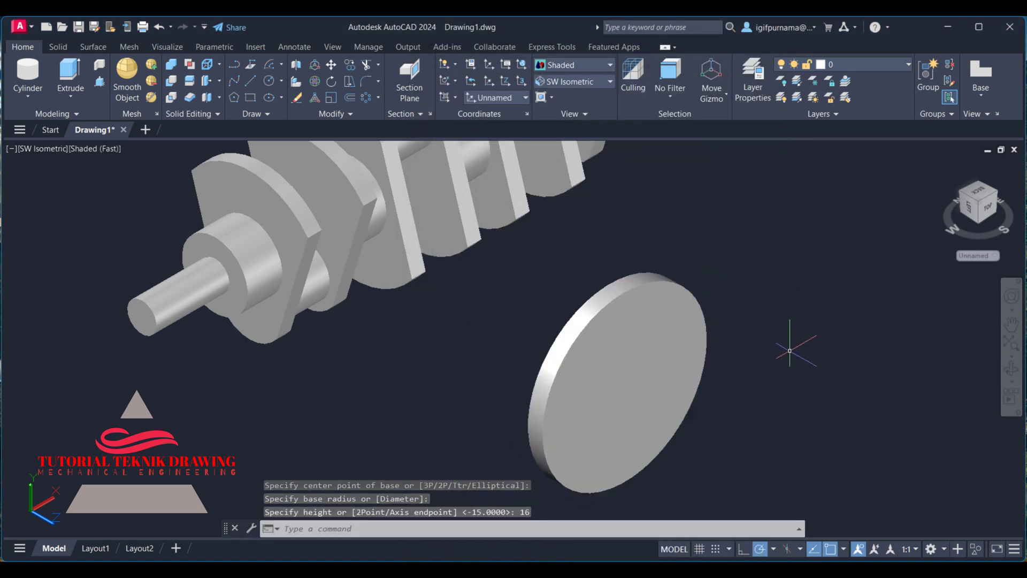
pyautogui.hotkey('ctrl', 'z')
pyautogui.click(377, 155)
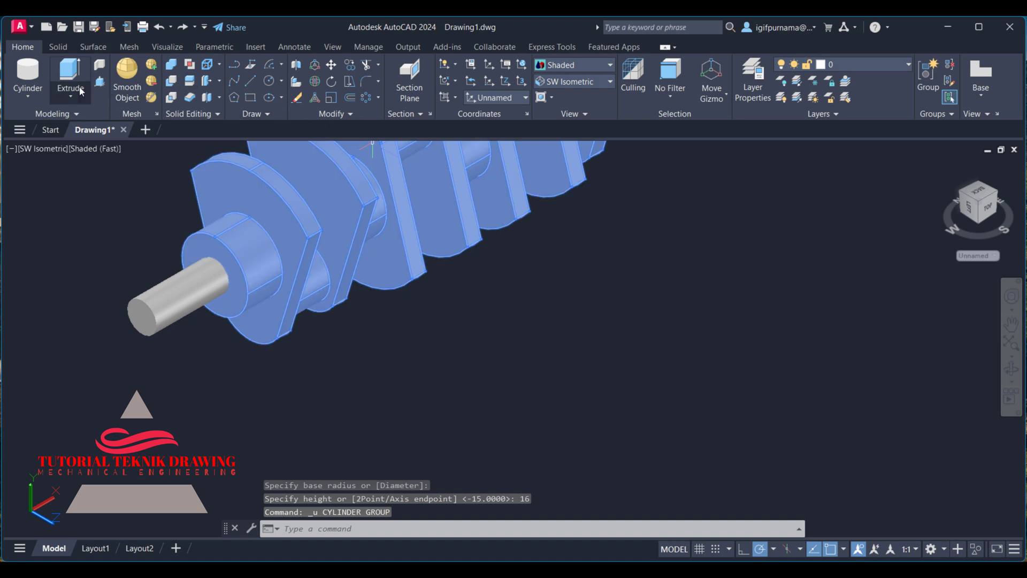
# Draw a cylinder with radius 16 and height 80
pyautogui.click(39, 75)
pyautogui.click(681, 360)
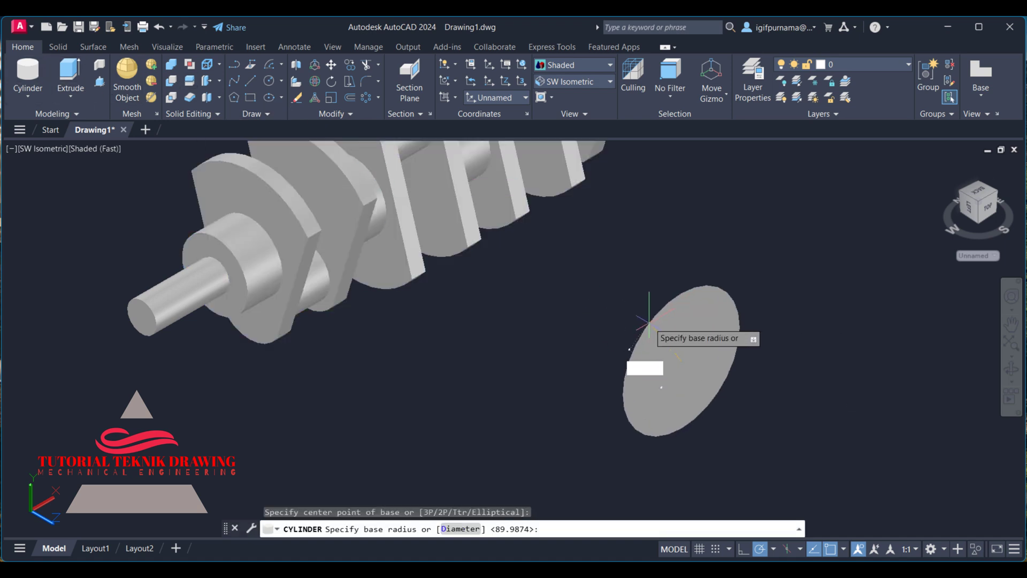
pyautogui.write('16')
pyautogui.press('Return')
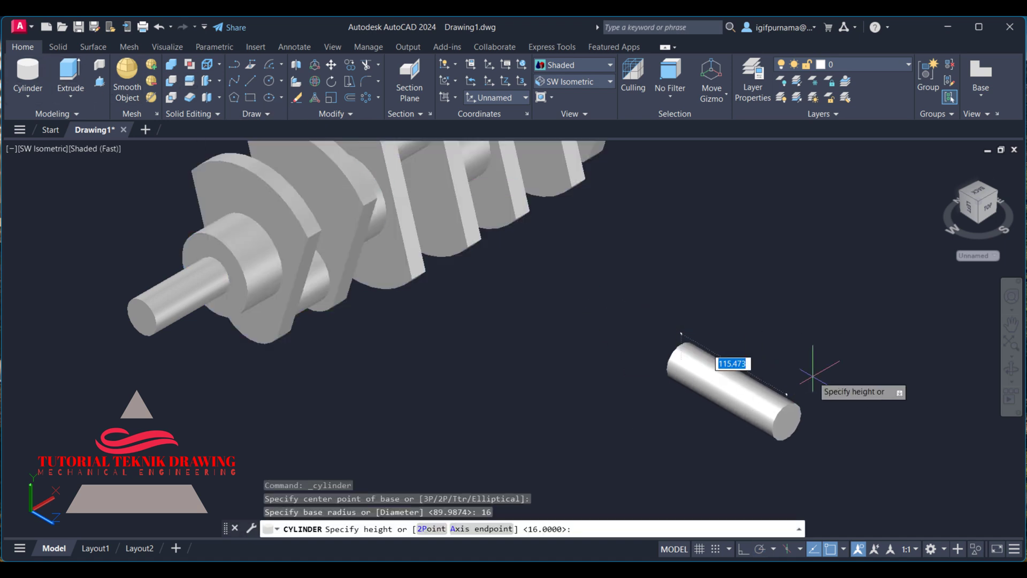
pyautogui.write('0')
pyautogui.press('Return')
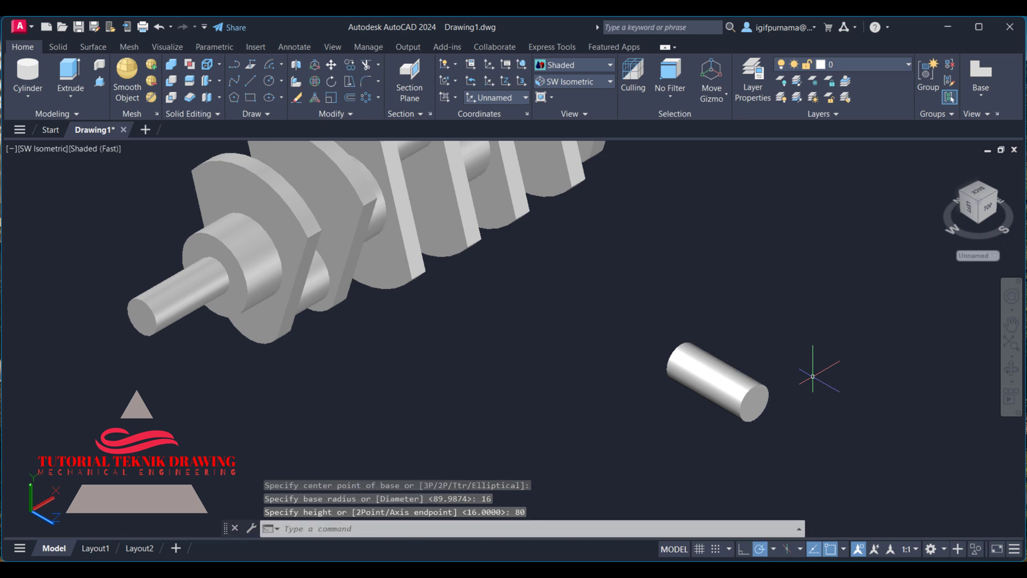
pyautogui.click(208, 161)
# Erase the extra small cylinder using a crossing window
pyautogui.click(297, 97)
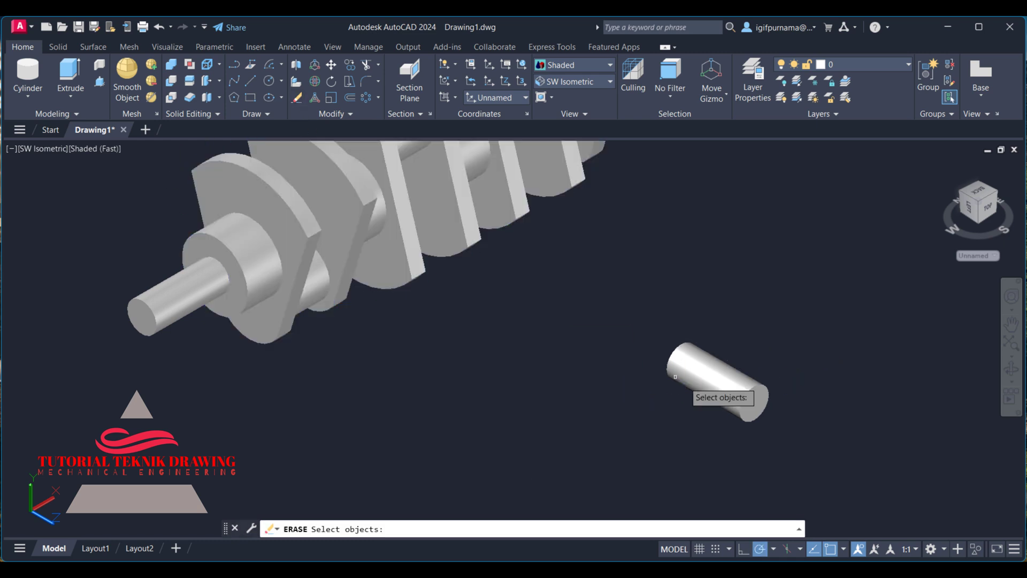
pyautogui.click(851, 450)
pyautogui.click(746, 369)
pyautogui.moveTo(620, 294); pyautogui.dragTo(656, 412, button='middle')
pyautogui.scroll(-3, 589, 321)
pyautogui.press('Return')
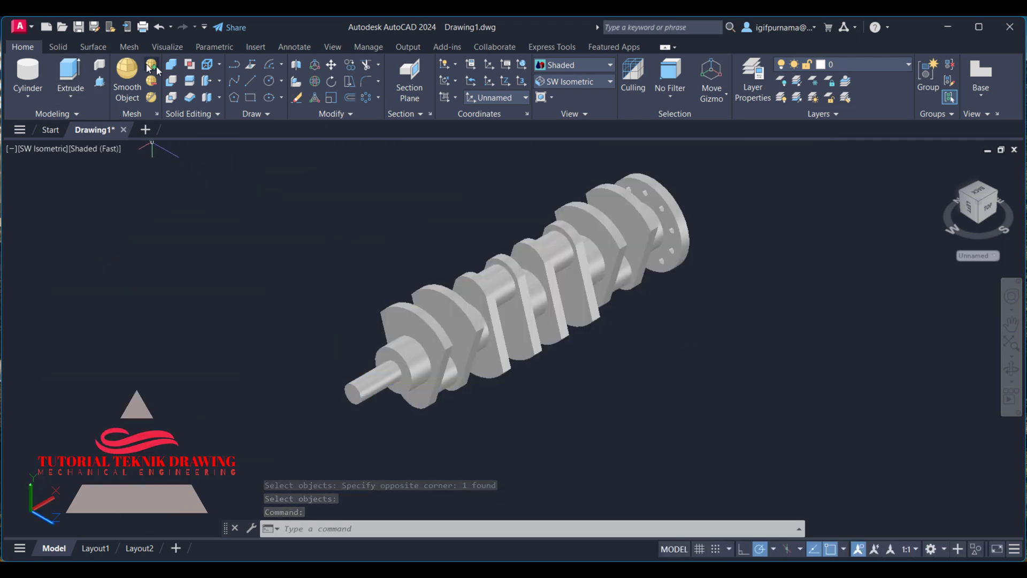
# Union all four crankshaft pieces into a single solid
pyautogui.click(170, 70)
pyautogui.click(569, 419)
pyautogui.click(314, 270)
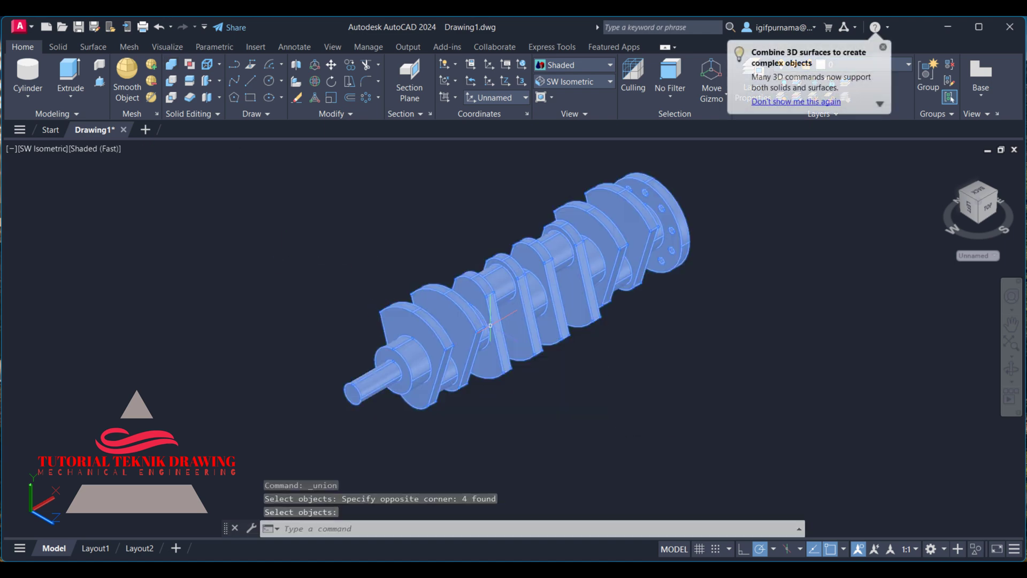
pyautogui.moveTo(457, 315); pyautogui.dragTo(458, 329, button='middle')
pyautogui.press('Return')
pyautogui.scroll(2, 501, 318)
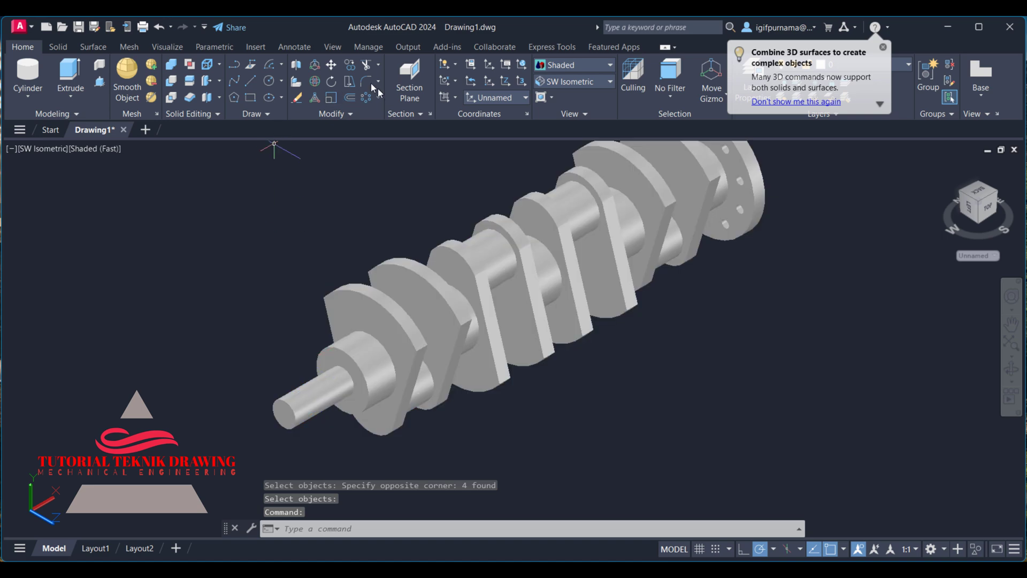
pyautogui.click(372, 84)
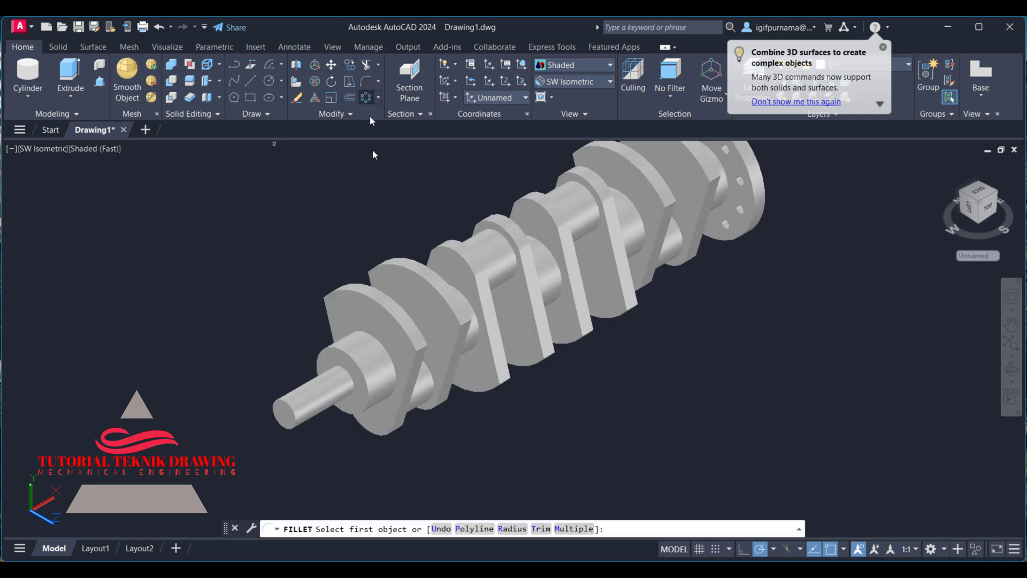
# Restart the fillet at radius 3 and pick the shaft-end circular edge
pyautogui.click(377, 87)
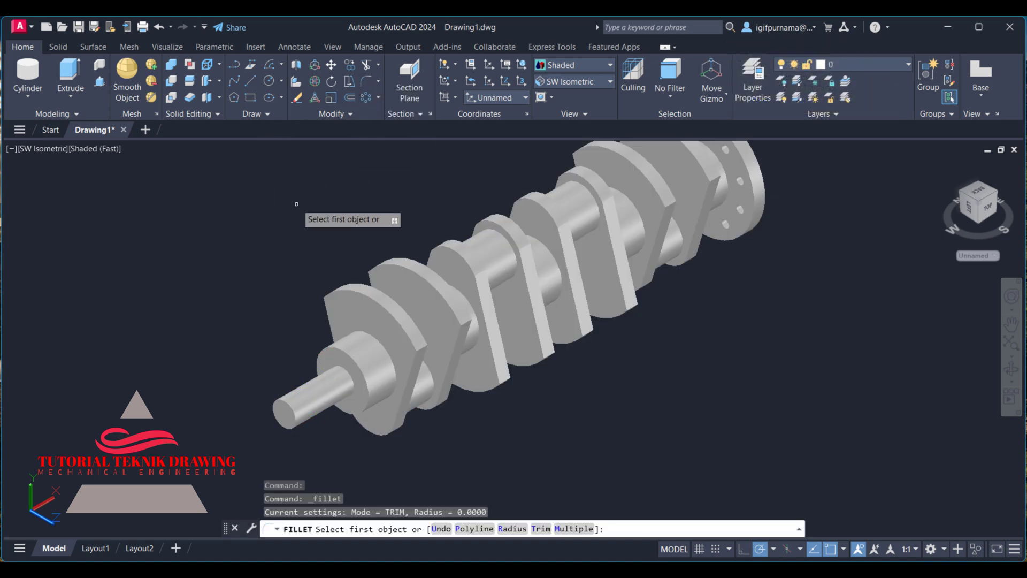
pyautogui.write('r')
pyautogui.press('Return')
pyautogui.write('3')
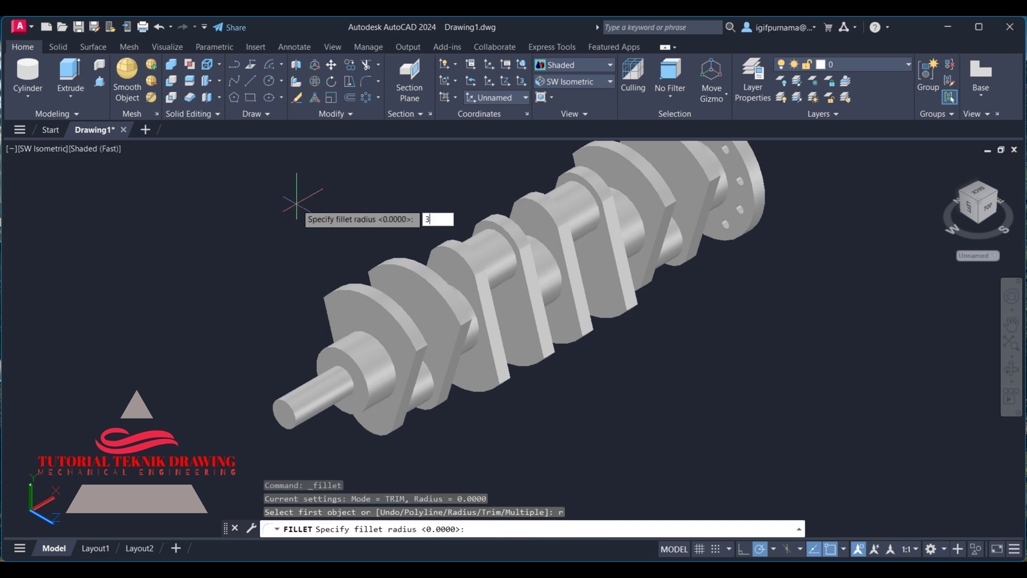
pyautogui.press('Return')
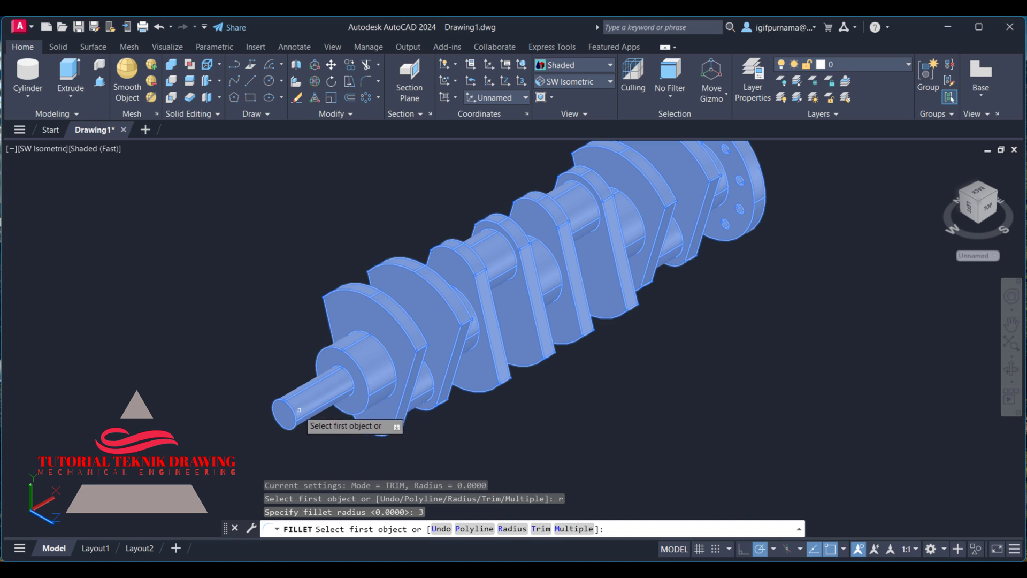
pyautogui.scroll(4, 293, 415)
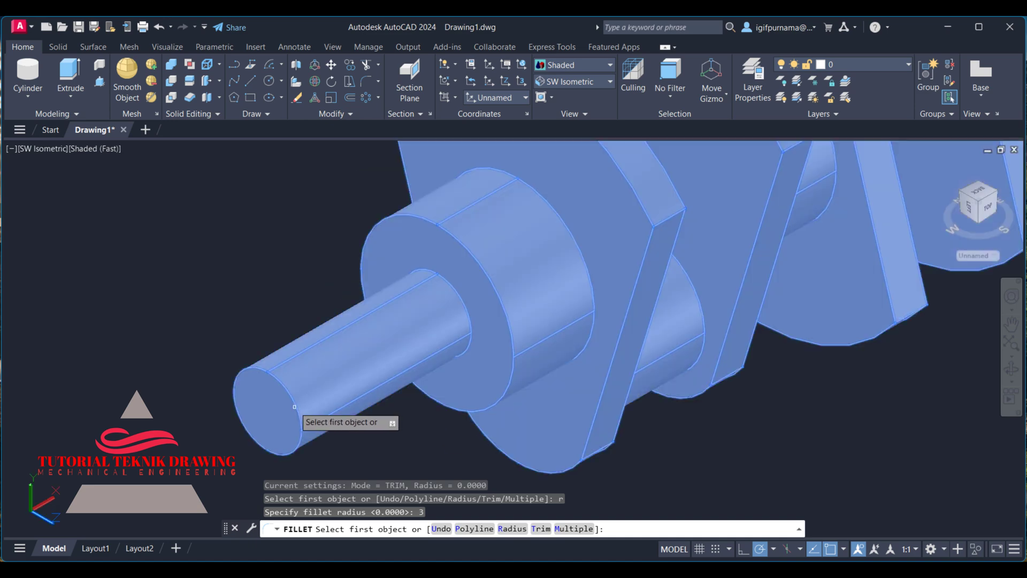
pyautogui.click(297, 402)
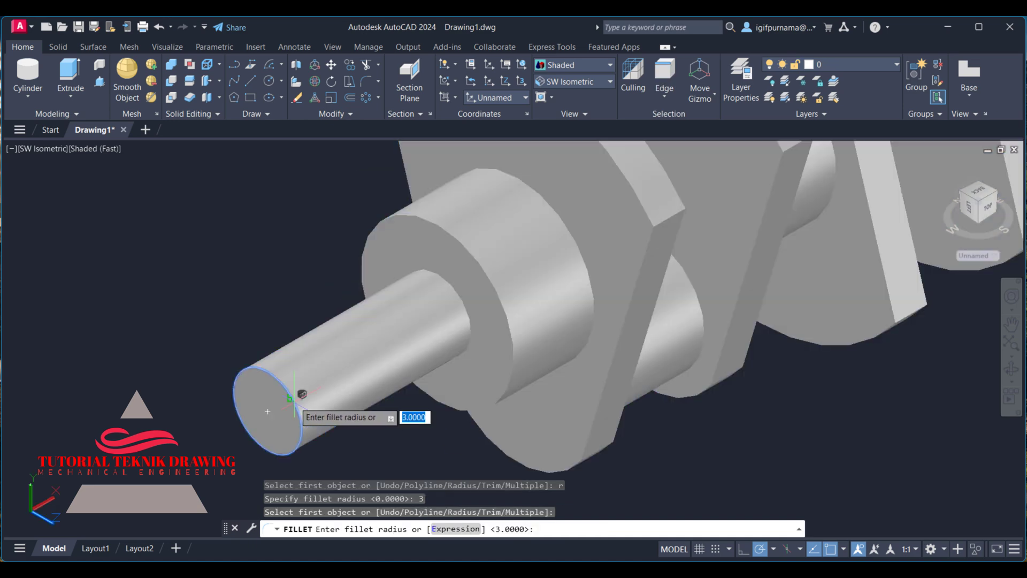
pyautogui.rightClick(296, 402)
pyautogui.click(308, 414)
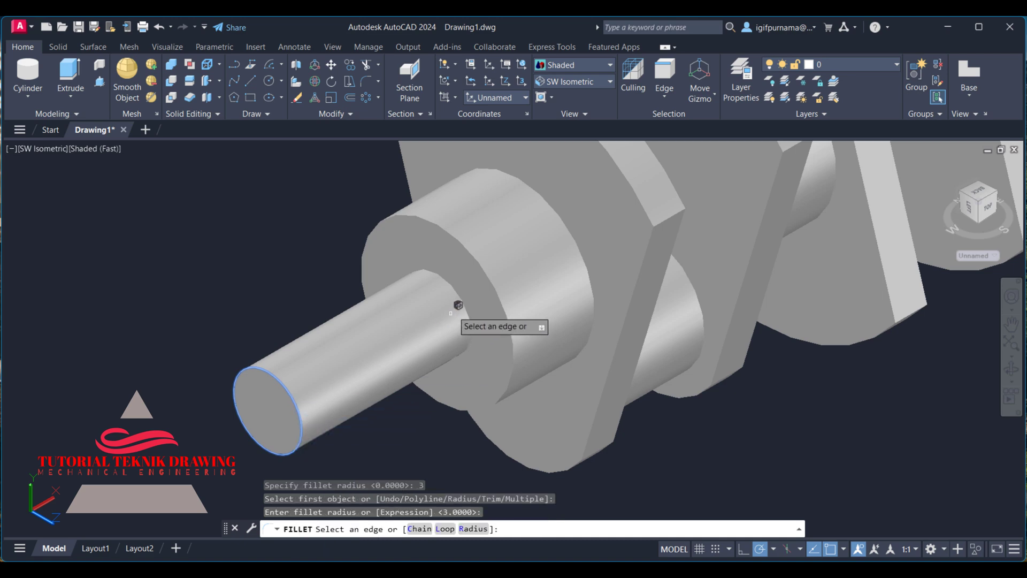
# Add the flange circular edge, then orbit to view the crankshaft from below
pyautogui.click(474, 260)
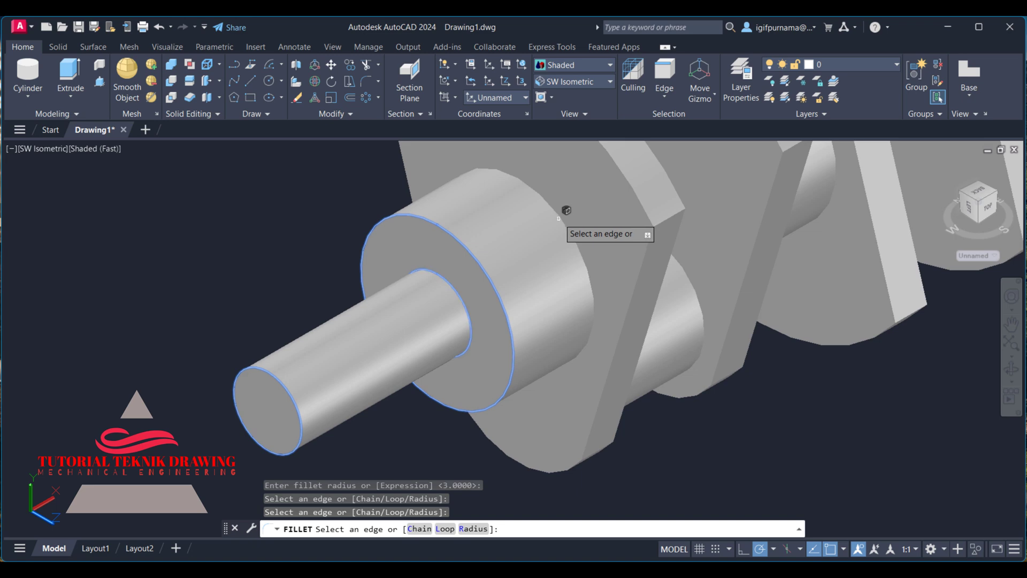
pyautogui.scroll(-2, 543, 225)
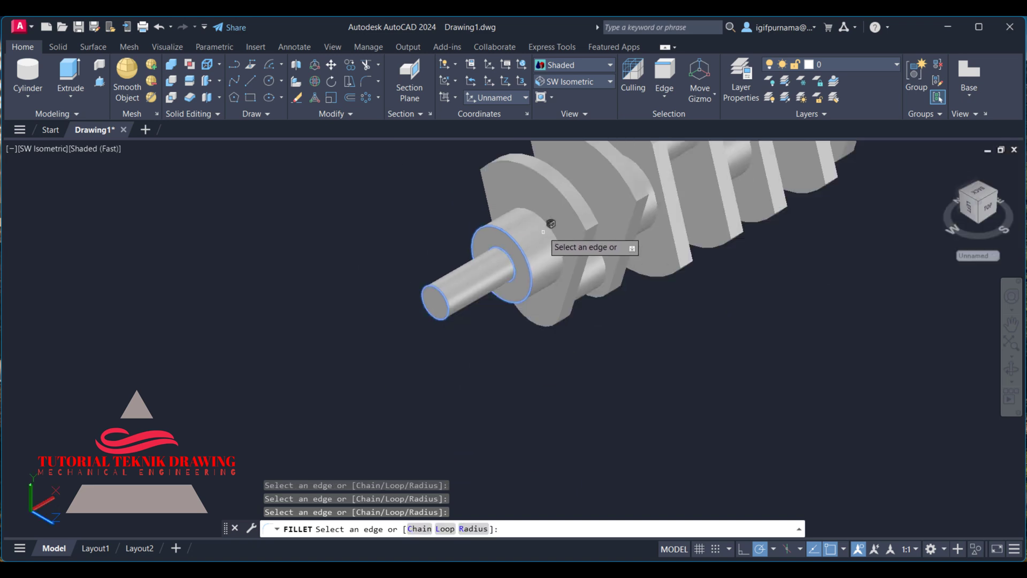
pyautogui.scroll(2, 605, 257)
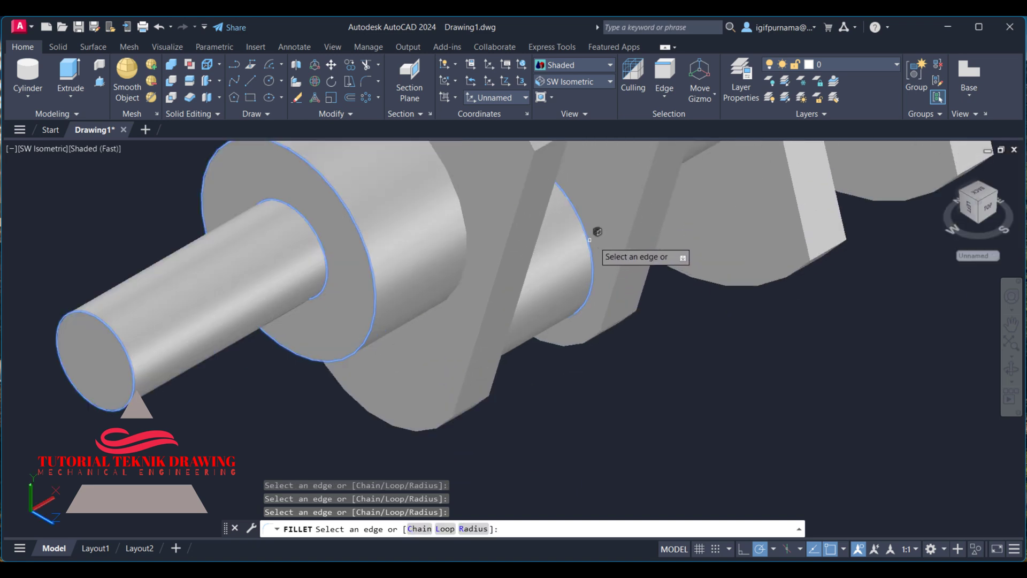
pyautogui.moveTo(590, 240)
pyautogui.keyDown('shift'); pyautogui.mouseDown(button='middle')
pyautogui.moveTo(635, 284)
pyautogui.moveTo(541, 236)
pyautogui.moveTo(653, 289)
pyautogui.moveTo(606, 383)
pyautogui.moveTo(666, 289)
pyautogui.moveTo(553, 291)
pyautogui.moveTo(553, 312)
pyautogui.moveTo(780, 212)
pyautogui.moveTo(680, 264)
pyautogui.mouseUp(button='middle'); pyautogui.keyUp('shift')
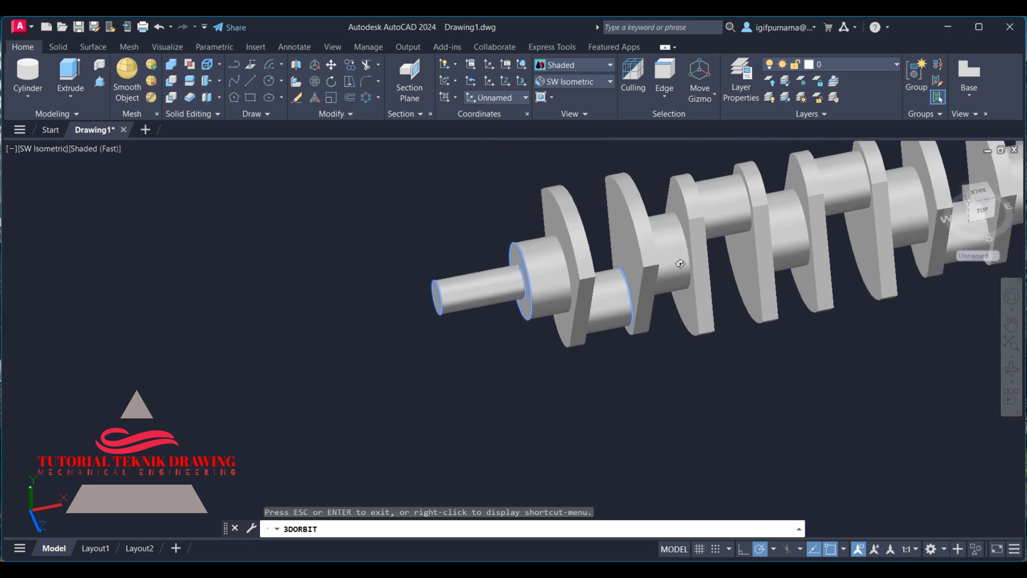
pyautogui.scroll(2, 713, 182)
pyautogui.rightClick(706, 180)
pyautogui.click(733, 187)
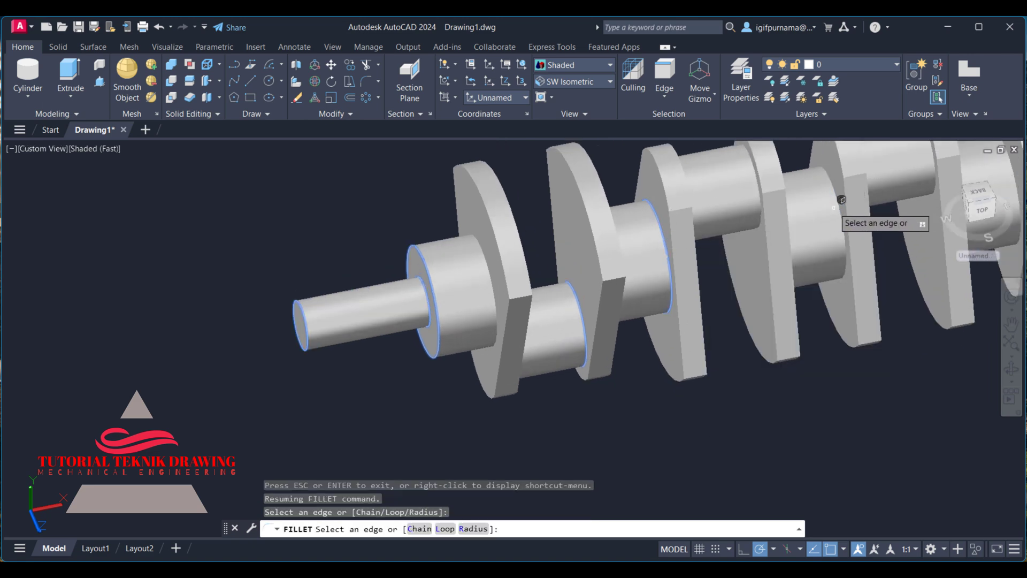
# Add three more journal edges and complete the radius 3 fillet on all 11 edges
pyautogui.scroll(-5, 733, 251)
pyautogui.scroll(3, 671, 267)
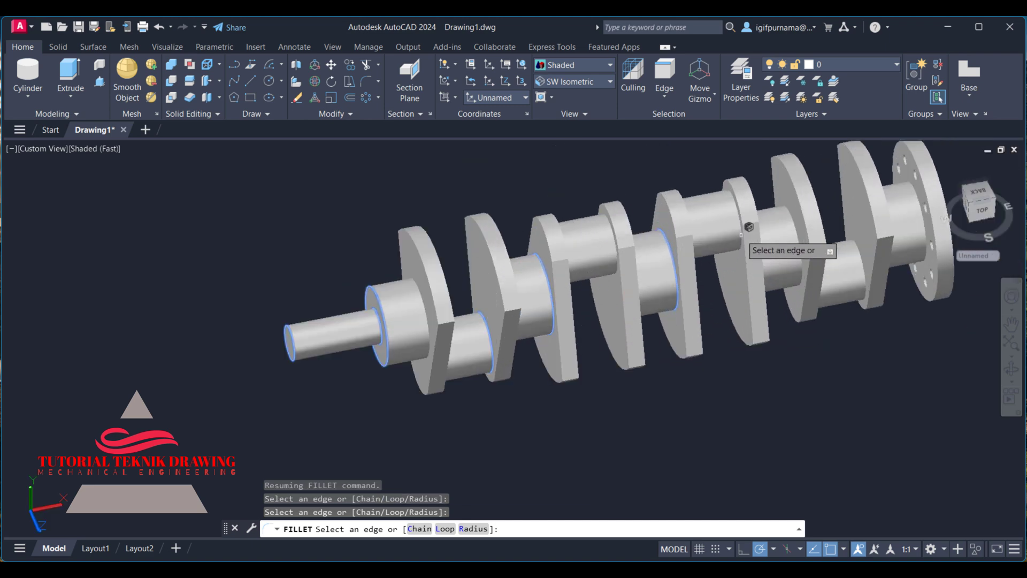
pyautogui.scroll(2, 744, 240)
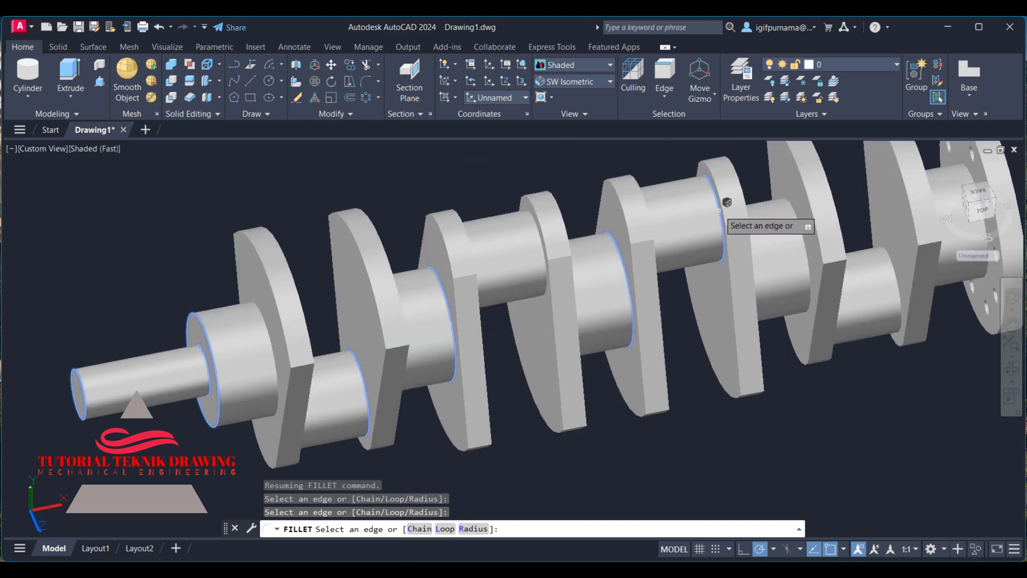
pyautogui.click(719, 210)
pyautogui.click(803, 241)
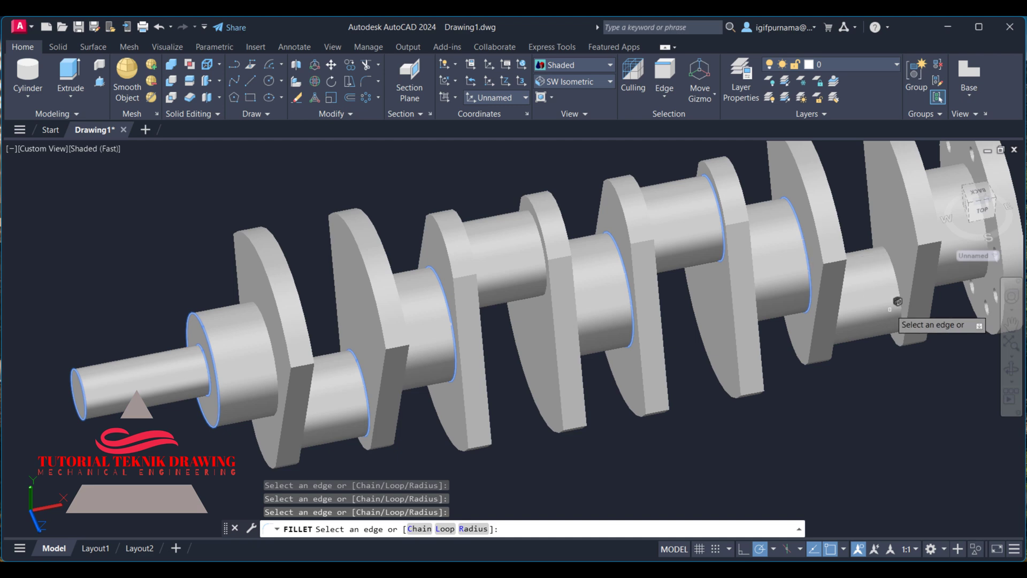
pyautogui.click(899, 289)
pyautogui.scroll(-5, 726, 277)
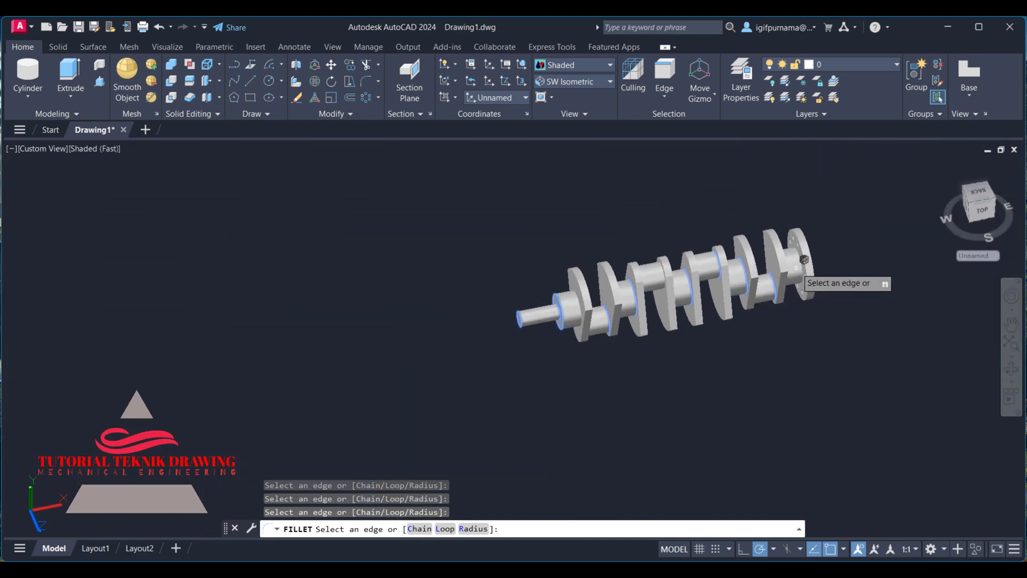
pyautogui.scroll(3, 765, 264)
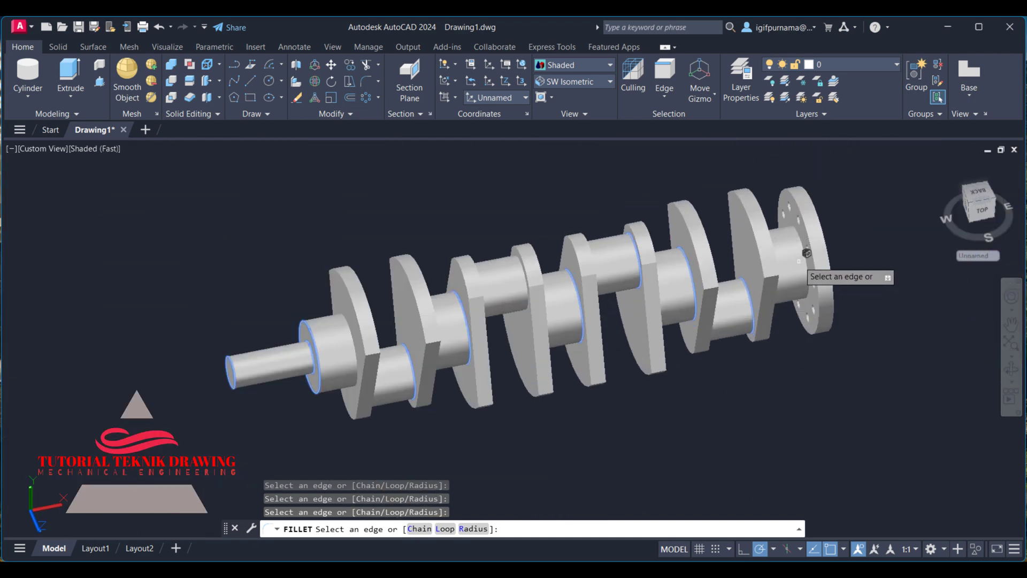
pyautogui.rightClick(820, 197)
pyautogui.click(835, 204)
pyautogui.scroll(3, 276, 339)
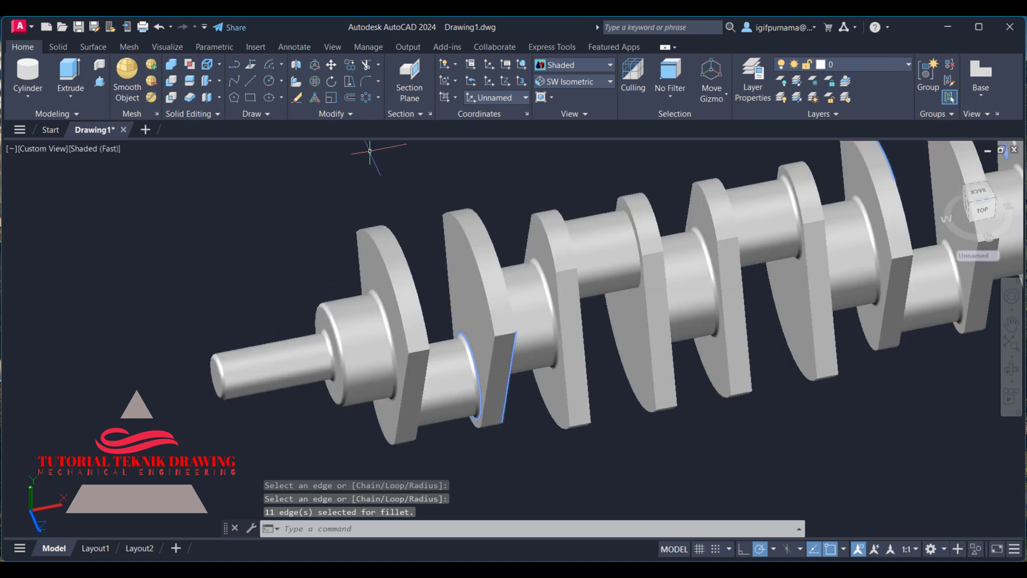
# Start a new fillet, orbit to a side-on view, and select the solid at radius 3
pyautogui.click(368, 81)
pyautogui.scroll(-4, 450, 214)
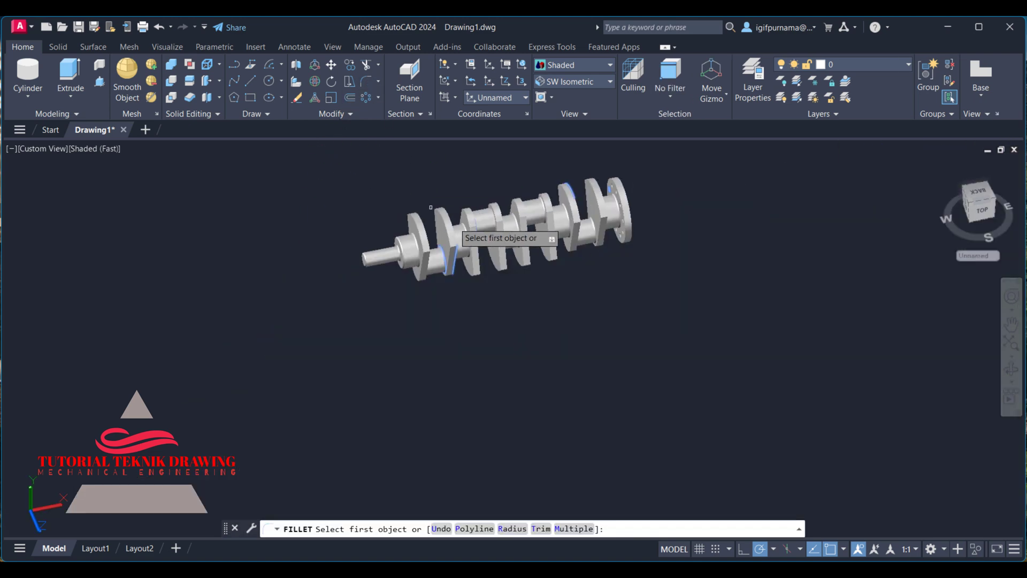
pyautogui.scroll(2, 449, 206)
pyautogui.moveTo(450, 206); pyautogui.dragTo(419, 198, button='middle')
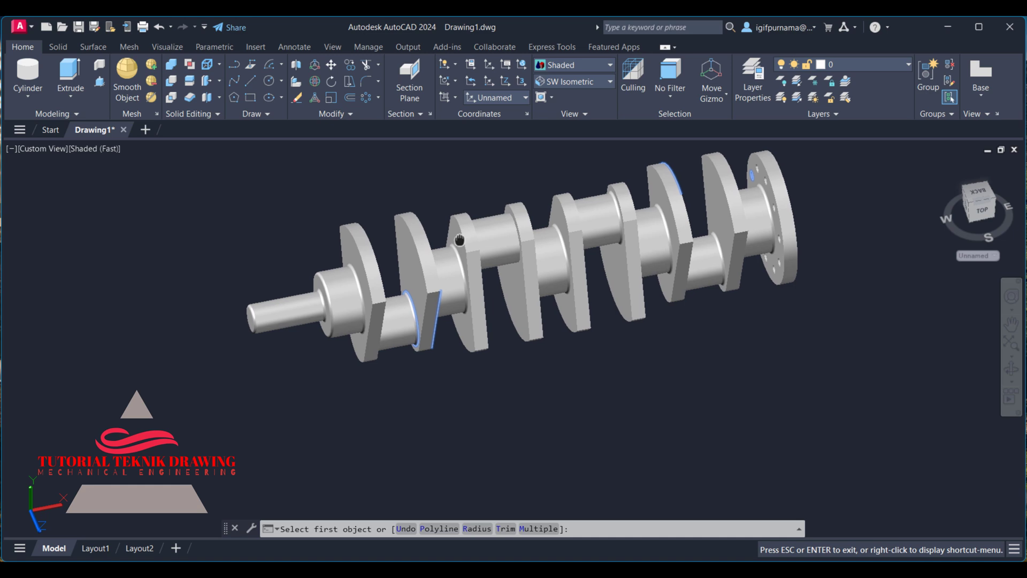
pyautogui.click(1009, 378)
pyautogui.moveTo(518, 266); pyautogui.dragTo(463, 182)
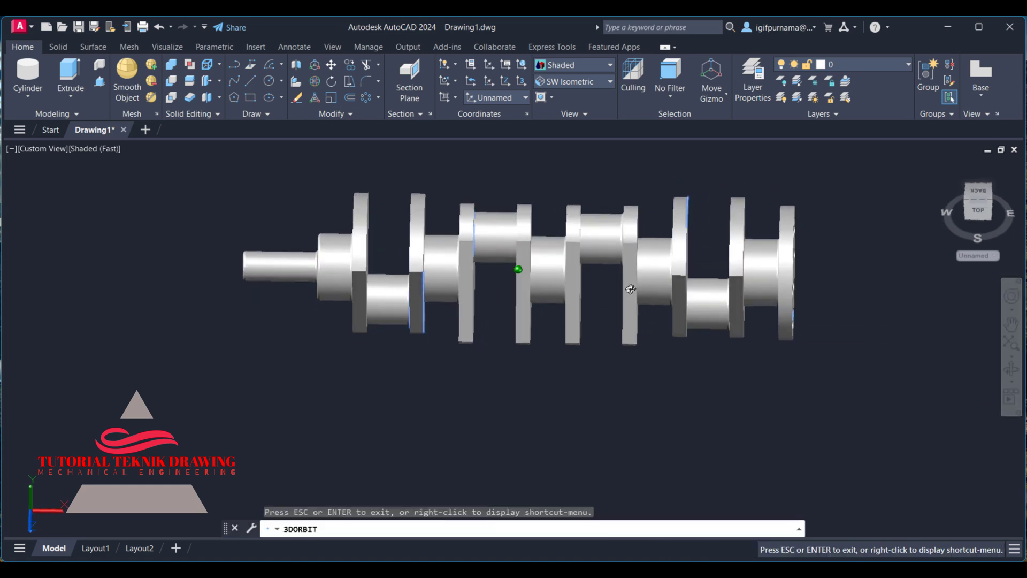
pyautogui.rightClick(464, 182)
pyautogui.click(482, 190)
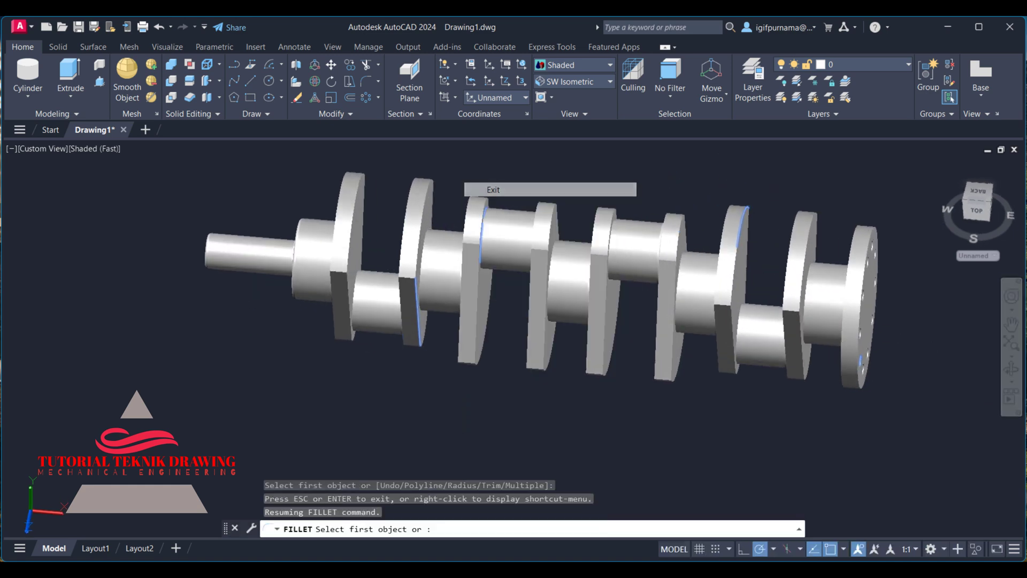
pyautogui.click(429, 233)
pyautogui.rightClick(447, 242)
pyautogui.click(465, 247)
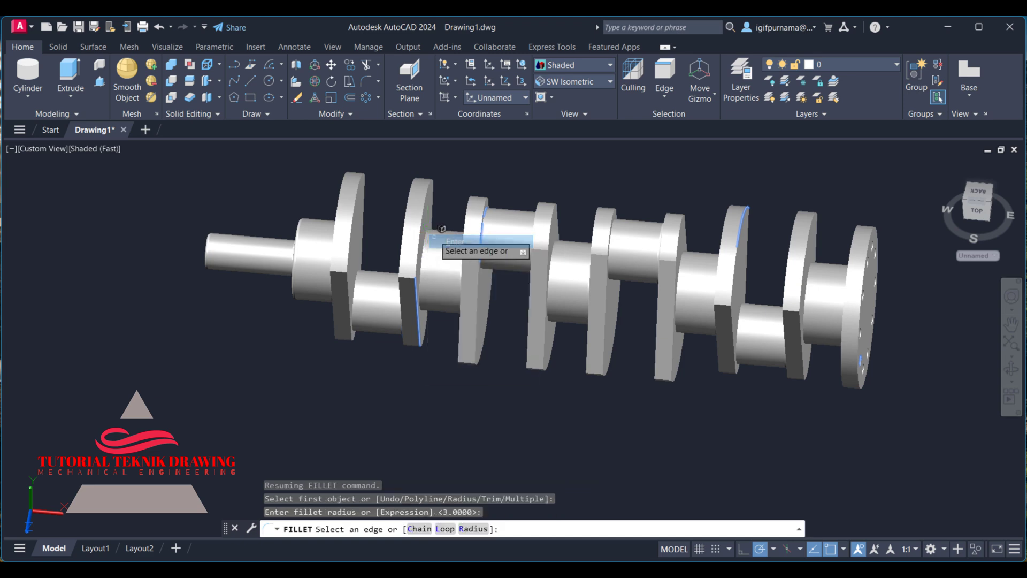
# Round five journal edges with the radius 3 fillet and finish the command
pyautogui.scroll(2, 522, 207)
pyautogui.scroll(3, 482, 233)
pyautogui.click(487, 226)
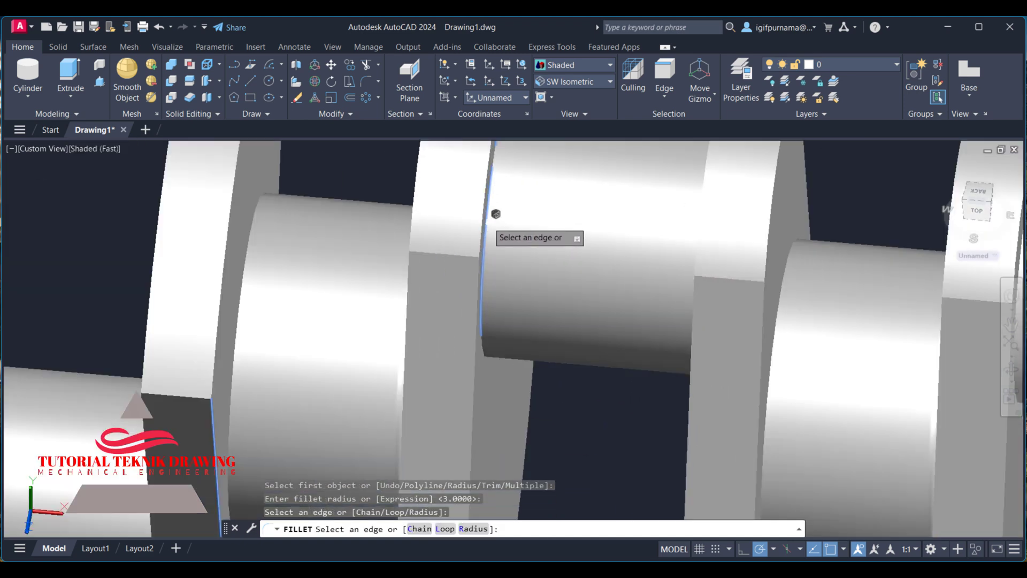
pyautogui.scroll(-3, 552, 225)
pyautogui.scroll(-2, 567, 235)
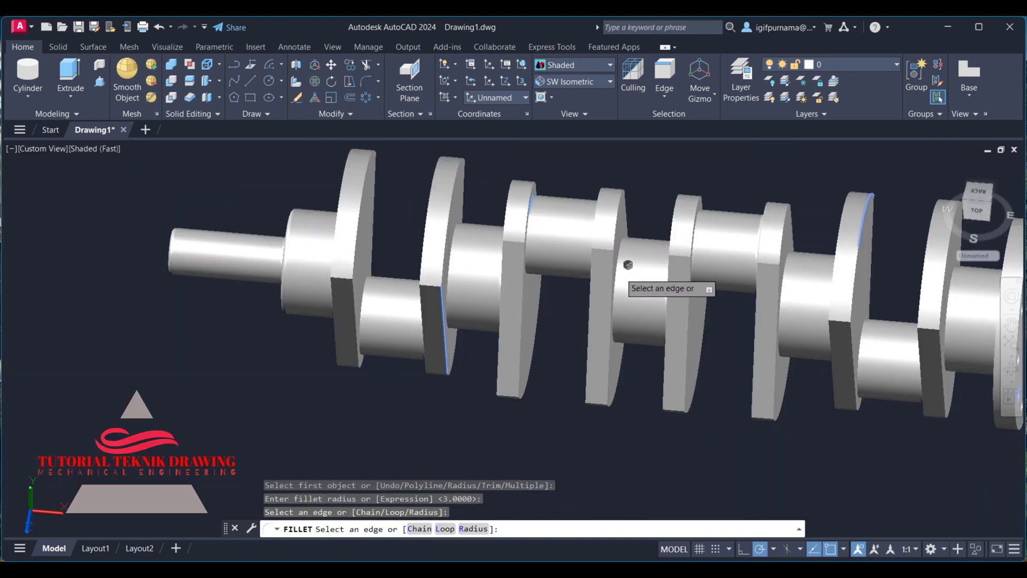
pyautogui.scroll(3, 628, 257)
pyautogui.scroll(3, 616, 238)
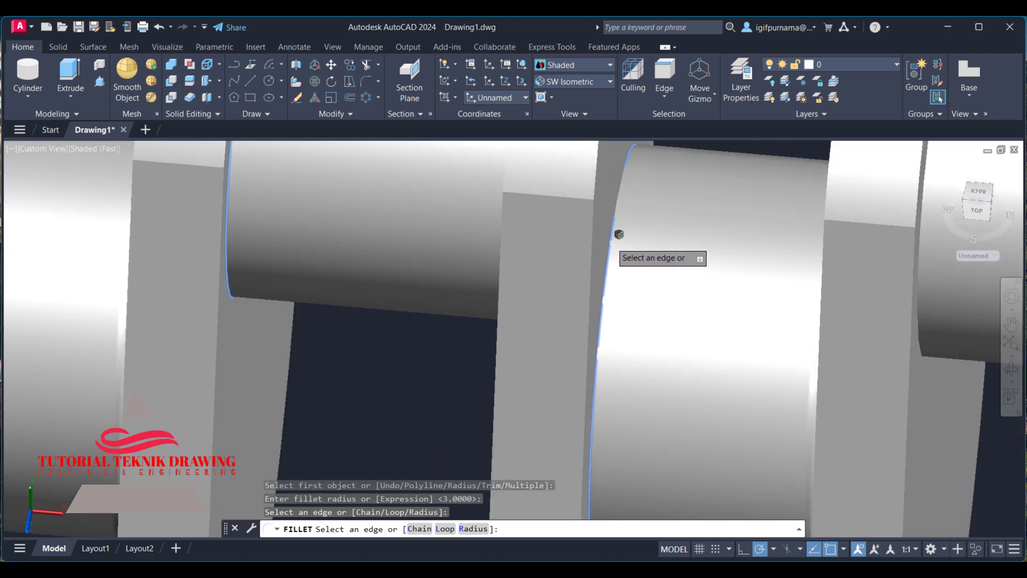
pyautogui.click(616, 235)
pyautogui.scroll(-5, 617, 231)
pyautogui.scroll(4, 684, 222)
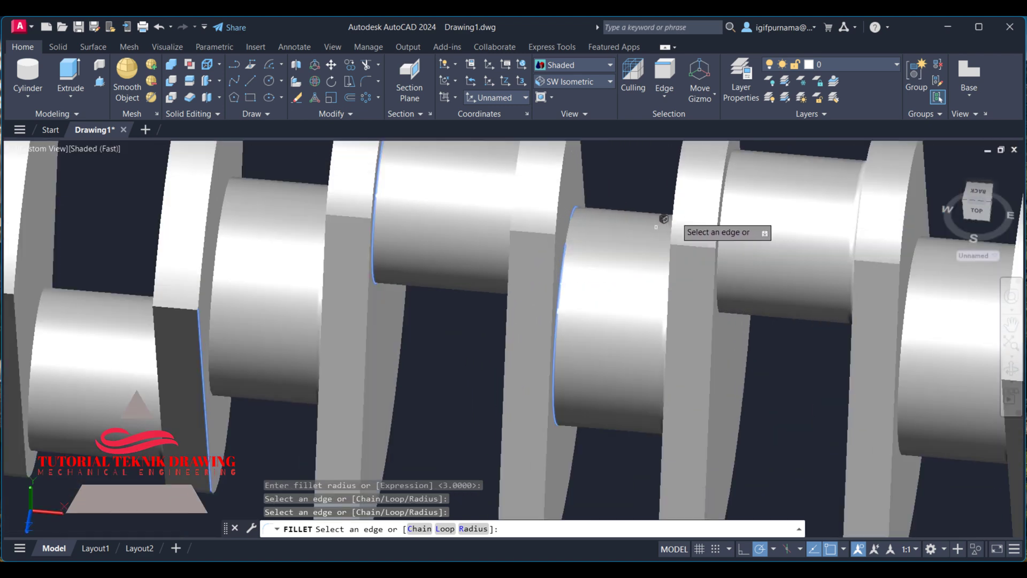
pyautogui.click(727, 174)
pyautogui.scroll(-5, 669, 200)
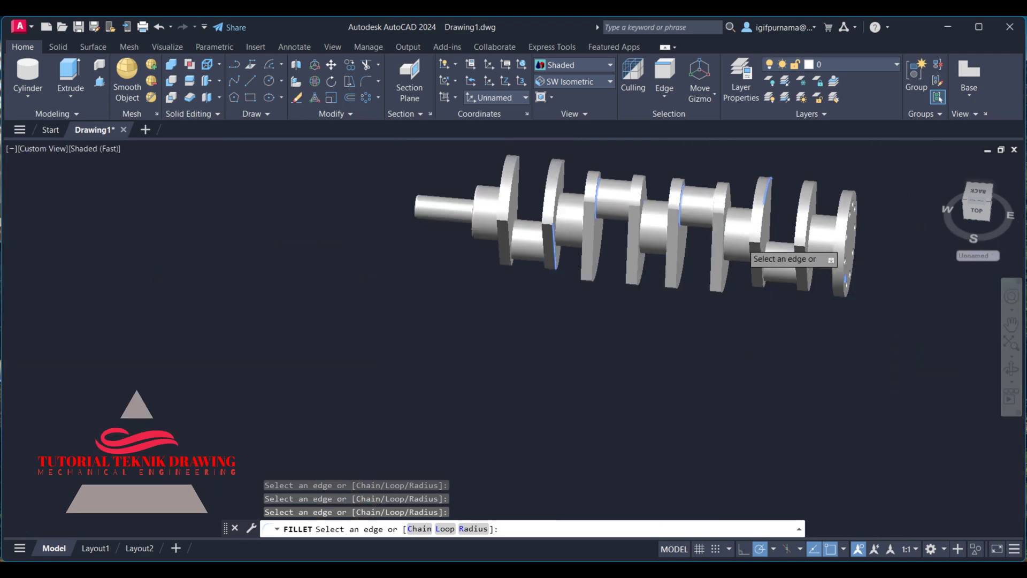
pyautogui.scroll(5, 770, 251)
pyautogui.click(790, 252)
pyautogui.scroll(-5, 749, 251)
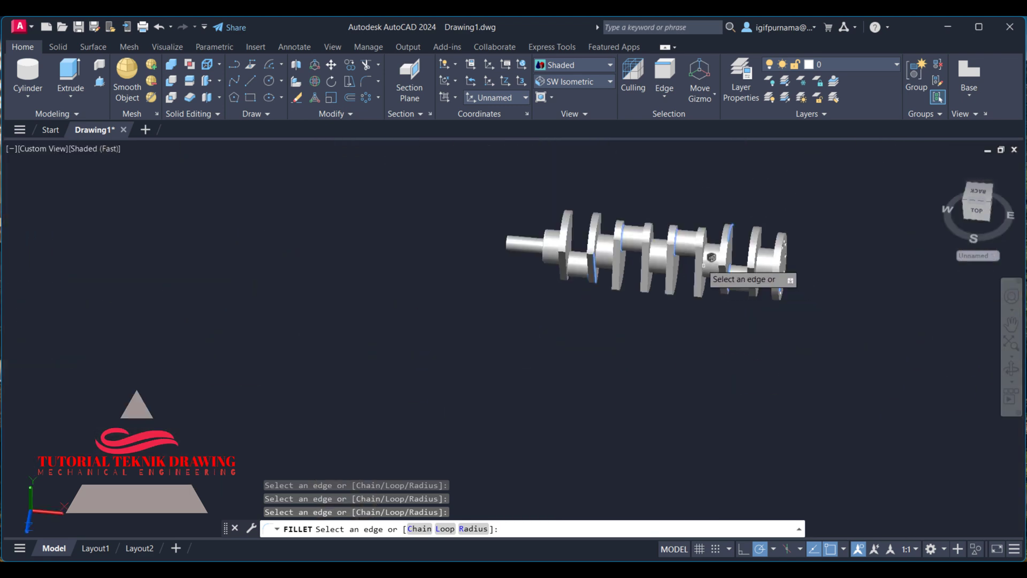
pyautogui.rightClick(720, 246)
pyautogui.click(754, 253)
pyautogui.scroll(3, 770, 255)
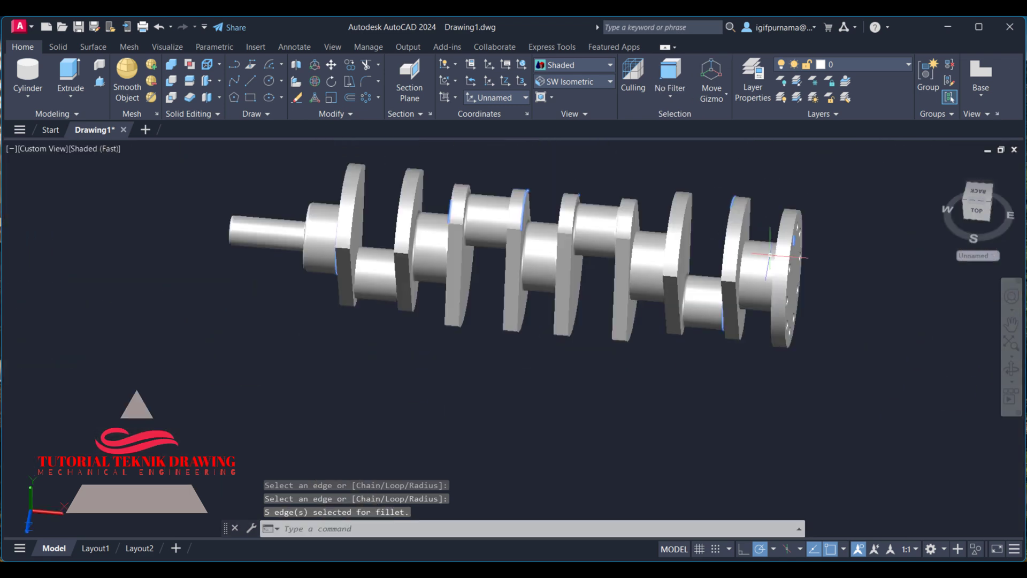
# Fillet three more journal edges at radius 3 and finish the command
pyautogui.click(365, 84)
pyautogui.scroll(3, 782, 294)
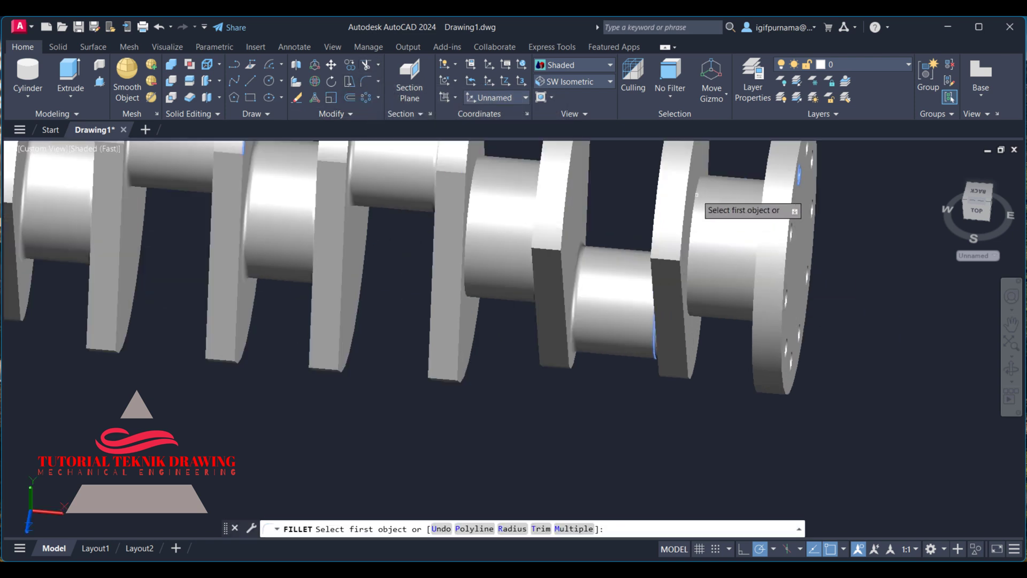
pyautogui.click(697, 195)
pyautogui.rightClick(698, 197)
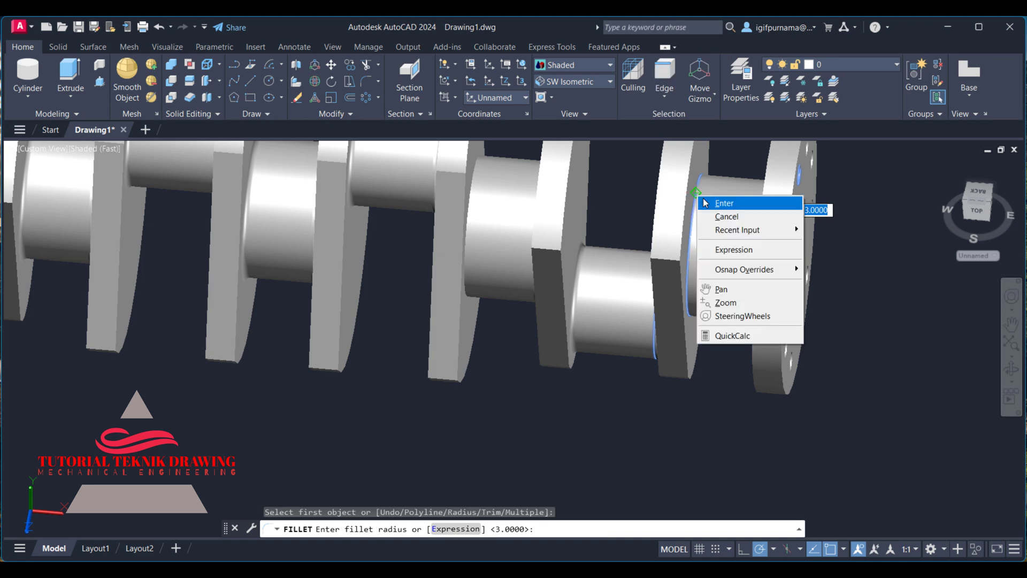
pyautogui.click(716, 202)
pyautogui.scroll(2, 814, 246)
pyautogui.scroll(-3, 535, 230)
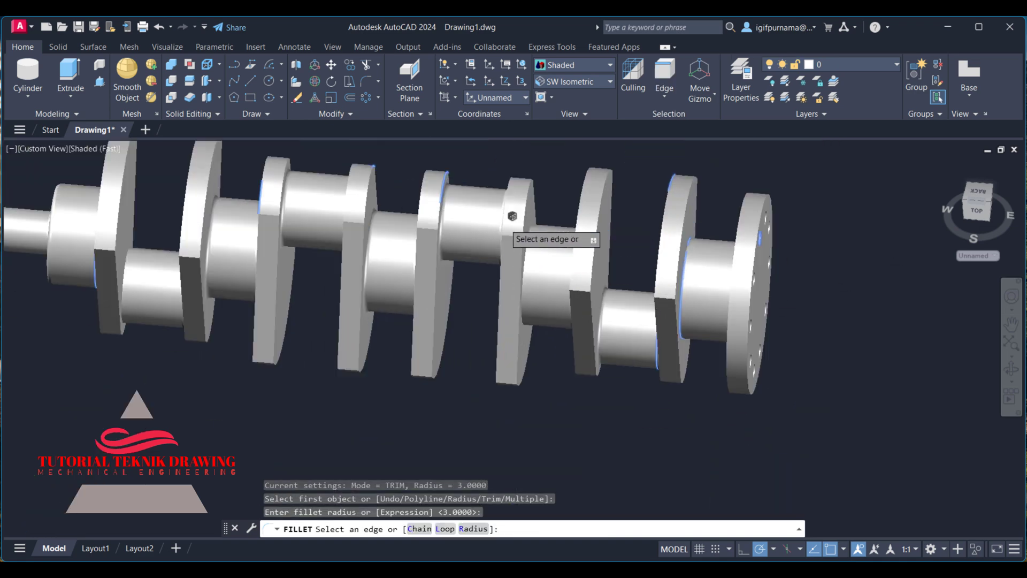
pyautogui.scroll(2, 514, 220)
pyautogui.scroll(3, 571, 260)
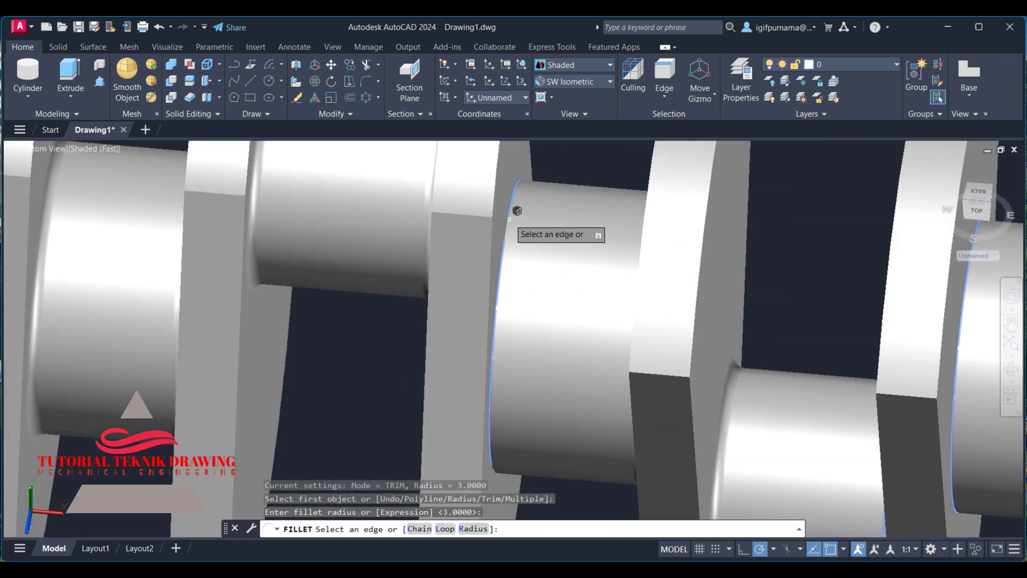
pyautogui.scroll(-2, 518, 212)
pyautogui.scroll(-3, 630, 261)
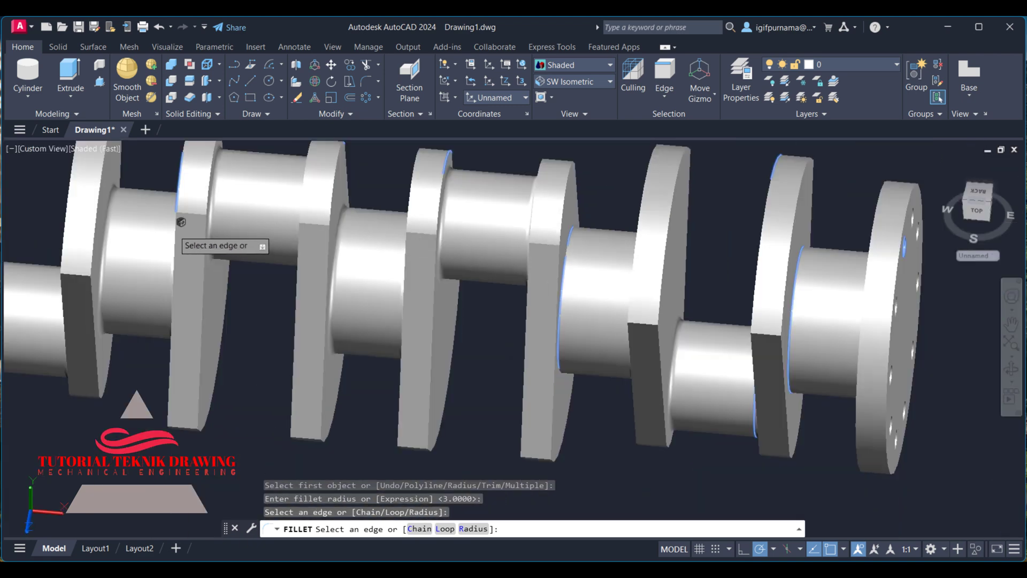
pyautogui.scroll(2, 535, 187)
pyautogui.scroll(-4, 345, 219)
pyautogui.scroll(4, 299, 236)
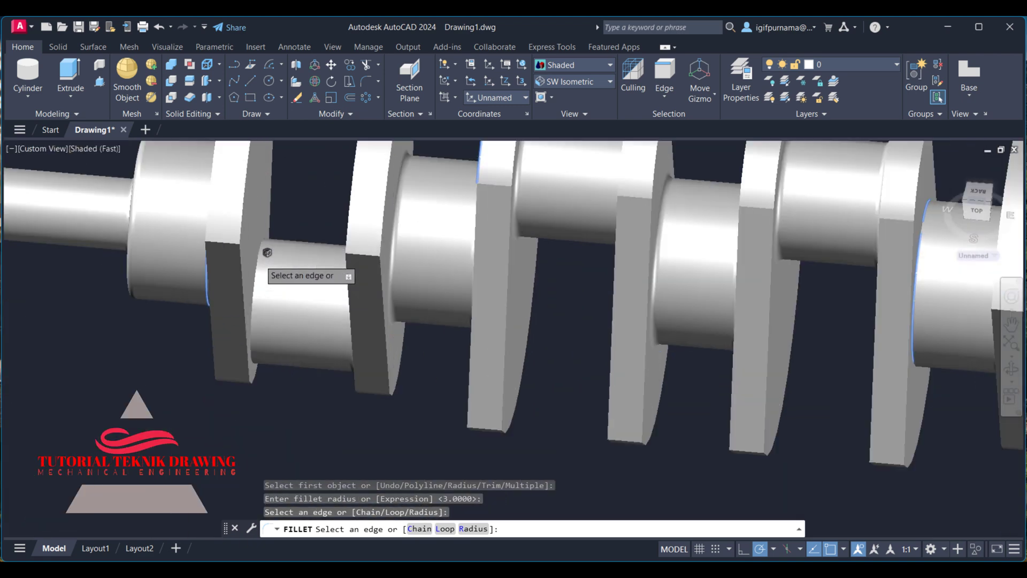
pyautogui.scroll(2, 267, 252)
pyautogui.click(263, 251)
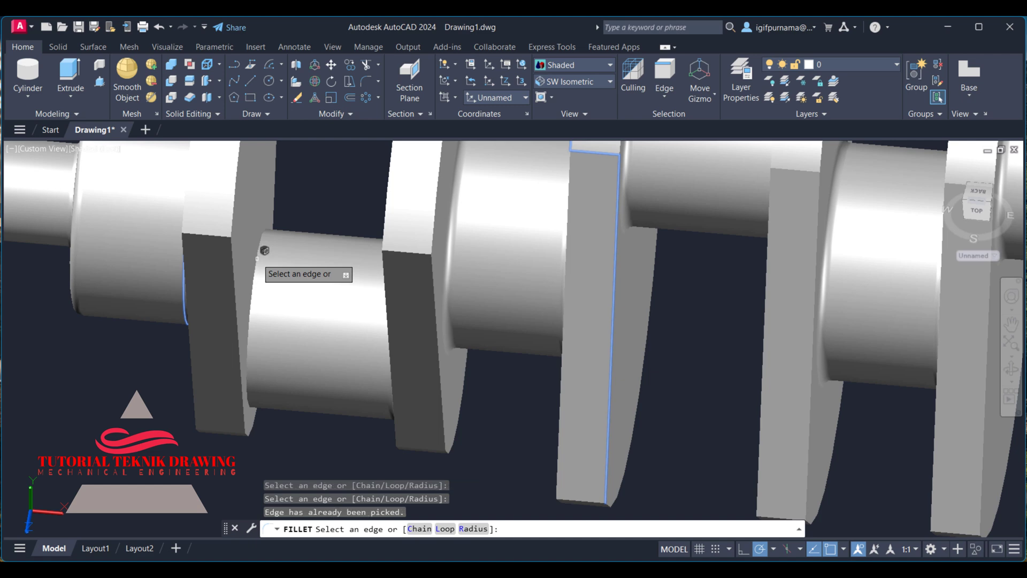
pyautogui.rightClick(255, 260)
pyautogui.click(268, 262)
pyautogui.scroll(-3, 265, 324)
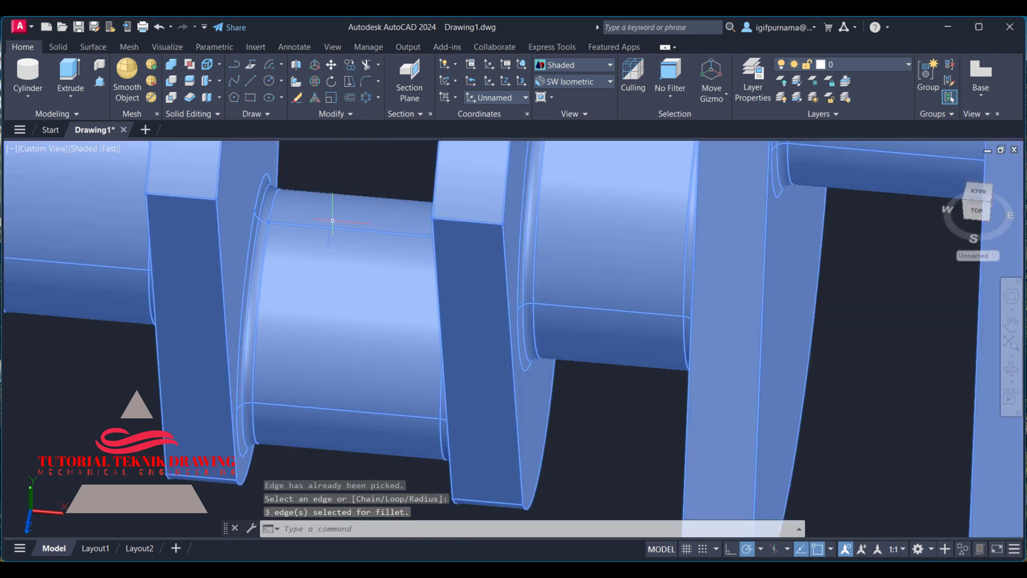
pyautogui.scroll(-4, 321, 222)
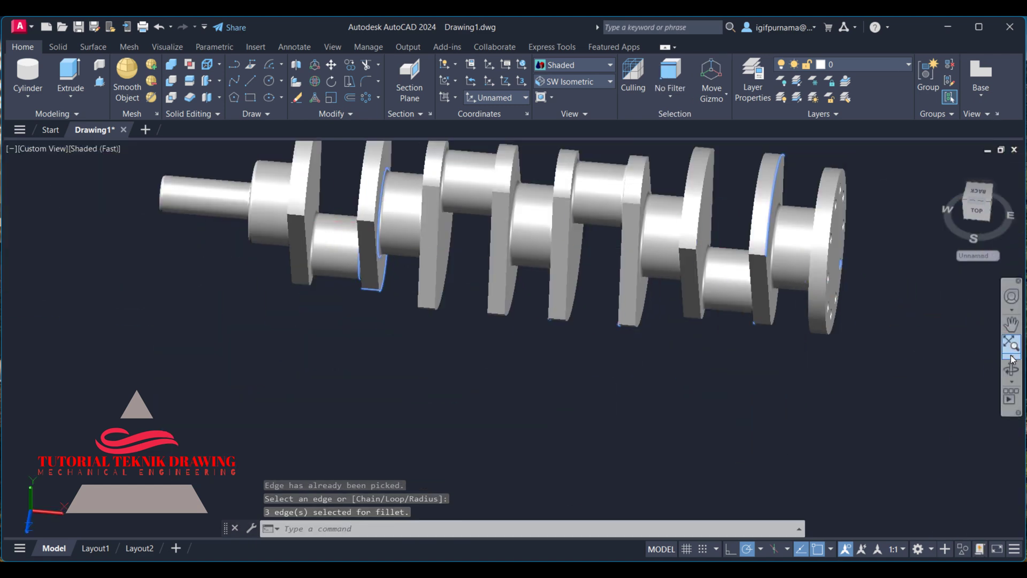
# Orbit the crankshaft to an angled view
pyautogui.click(1012, 370)
pyautogui.moveTo(724, 211); pyautogui.dragTo(758, 211)
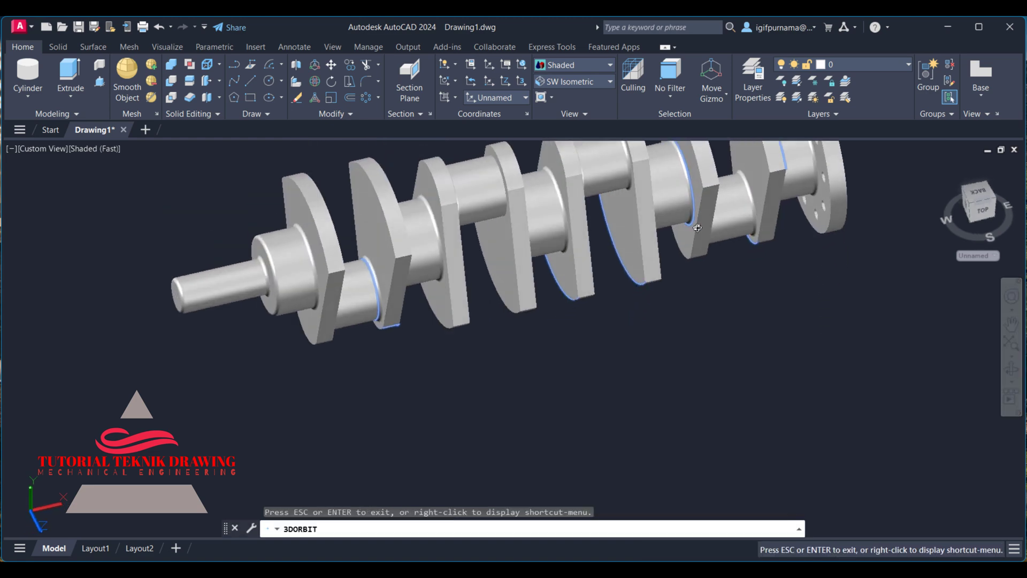
pyautogui.moveTo(697, 227); pyautogui.dragTo(572, 200)
pyautogui.moveTo(577, 335); pyautogui.dragTo(497, 148)
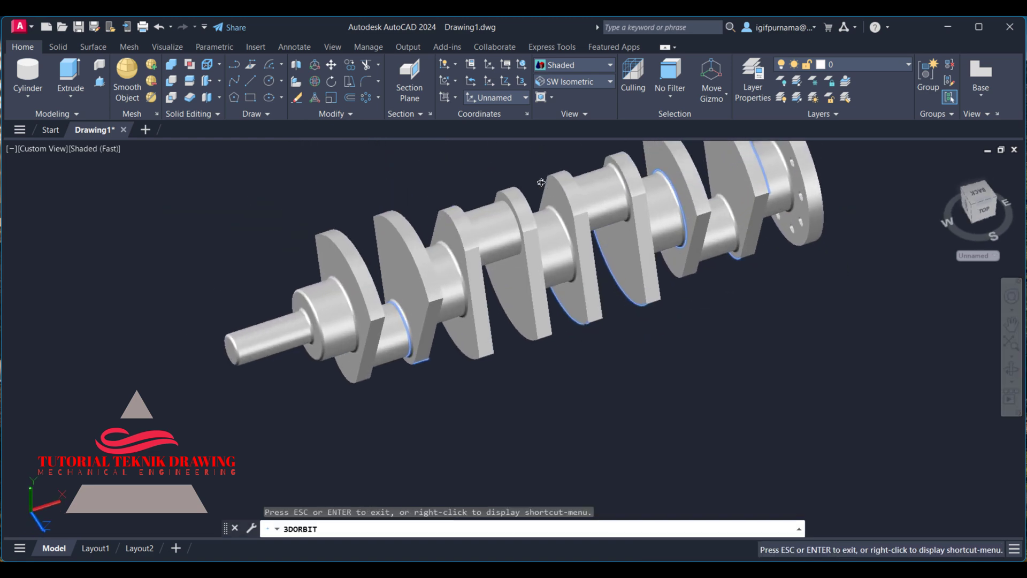
pyautogui.rightClick(496, 149)
pyautogui.click(507, 157)
# Fillet one more journal edge at radius 3, then return the view to Home
pyautogui.click(360, 82)
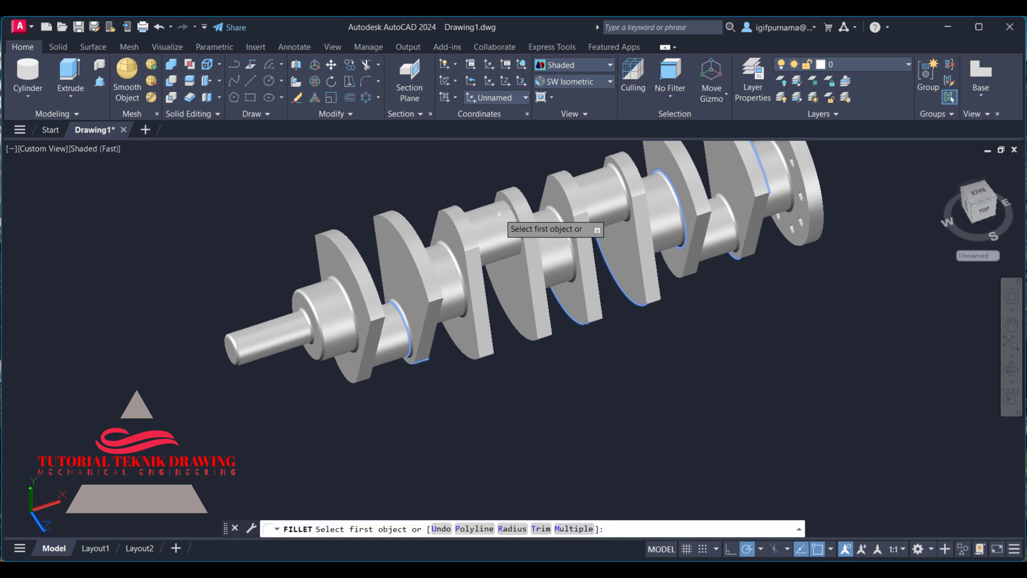
pyautogui.scroll(5, 497, 201)
pyautogui.click(525, 191)
pyautogui.press('Return')
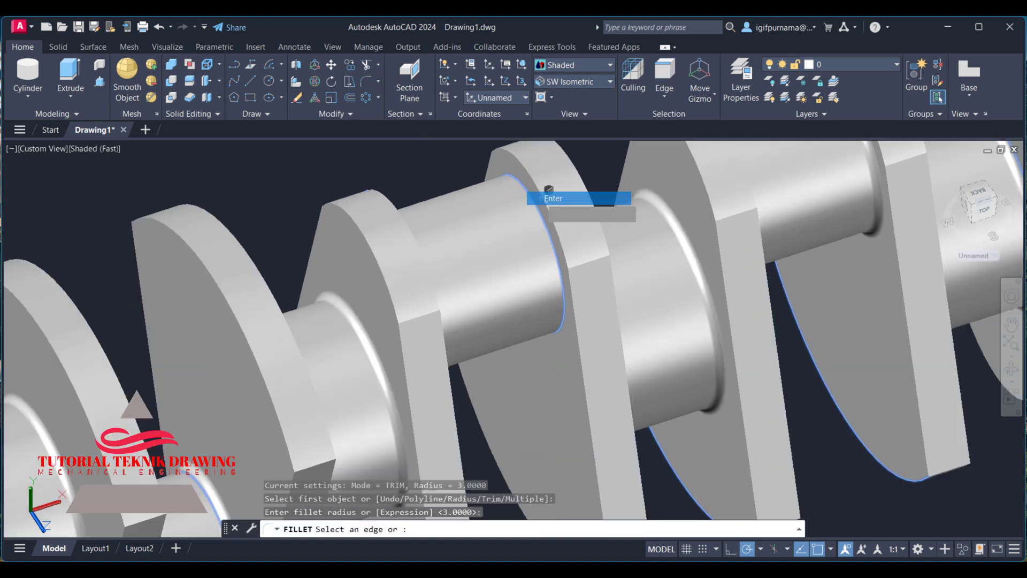
pyautogui.rightClick(492, 161)
pyautogui.click(512, 167)
pyautogui.scroll(-5, 527, 227)
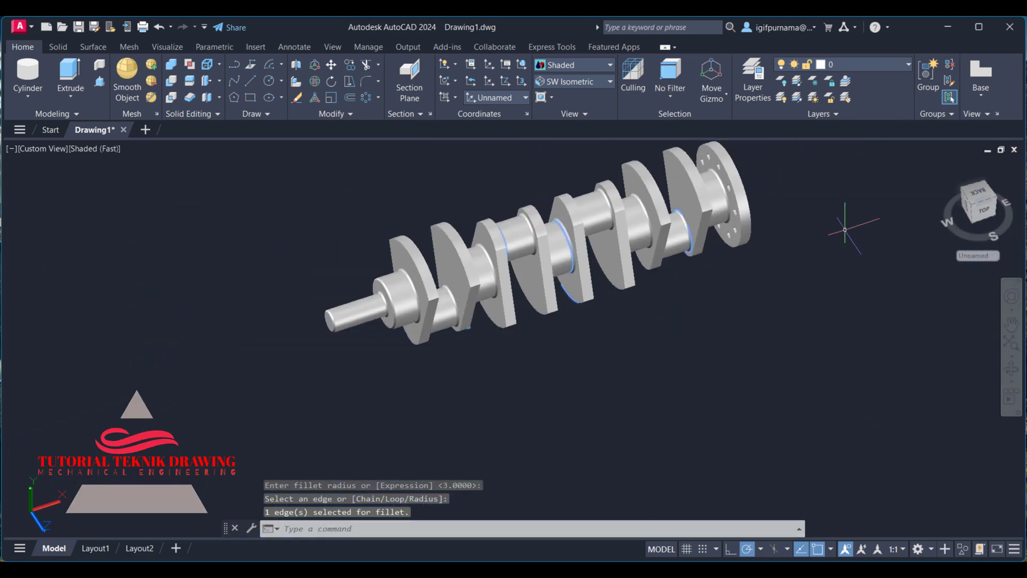
pyautogui.moveTo(978, 203)
pyautogui.click(941, 166)
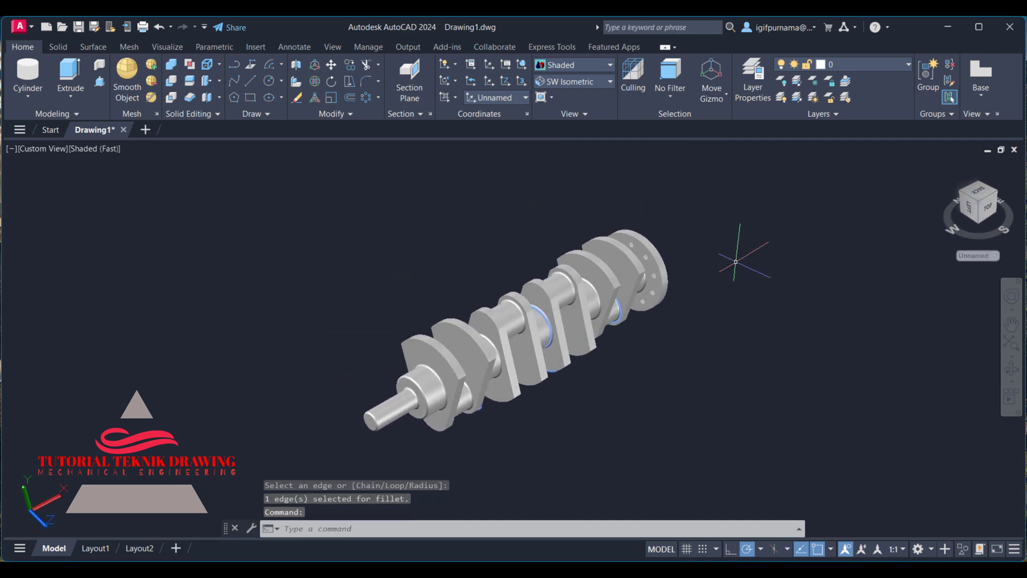
# Cancel the leftover fillet and open the Materials Browser with RMAT
pyautogui.press('Escape')
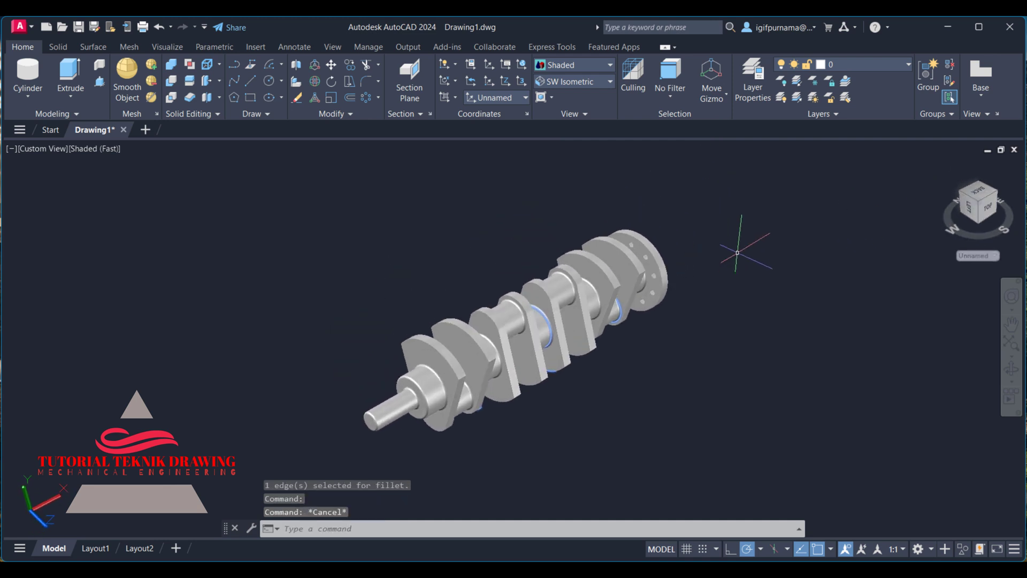
pyautogui.write('fm')
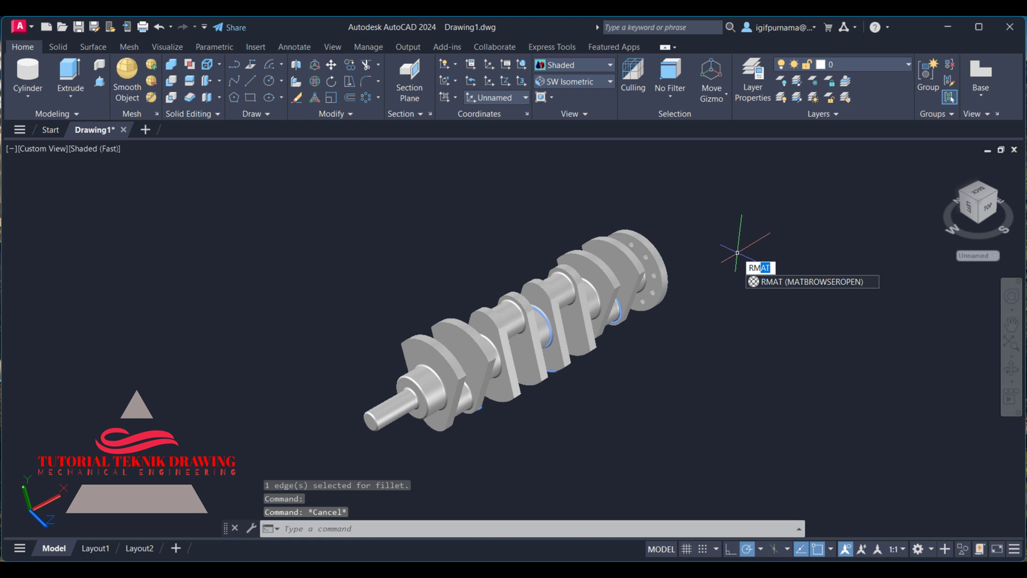
pyautogui.write('a')
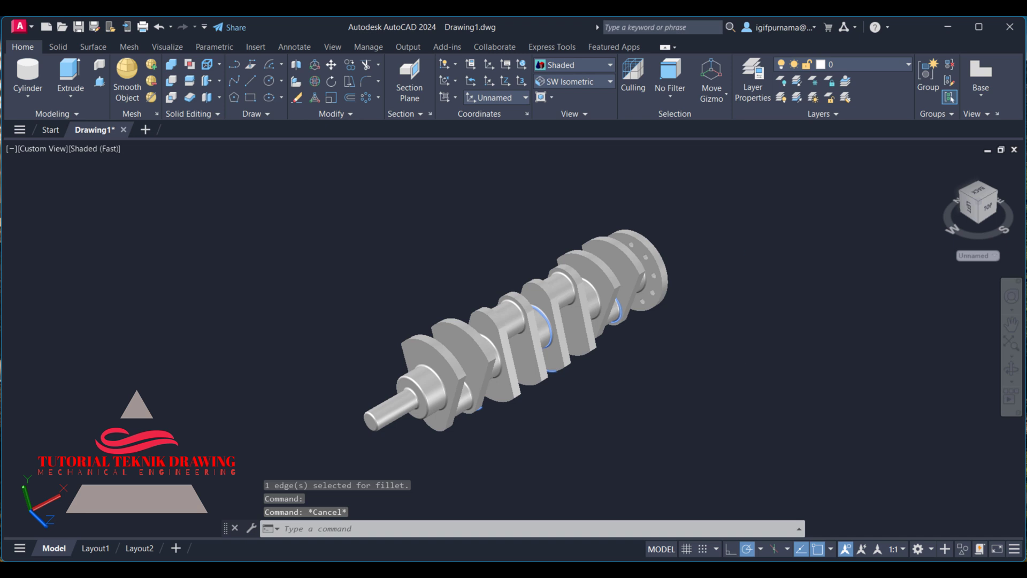
pyautogui.write('rmat')
pyautogui.press('Return')
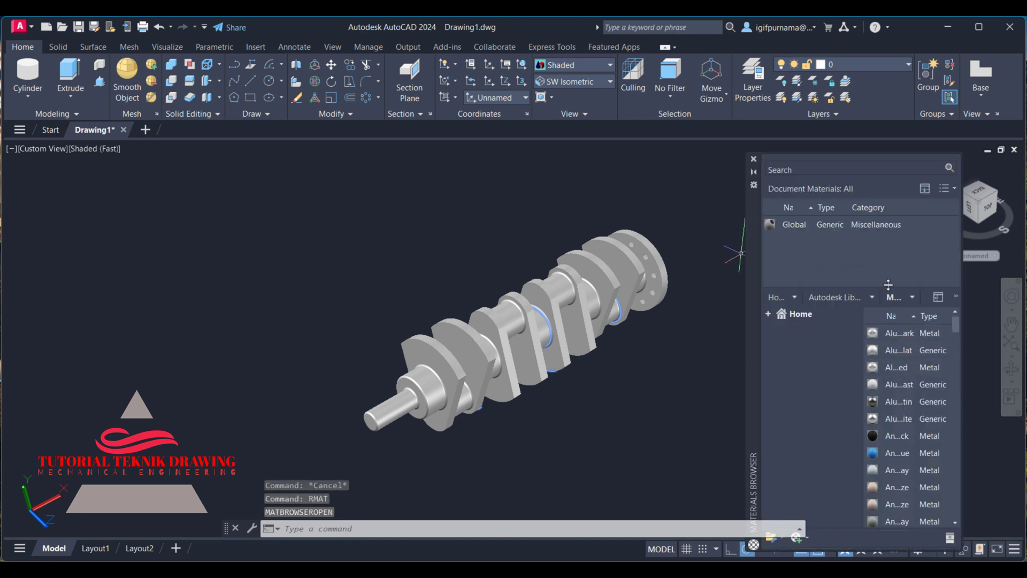
pyautogui.moveTo(888, 284); pyautogui.dragTo(888, 270)
pyautogui.scroll(-4, 888, 420)
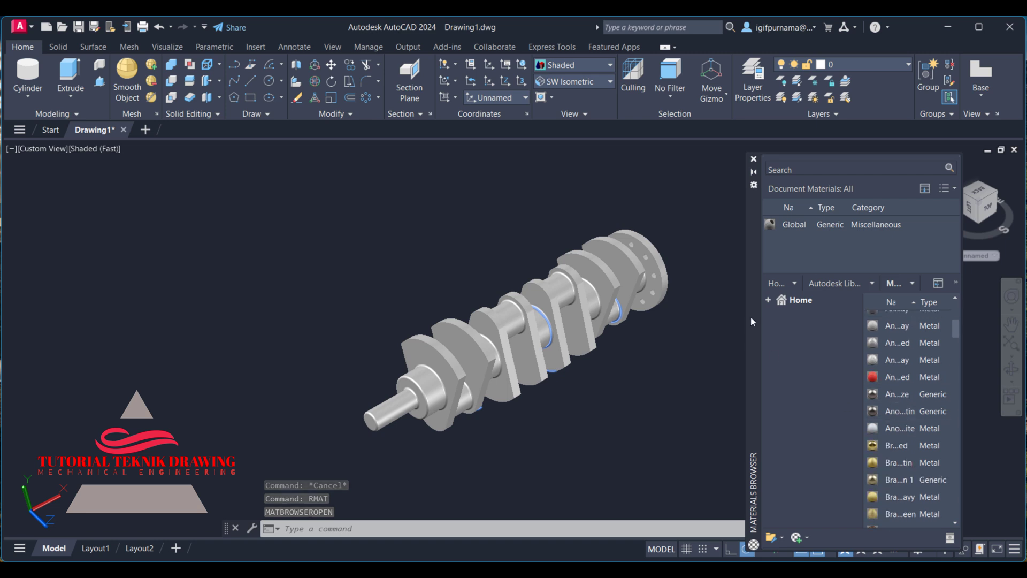
# Browse the Autodesk Library's Metal subcategories: aluminum, fabricated, steel and metallic paint
pyautogui.click(769, 299)
pyautogui.click(781, 325)
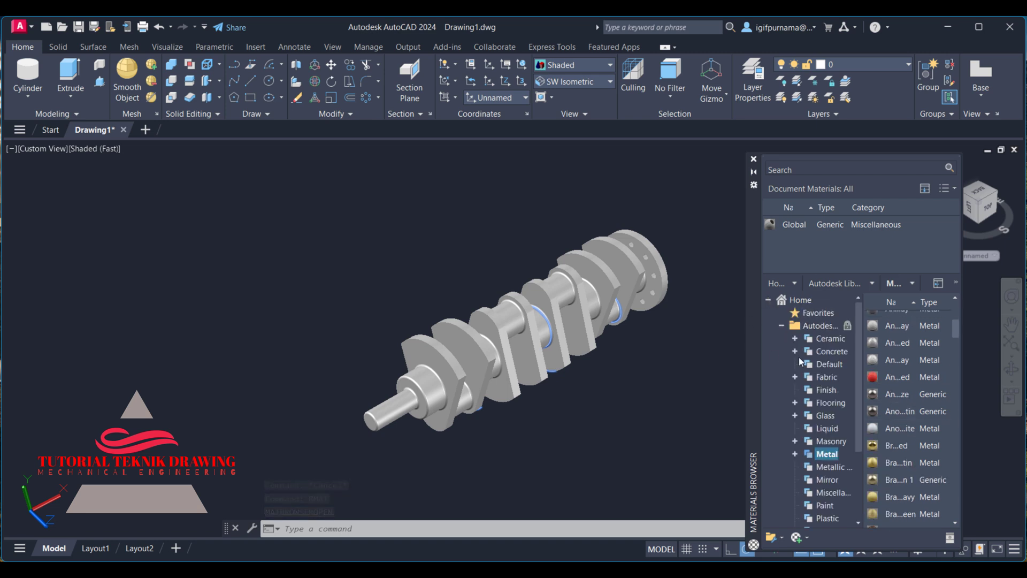
pyautogui.click(826, 455)
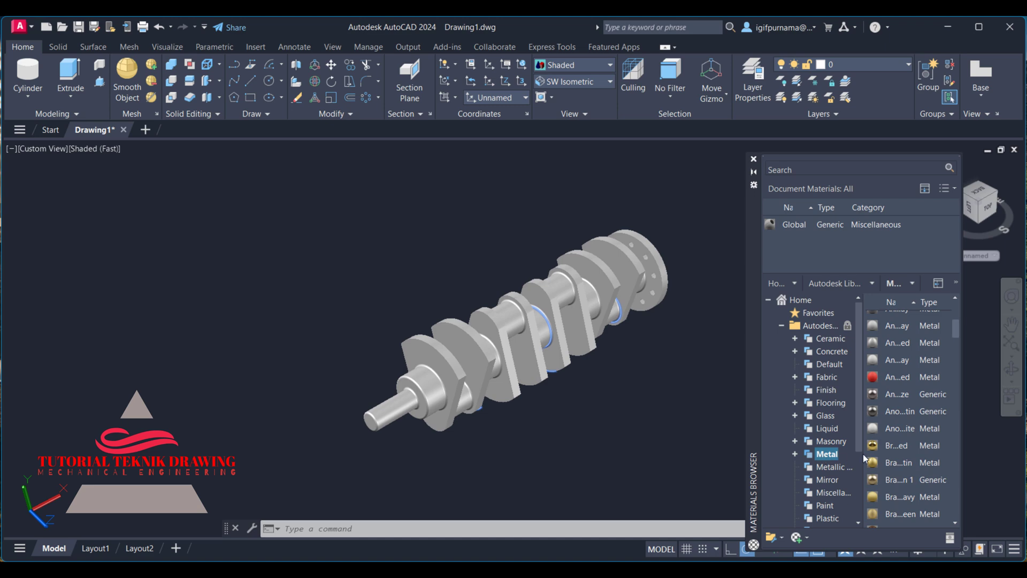
pyautogui.click(797, 454)
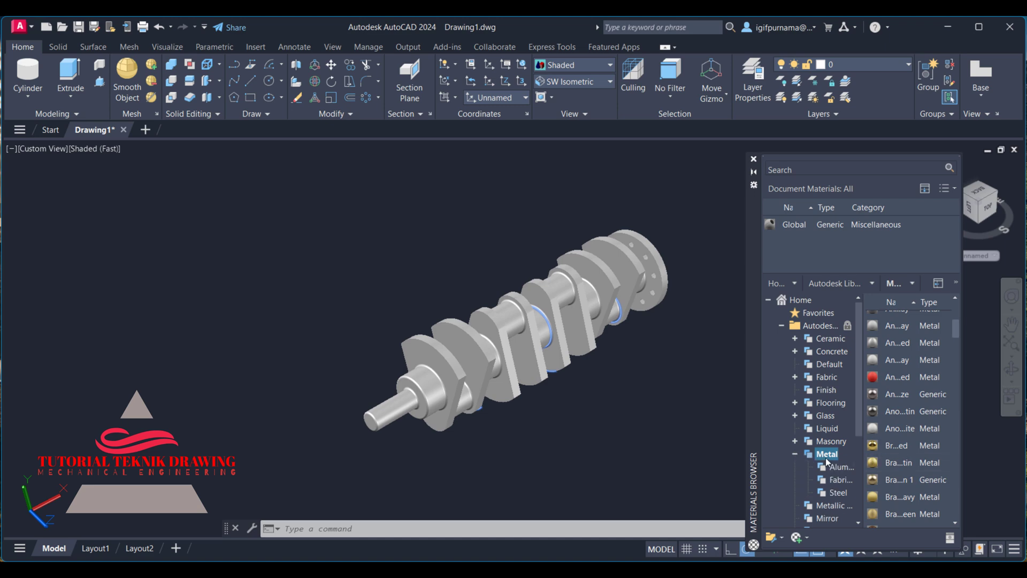
pyautogui.click(840, 467)
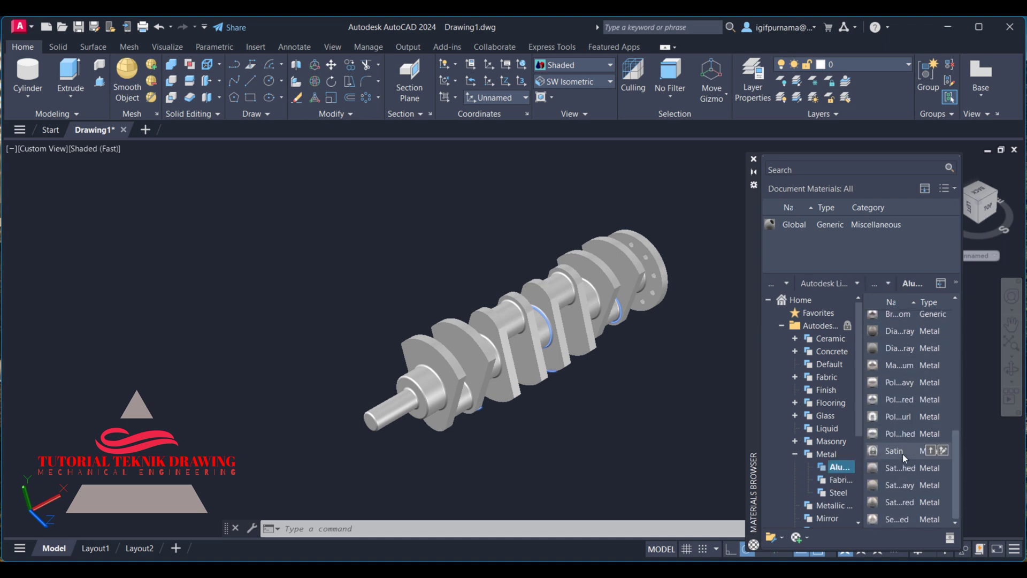
pyautogui.click(845, 481)
pyautogui.click(843, 492)
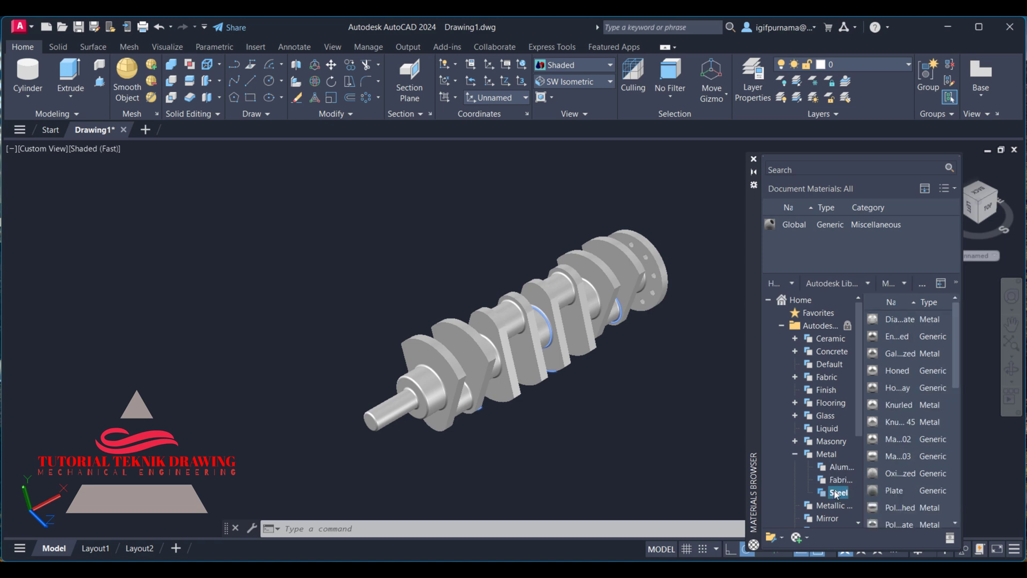
pyautogui.click(824, 455)
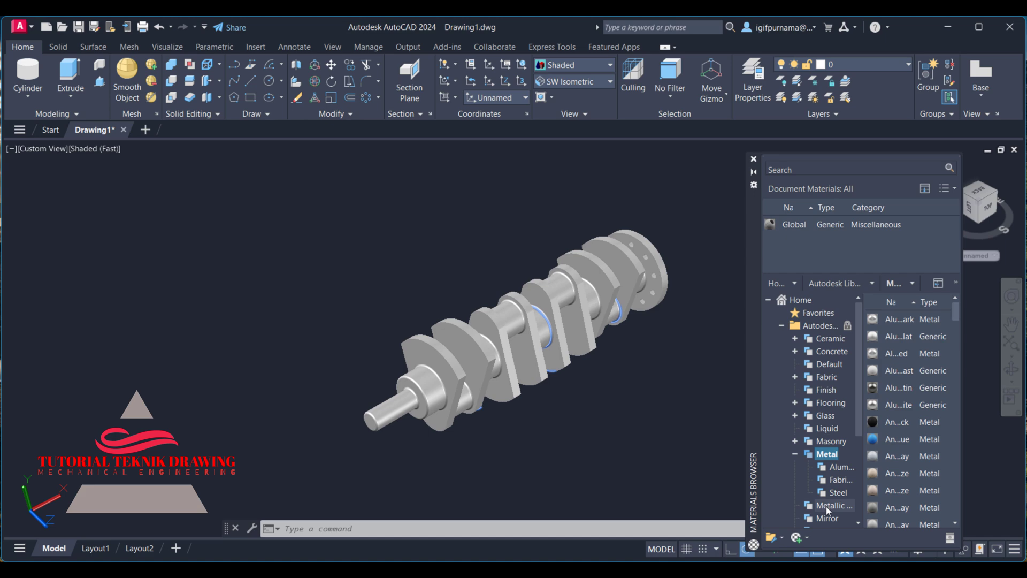
pyautogui.scroll(-2, 830, 488)
pyautogui.click(833, 428)
pyautogui.scroll(-5, 901, 397)
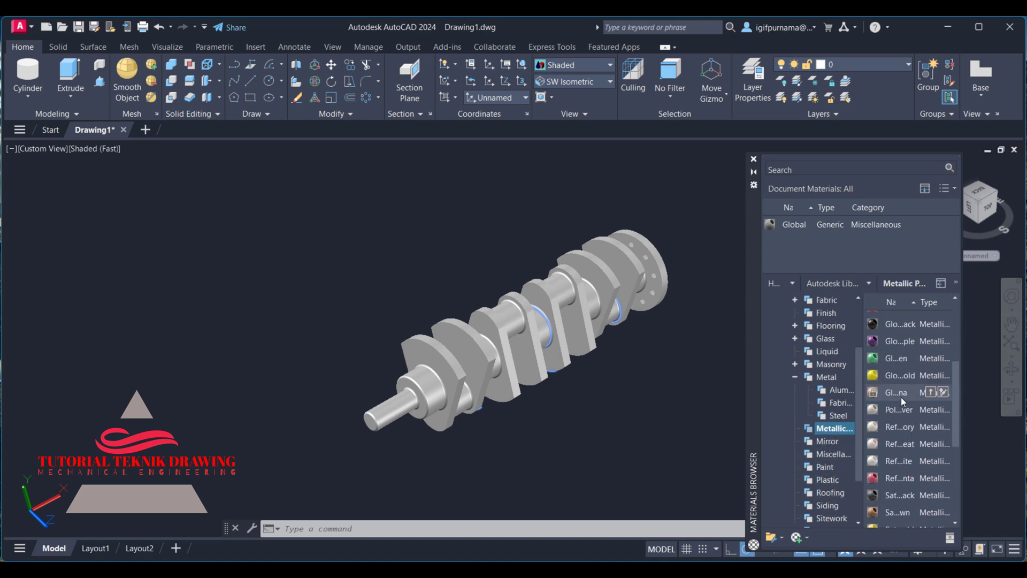
pyautogui.scroll(3, 903, 400)
pyautogui.scroll(2, 903, 401)
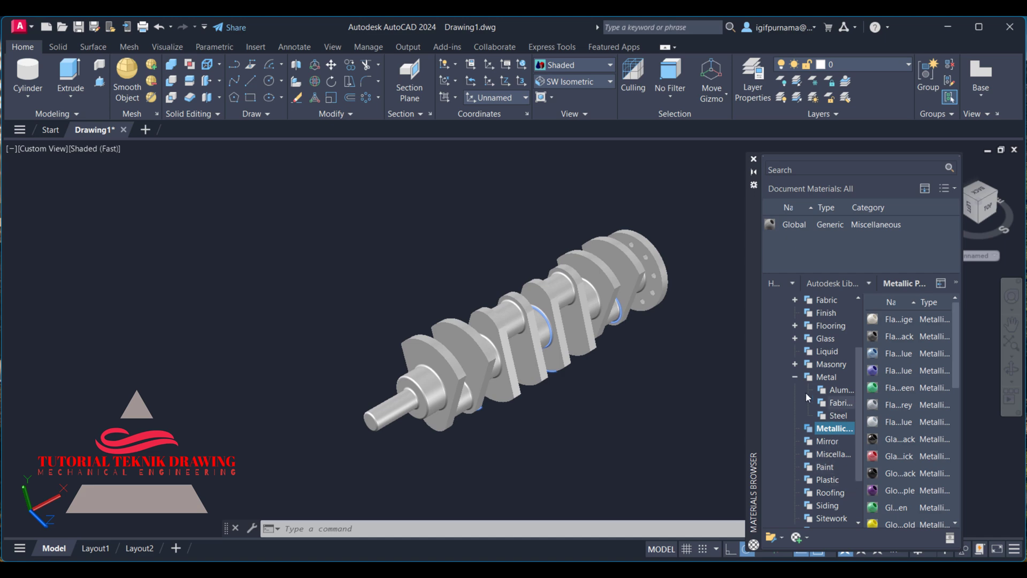
# Scroll through every Autodesk Library material, then return to the Metal category's materials
pyautogui.click(796, 376)
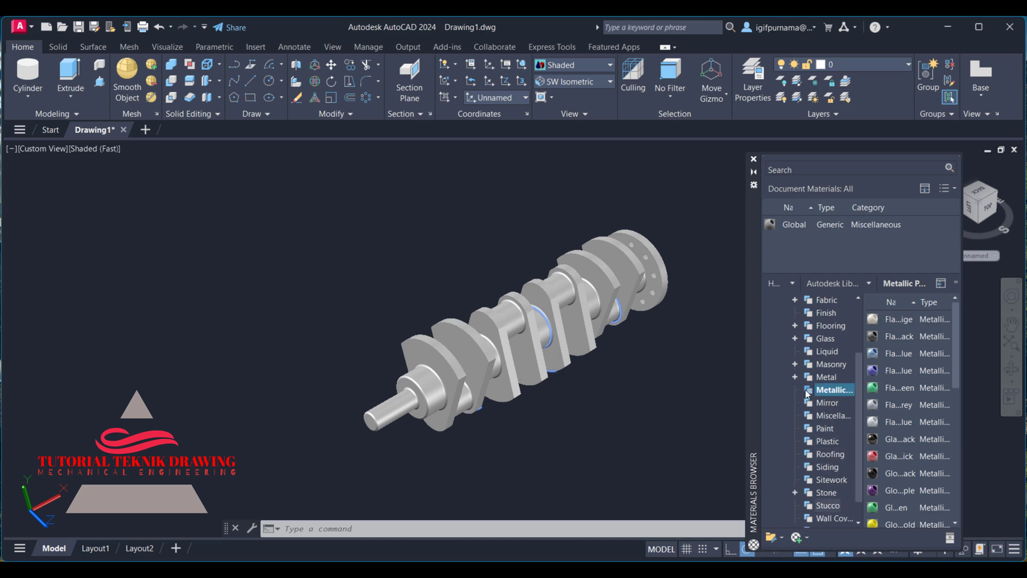
pyautogui.scroll(2, 811, 317)
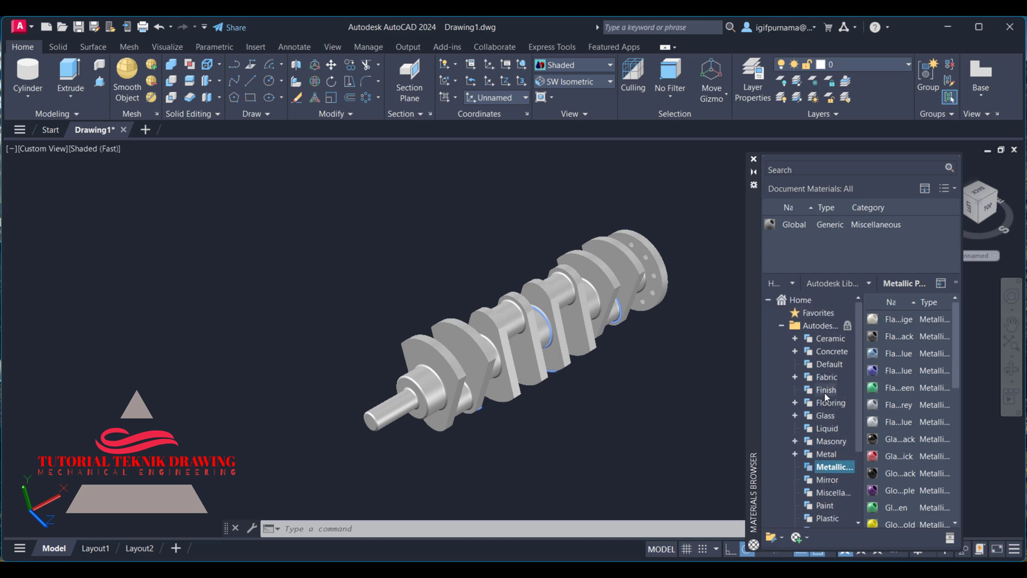
pyautogui.scroll(-1, 833, 439)
pyautogui.click(828, 428)
pyautogui.scroll(1, 824, 366)
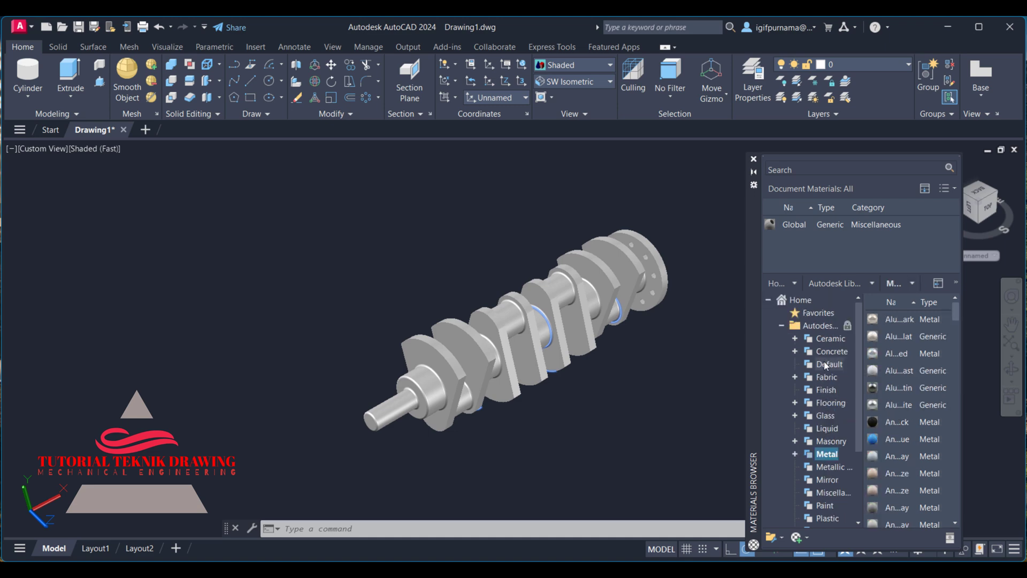
pyautogui.click(820, 325)
pyautogui.scroll(-2, 901, 410)
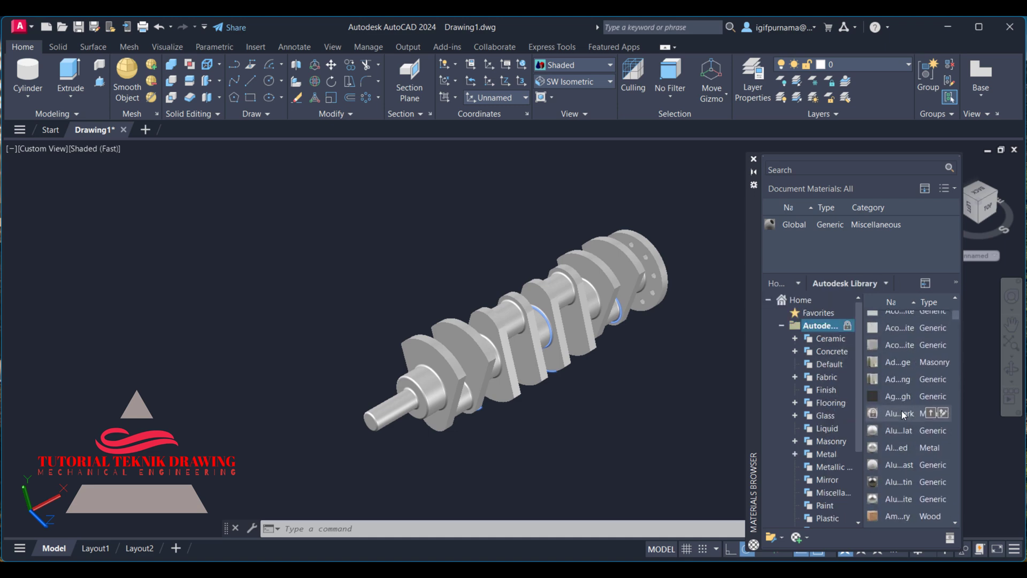
pyautogui.scroll(-2, 902, 413)
pyautogui.scroll(-2, 903, 413)
pyautogui.scroll(-2, 902, 413)
pyautogui.scroll(-2, 903, 418)
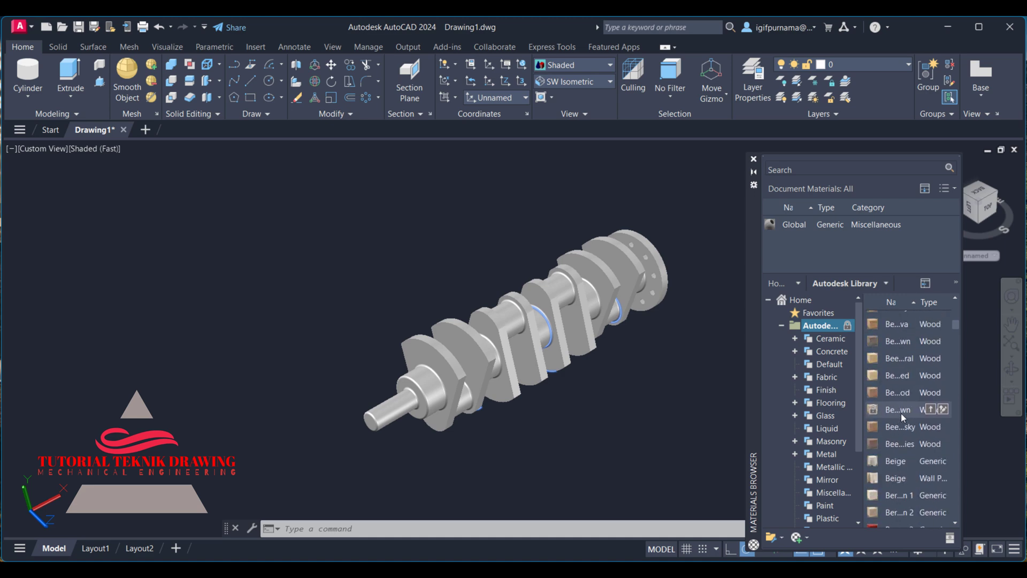
pyautogui.scroll(-2, 903, 415)
pyautogui.scroll(-2, 903, 413)
pyautogui.scroll(-2, 902, 411)
pyautogui.scroll(-2, 901, 410)
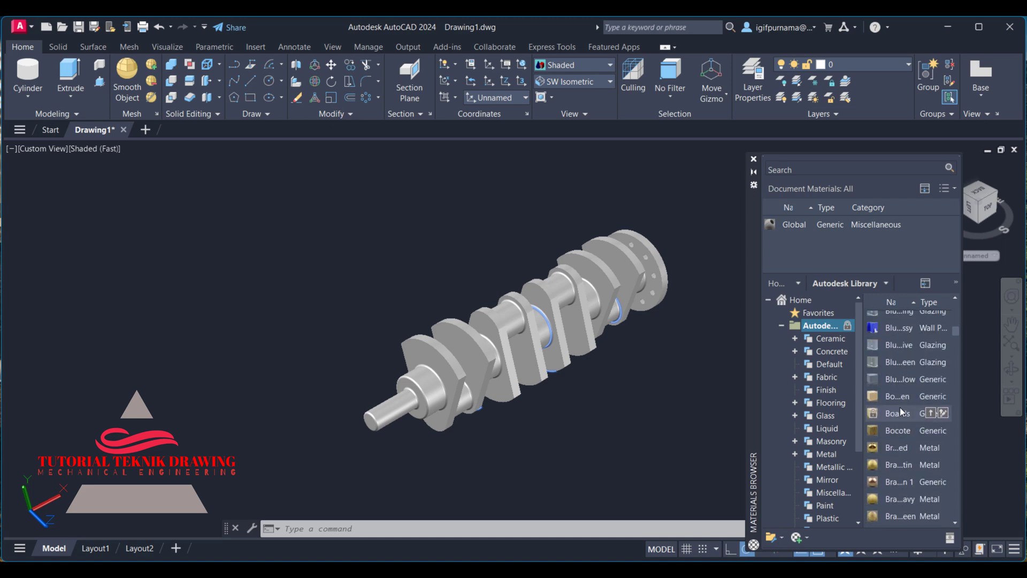
pyautogui.scroll(-2, 901, 410)
pyautogui.scroll(-2, 900, 402)
pyautogui.scroll(-2, 900, 403)
pyautogui.scroll(-2, 899, 402)
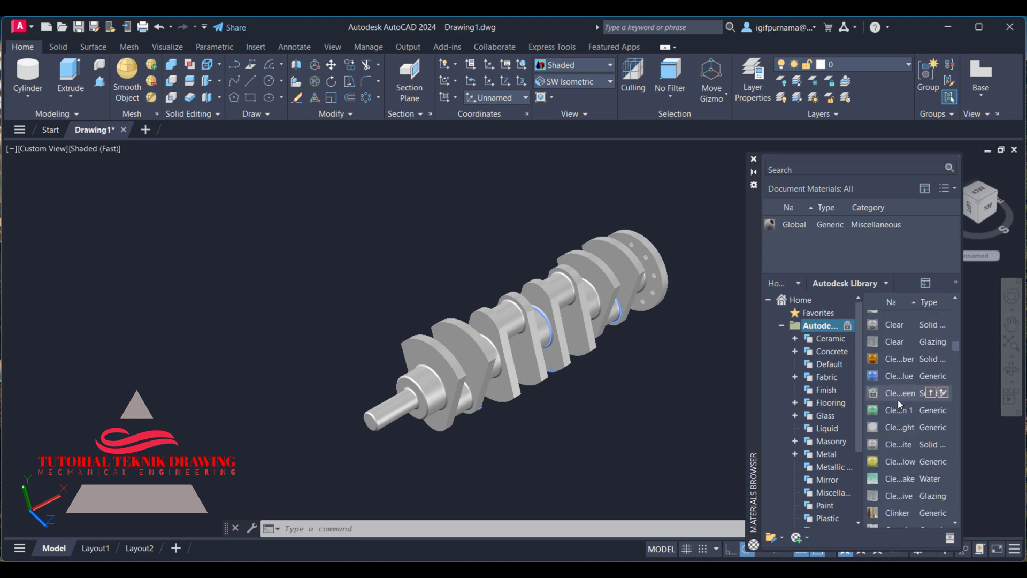
pyautogui.scroll(-2, 899, 403)
pyautogui.scroll(-2, 899, 402)
pyautogui.scroll(-2, 899, 403)
pyautogui.scroll(-2, 899, 401)
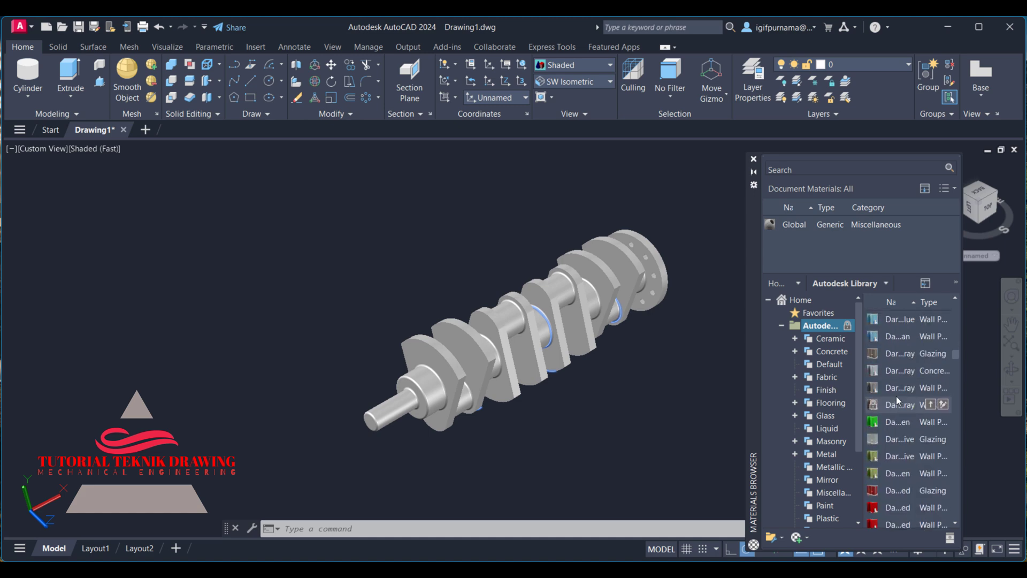
pyautogui.scroll(-2, 897, 397)
pyautogui.scroll(-2, 897, 396)
pyautogui.scroll(-2, 897, 396)
pyautogui.scroll(-2, 897, 396)
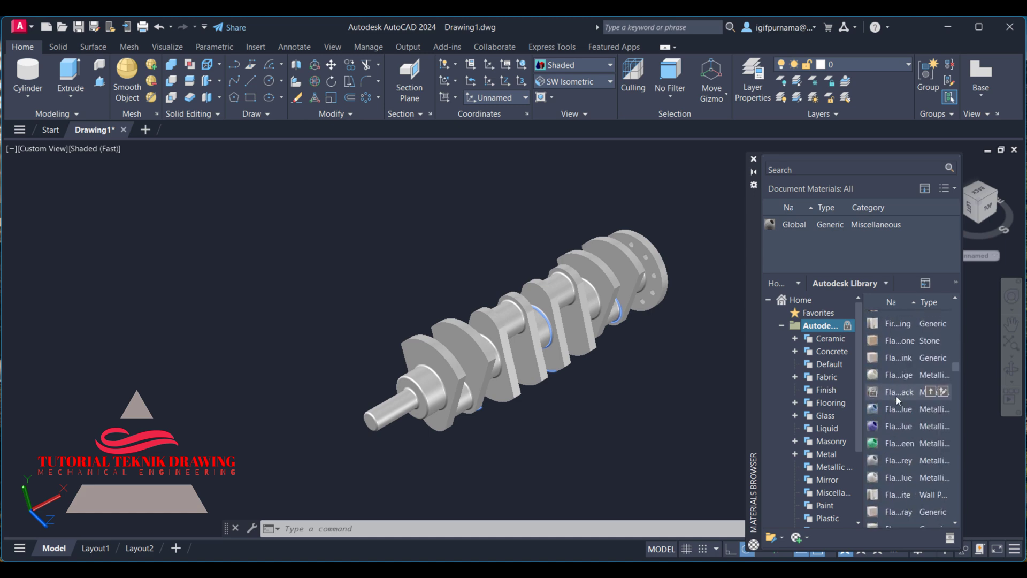
pyautogui.scroll(-2, 897, 396)
pyautogui.scroll(-2, 897, 396)
pyautogui.scroll(-2, 897, 396)
pyautogui.scroll(1, 896, 396)
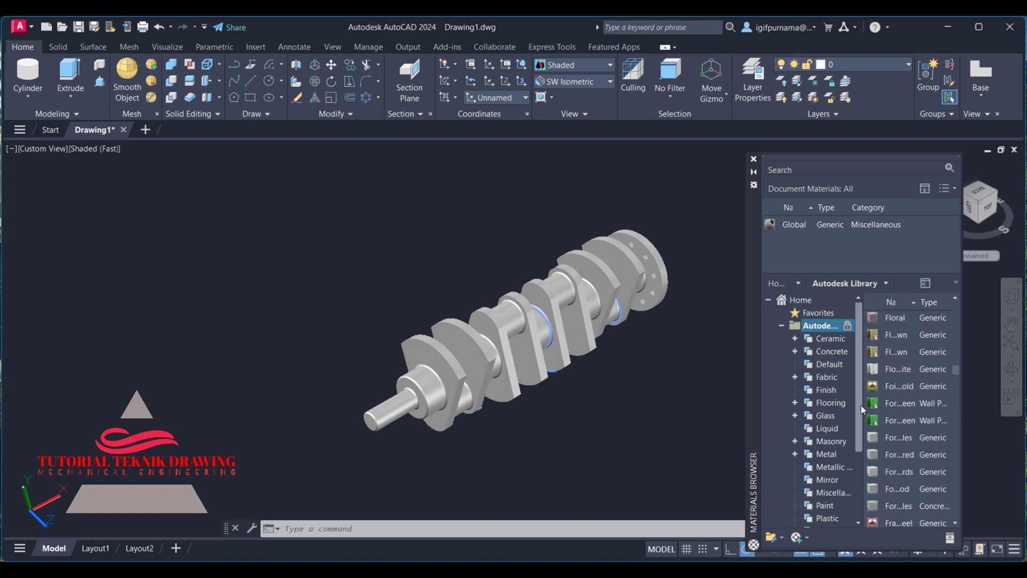
pyautogui.moveTo(861, 406); pyautogui.dragTo(863, 473)
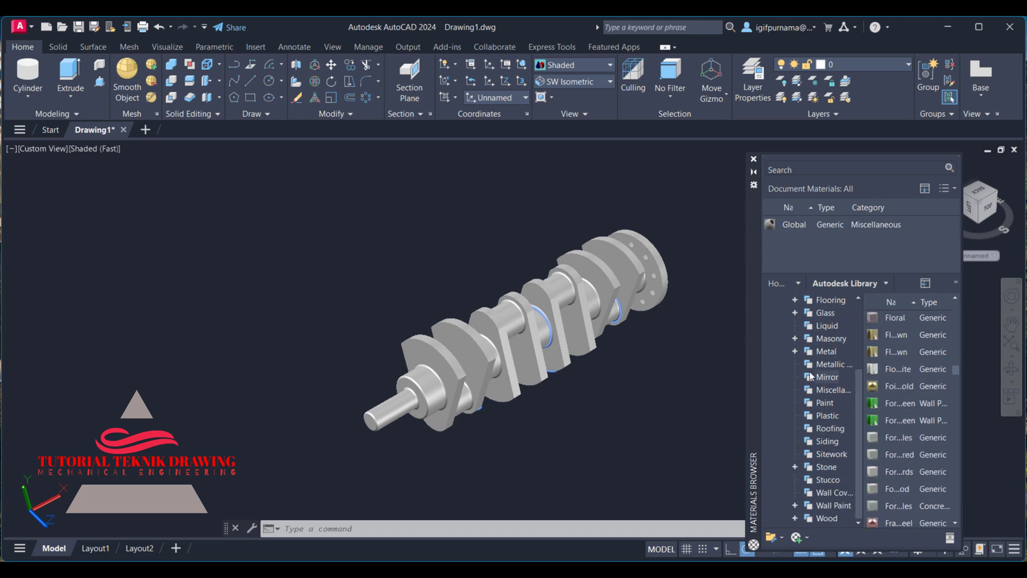
pyautogui.click(825, 351)
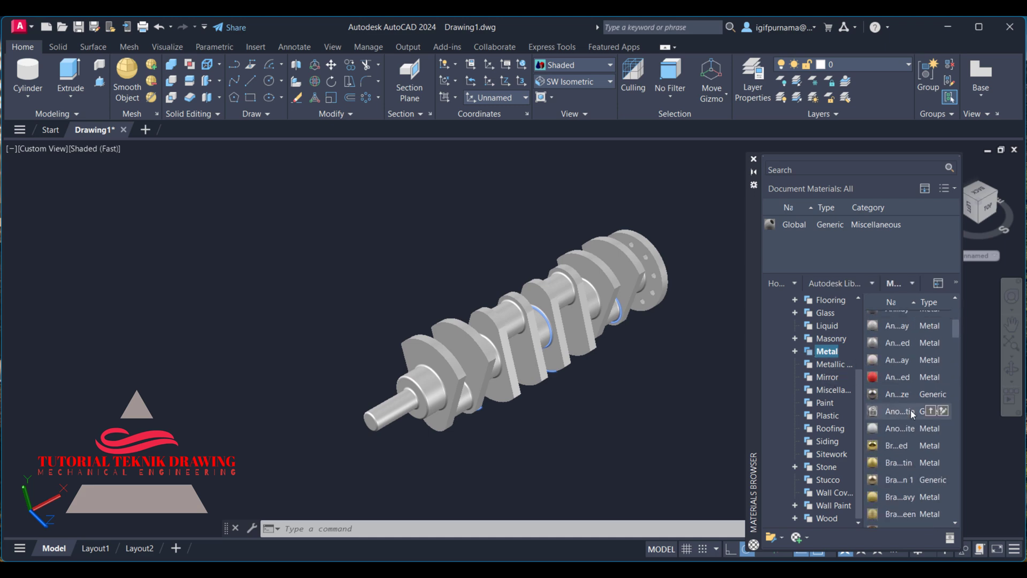
pyautogui.scroll(-2, 913, 414)
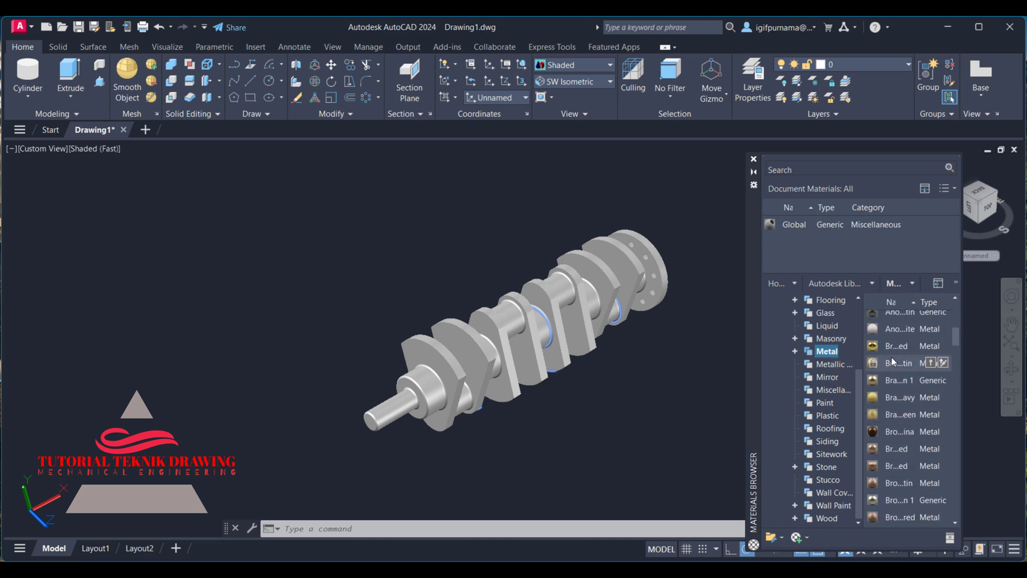
# Add the brass material, select the crankshaft, and switch to the Realistic visual style
pyautogui.click(930, 346)
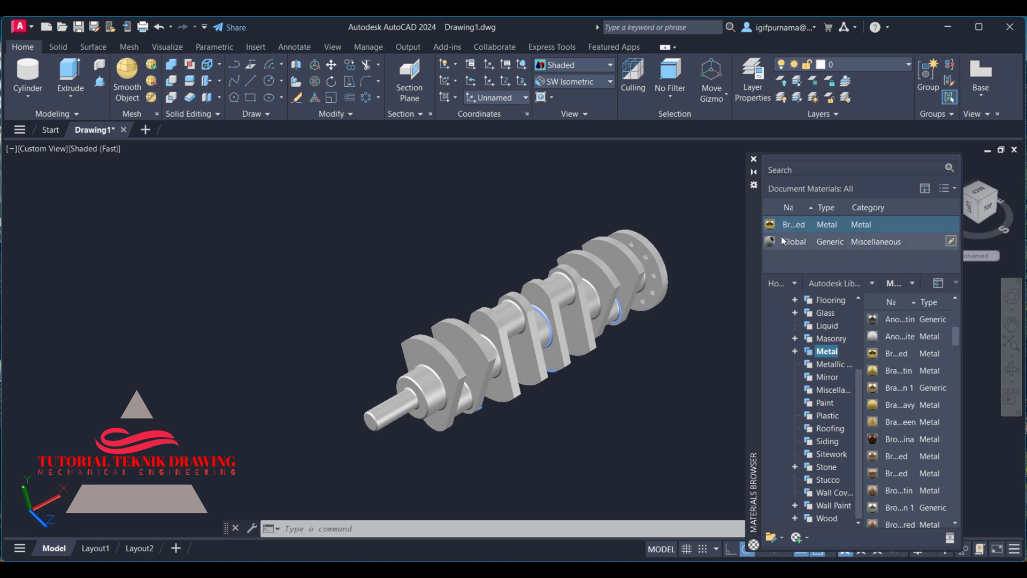
pyautogui.click(574, 286)
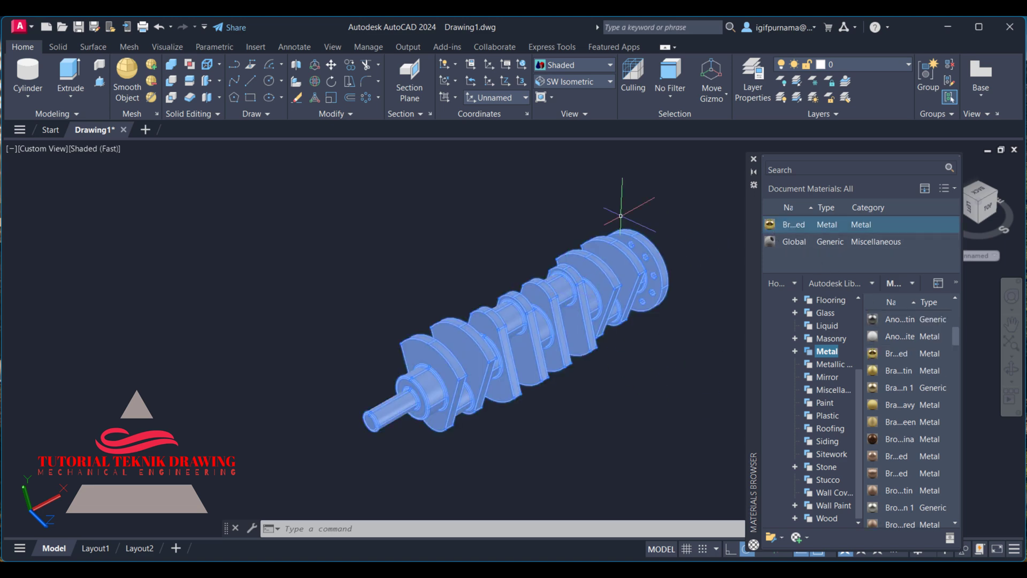
pyautogui.click(572, 63)
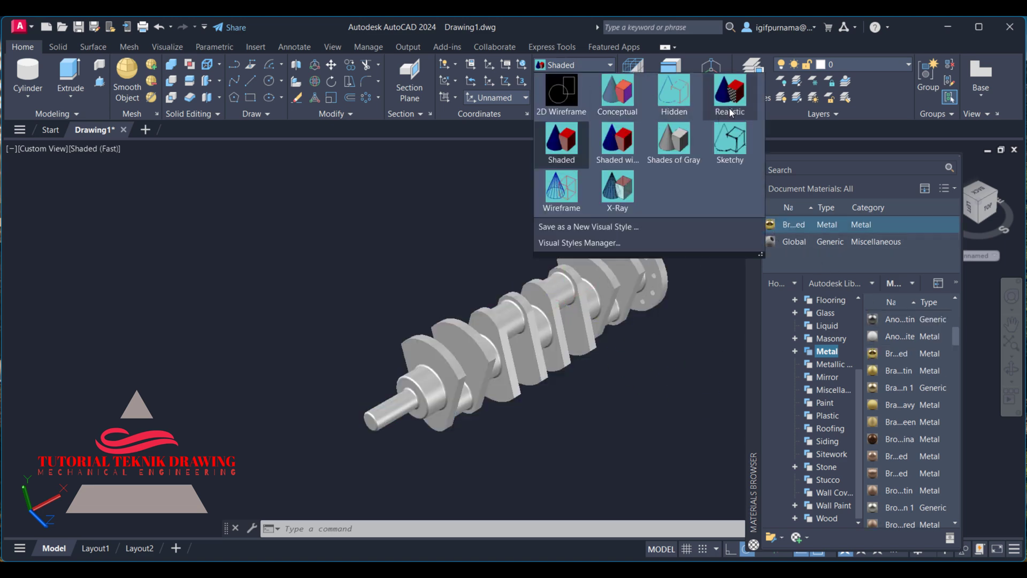
pyautogui.click(731, 112)
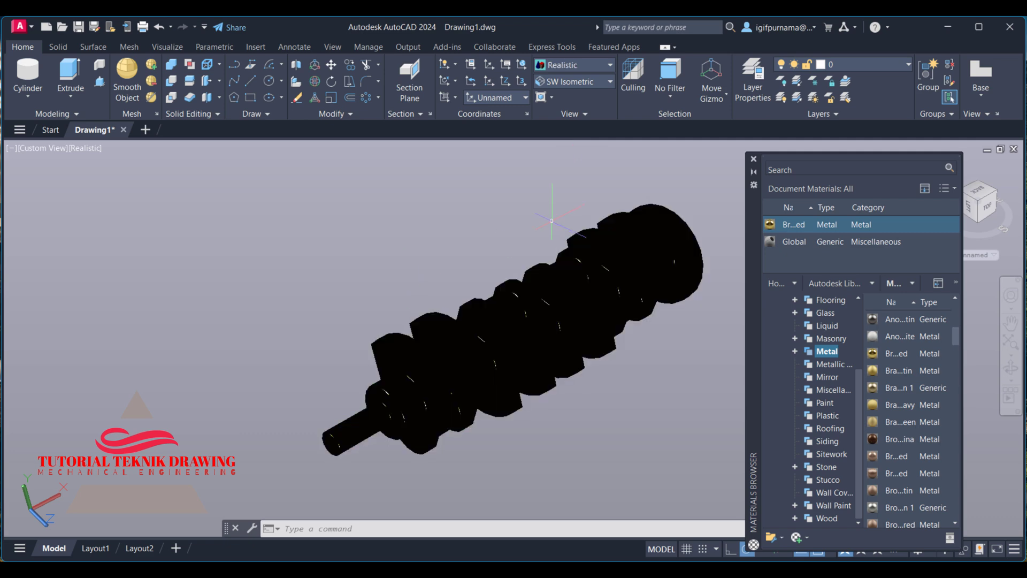
# Turn on sunlight with recommended exposure, enable the render environment and a custom background
pyautogui.click(294, 47)
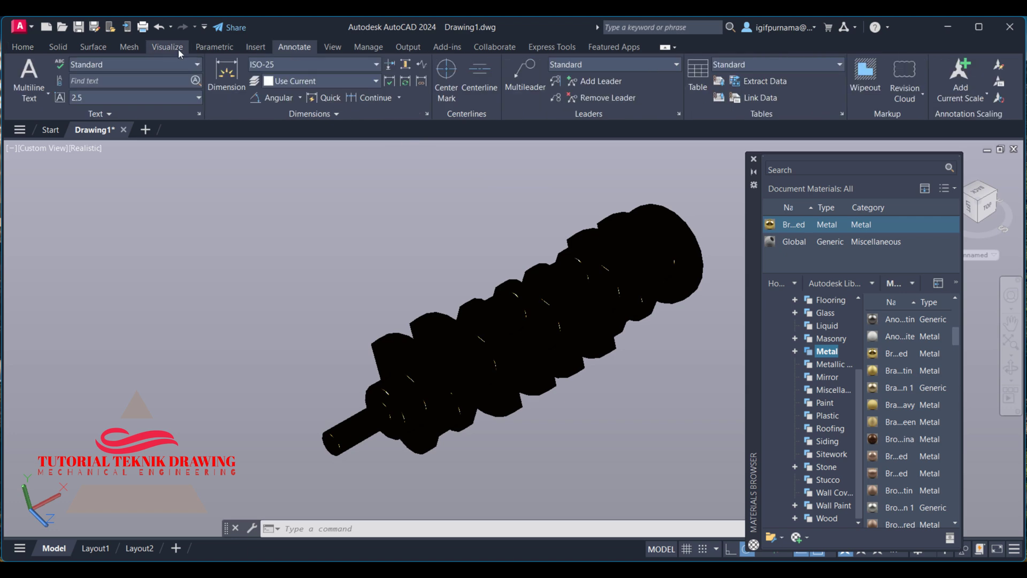
pyautogui.click(167, 47)
pyautogui.click(572, 81)
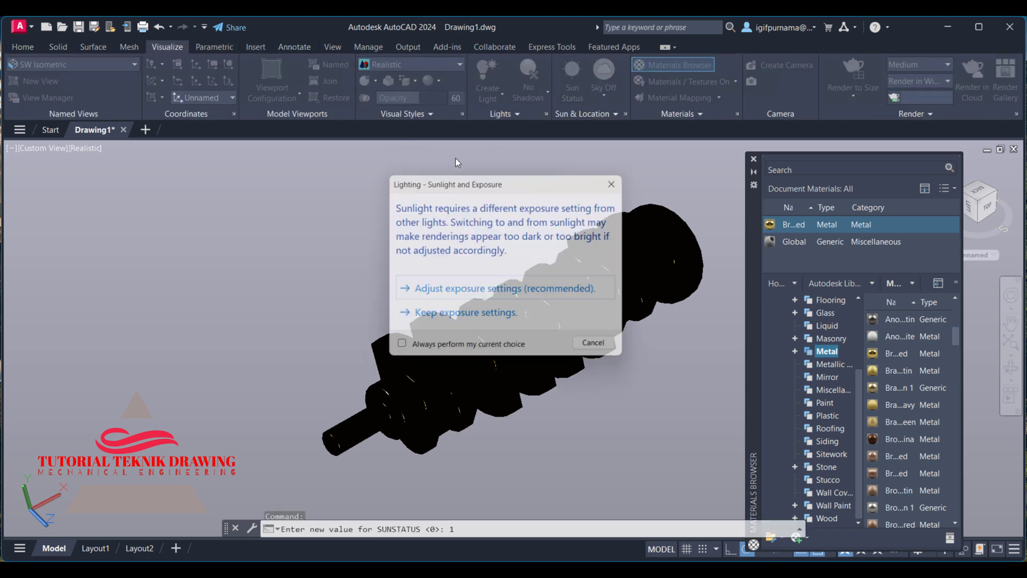
pyautogui.click(498, 294)
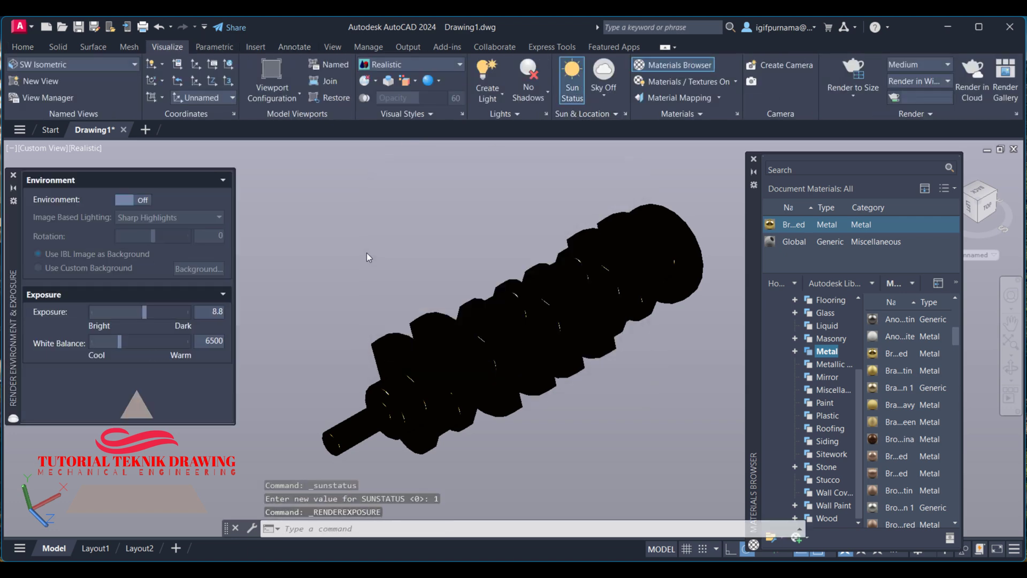
pyautogui.click(131, 200)
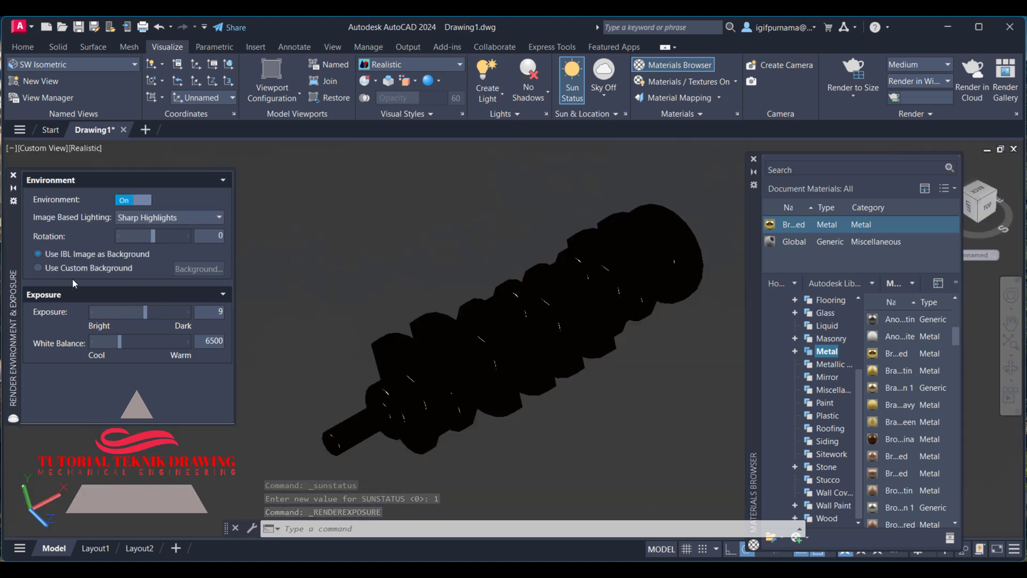
pyautogui.click(47, 269)
pyautogui.click(194, 271)
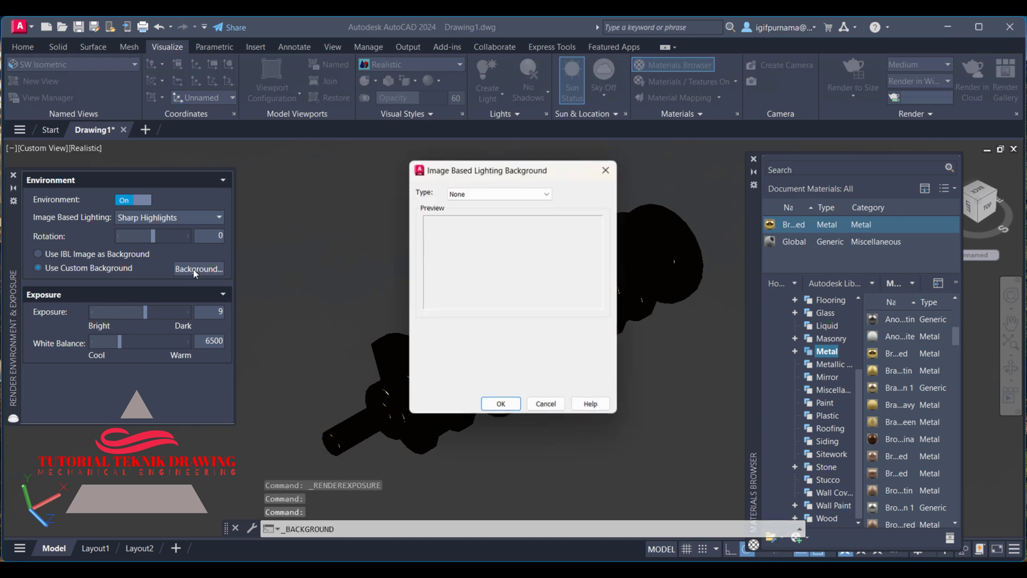
# Set a solid purple background, then revisit its colour and keep purple
pyautogui.click(498, 193)
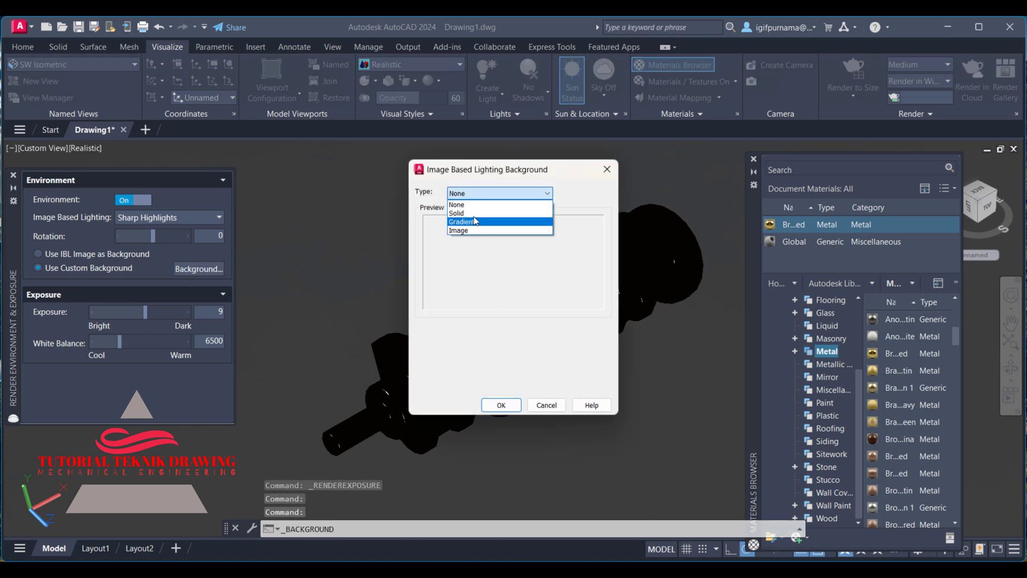
pyautogui.click(473, 213)
pyautogui.click(503, 370)
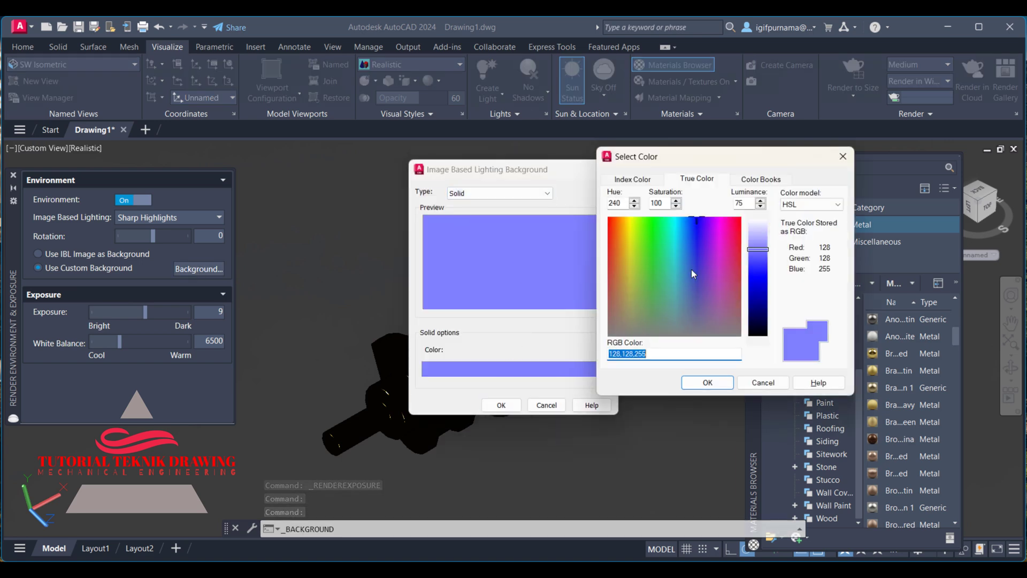
pyautogui.click(516, 410)
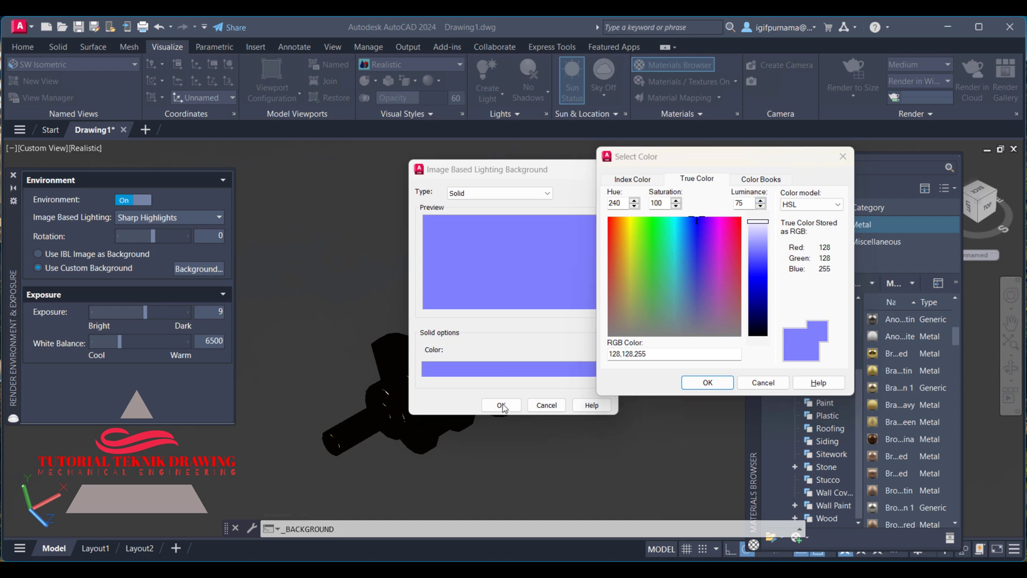
pyautogui.click(706, 381)
pyautogui.click(501, 405)
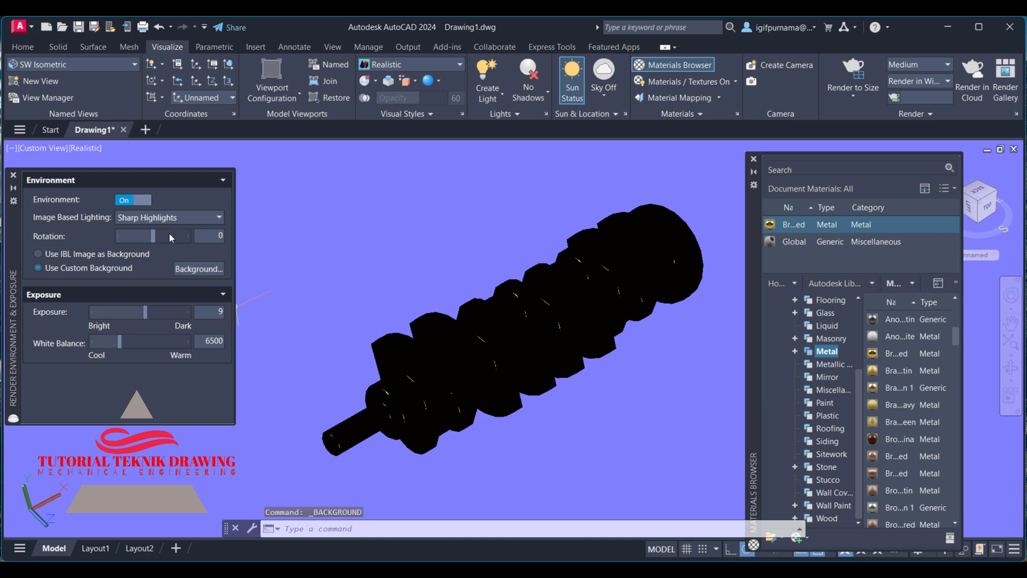
pyautogui.click(198, 269)
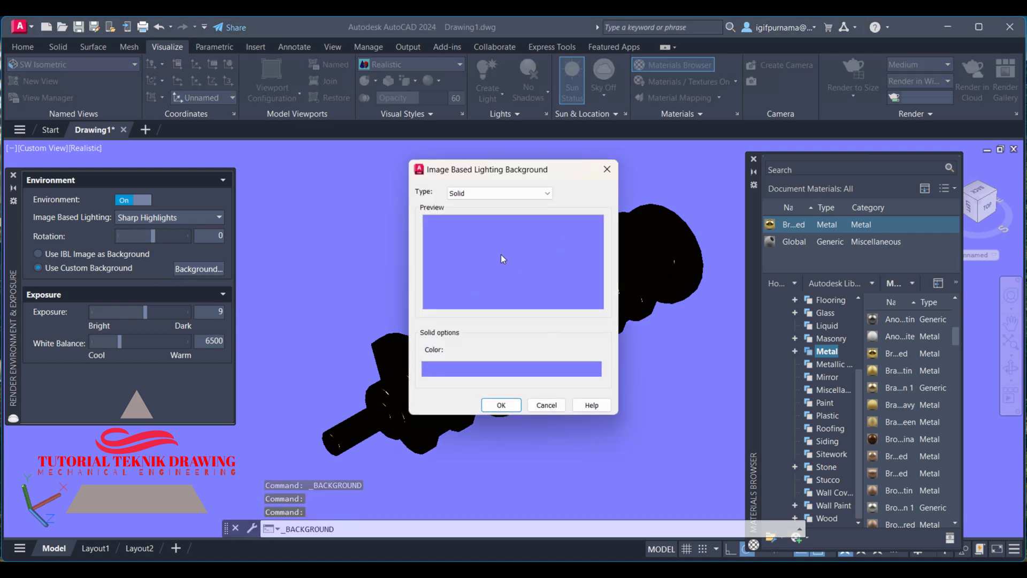
pyautogui.click(506, 367)
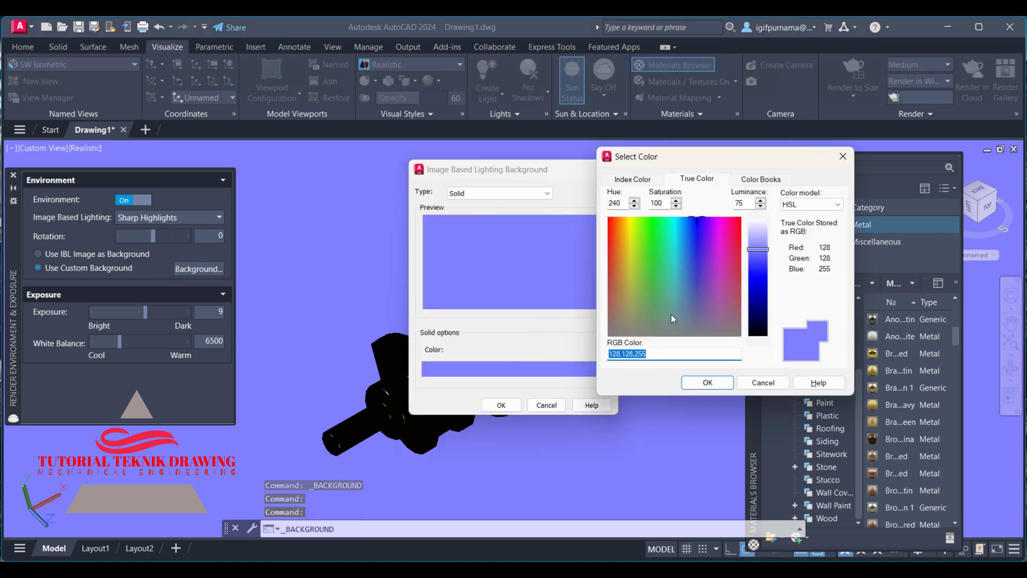
pyautogui.click(707, 382)
pyautogui.click(502, 405)
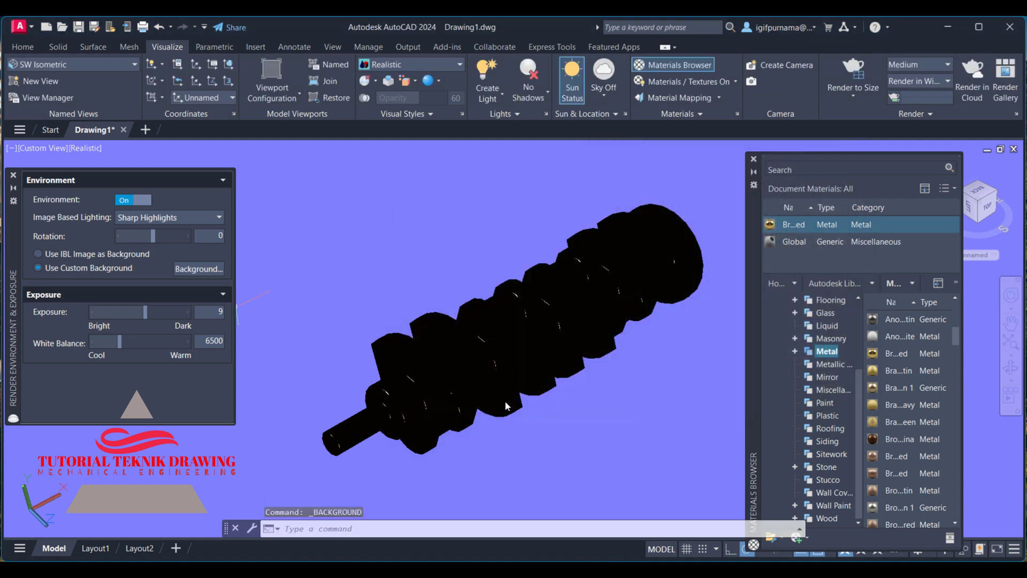
# Change the solid background to white by raising the colour's luminance to the top
pyautogui.click(199, 269)
pyautogui.click(476, 193)
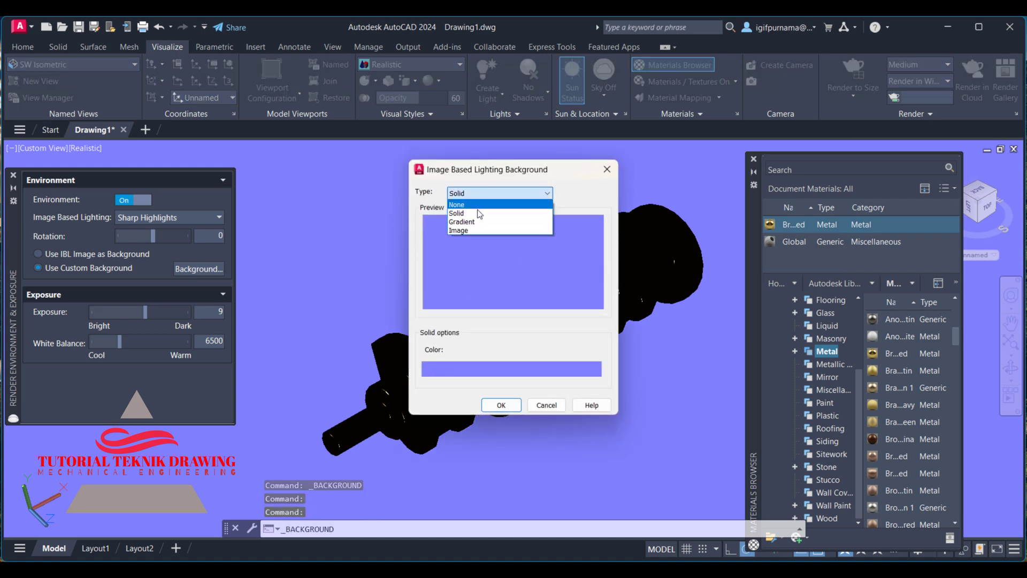
pyautogui.click(480, 204)
pyautogui.click(482, 193)
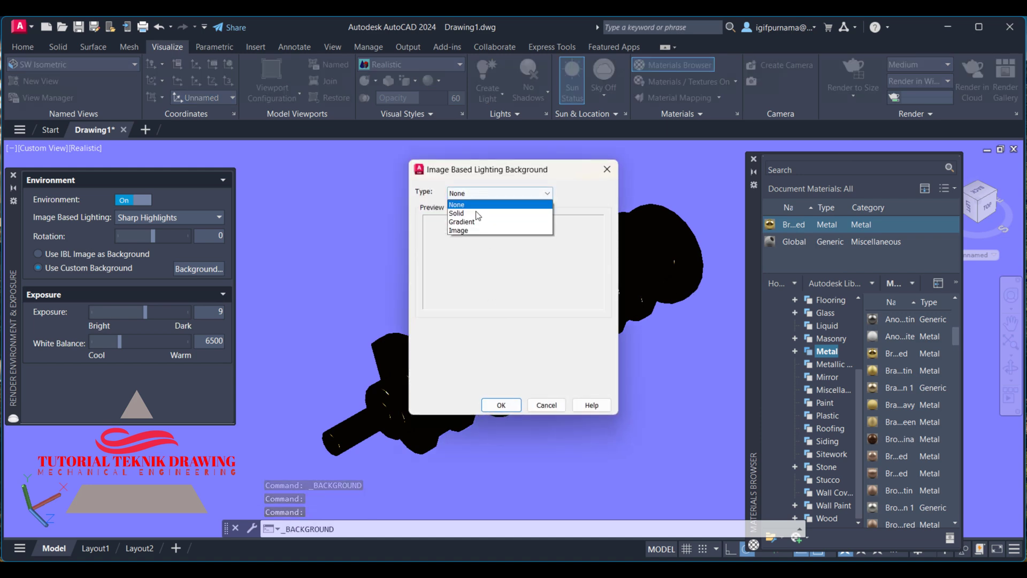
pyautogui.click(476, 213)
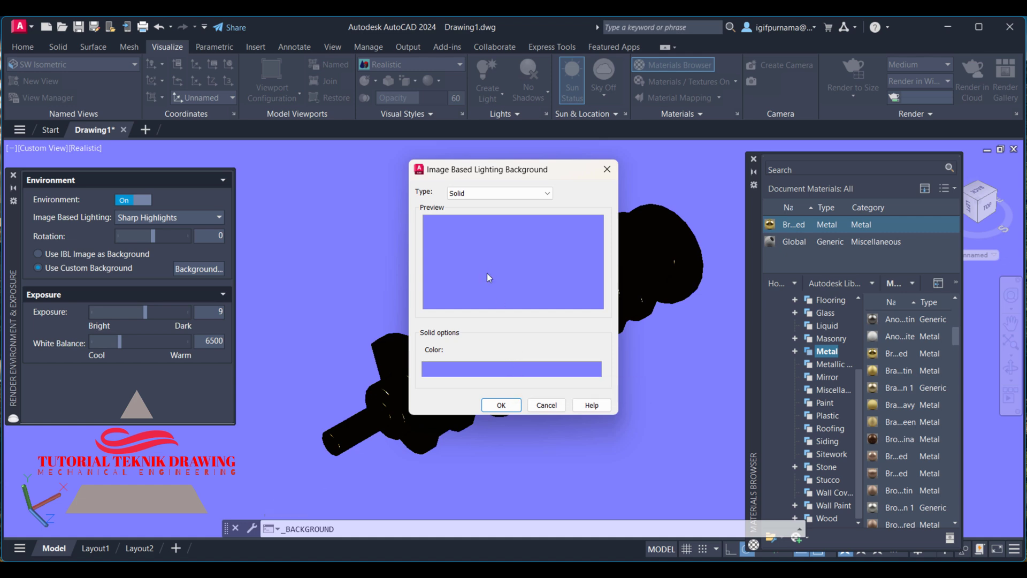
pyautogui.click(509, 369)
pyautogui.moveTo(759, 251); pyautogui.dragTo(757, 221)
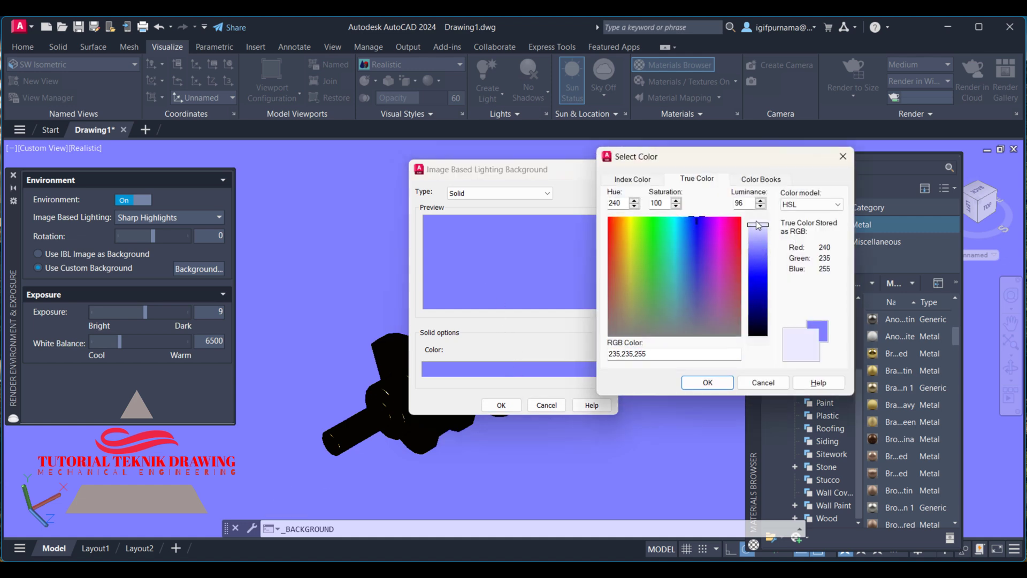
pyautogui.click(708, 382)
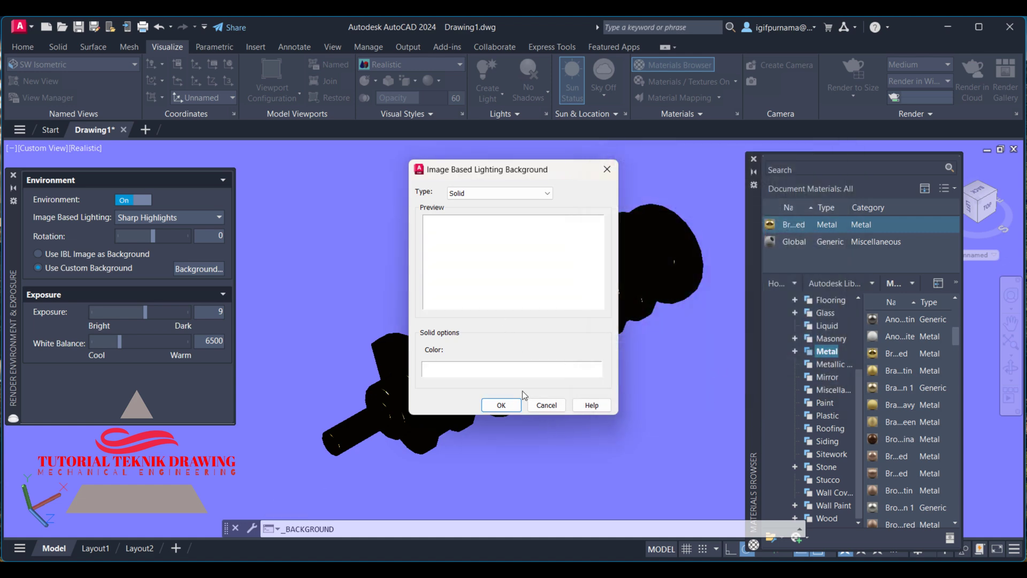
pyautogui.click(501, 405)
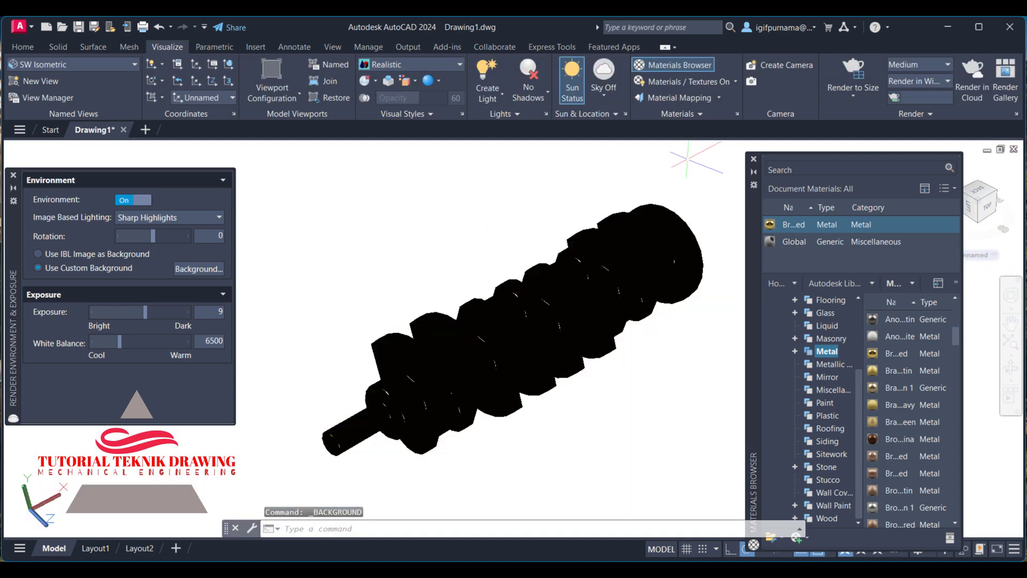
# Render the brass crankshaft at a size chosen from the Render to Size list
pyautogui.click(843, 95)
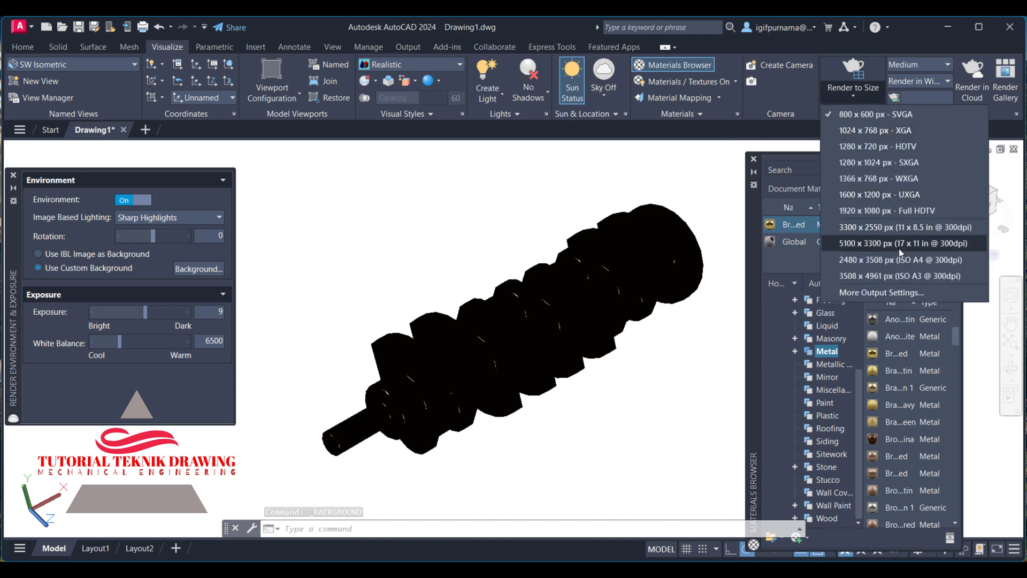
pyautogui.click(871, 227)
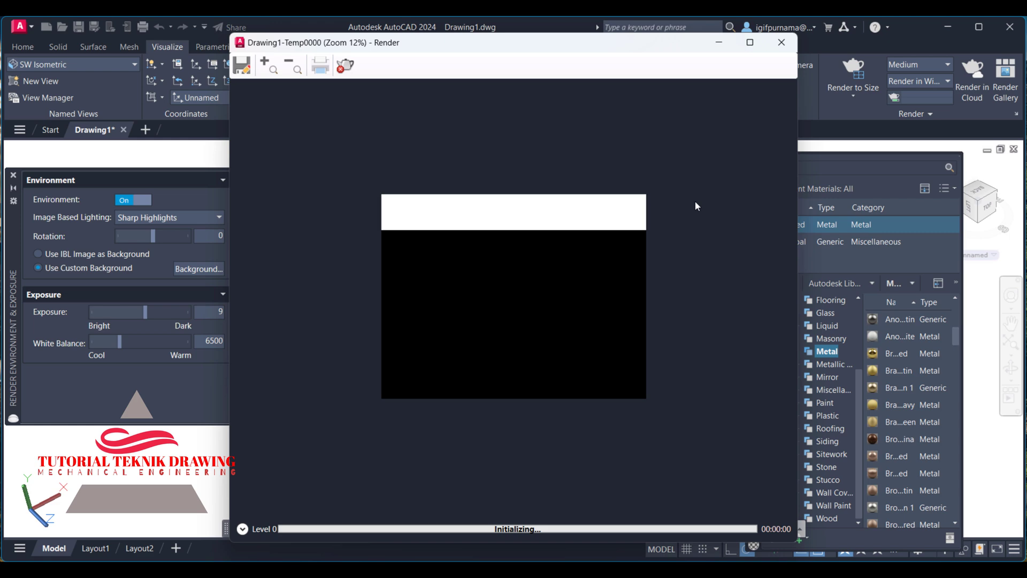
pyautogui.scroll(3, 529, 297)
pyautogui.scroll(-1, 529, 297)
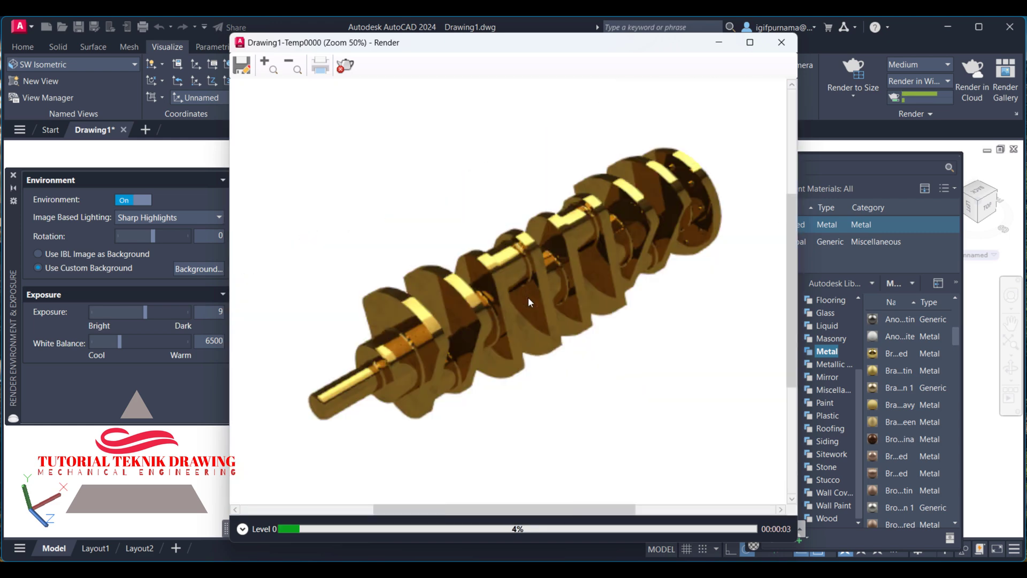